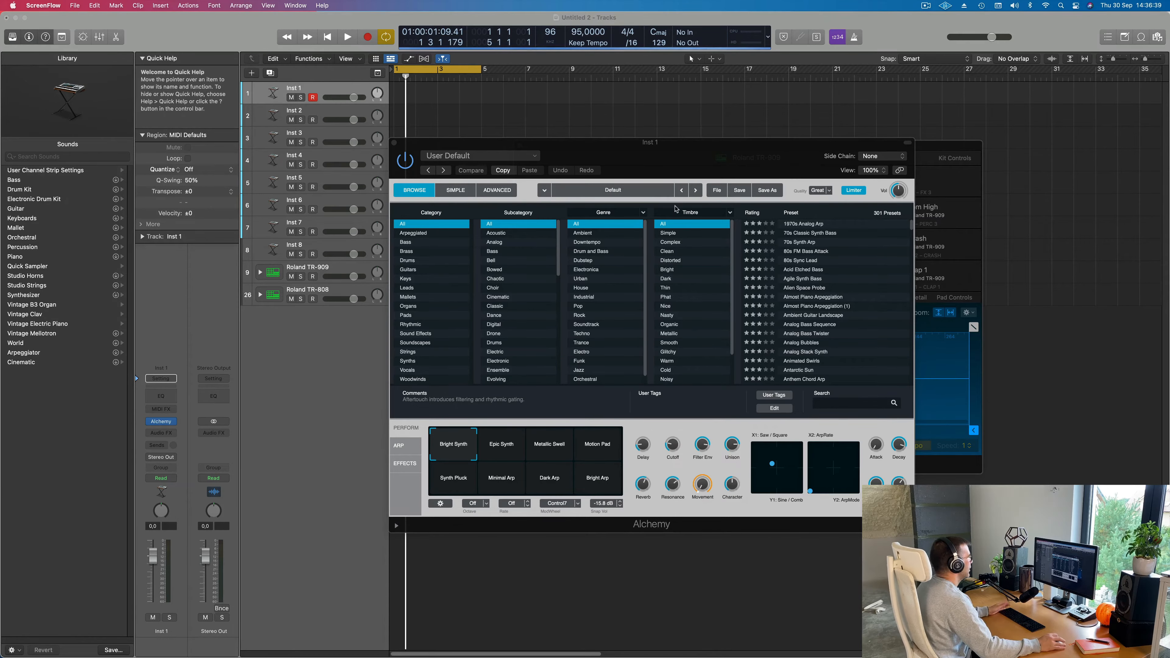
Step: Expand the Roland TR-909 track stack, select its Kick 1 track, and rearrange the Alchemy and Drum Machine Designer windows
{"action": "left_click_drag", "start_coordinate": [693, 154], "coordinate": [883, 130]}
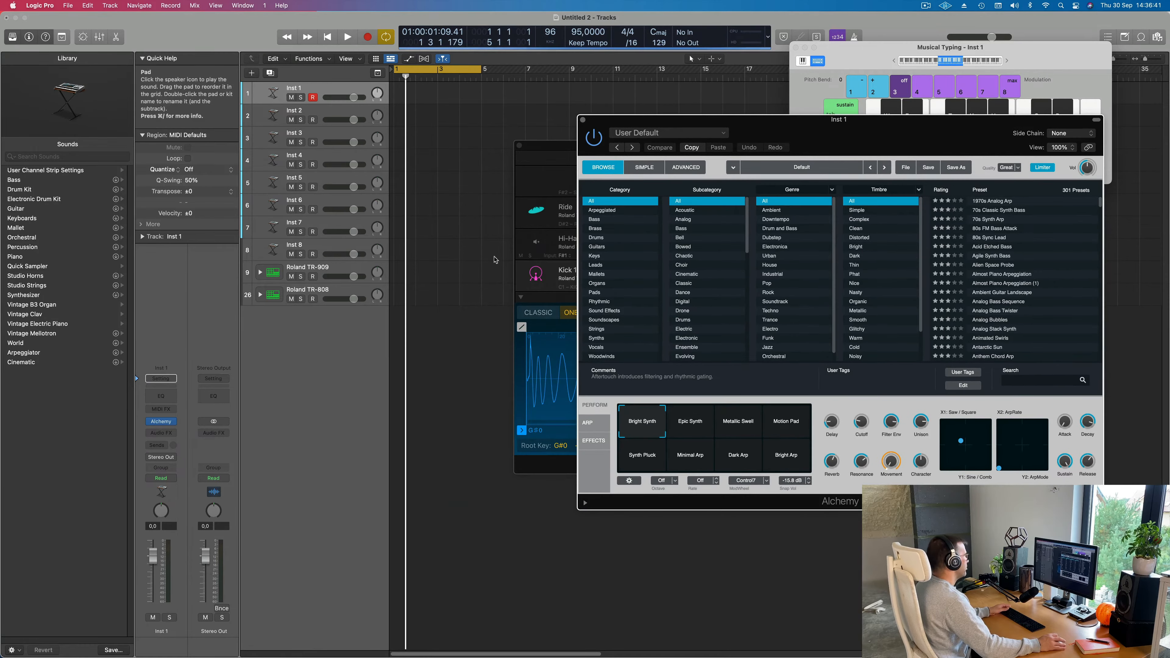
{"action": "left_click", "coordinate": [337, 265]}
{"action": "left_click", "coordinate": [260, 272]}
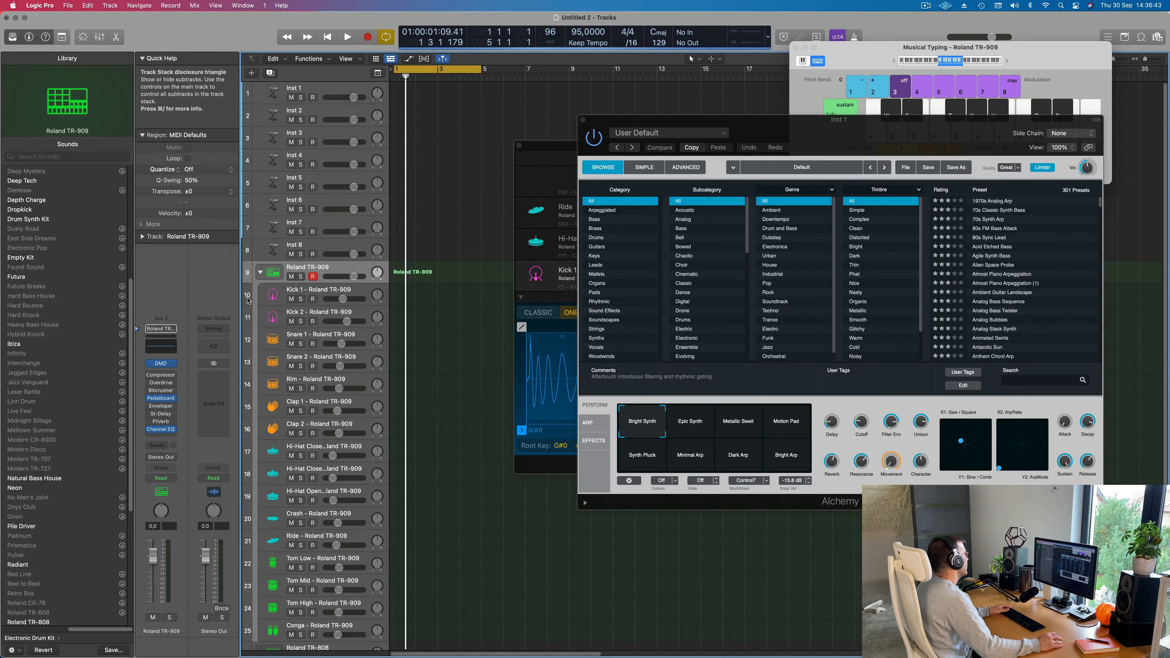
{"action": "left_click", "coordinate": [330, 290]}
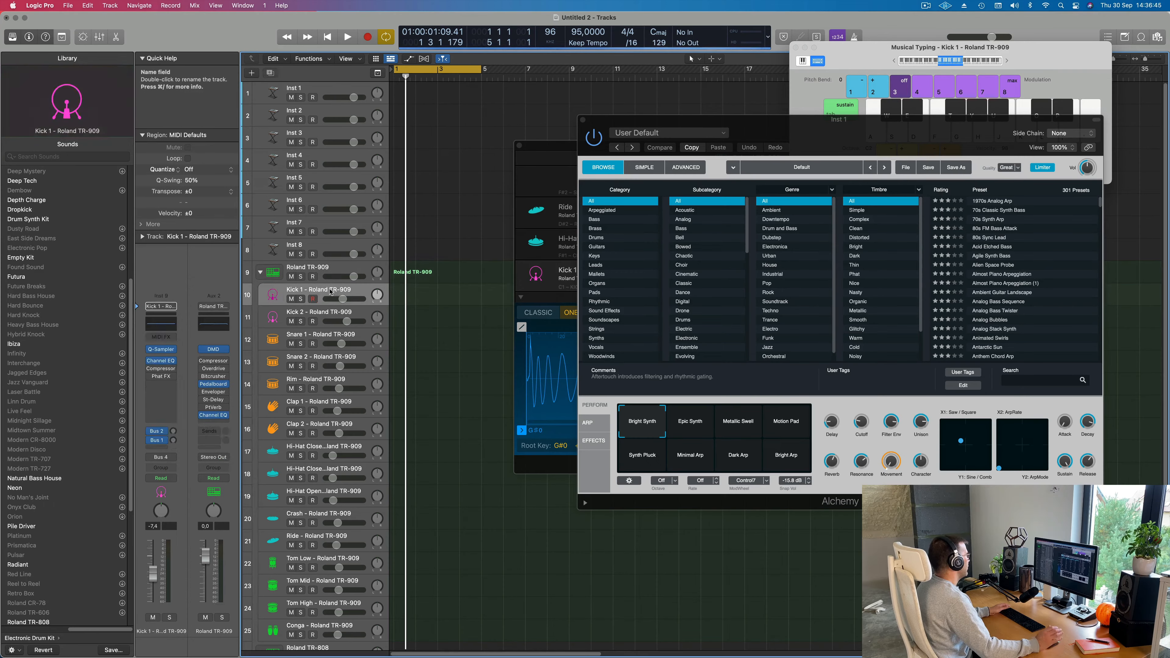
{"action": "left_click_drag", "start_coordinate": [847, 132], "coordinate": [901, 160]}
{"action": "left_click_drag", "start_coordinate": [615, 159], "coordinate": [620, 248]}
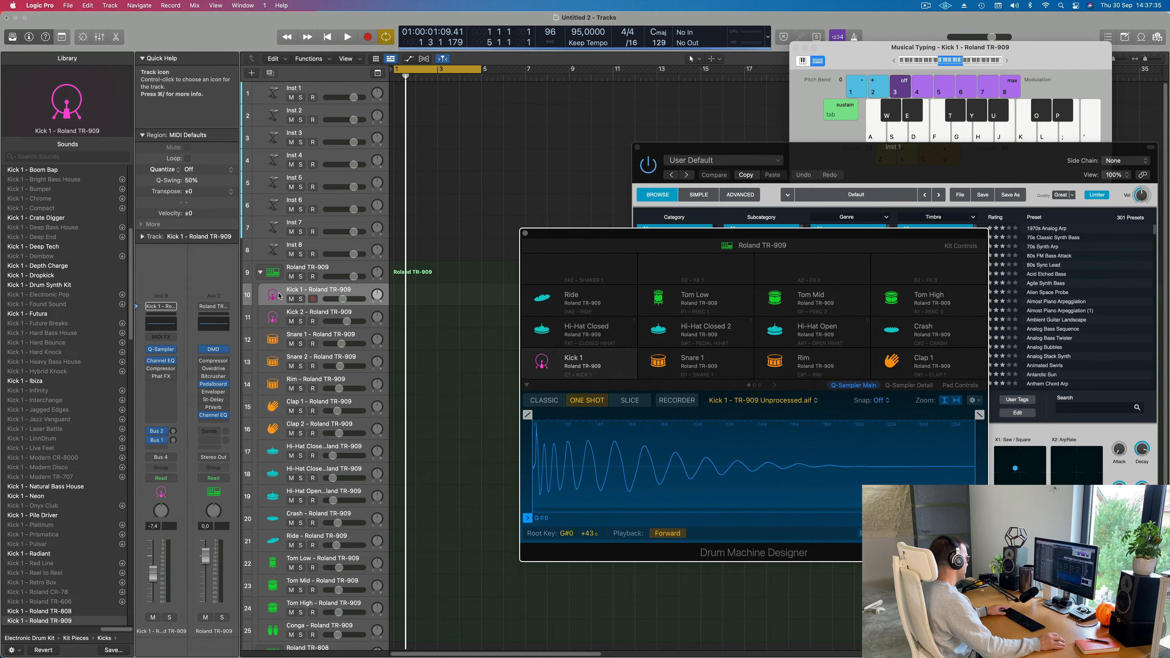
Step: Audition the Kick 1 sound with Musical Typing at its current octave and one octave lower, at C0
{"action": "key", "text": "a"}
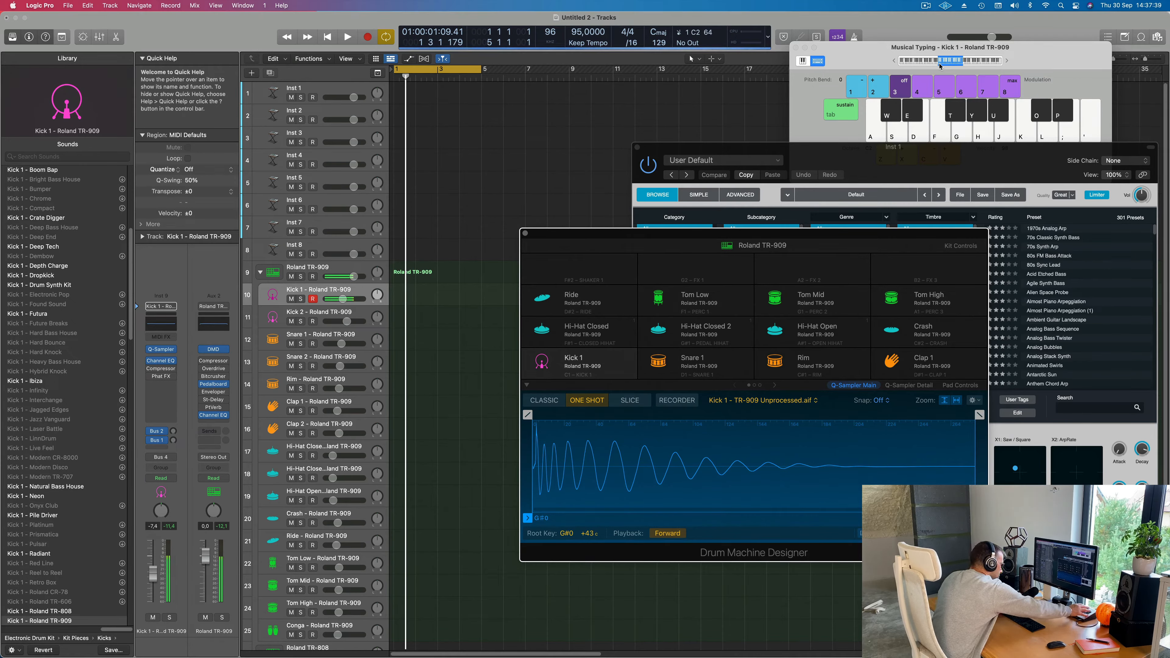
{"action": "key", "text": "a"}
{"action": "key", "text": "a"}
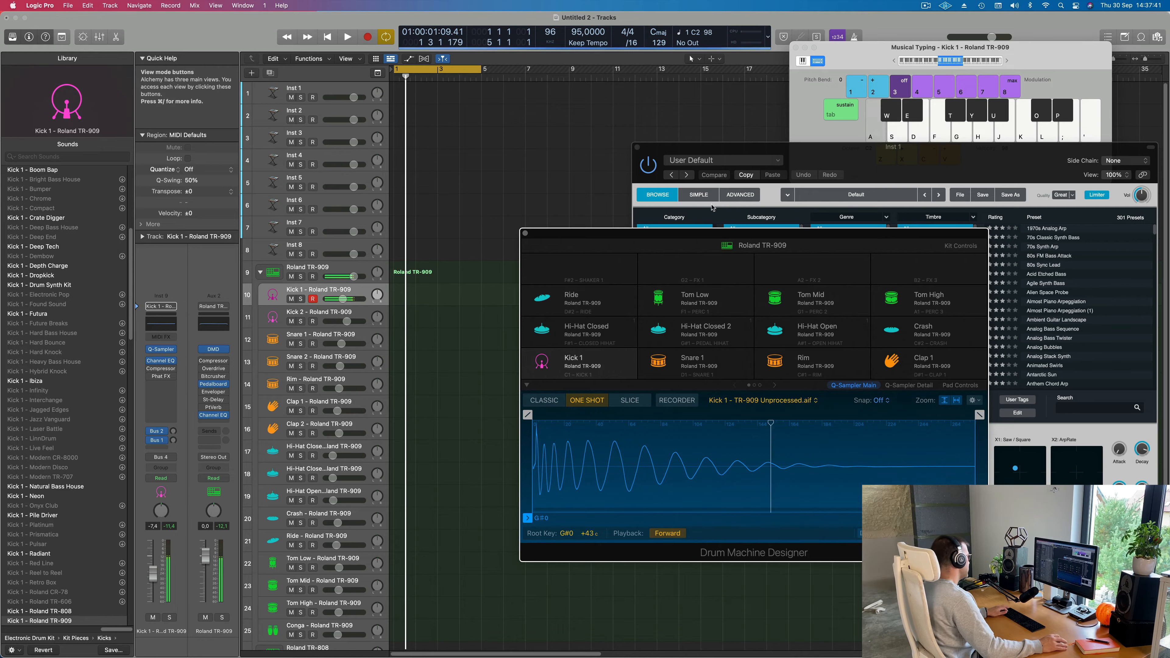
{"action": "left_click", "coordinate": [894, 62]}
{"action": "key", "text": "a"}
{"action": "key", "text": "a"}
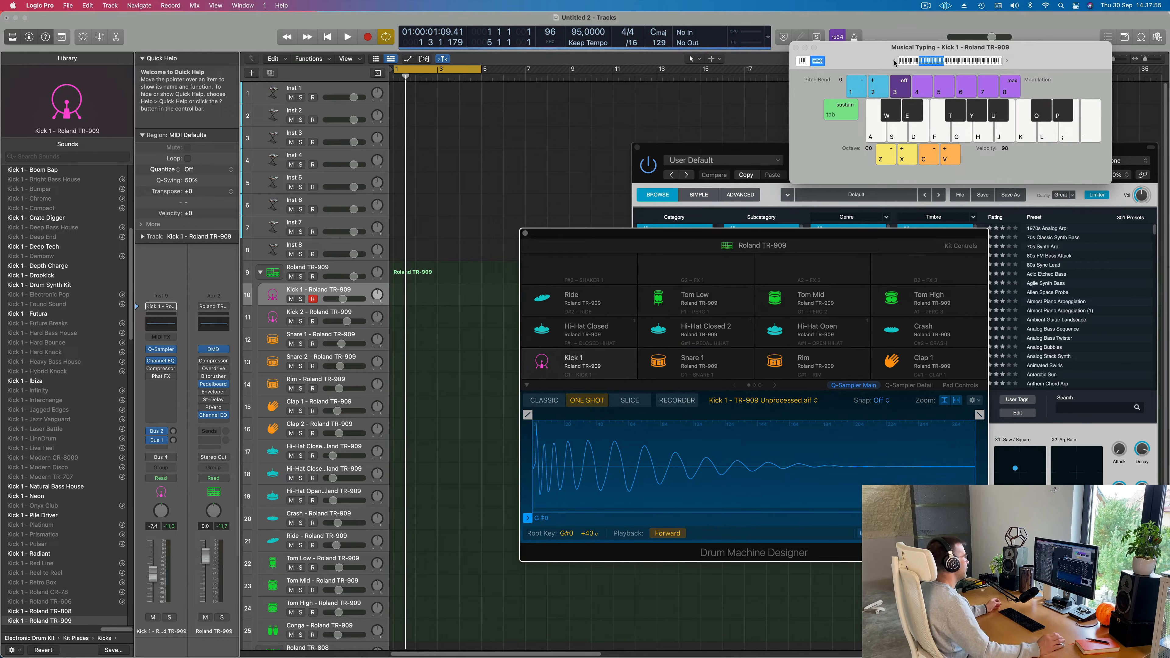
{"action": "mouse_move", "coordinate": [901, 240]}
{"action": "left_mouse_down"}
{"action": "mouse_move", "coordinate": [876, 240]}
{"action": "mouse_move", "coordinate": [901, 252]}
{"action": "left_mouse_up"}
{"action": "key", "text": "a"}
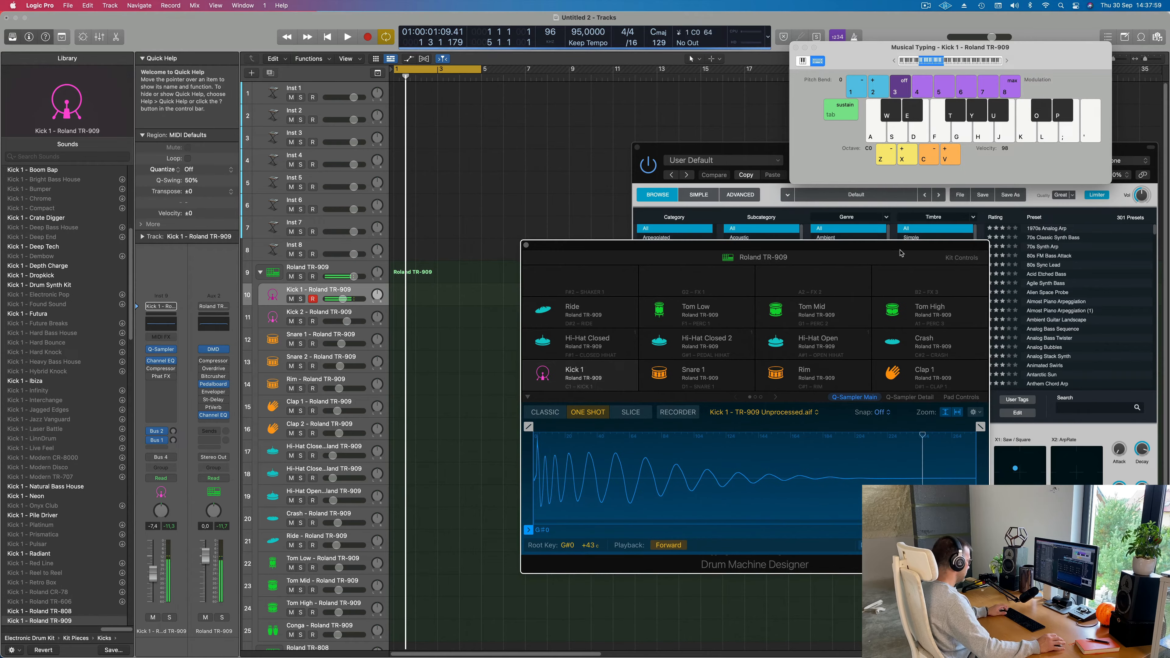
{"action": "key", "text": "a"}
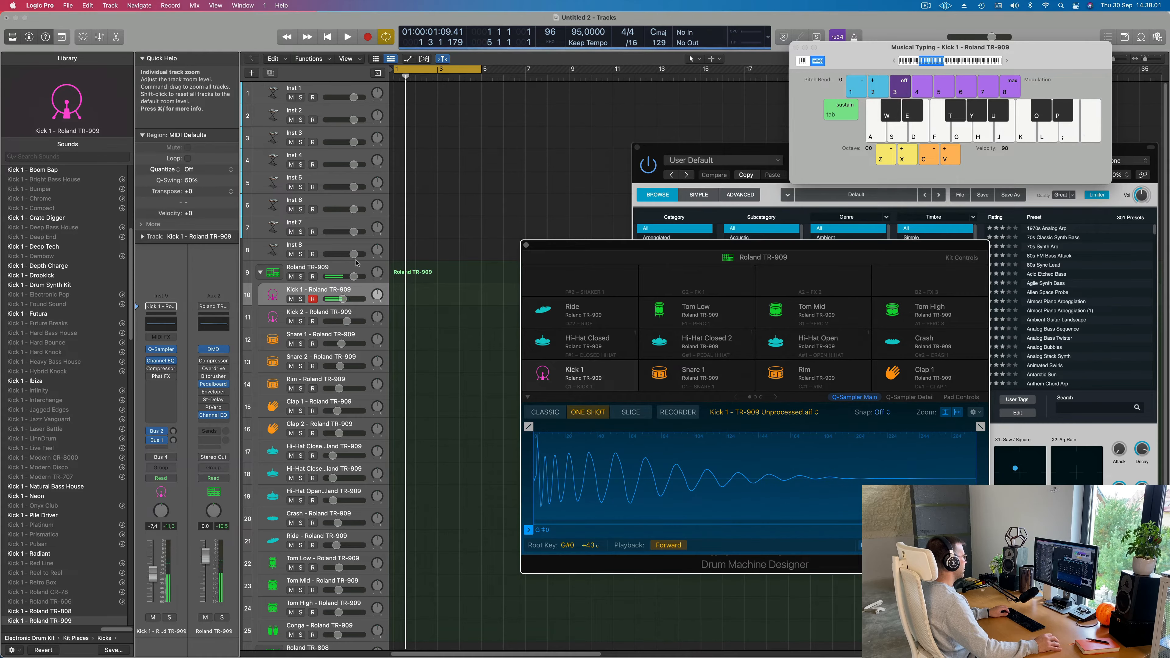
Step: Select the main Roland TR-909 track, raise the Musical Typing octave to C1 and audition its drum sounds
{"action": "left_click", "coordinate": [344, 267]}
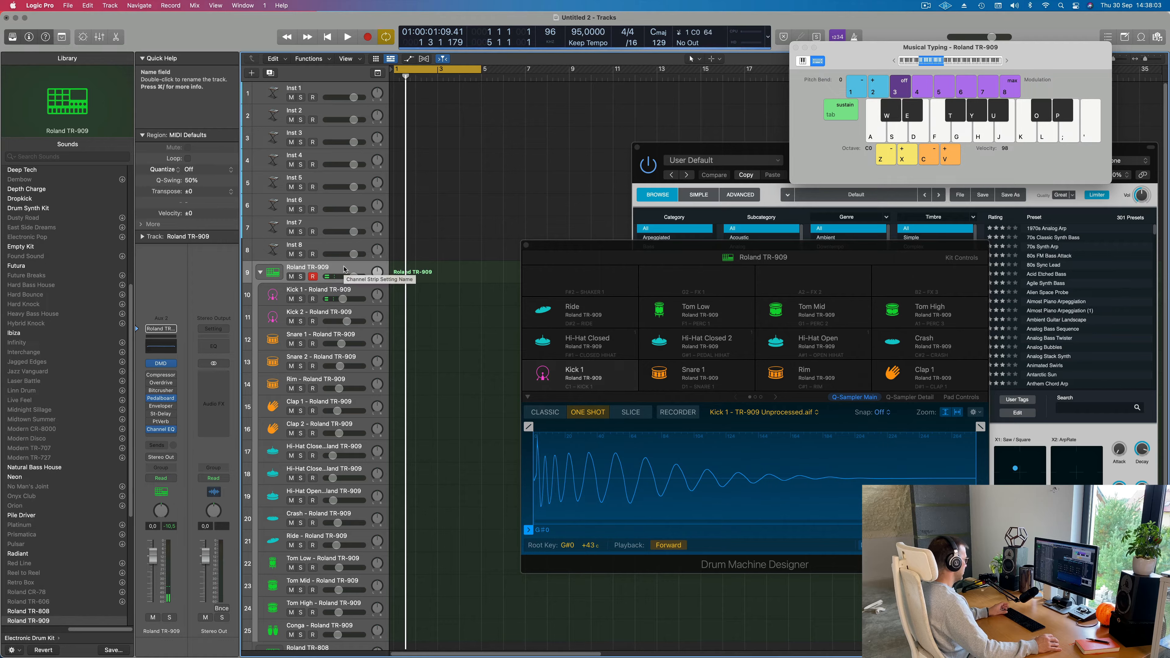
{"action": "key", "text": "a"}
{"action": "left_click", "coordinate": [1006, 61]}
{"action": "key", "text": "a"}
{"action": "key", "text": "a"}
{"action": "key", "text": "a"}
{"action": "key", "text": "e"}
{"action": "key", "text": "e"}
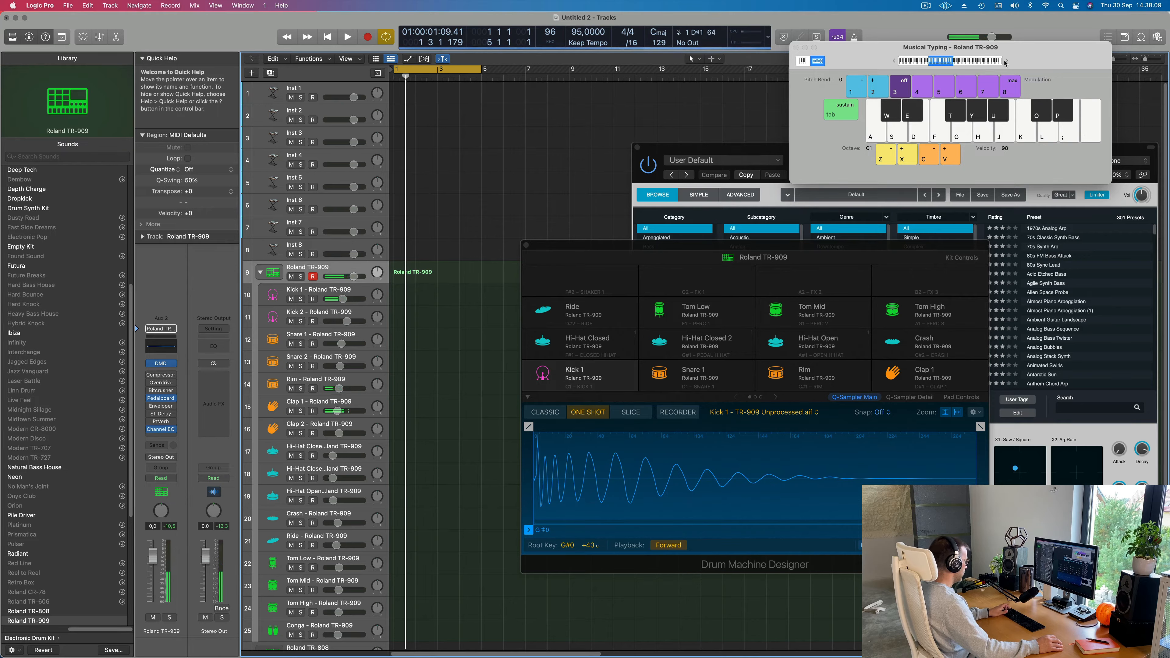
{"action": "key", "text": "a"}
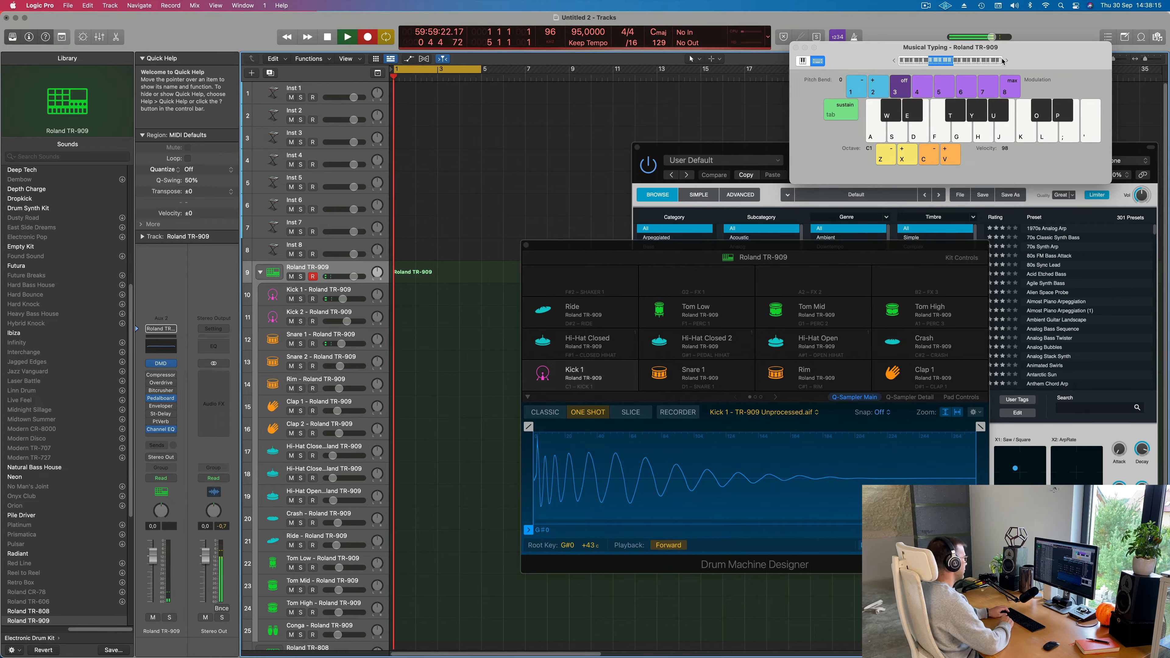
Step: Record a four-bar pattern of alternating kick and snare hits on the Roland TR-909 track with Musical Typing
{"action": "key", "text": "a"}
{"action": "key", "text": "s"}
{"action": "key", "text": "a"}
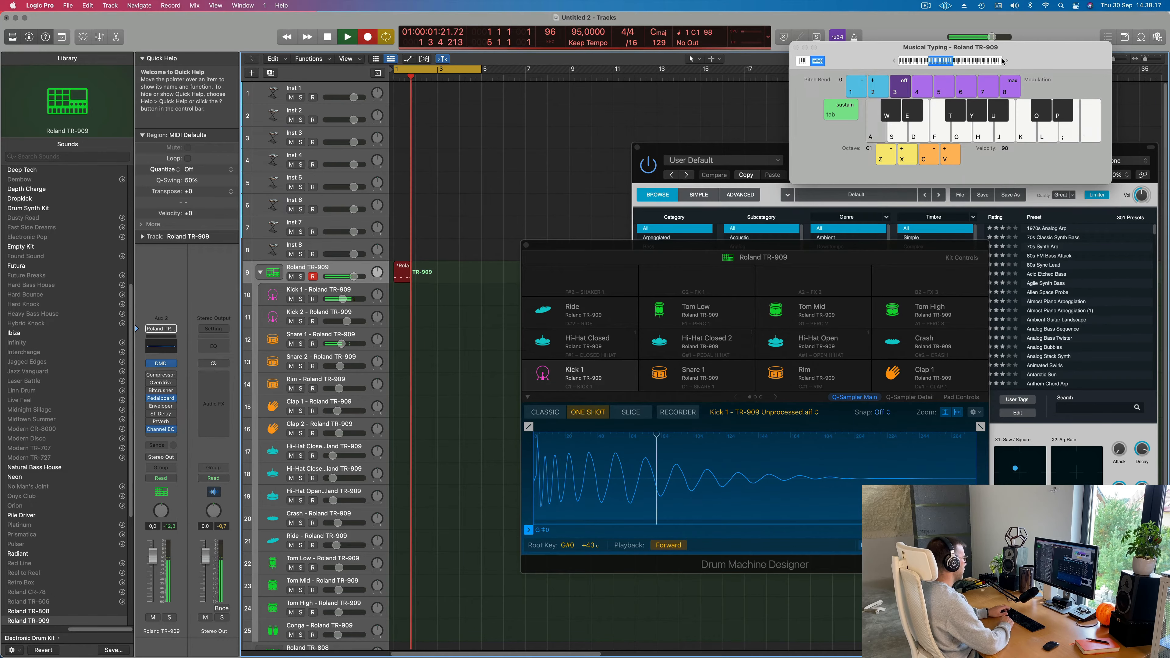
{"action": "key", "text": "s"}
{"action": "key", "text": "a"}
{"action": "key", "text": "s"}
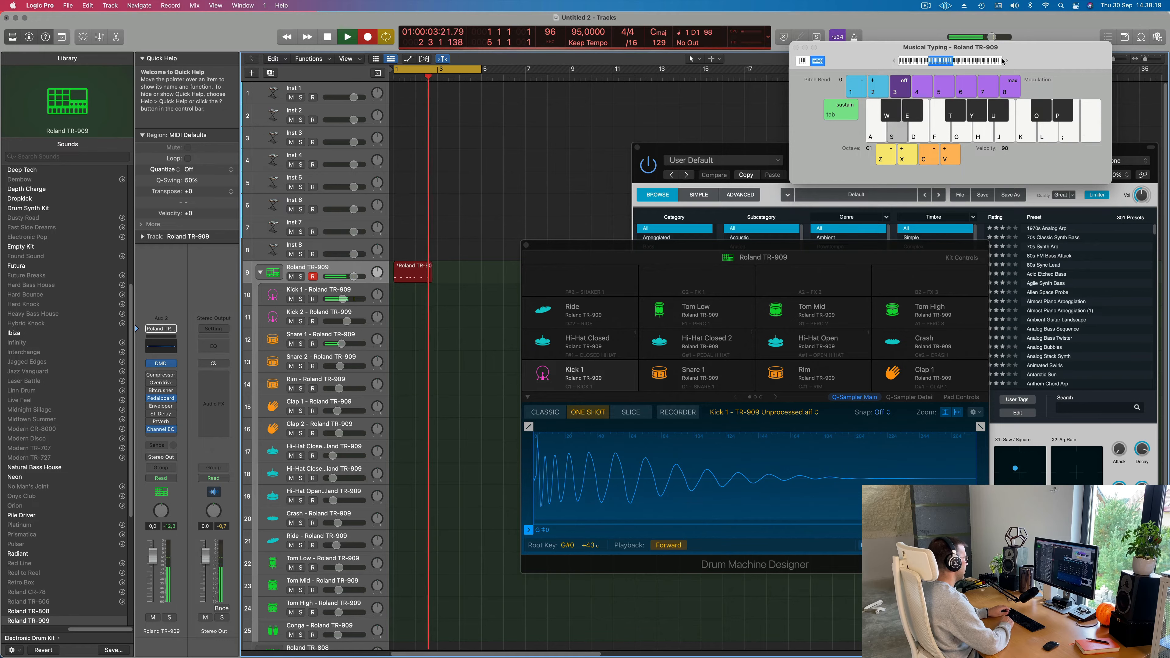
{"action": "key", "text": "a"}
{"action": "key", "text": "a"}
{"action": "key", "text": "s"}
{"action": "key", "text": "a"}
{"action": "key", "text": "s"}
{"action": "key", "text": "a"}
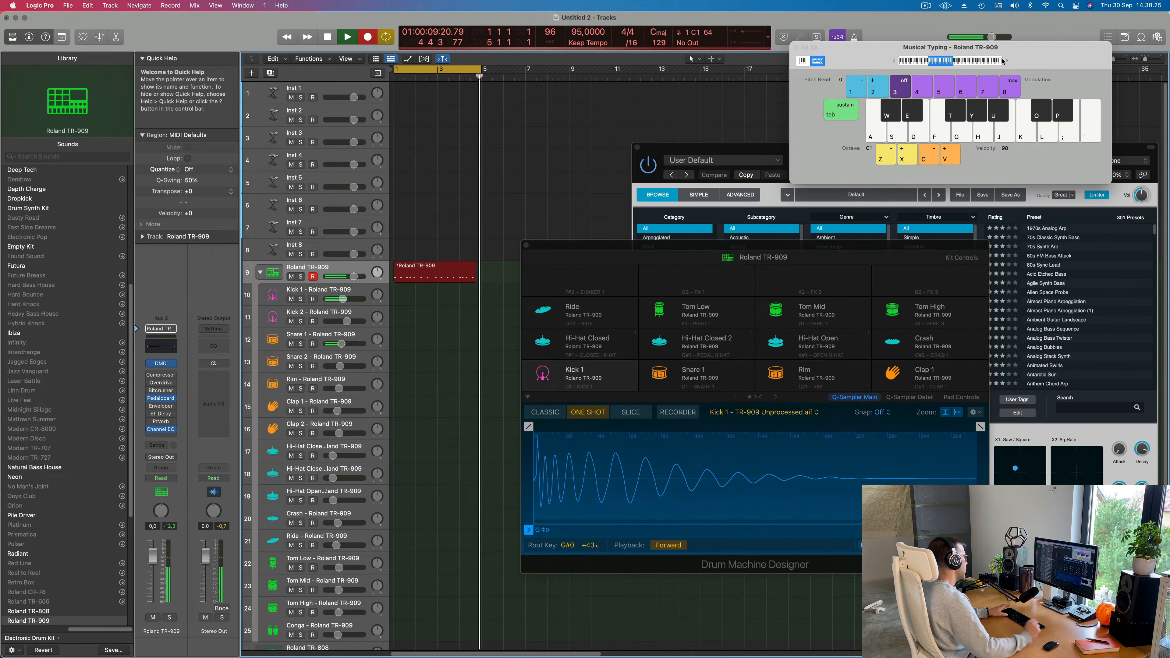
{"action": "key", "text": "space"}
{"action": "key", "text": "space"}
{"action": "key", "text": "space"}
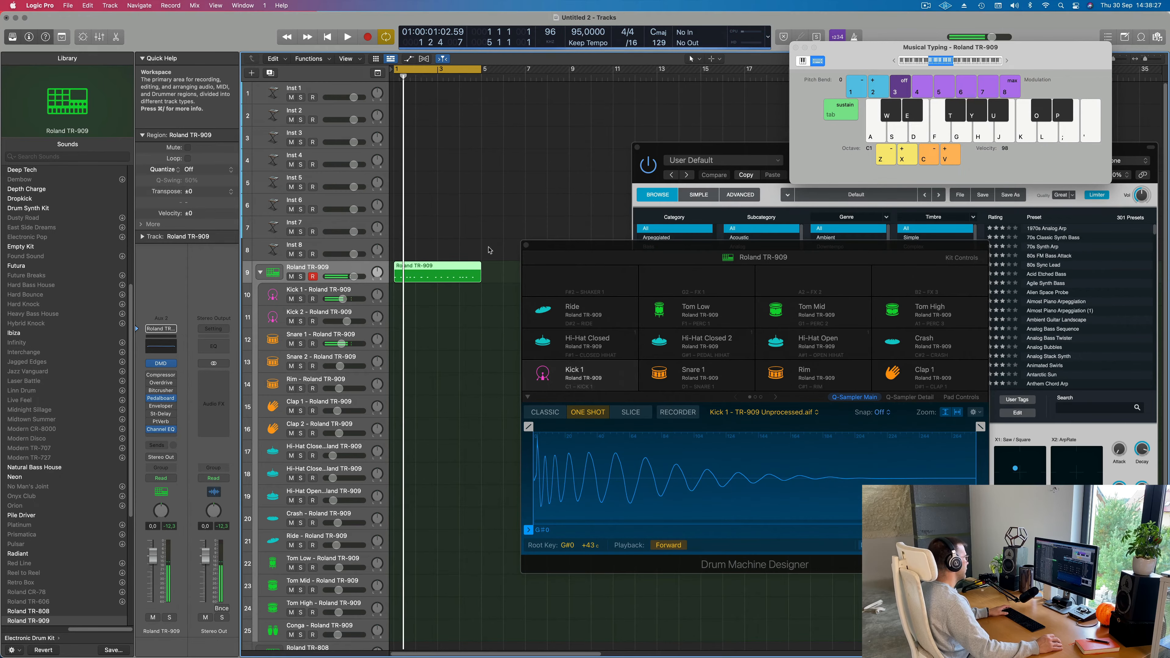
Step: Open the recorded Roland TR-909 region in the Piano Roll and move the Drum Machine Designer window clear of it
{"action": "double_click", "coordinate": [463, 267]}
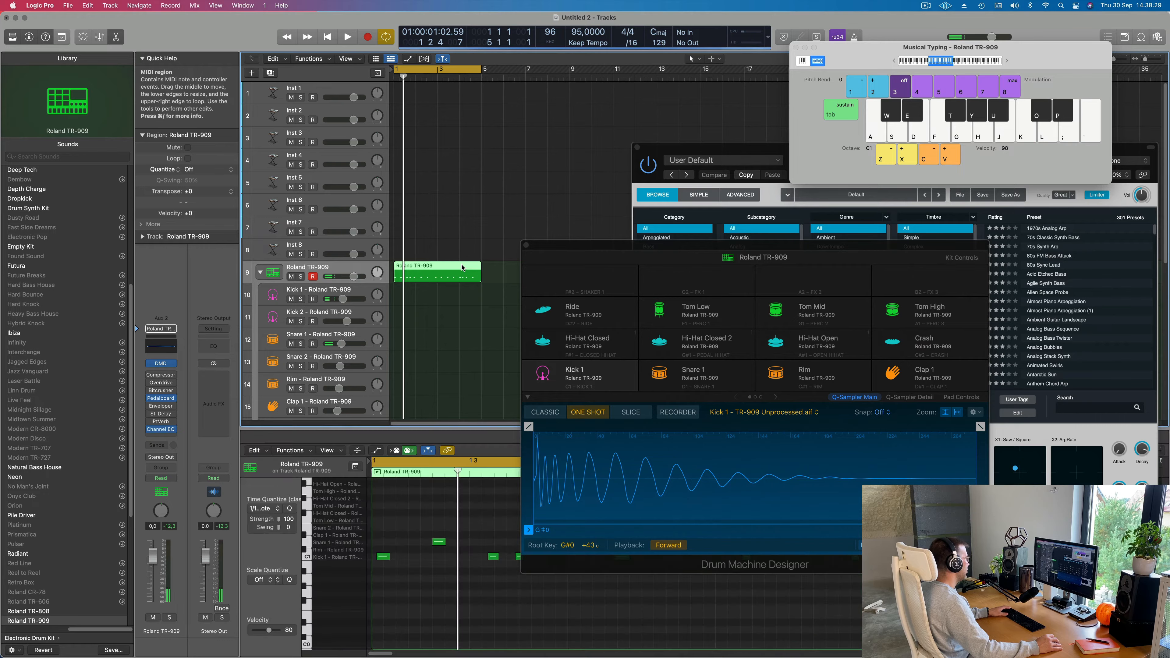
{"action": "double_click", "coordinate": [463, 267]}
{"action": "double_click", "coordinate": [463, 267]}
{"action": "key", "text": "space"}
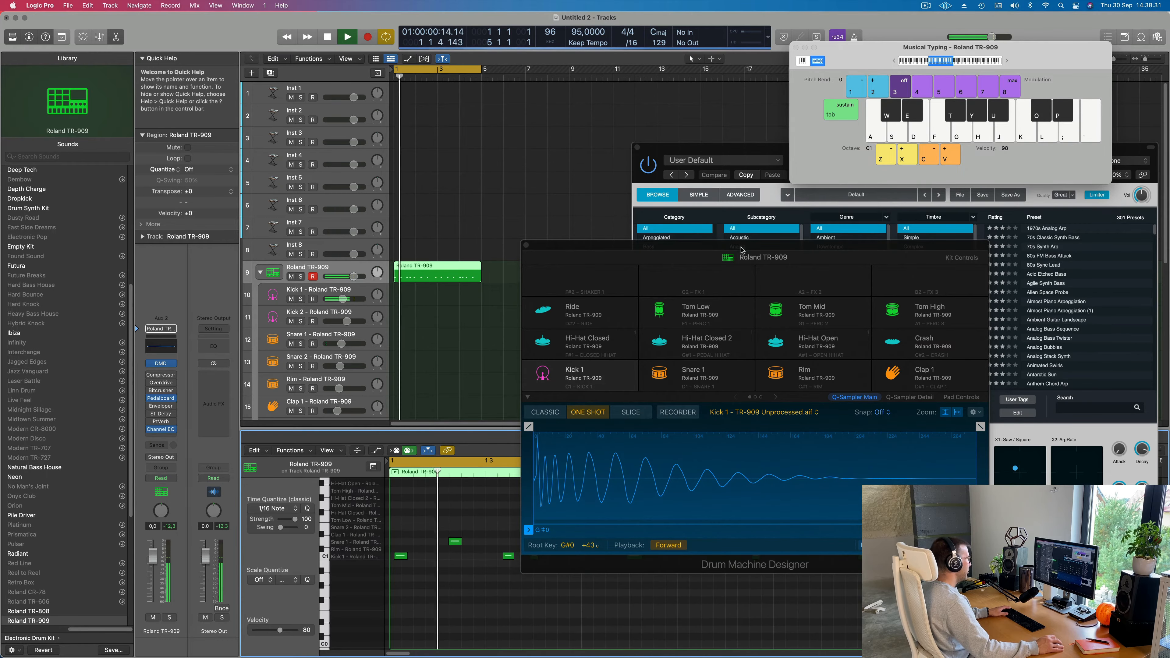
{"action": "left_click_drag", "start_coordinate": [747, 246], "coordinate": [868, 46]}
{"action": "scroll", "coordinate": [584, 537], "scroll_direction": "down", "scroll_amount": 3}
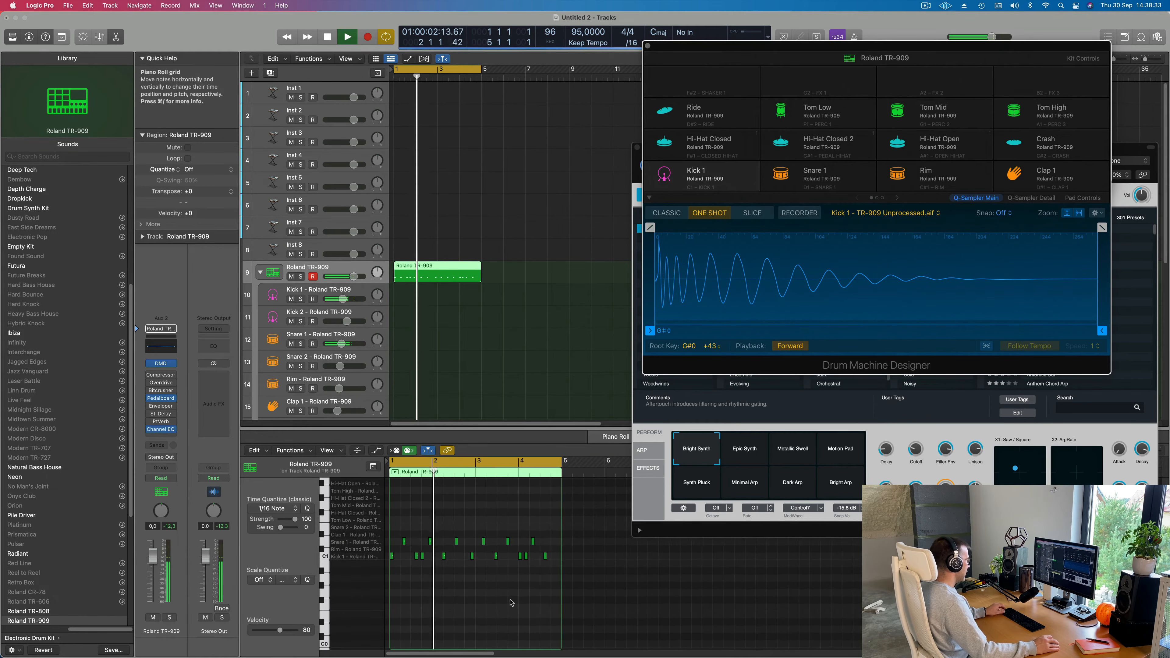
Step: Play back the first bar, shifting its second Snare 1 note slightly earlier and its first Snare 1 note slightly later
{"action": "key", "text": "space"}
{"action": "scroll", "coordinate": [584, 537], "scroll_direction": "down", "scroll_amount": 2}
{"action": "scroll", "coordinate": [479, 586], "scroll_direction": "up", "scroll_amount": 5}
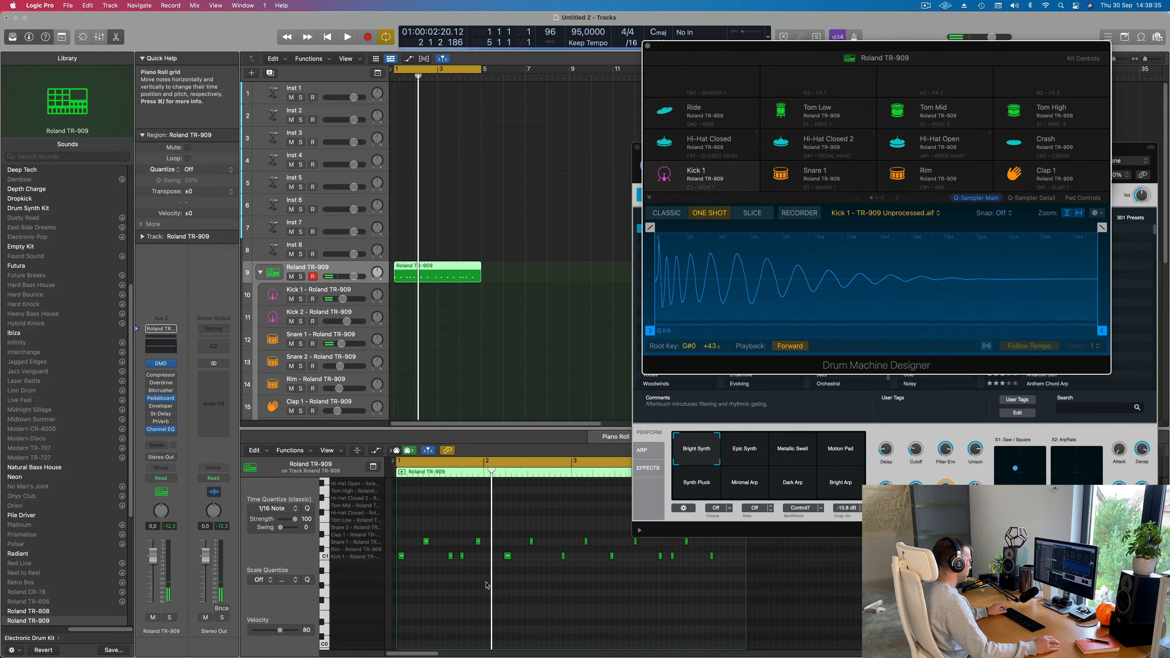
{"action": "key", "text": "space"}
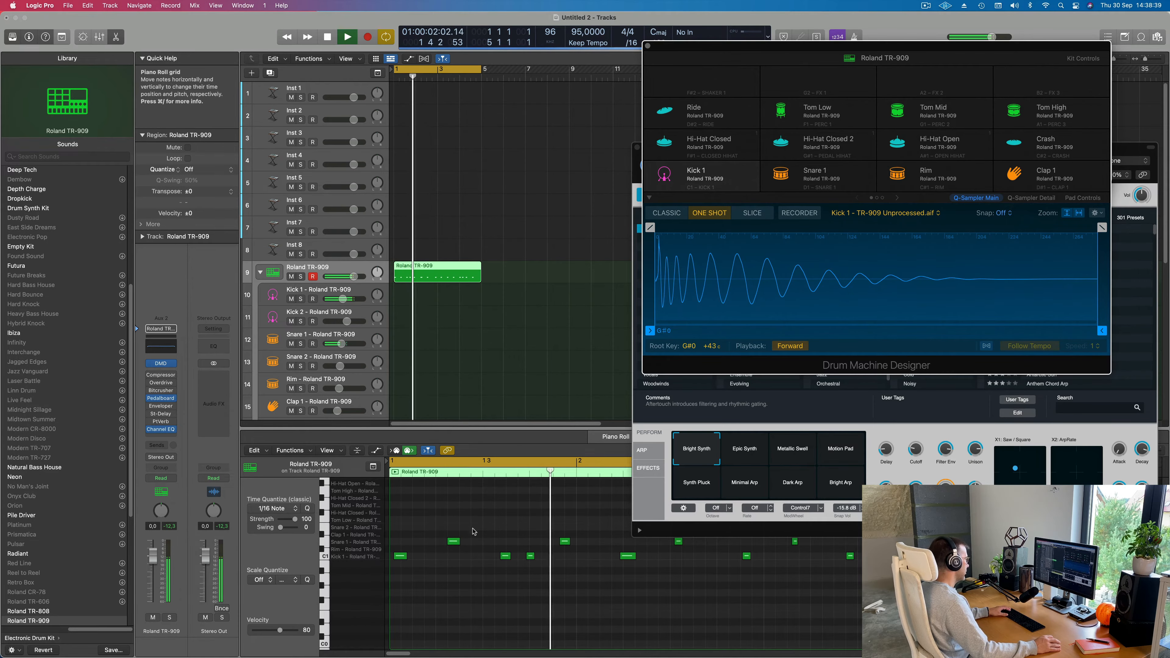
{"action": "key", "text": "space"}
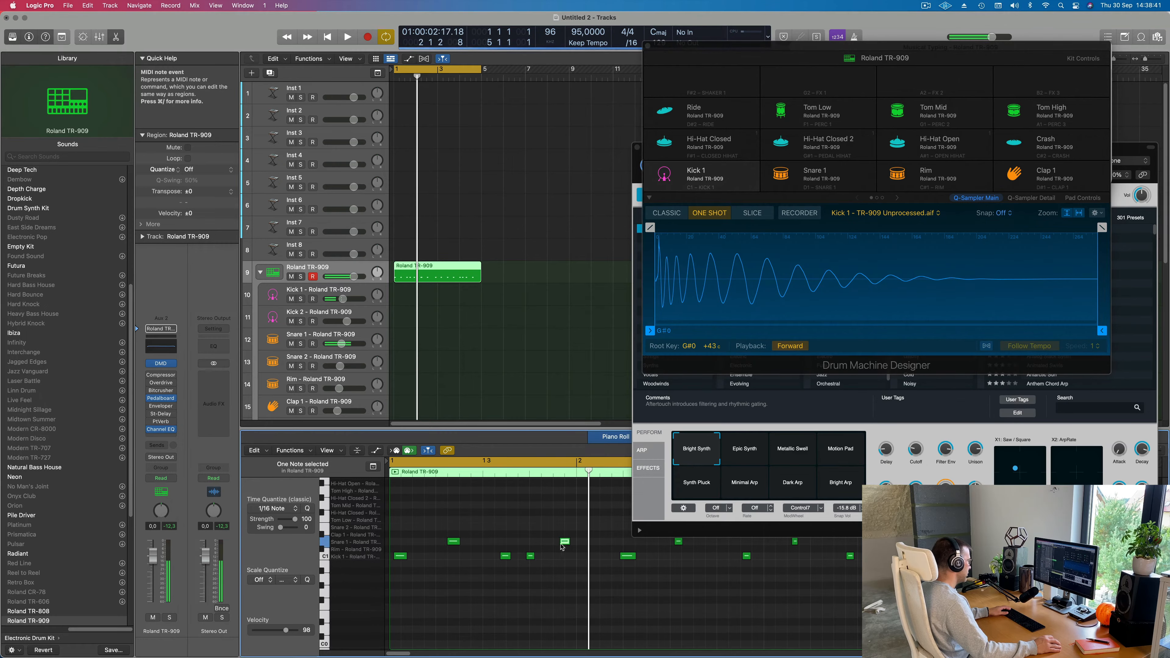
{"action": "left_click_drag", "start_coordinate": [566, 544], "coordinate": [560, 536]}
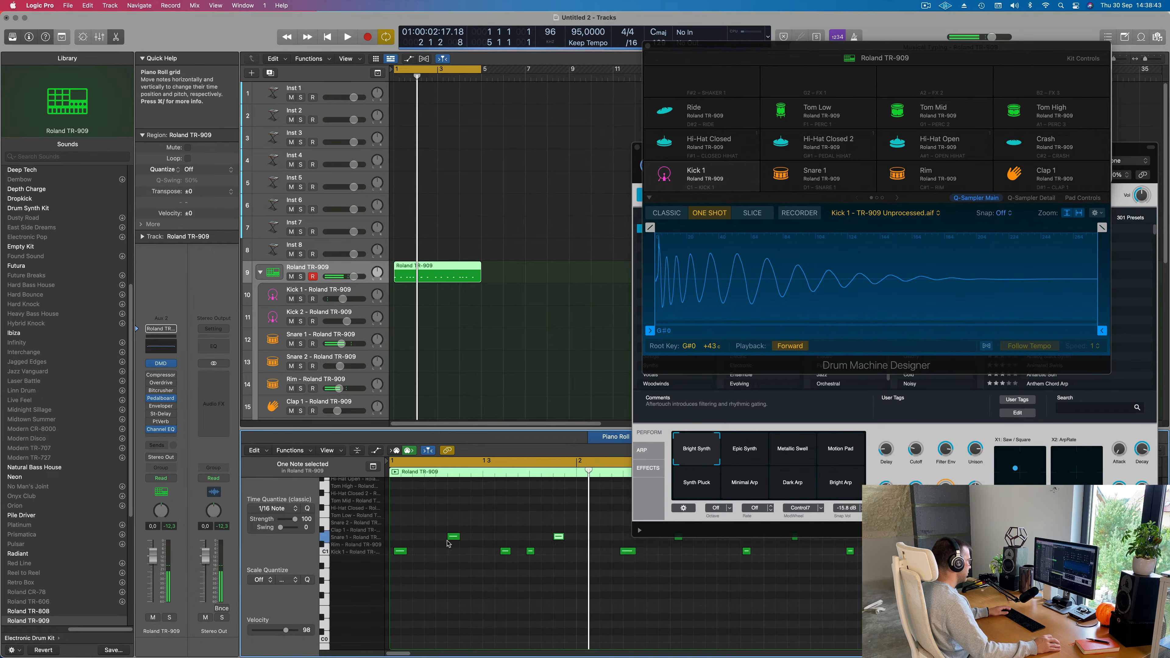
{"action": "left_click_drag", "start_coordinate": [456, 538], "coordinate": [469, 538]}
{"action": "key", "text": "space"}
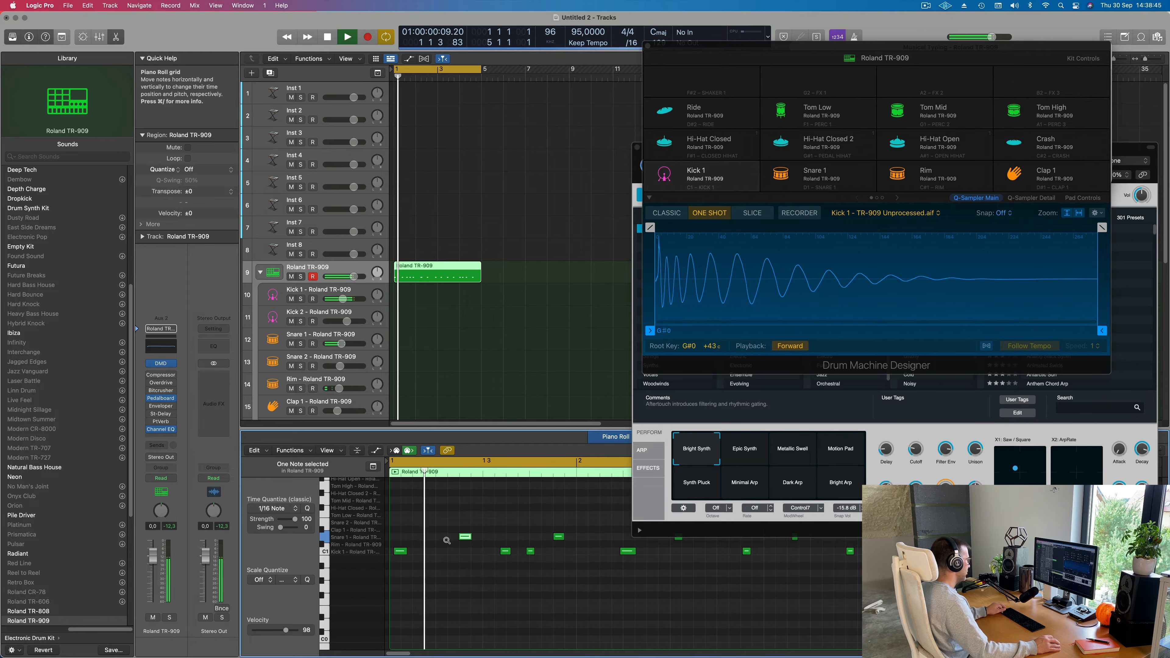
Step: Replay the pattern from the start and shift the first Snare 1 note slightly earlier
{"action": "key", "text": "super+Left"}
{"action": "key", "text": "super+Left"}
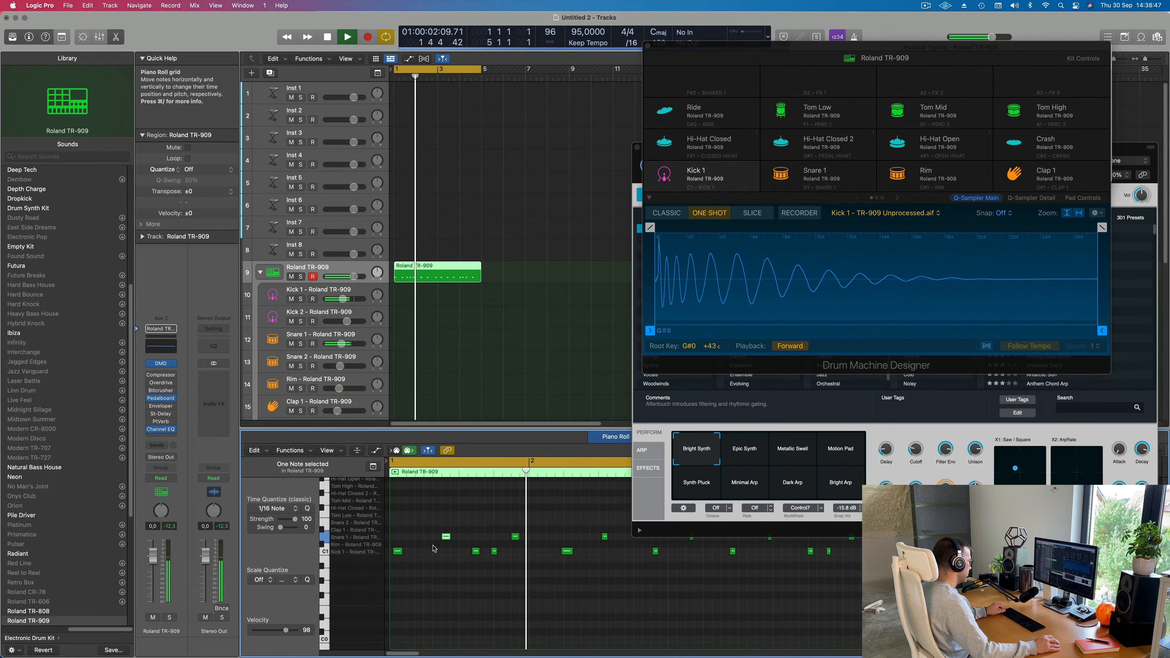
{"action": "key", "text": "Return"}
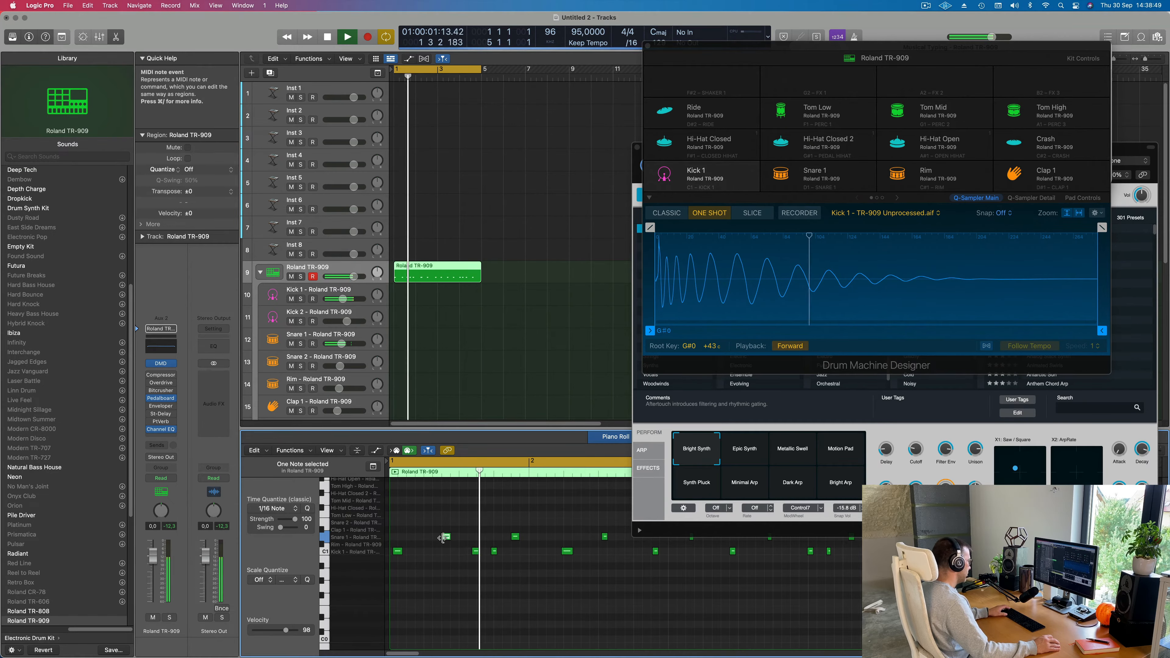
{"action": "left_click_drag", "start_coordinate": [442, 538], "coordinate": [434, 539]}
{"action": "key", "text": "space"}
{"action": "key", "text": "super+Left"}
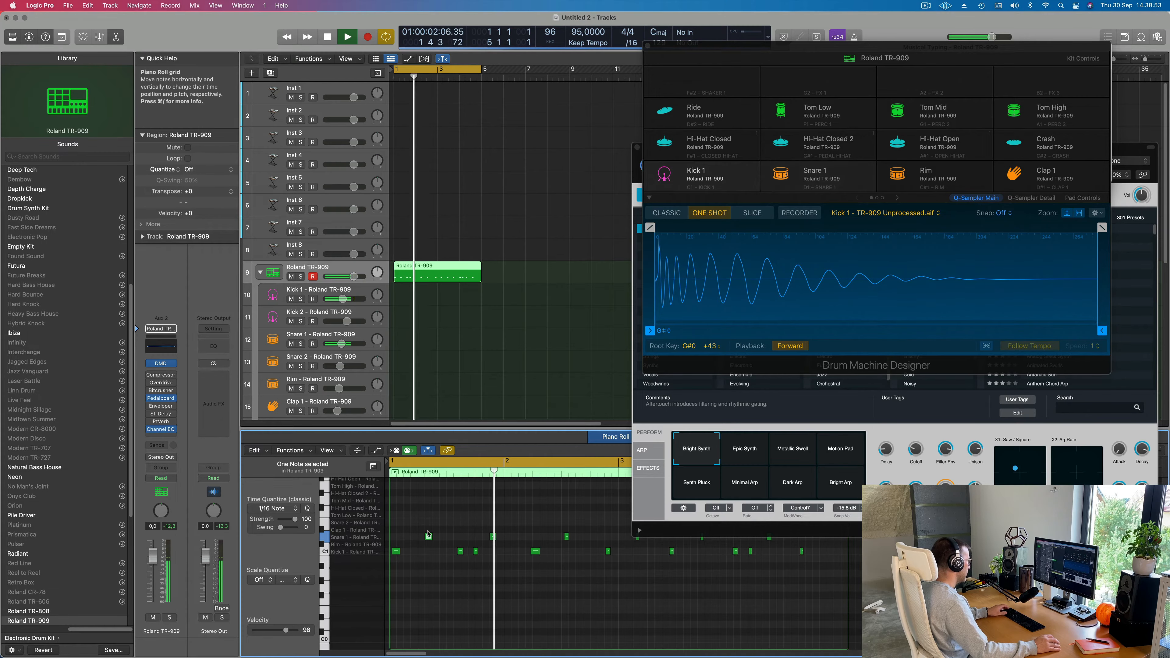
{"action": "key", "text": "space"}
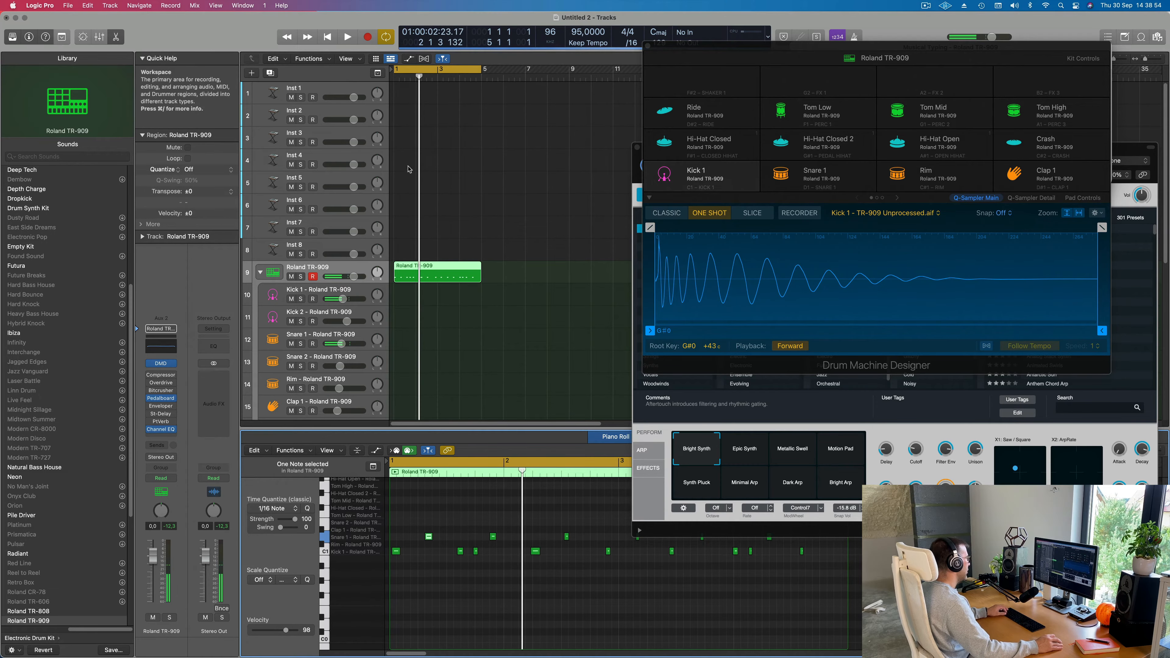
Step: Cut the Roland TR-909 region down to its first bar and repeat that bar three times to fill four bars
{"action": "double_click", "coordinate": [417, 266], "text": "super"}
{"action": "key", "text": "Delete"}
{"action": "key", "text": "space"}
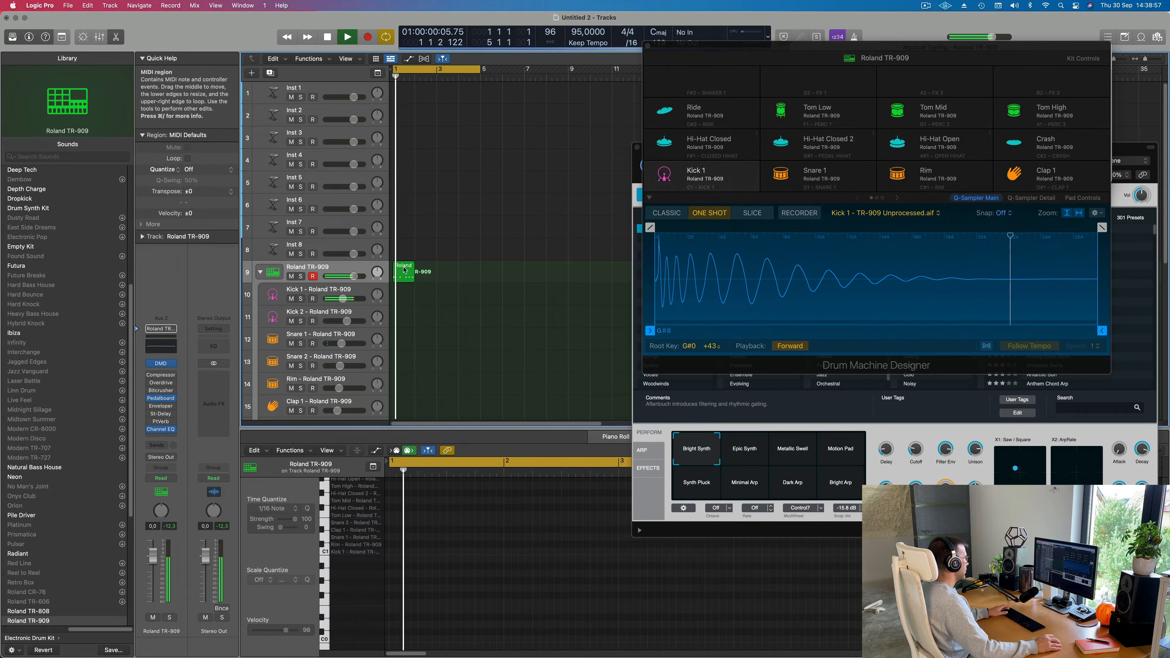
{"action": "left_click", "coordinate": [404, 269]}
{"action": "key", "text": "super+r"}
{"action": "key", "text": "super+r"}
{"action": "key", "text": "super+r"}
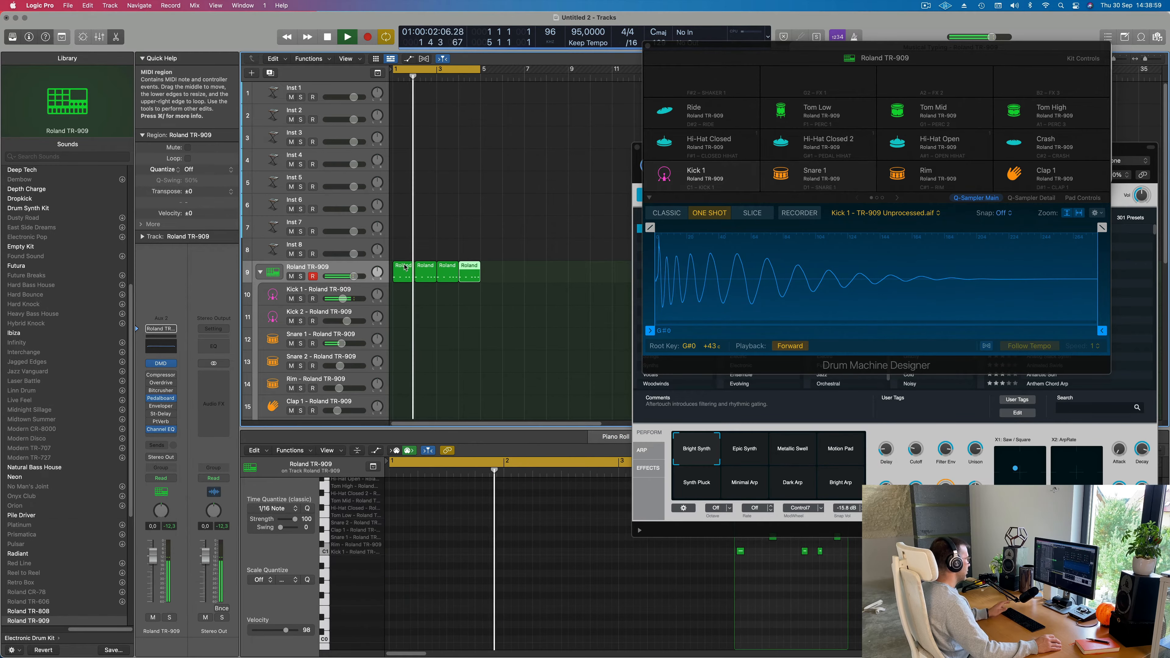
Step: In the first one-bar region, move both Snare 1 notes slightly earlier and play back the result
{"action": "left_click", "coordinate": [403, 280]}
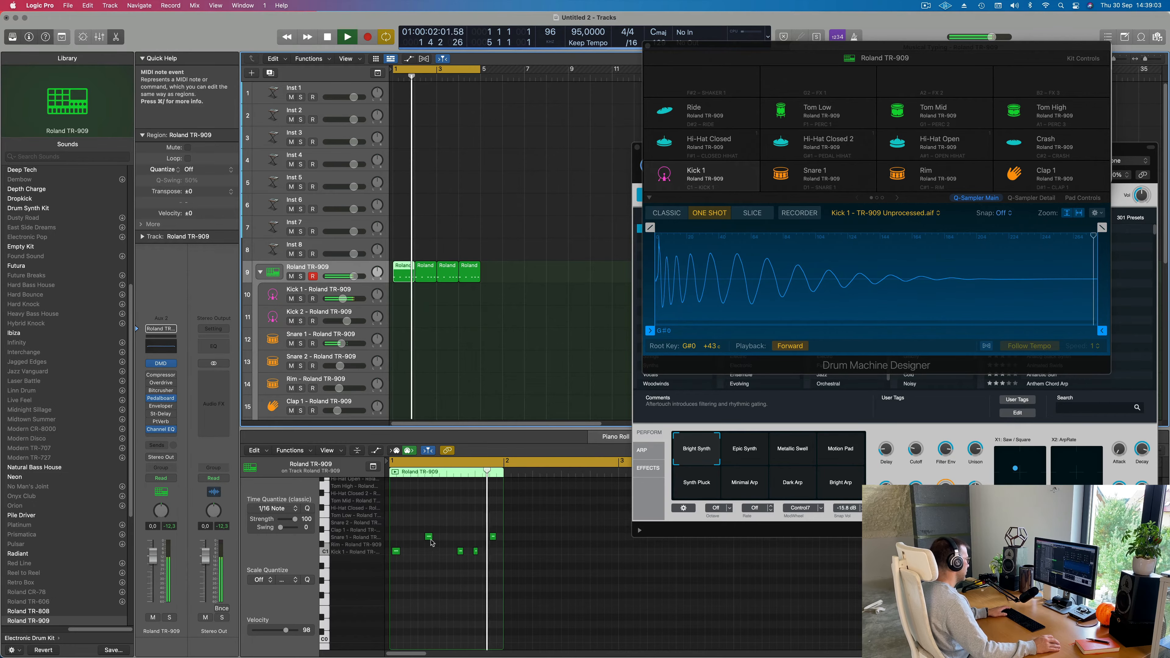
{"action": "key", "text": "space"}
{"action": "left_click_drag", "start_coordinate": [421, 527], "coordinate": [500, 541]}
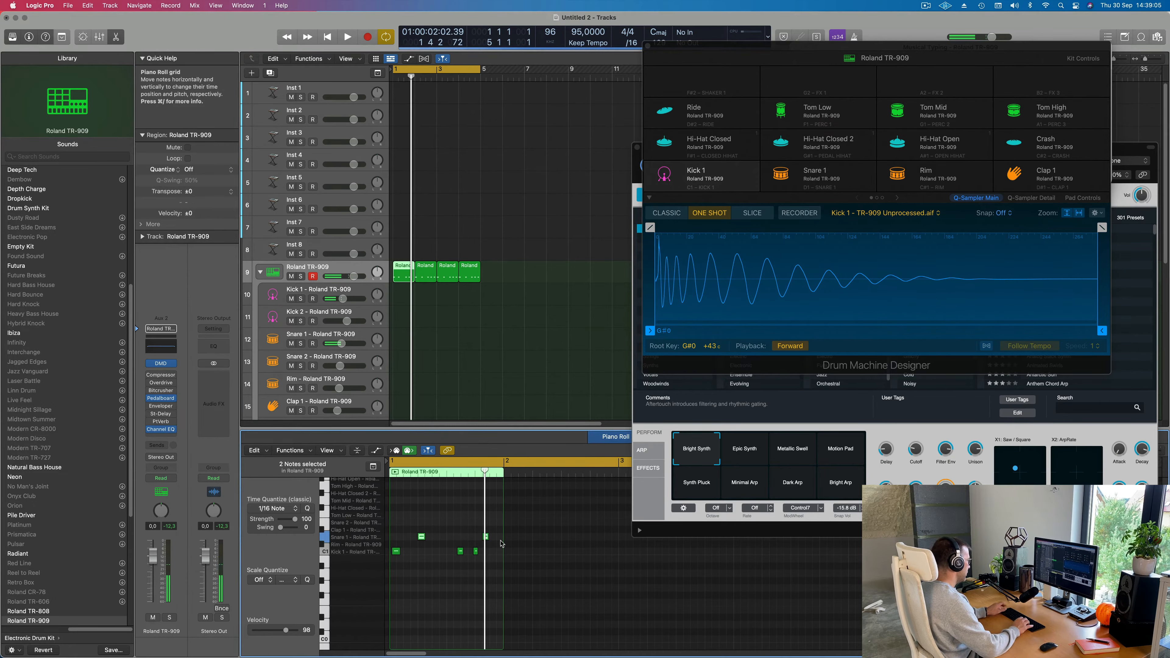
{"action": "key", "text": "space"}
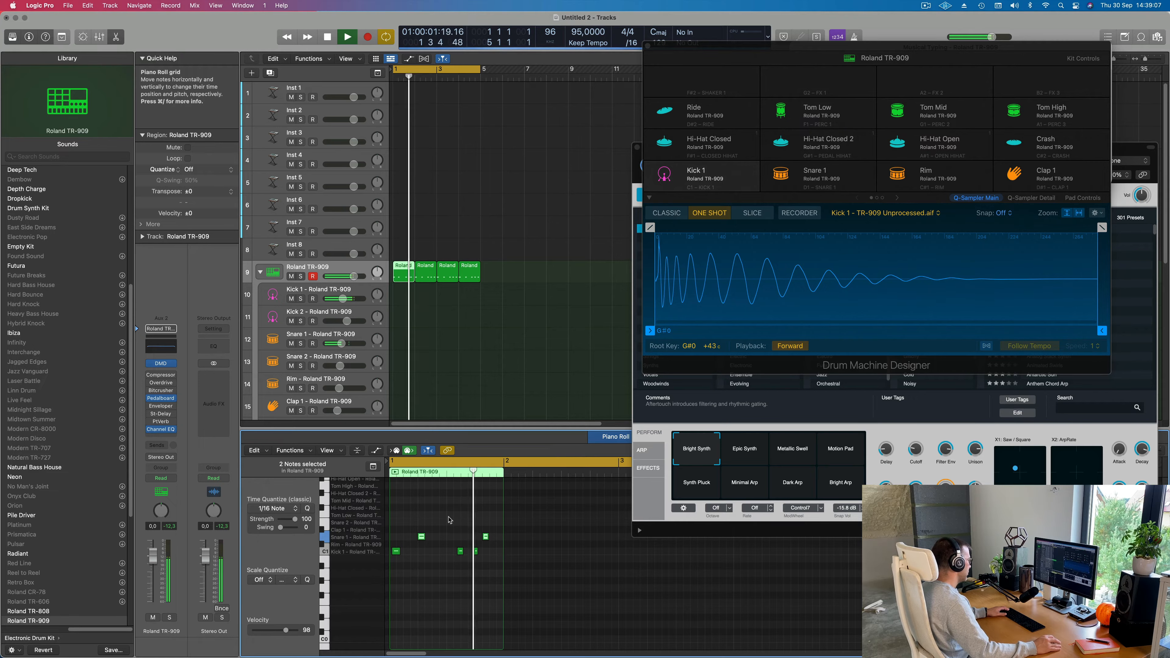
Step: Quantize all notes of the first one-bar region to 1/16 notes
{"action": "left_click", "coordinate": [411, 564]}
{"action": "key", "text": "cmd+a"}
{"action": "key", "text": "q"}
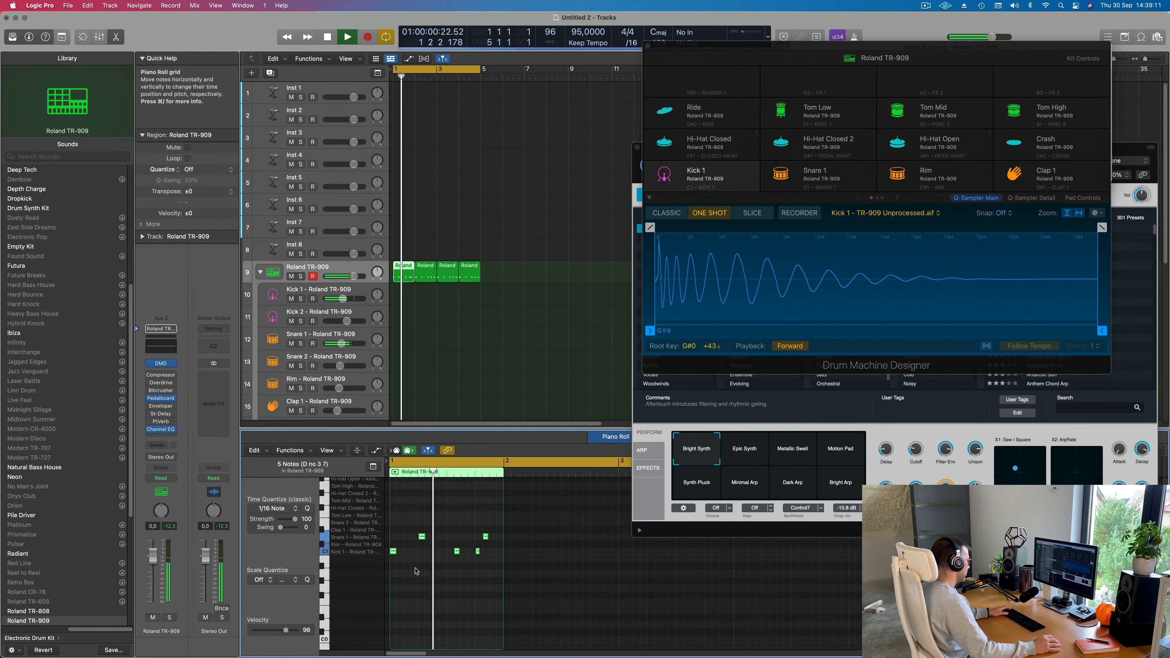
Step: Replay the quantized bar and select its last Kick 1 note for checking
{"action": "key", "text": "space"}
{"action": "left_click_drag", "start_coordinate": [470, 536], "coordinate": [490, 566]}
{"action": "key", "text": "space"}
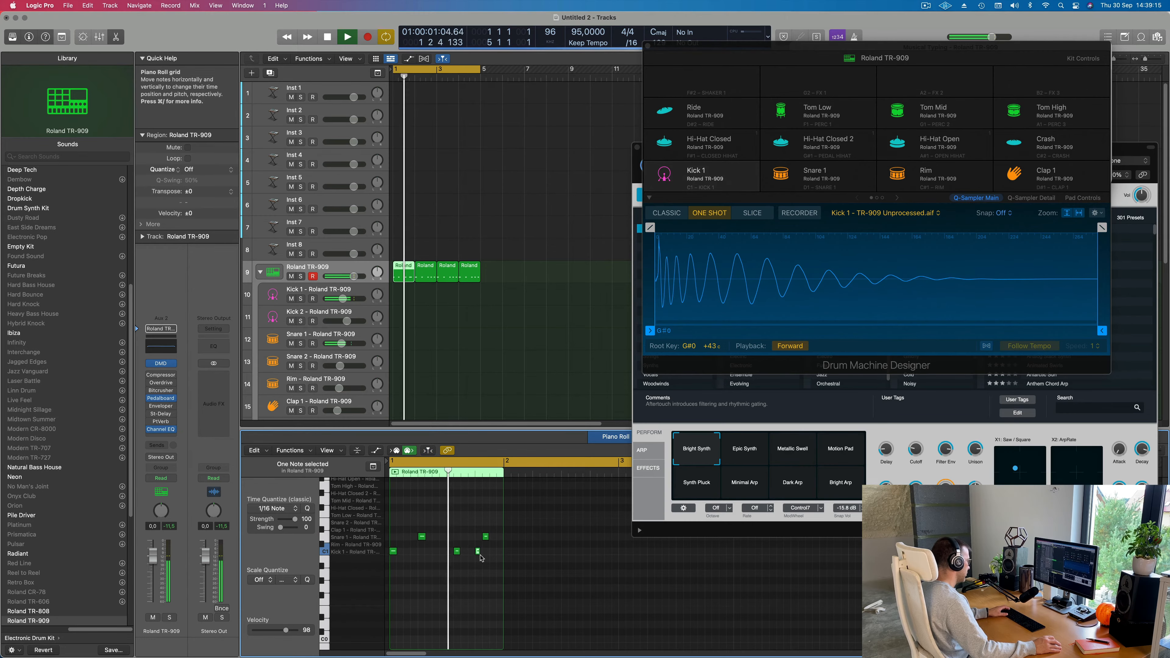
{"action": "key", "text": "space"}
{"action": "key", "text": "space"}
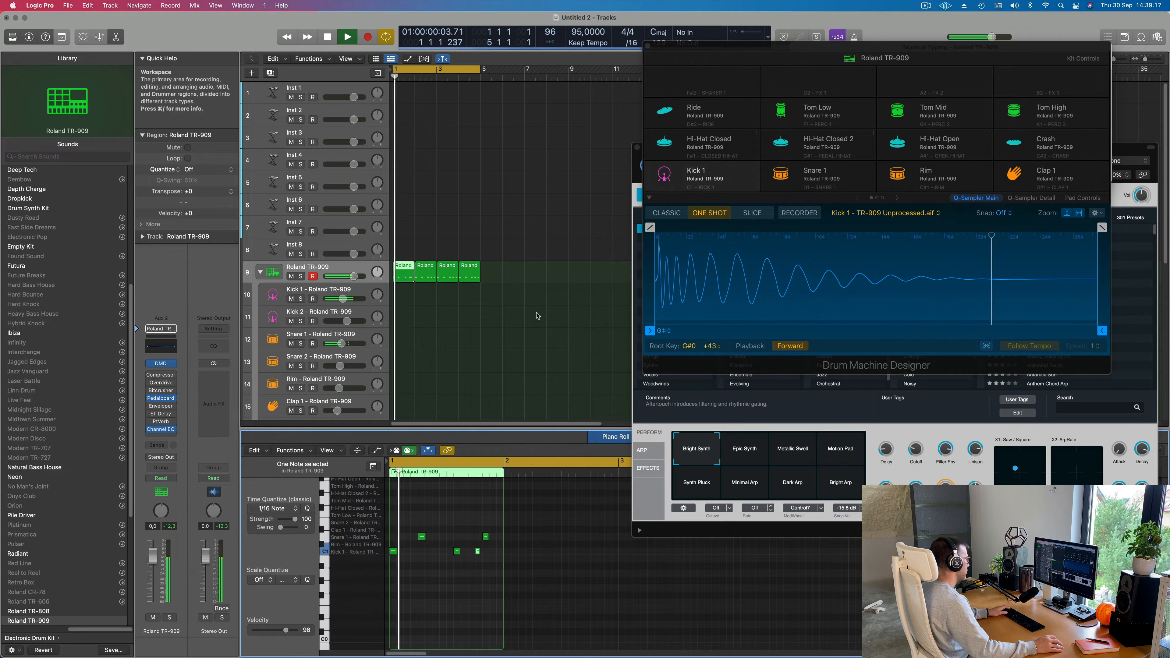
Step: Delete the three repeated Roland TR-909 regions and repeat the first one-bar region to fill two bars
{"action": "left_click_drag", "start_coordinate": [536, 259], "coordinate": [408, 277]}
{"action": "key", "text": "Delete"}
{"action": "left_click", "coordinate": [407, 276]}
{"action": "key", "text": "super+r"}
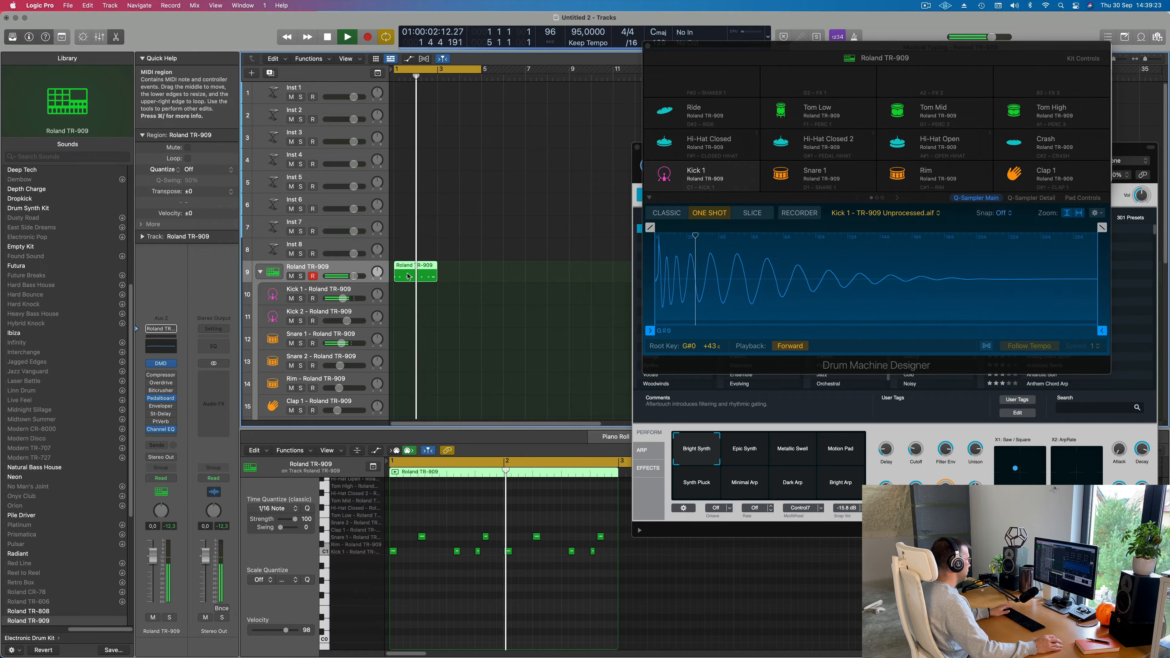
Step: Move the second Snare 1 note of bar 1 one 1/16 step later and play back the two-bar region
{"action": "key", "text": "Return"}
{"action": "scroll", "coordinate": [480, 596], "scroll_direction": "down", "scroll_amount": 2}
{"action": "scroll", "coordinate": [480, 596], "scroll_direction": "up", "scroll_amount": 3}
{"action": "scroll", "coordinate": [572, 592], "scroll_direction": "down", "scroll_amount": 5}
{"action": "scroll", "coordinate": [470, 567], "scroll_direction": "up", "scroll_amount": 3}
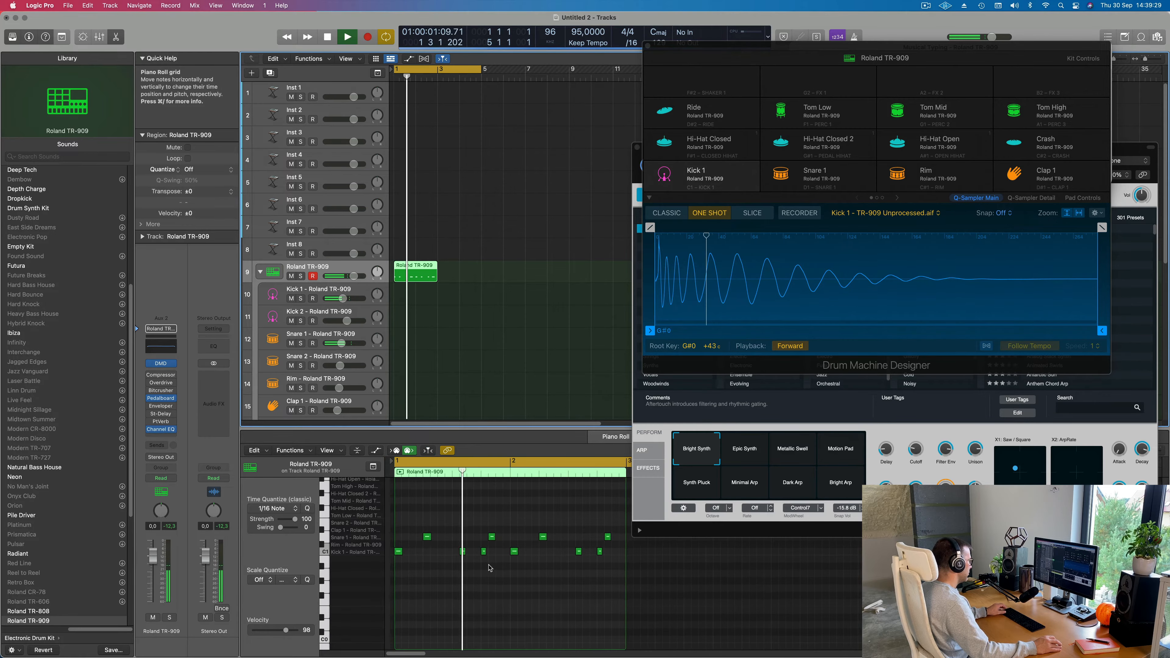
{"action": "key", "text": "space"}
{"action": "left_click", "coordinate": [493, 537]}
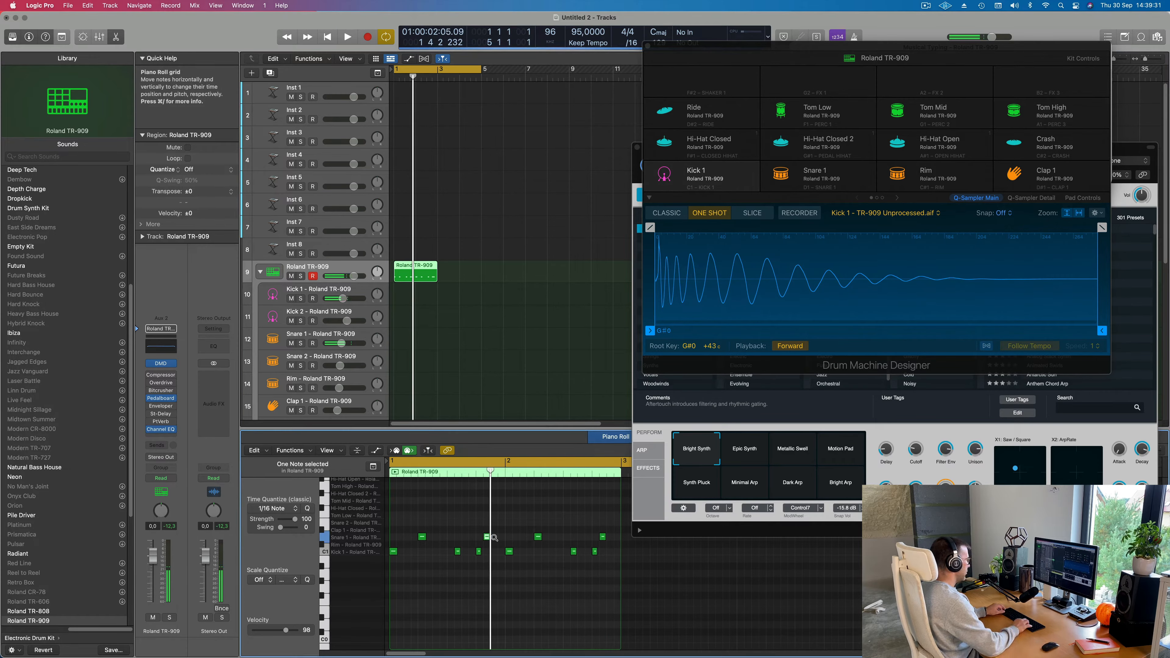
{"action": "key", "text": "alt+Right"}
{"action": "key", "text": "space"}
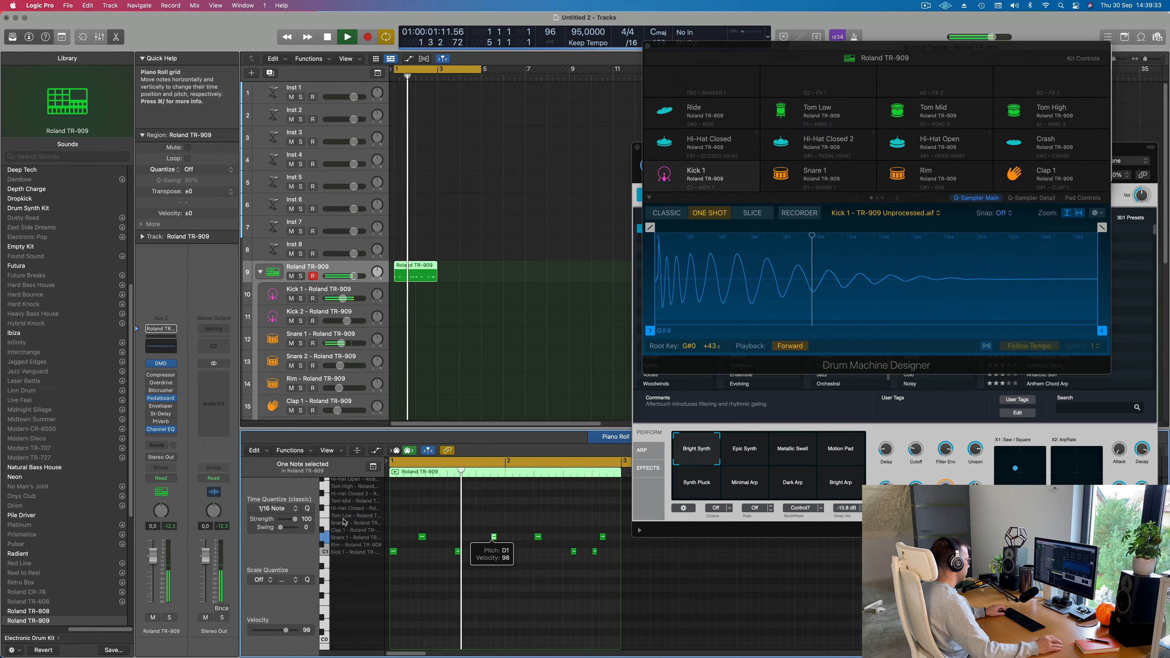
Step: Stop playback and repeat the one-bar Roland TR-909 region three times to fill four bars
{"action": "scroll", "coordinate": [418, 512], "scroll_direction": "down", "scroll_amount": 1}
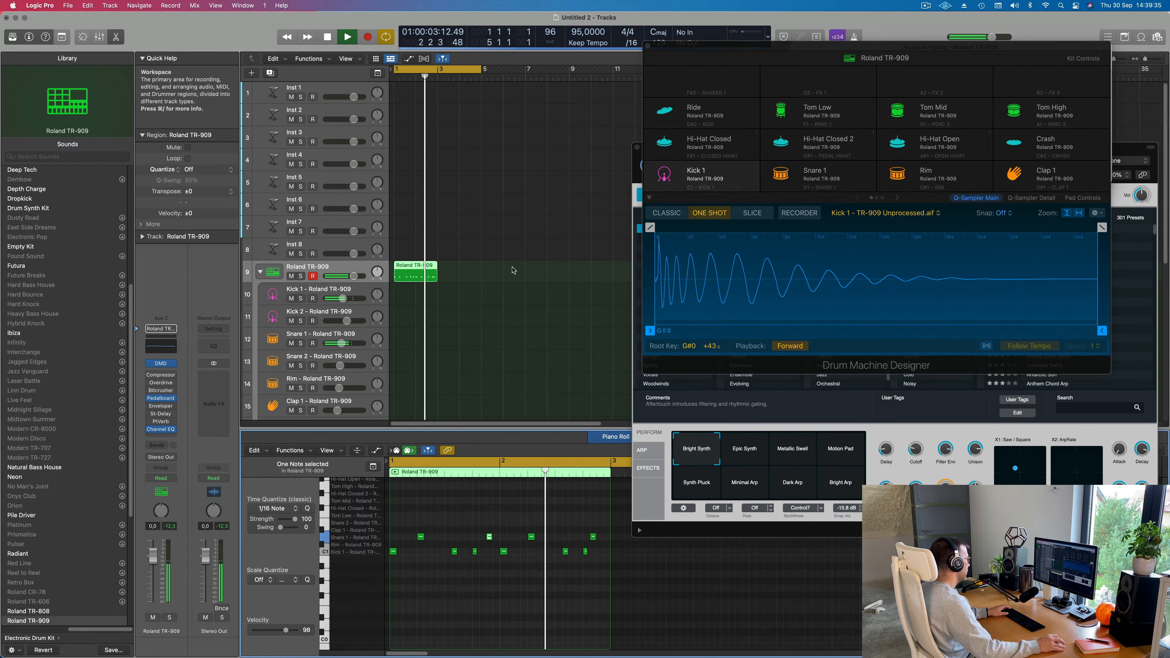
{"action": "key", "text": "space"}
{"action": "key", "text": "super+r"}
{"action": "key", "text": "super+r"}
{"action": "key", "text": "super+r"}
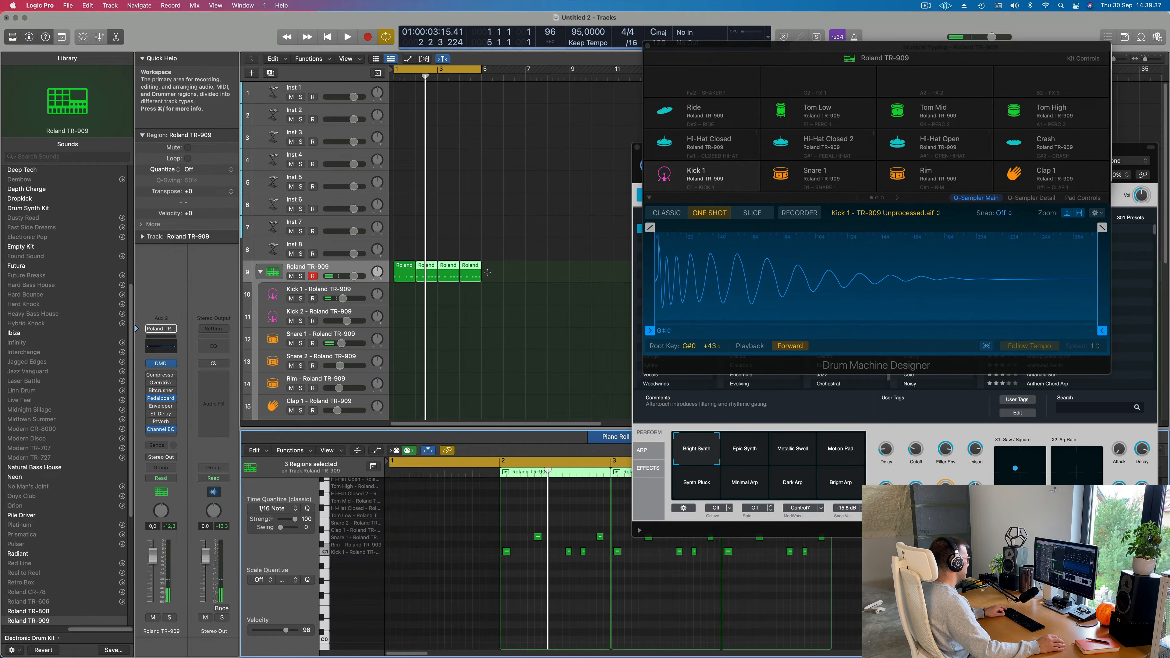
Step: Undo the region edits back to the original four-bar recording and play it
{"action": "key", "text": "super+z"}
{"action": "key", "text": "super+z"}
{"action": "key", "text": "super+z"}
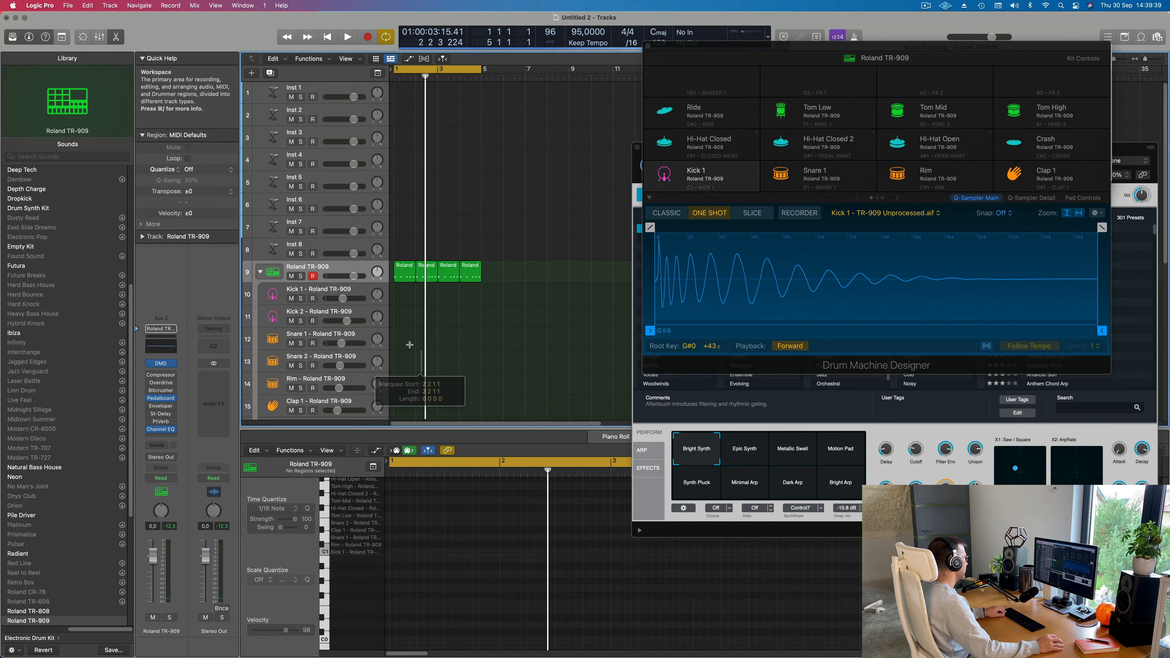
{"action": "key", "text": "super+z"}
{"action": "key", "text": "space"}
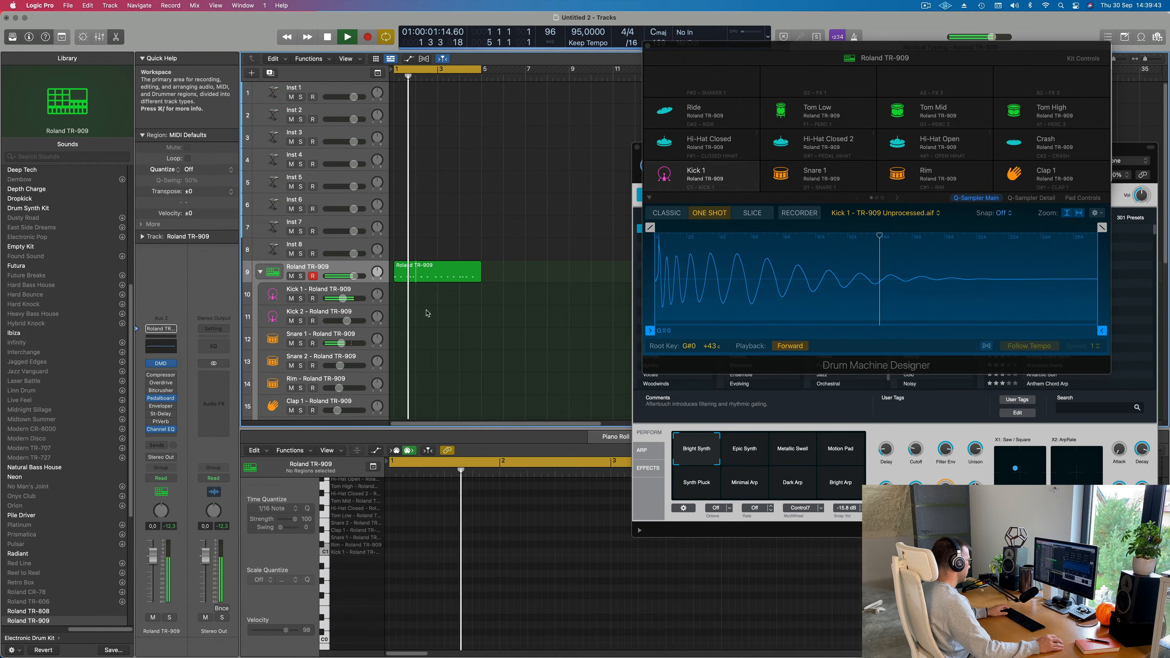
Step: Look through the four-bar recording's notes during playback and delete the region from the Roland TR-909 track
{"action": "key", "text": "super+j"}
{"action": "scroll", "coordinate": [453, 365], "scroll_direction": "left", "scroll_amount": 2}
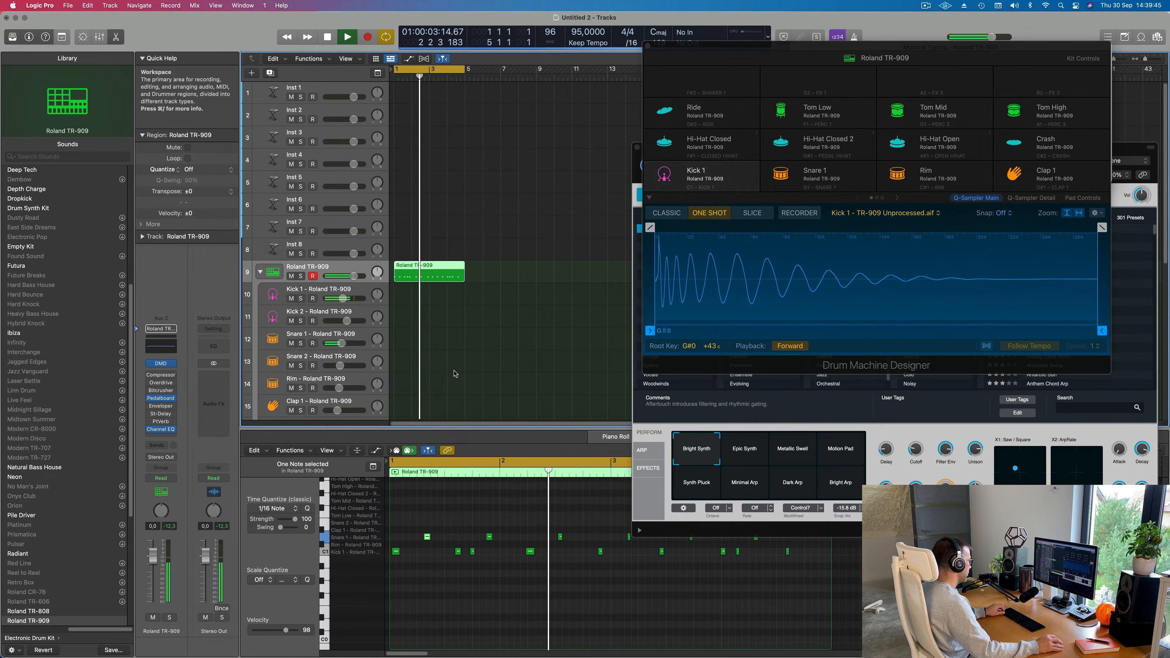
{"action": "scroll", "coordinate": [515, 602], "scroll_direction": "right", "scroll_amount": 5}
{"action": "scroll", "coordinate": [514, 602], "scroll_direction": "left", "scroll_amount": 3}
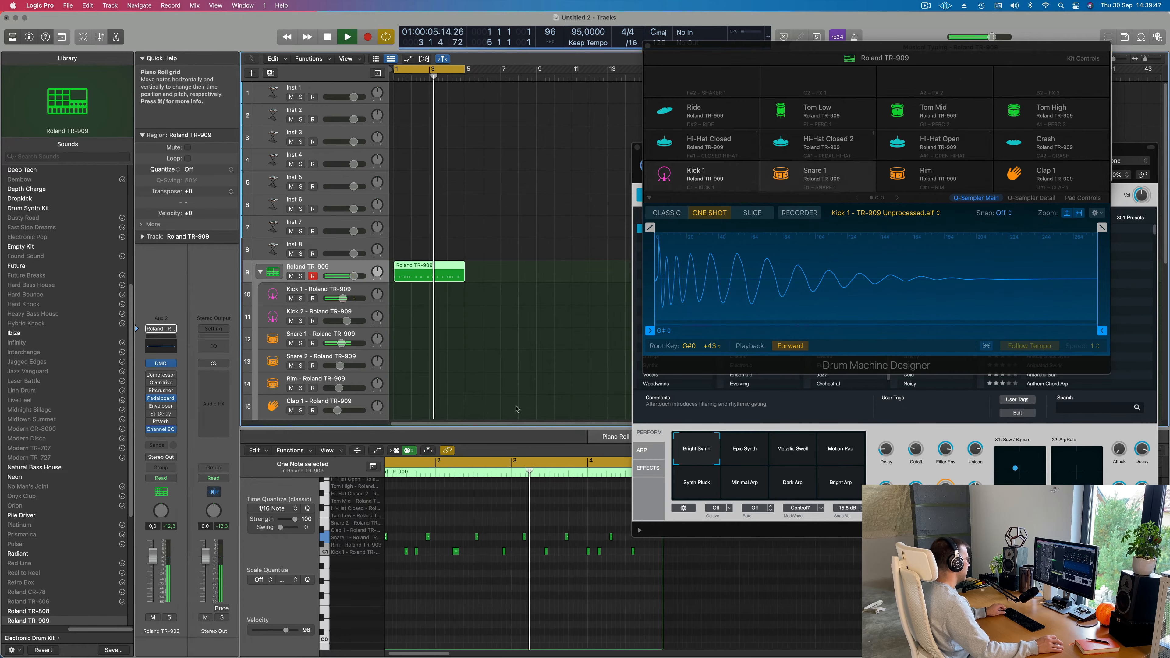
{"action": "key", "text": "space"}
{"action": "left_click_drag", "start_coordinate": [522, 258], "coordinate": [432, 284]}
{"action": "left_click", "coordinate": [431, 285]}
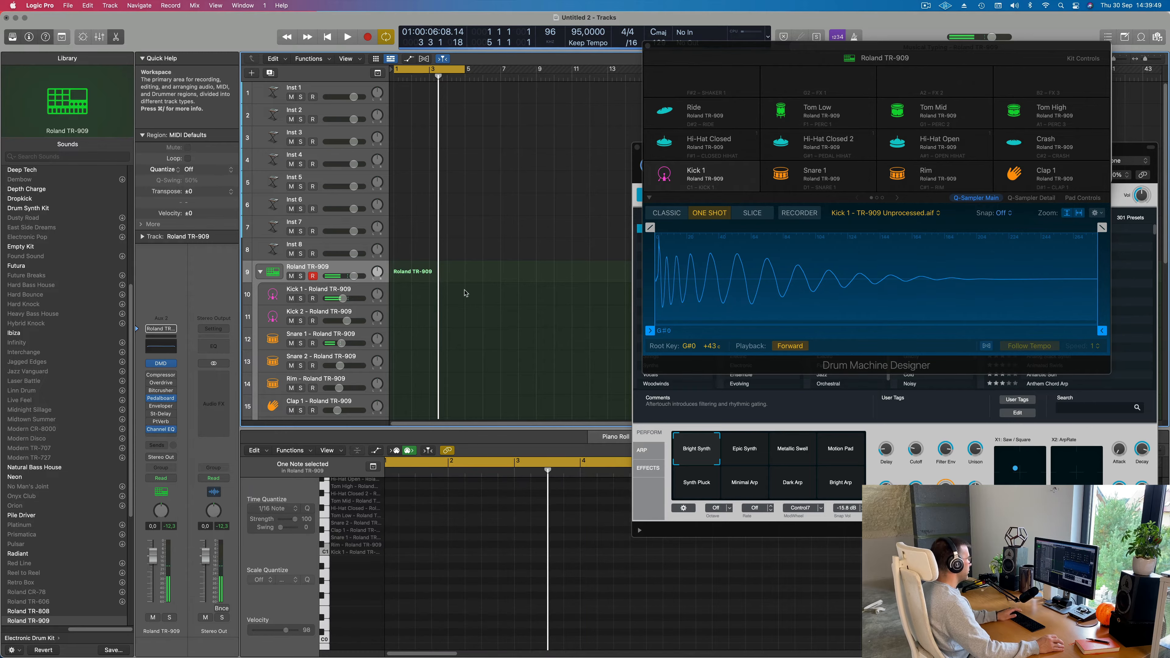
Step: Show the Musical Typing keyboard and record a short kick and snare take on the Roland TR-909 track
{"action": "key", "text": "super+k"}
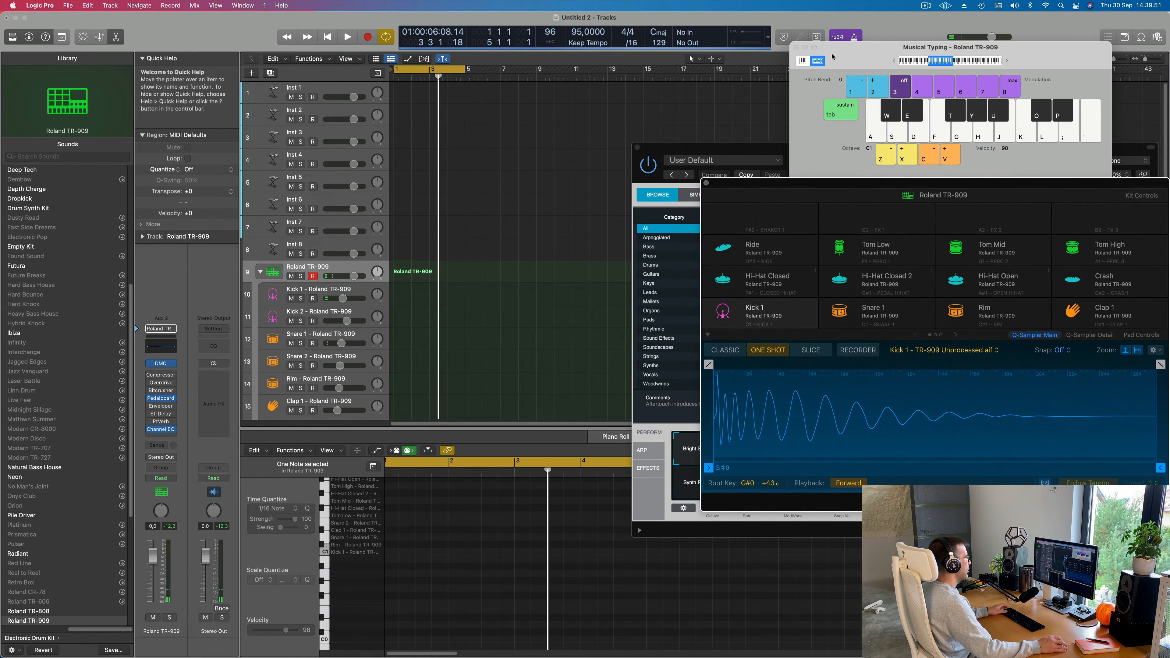
{"action": "key", "text": "r"}
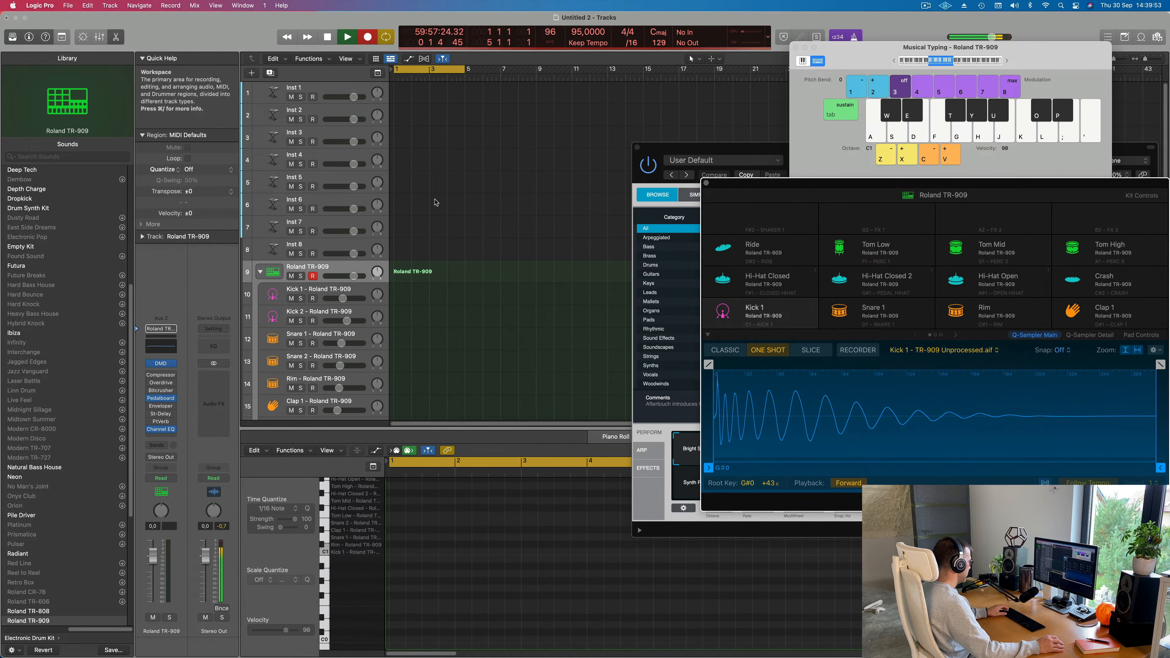
{"action": "key", "text": "a"}
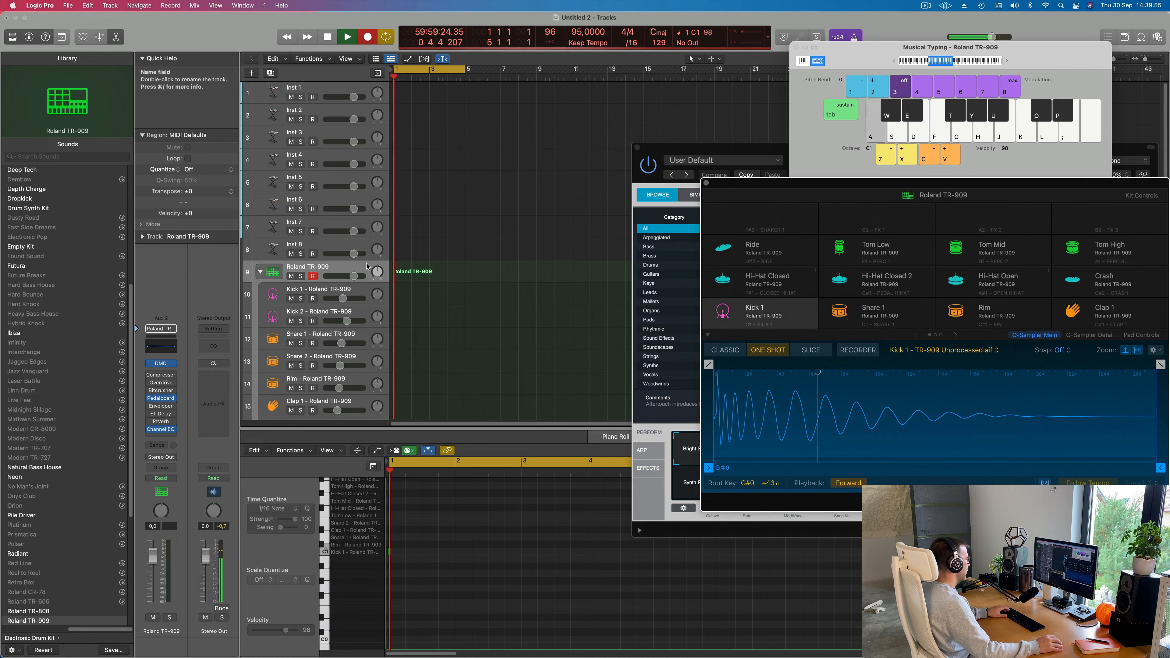
{"action": "key", "text": "s"}
{"action": "key", "text": "a"}
{"action": "key", "text": "s"}
{"action": "key", "text": "space"}
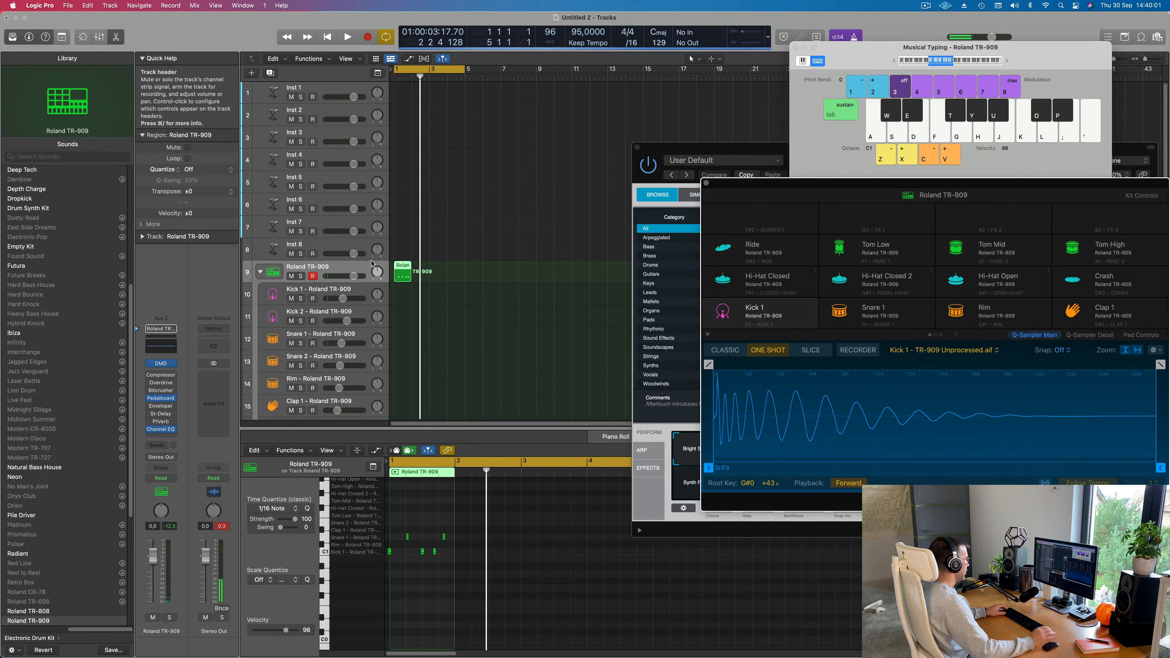
Step: Delete the short take and record a new four-bar kick and snare pattern on the Roland TR-909 track
{"action": "left_click_drag", "start_coordinate": [415, 256], "coordinate": [395, 287]}
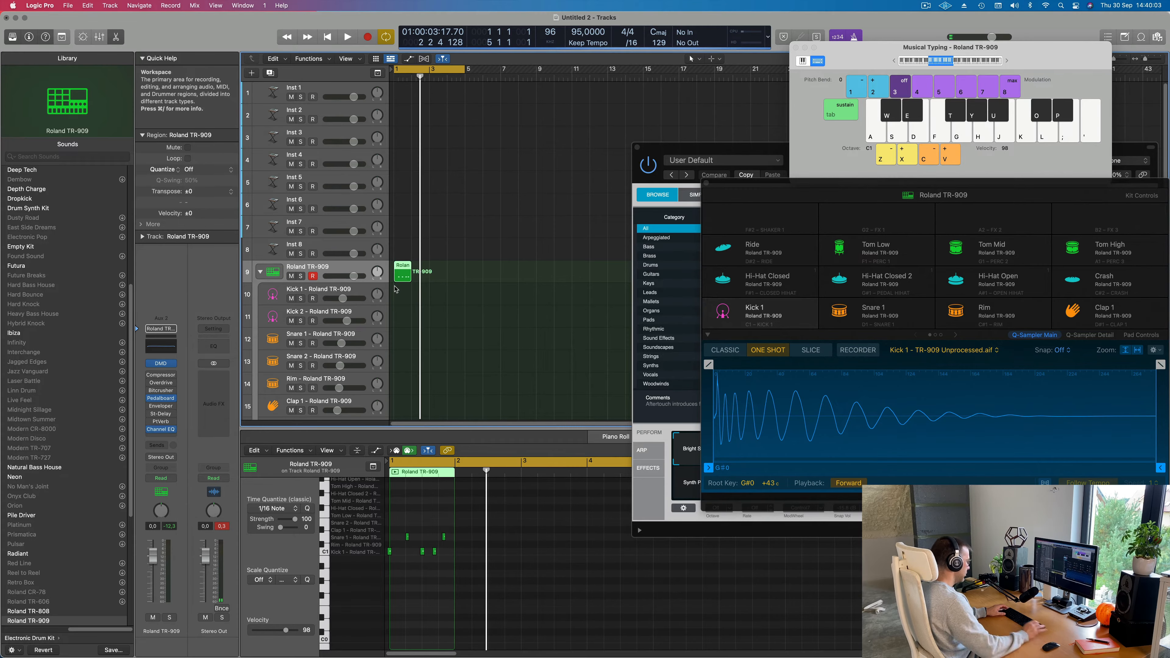
{"action": "key", "text": "BackSpace"}
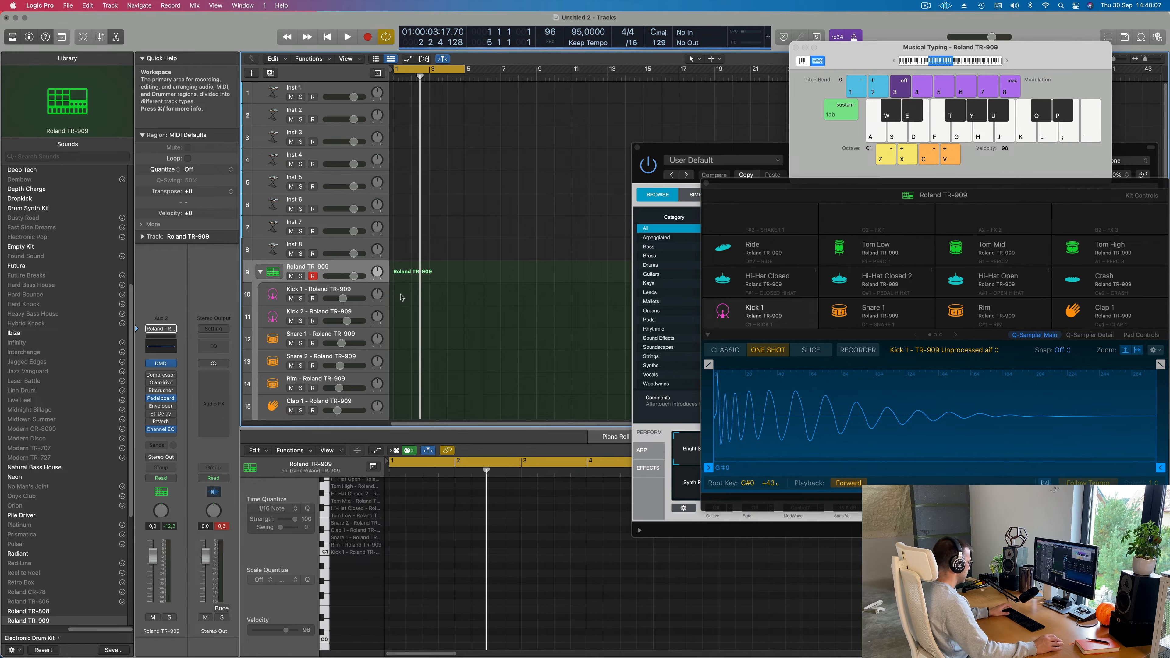
{"action": "key", "text": "r"}
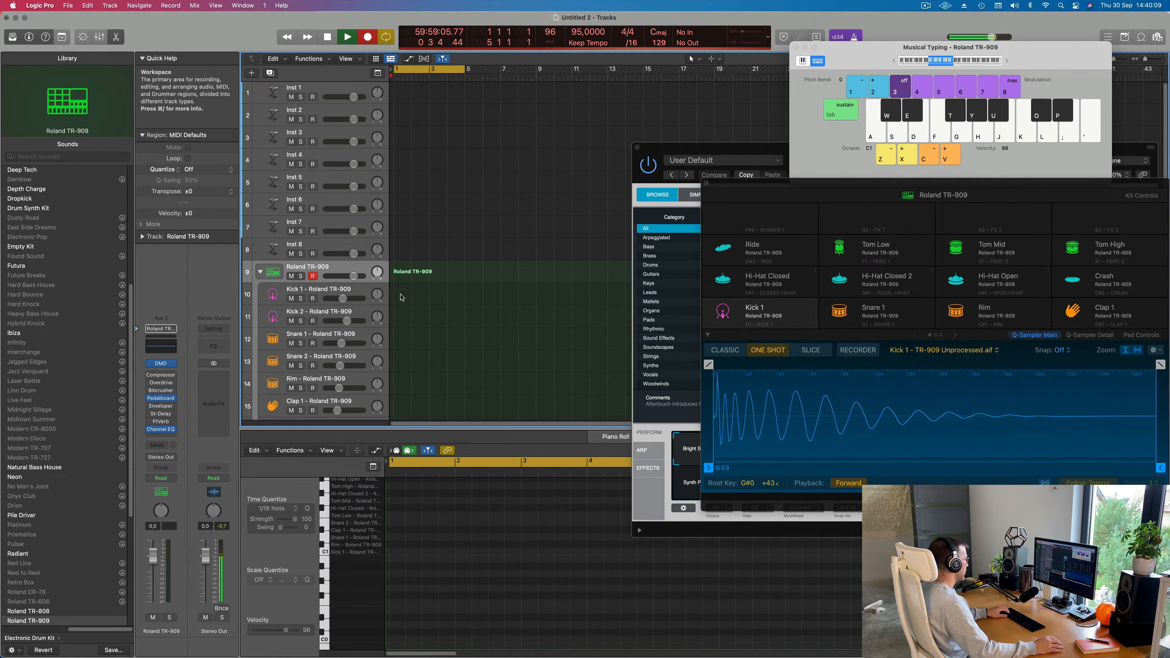
{"action": "key", "text": "a"}
{"action": "key", "text": "s"}
{"action": "key", "text": "a"}
{"action": "key", "text": "a"}
{"action": "key", "text": "a"}
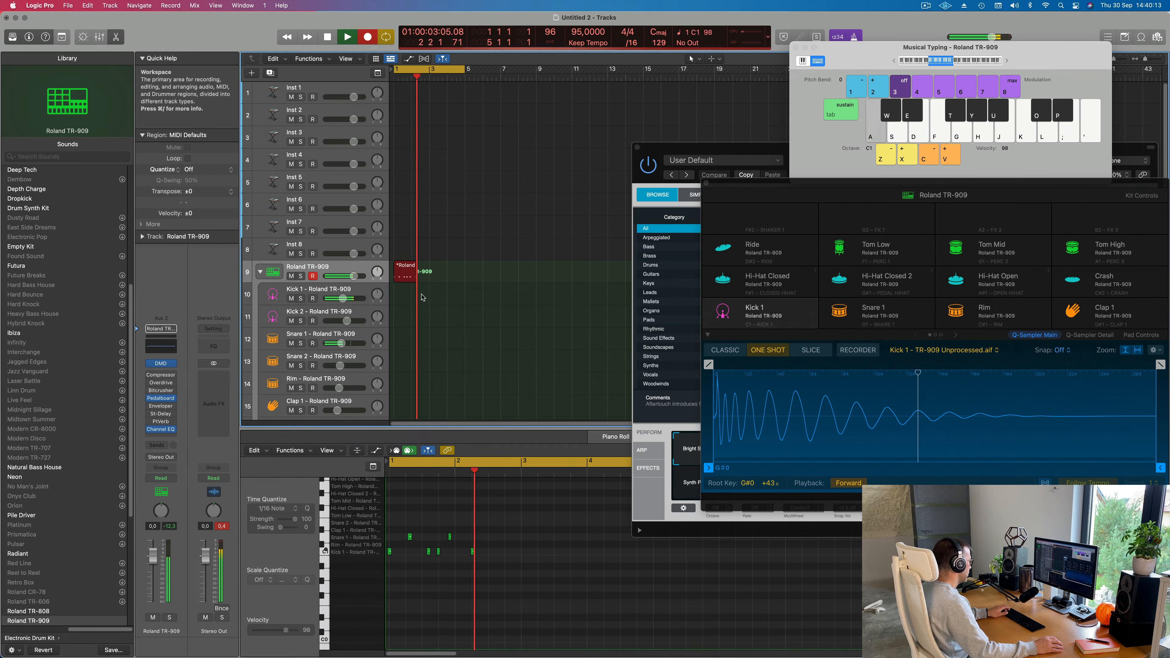
{"action": "key", "text": "s"}
{"action": "key", "text": "a"}
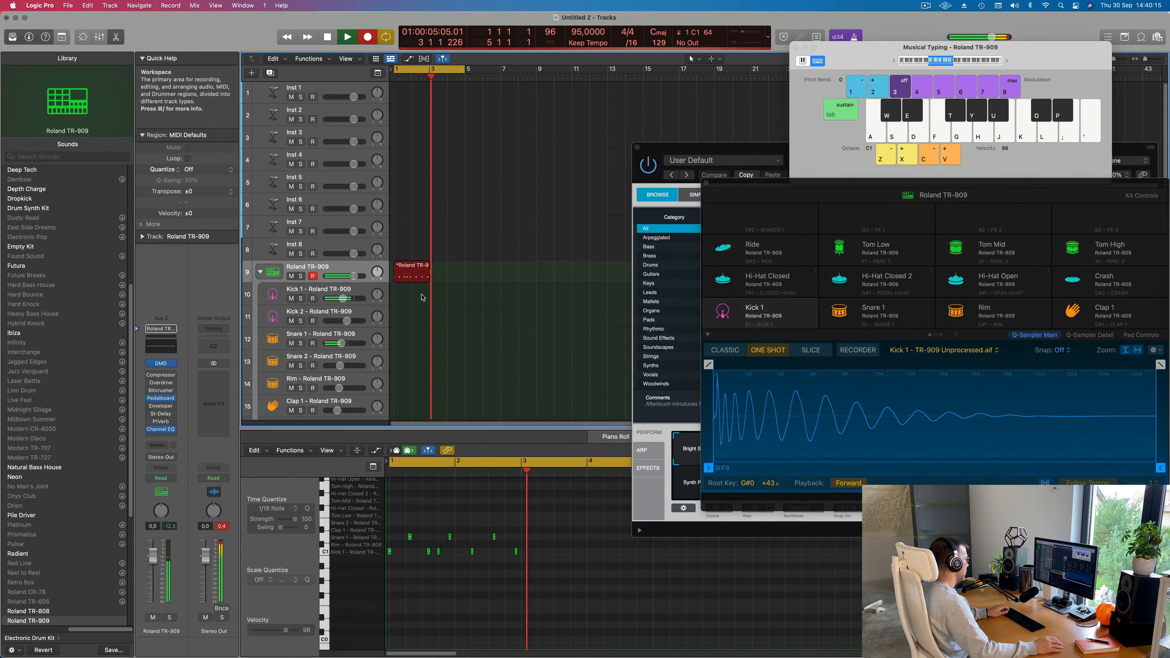
{"action": "key", "text": "a"}
{"action": "key", "text": "s"}
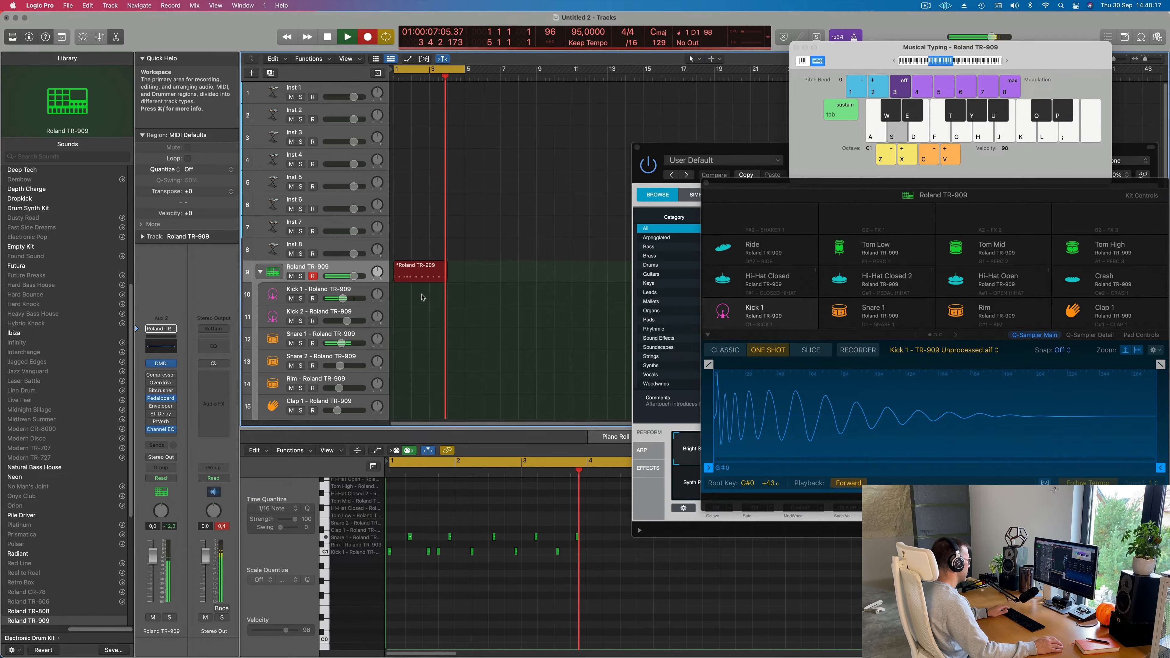
{"action": "key", "text": "a"}
{"action": "key", "text": "a"}
{"action": "key", "text": "s"}
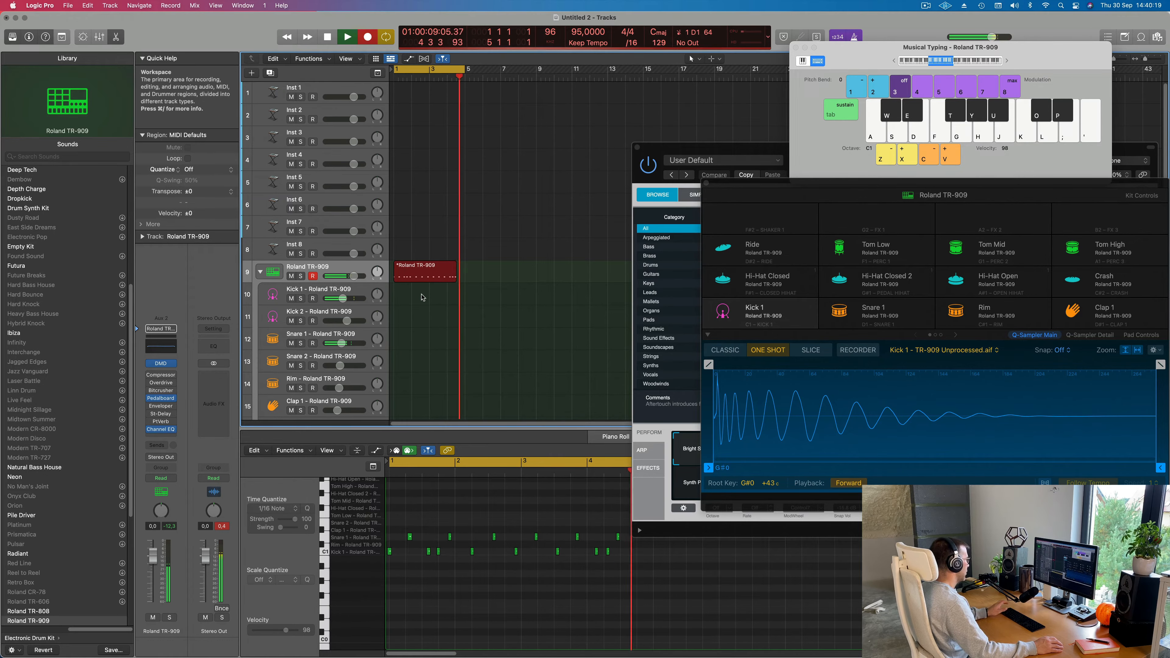
{"action": "key", "text": "a"}
{"action": "key", "text": "s"}
{"action": "key", "text": "space"}
Step: Quantize all notes of the new recording to 1/16 notes and play it back
{"action": "left_click", "coordinate": [426, 572]}
{"action": "key", "text": "super+a"}
{"action": "left_click", "coordinate": [307, 508]}
{"action": "scroll", "coordinate": [400, 511], "scroll_direction": "up", "scroll_amount": 3}
{"action": "key", "text": "space"}
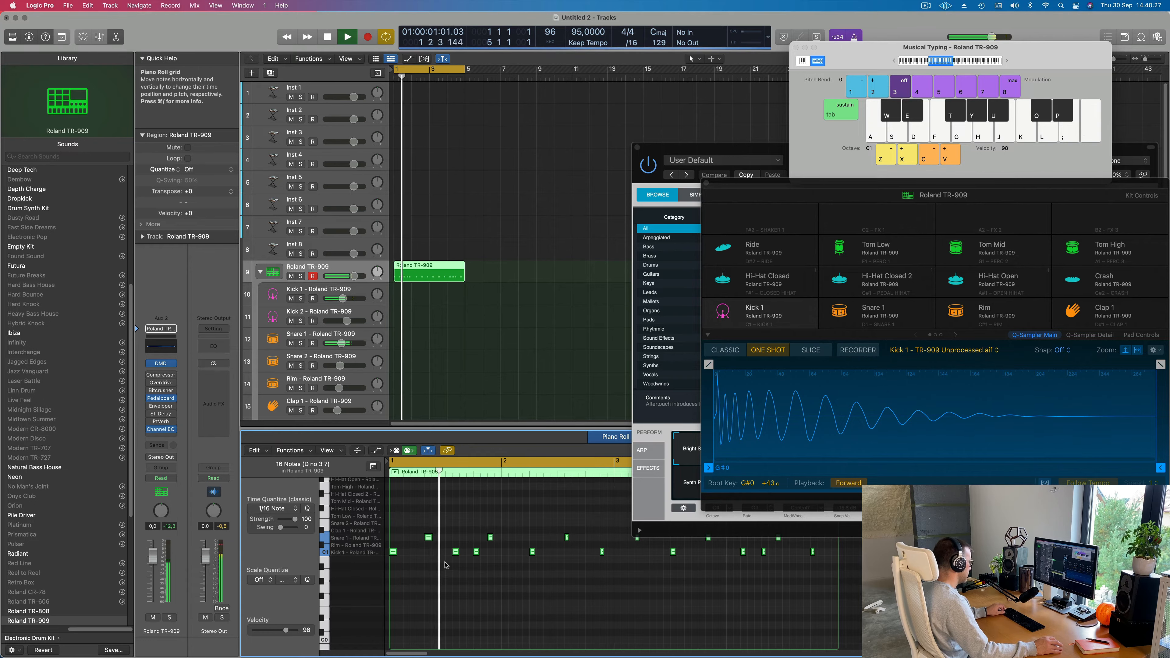
Step: In bar 1, move both Snare 1 notes and the second Kick 1 note one 1/16 step earlier, and replay the pattern
{"action": "left_click_drag", "start_coordinate": [416, 522], "coordinate": [491, 541]}
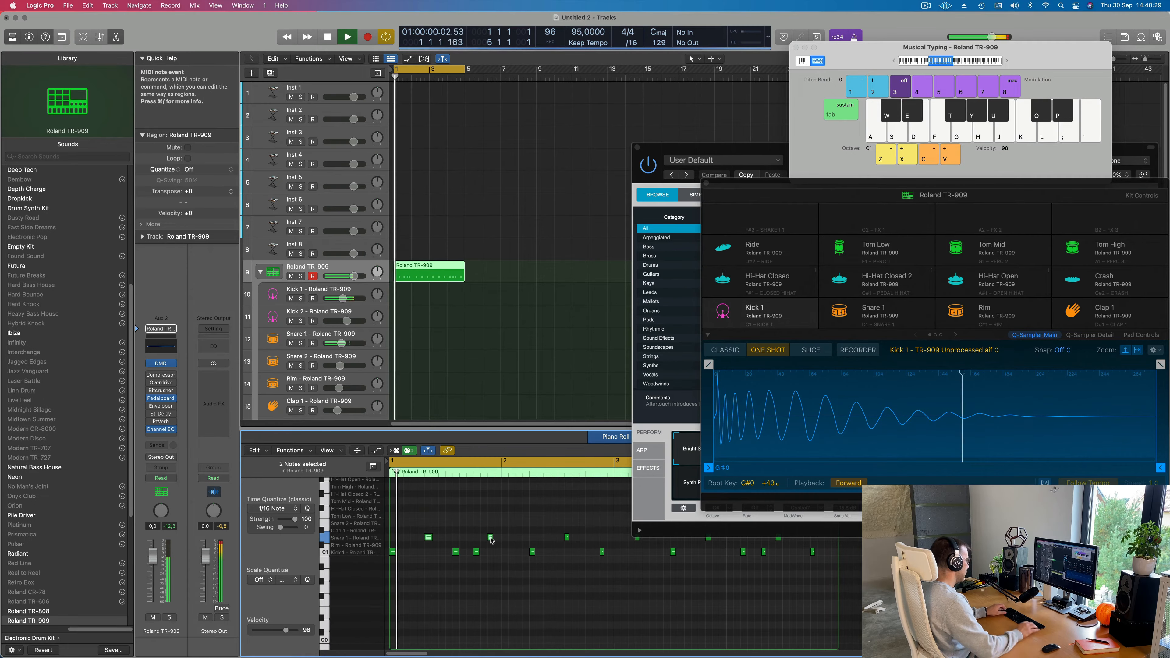
{"action": "key", "text": "alt+Left"}
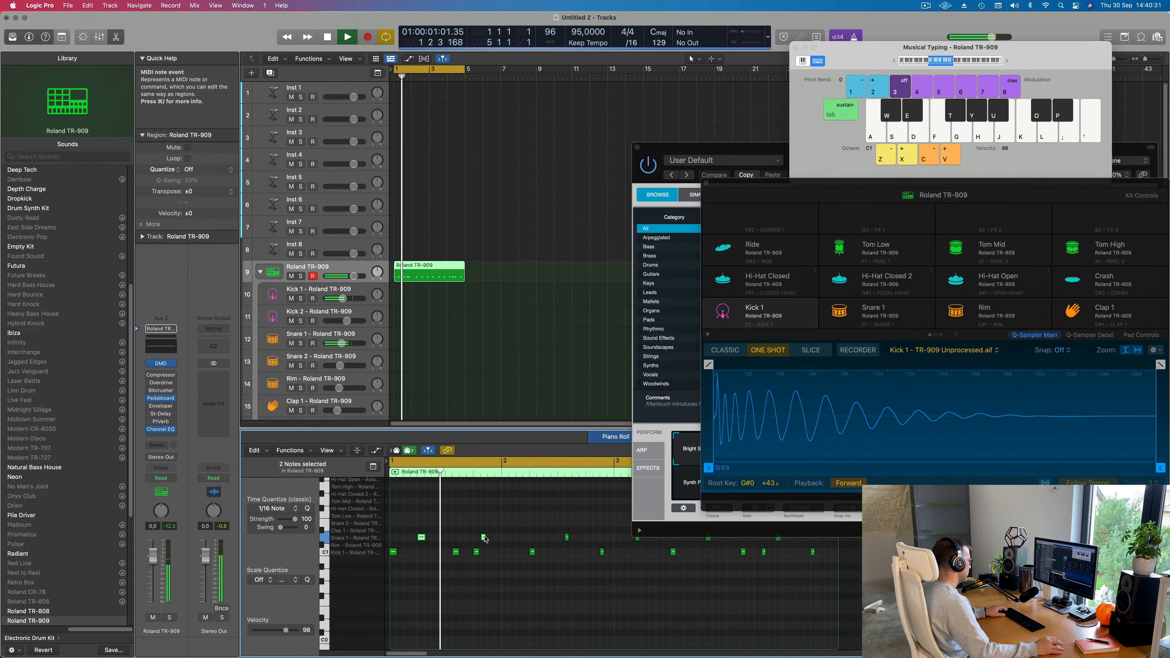
{"action": "left_click", "coordinate": [456, 553]}
{"action": "key", "text": "alt+Left"}
{"action": "key", "text": "super+Left"}
{"action": "left_click", "coordinate": [458, 553]}
{"action": "key", "text": "Return"}
{"action": "key", "text": "space"}
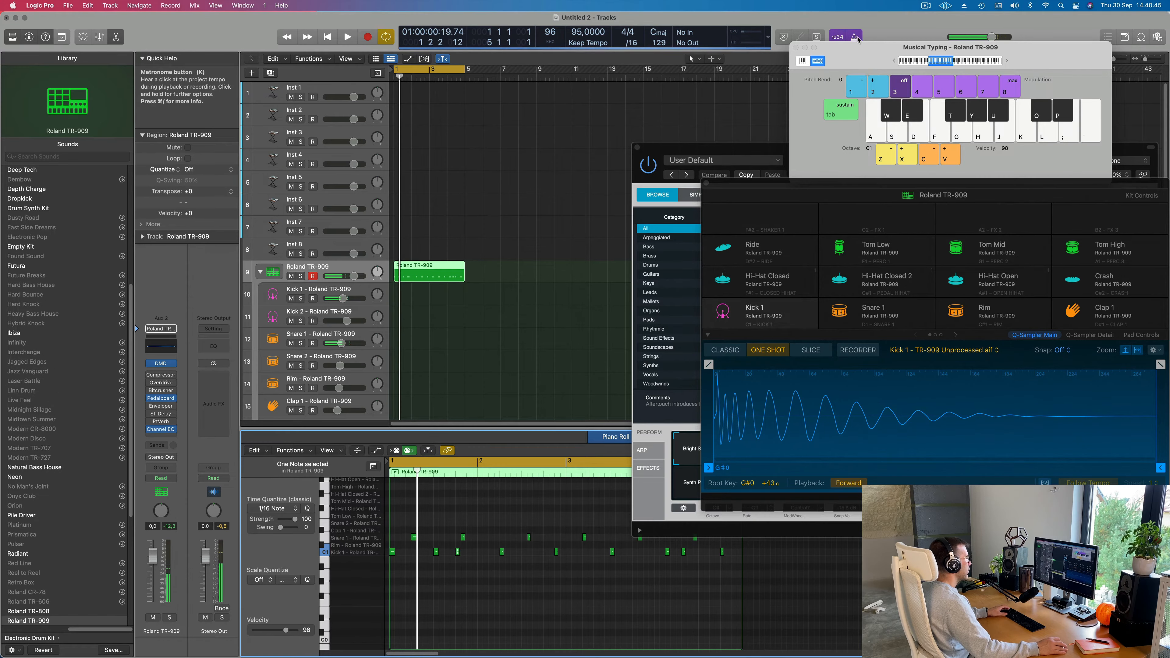
Step: Move the second Snare 1 note of bar 1 another 1/16 step earlier and play back the pattern
{"action": "key", "text": "space"}
{"action": "key", "text": "super+Right"}
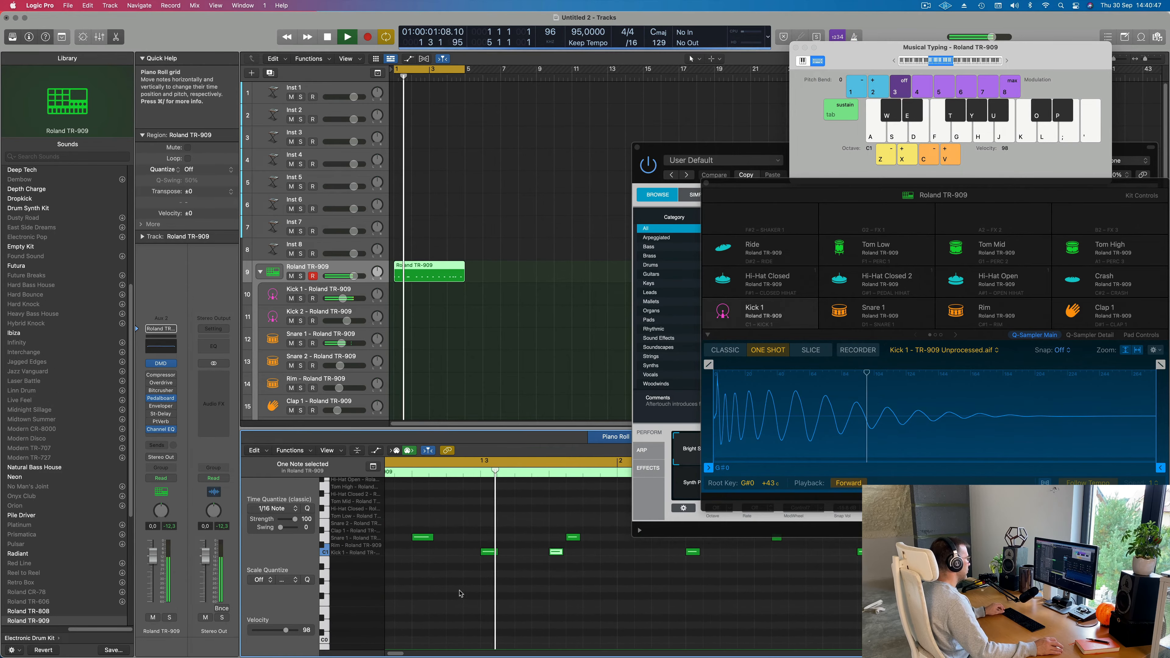
{"action": "key", "text": "Return"}
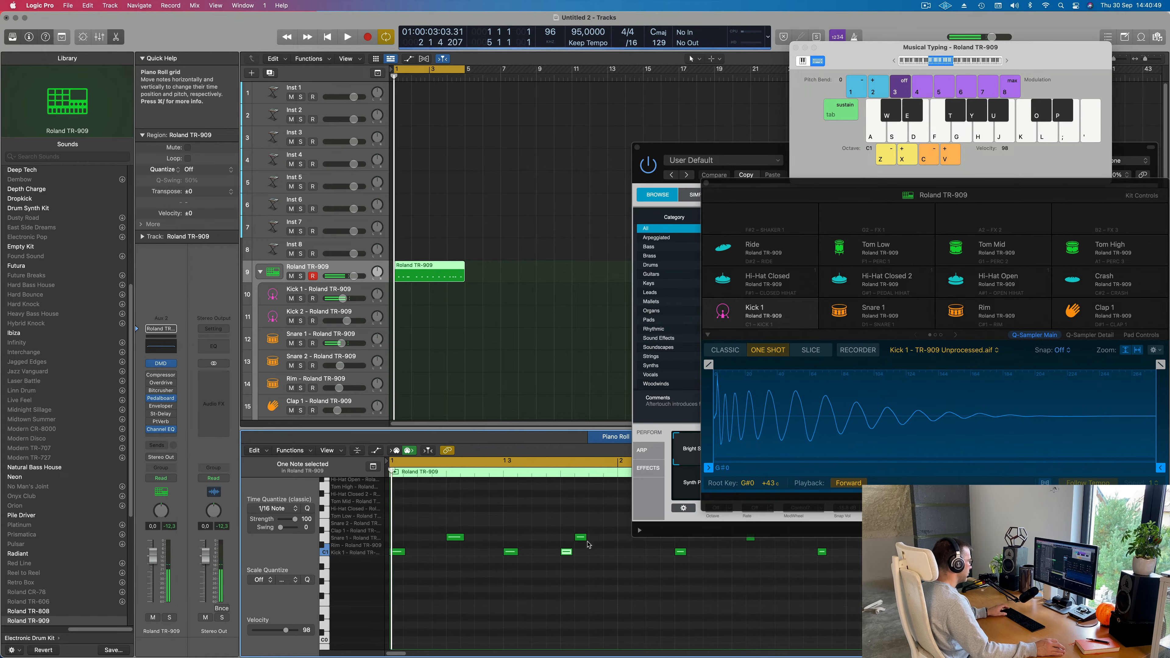
{"action": "key", "text": "space"}
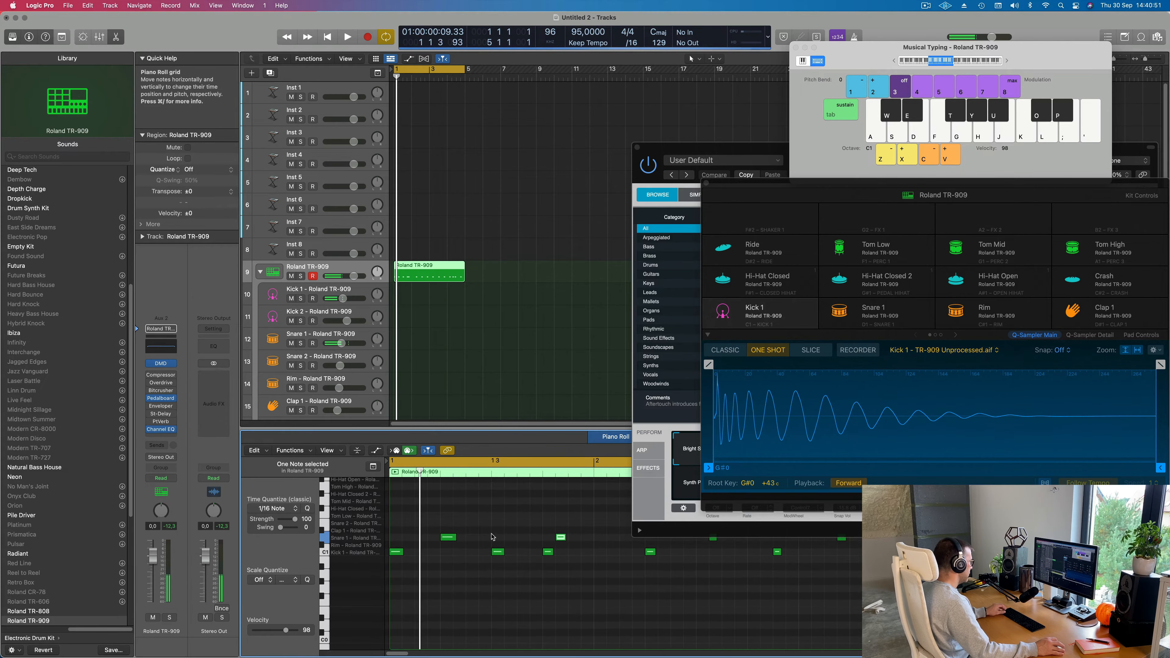
{"action": "left_click_drag", "start_coordinate": [569, 541], "coordinate": [568, 538]}
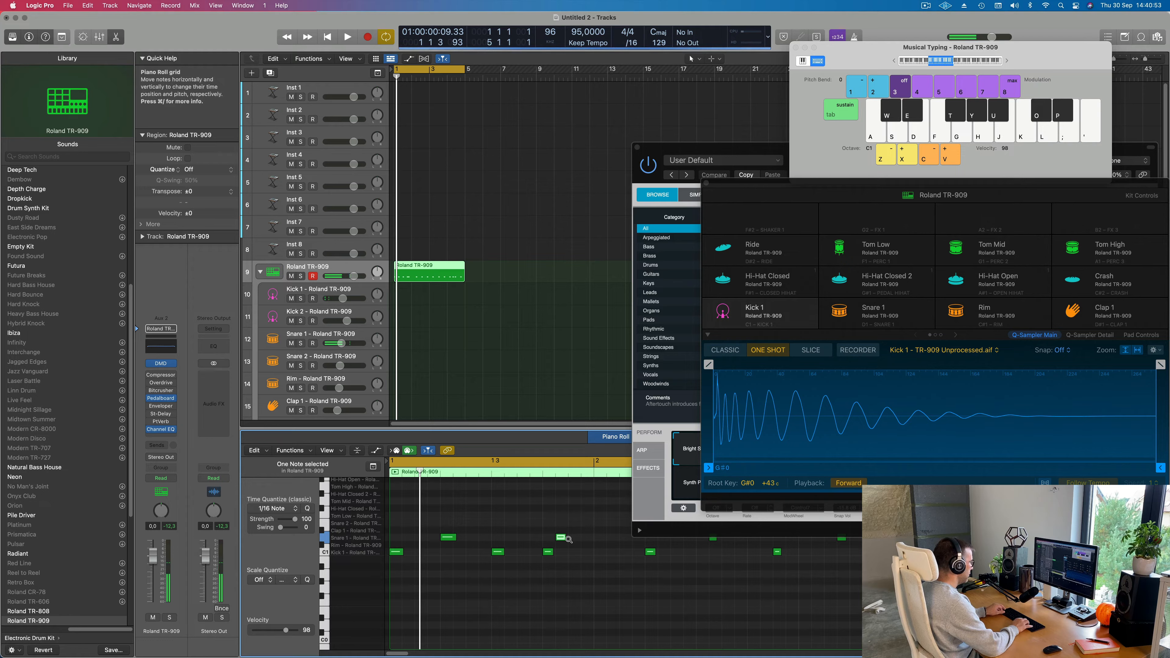
{"action": "key", "text": "space"}
{"action": "key", "text": "super+Left"}
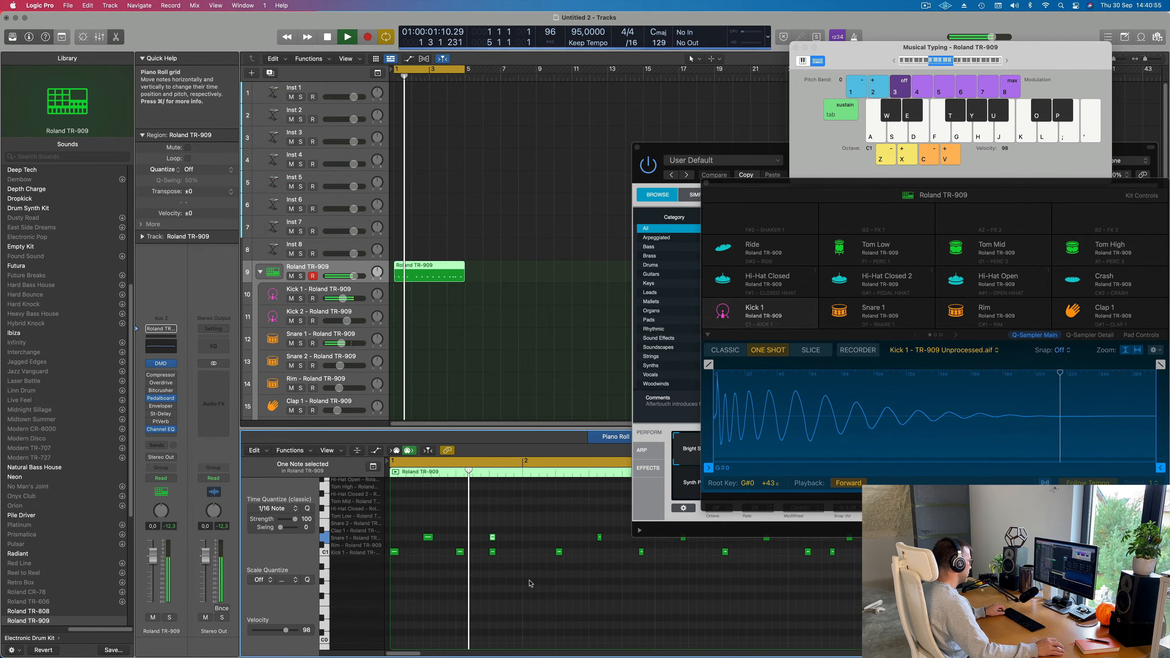
Step: Move the third Kick 1 note of bar 1 earlier to position 1 3 3 1 and replay the pattern
{"action": "left_click", "coordinate": [475, 552]}
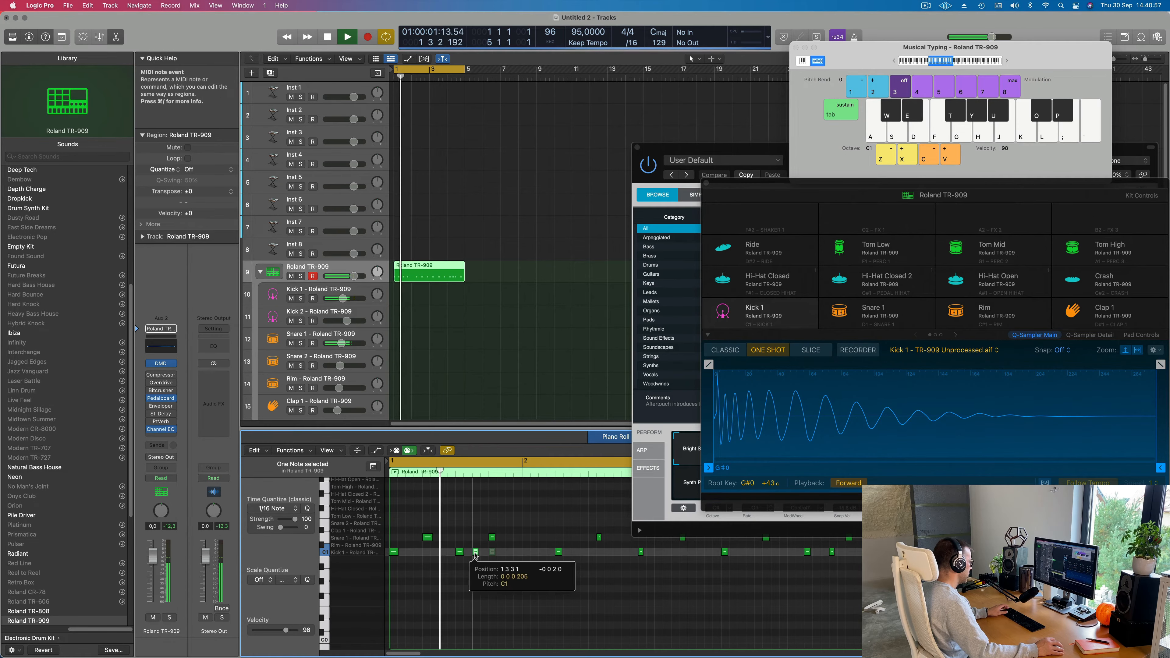
{"action": "key", "text": "space"}
{"action": "key", "text": "super+Left"}
{"action": "key", "text": "space"}
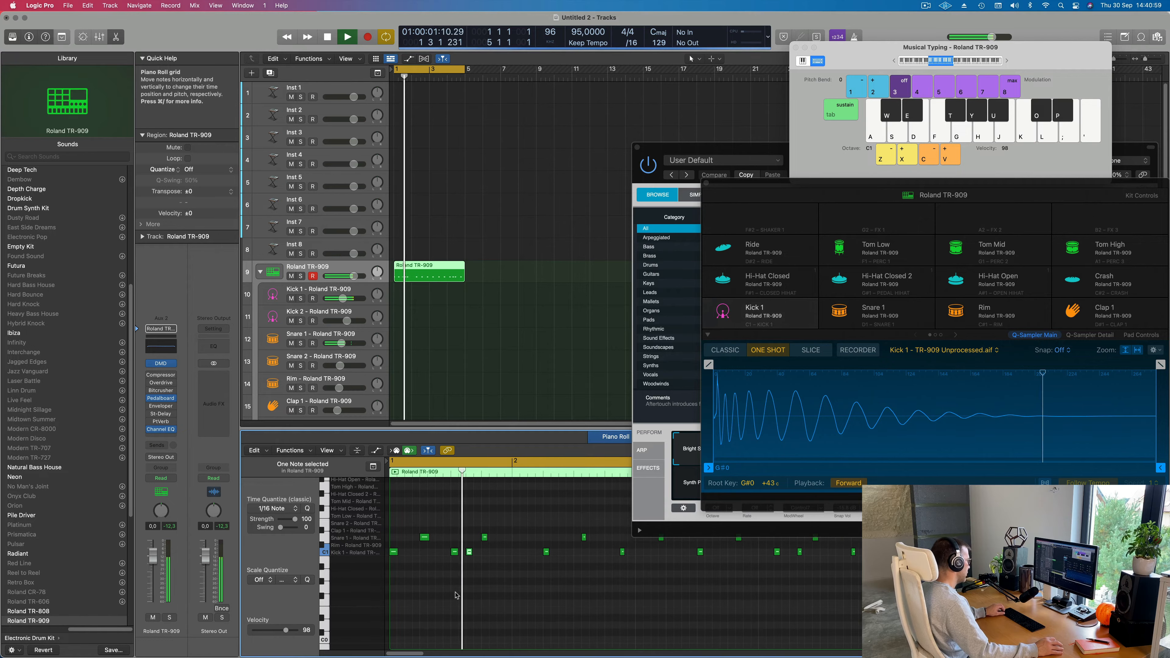
Step: Stop playback, split the Roland TR-909 region at bar 2 and delete everything after the first bar
{"action": "key", "text": "super+Left"}
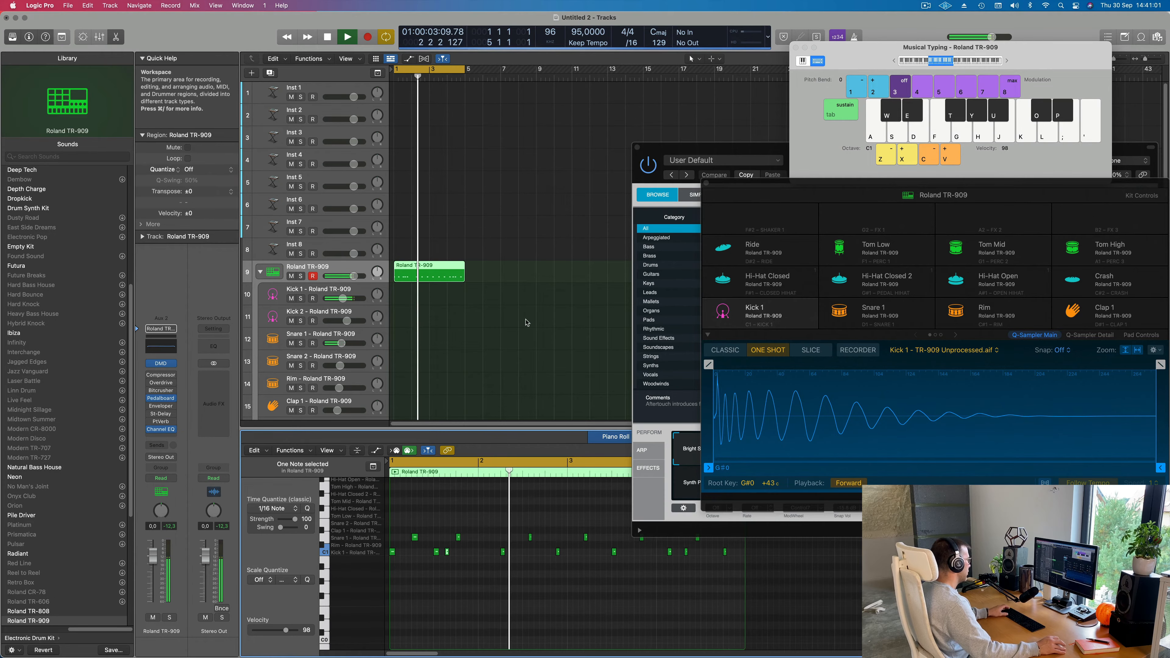
{"action": "key", "text": "space"}
{"action": "key", "text": "space"}
{"action": "double_click", "coordinate": [413, 271], "text": "super"}
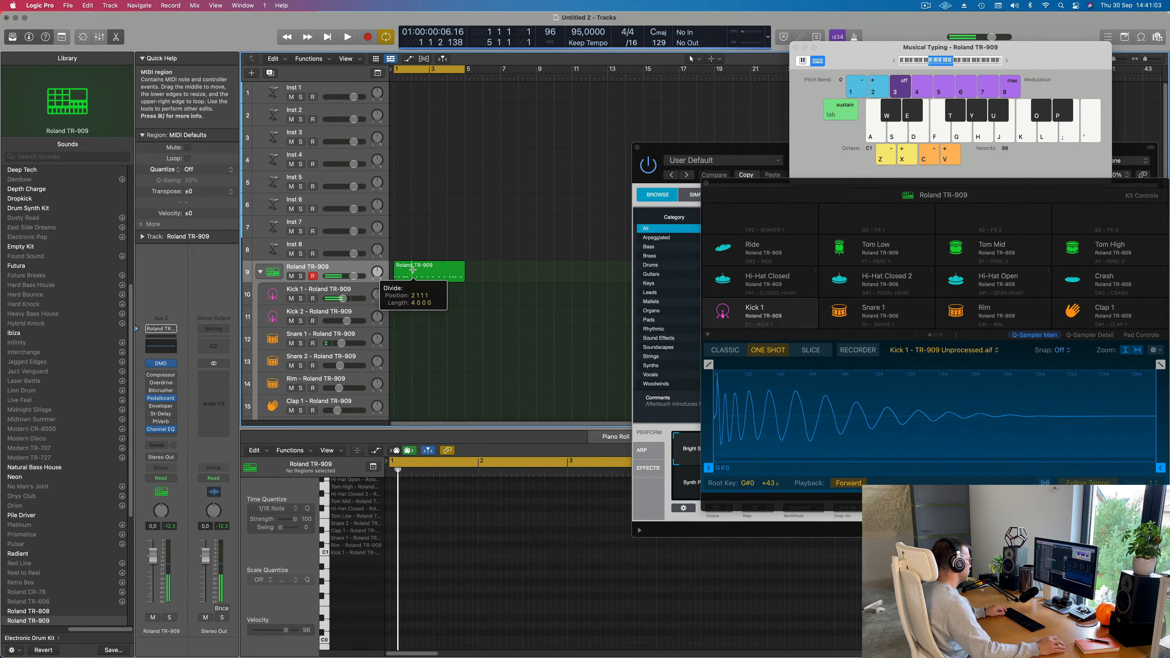
{"action": "key", "text": "BackSpace"}
{"action": "left_click", "coordinate": [408, 271]}
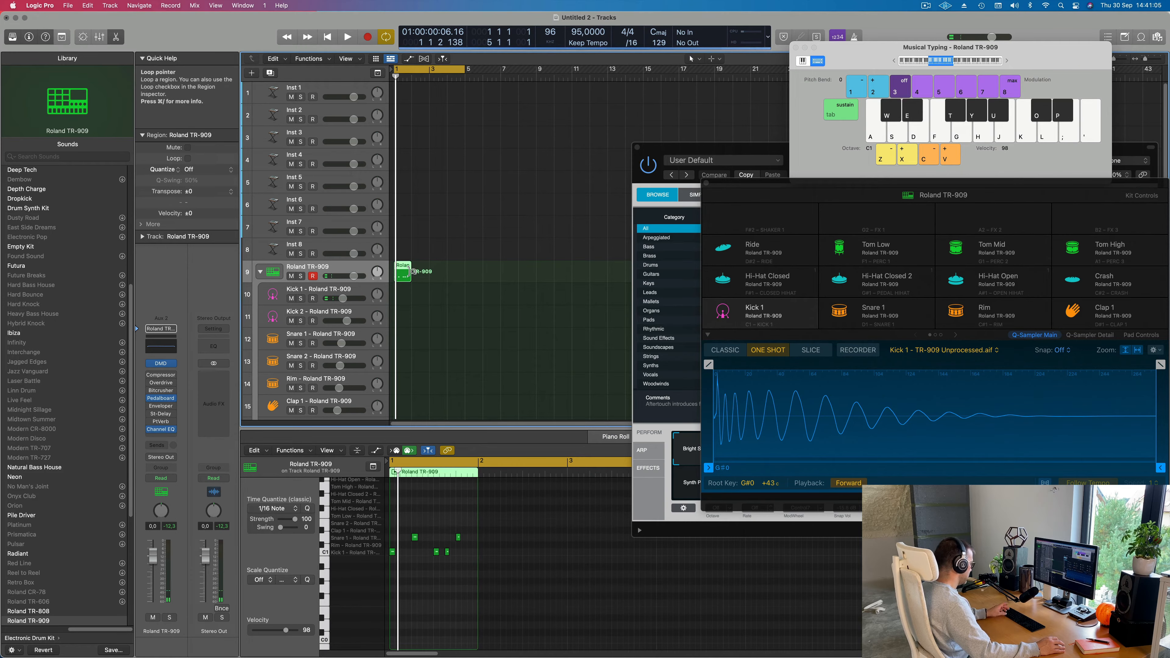
Step: Repeat the one-bar region three times to fill the four-bar cycle and play it back
{"action": "key", "text": "super+r"}
{"action": "key", "text": "super+r"}
{"action": "key", "text": "super+r"}
{"action": "key", "text": "space"}
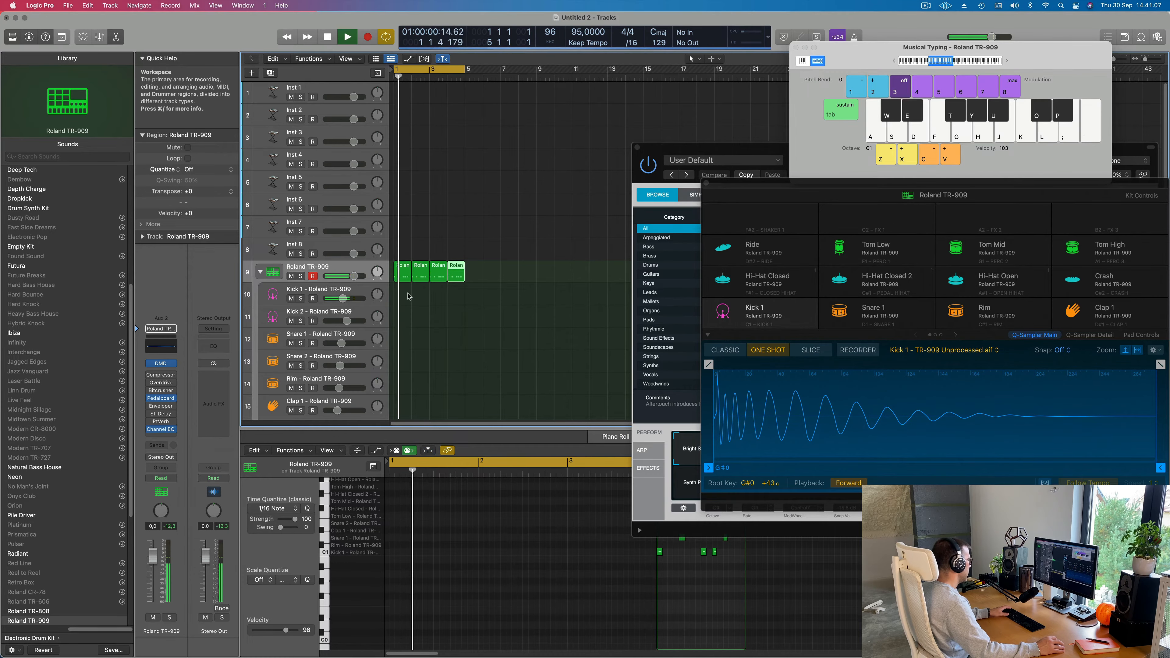
Step: Join the four one-bar regions into one region and place it on both the Kick 1 and Snare 1 tracks
{"action": "key", "text": "super+a"}
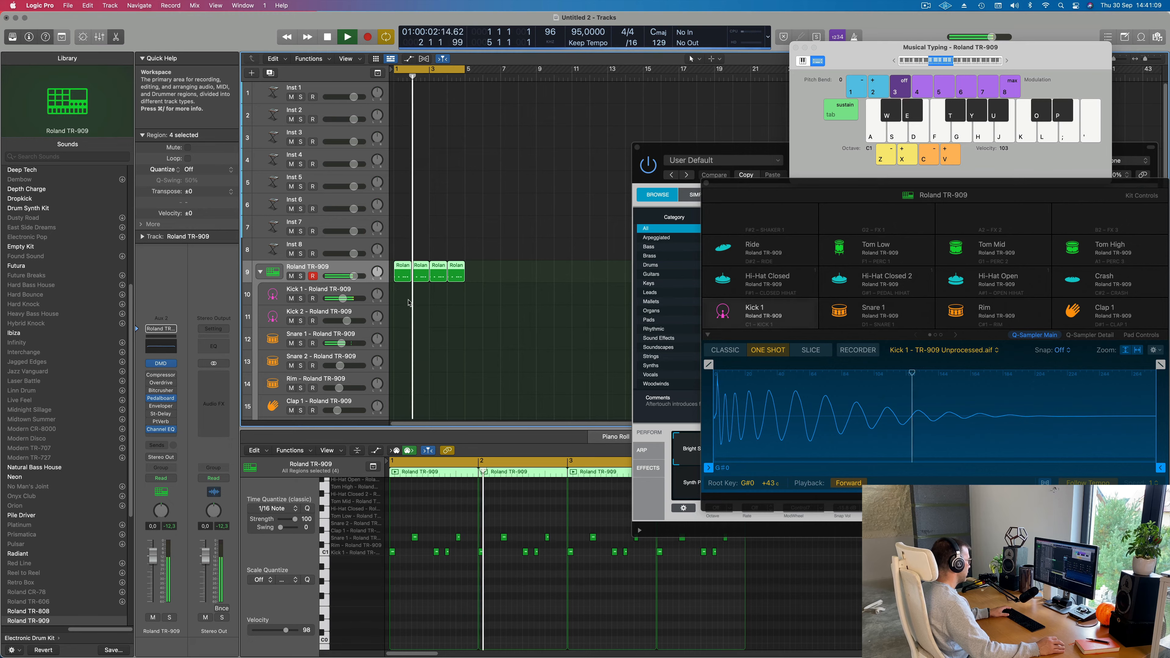
{"action": "key", "text": "r"}
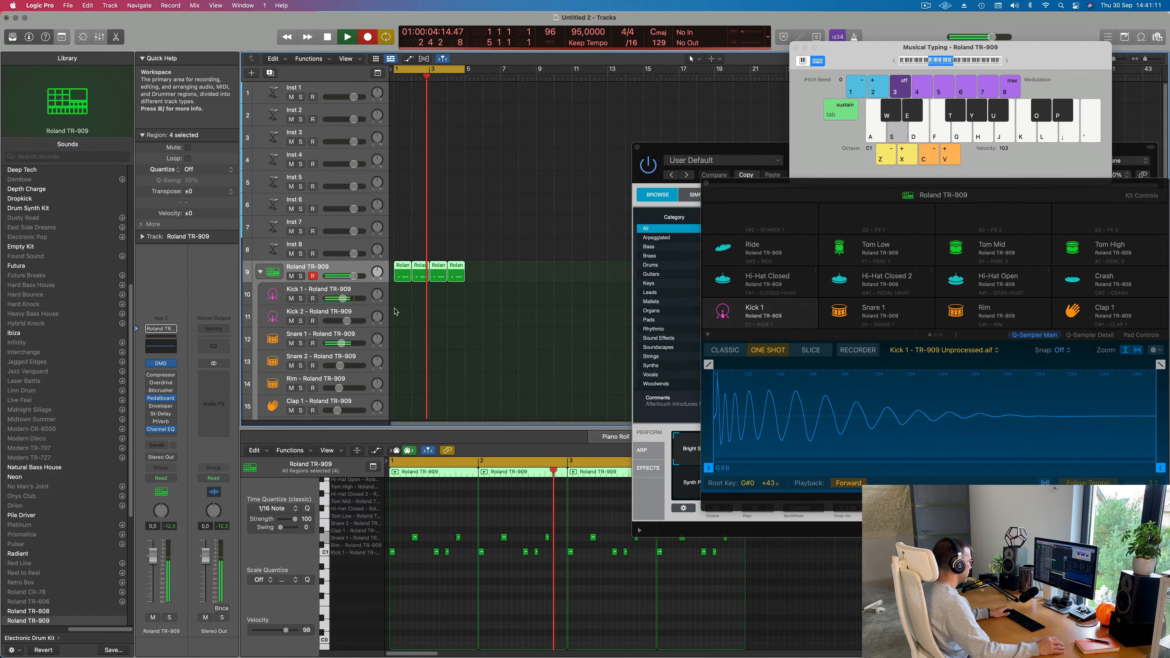
{"action": "key", "text": "space"}
{"action": "key", "text": "space"}
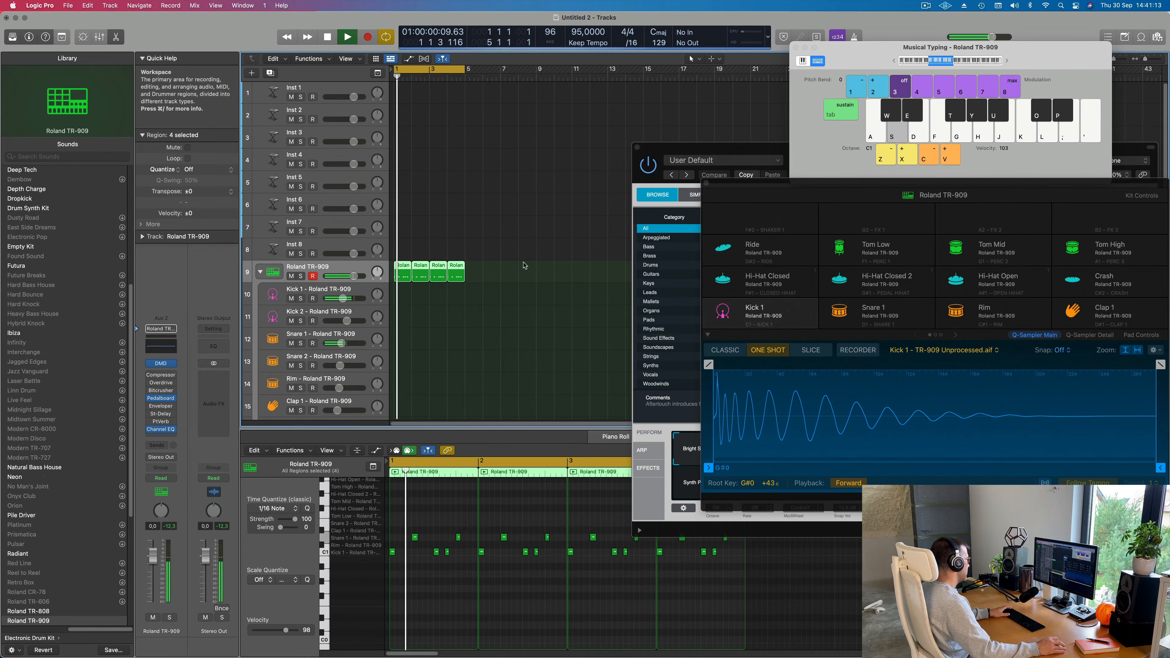
{"action": "left_click_drag", "start_coordinate": [524, 265], "coordinate": [422, 346]}
{"action": "key", "text": "space"}
{"action": "key", "text": "super+j"}
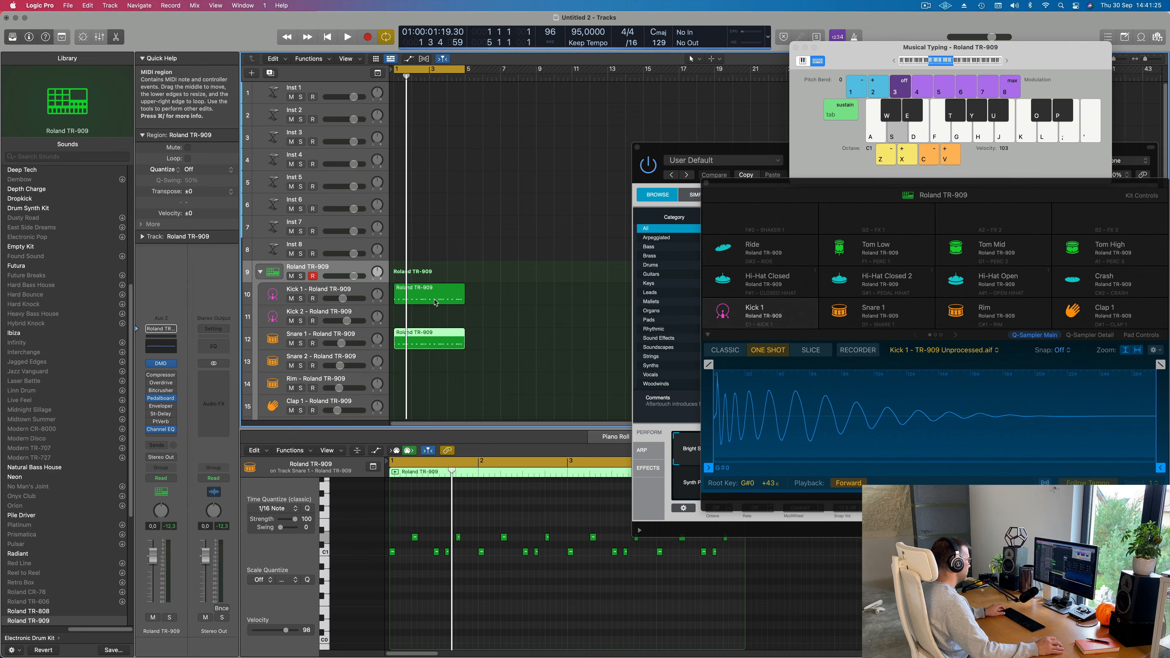
Step: Delete all snare notes from the region on the Kick 1 track
{"action": "left_click", "coordinate": [423, 295]}
{"action": "left_click_drag", "start_coordinate": [408, 526], "coordinate": [744, 546]}
{"action": "key", "text": "Delete"}
Step: Delete all kick notes from the Snare 1 region, transpose the remaining snare notes up and play back the loop
{"action": "left_click", "coordinate": [431, 341]}
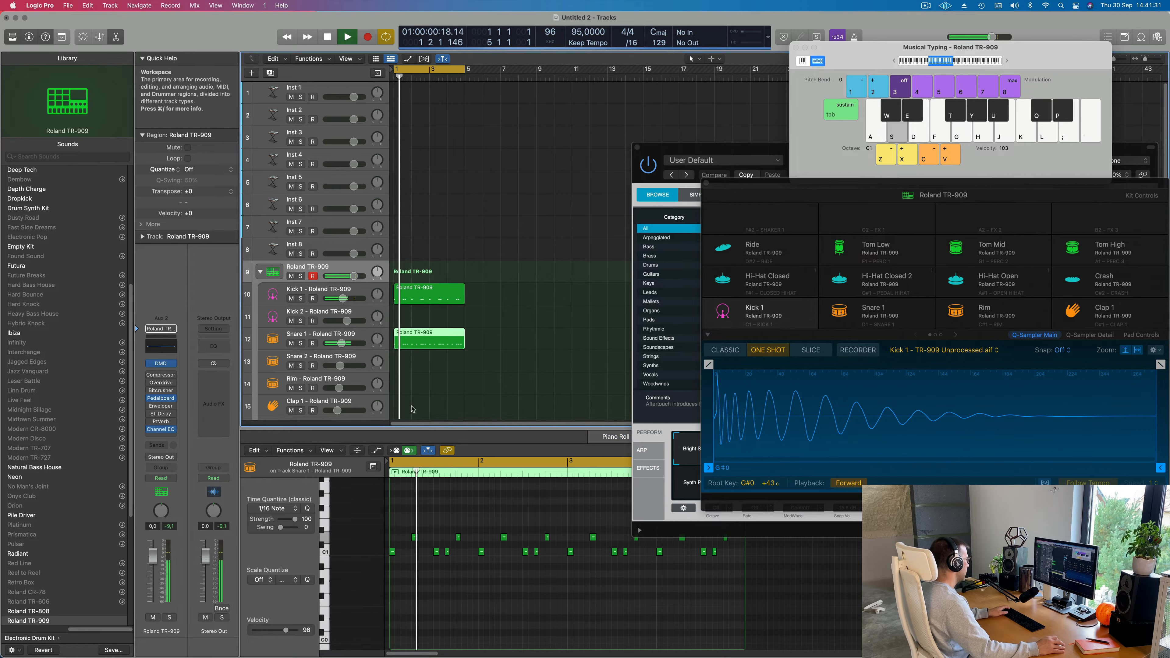
{"action": "left_click_drag", "start_coordinate": [395, 577], "coordinate": [787, 552]}
{"action": "key", "text": "Delete"}
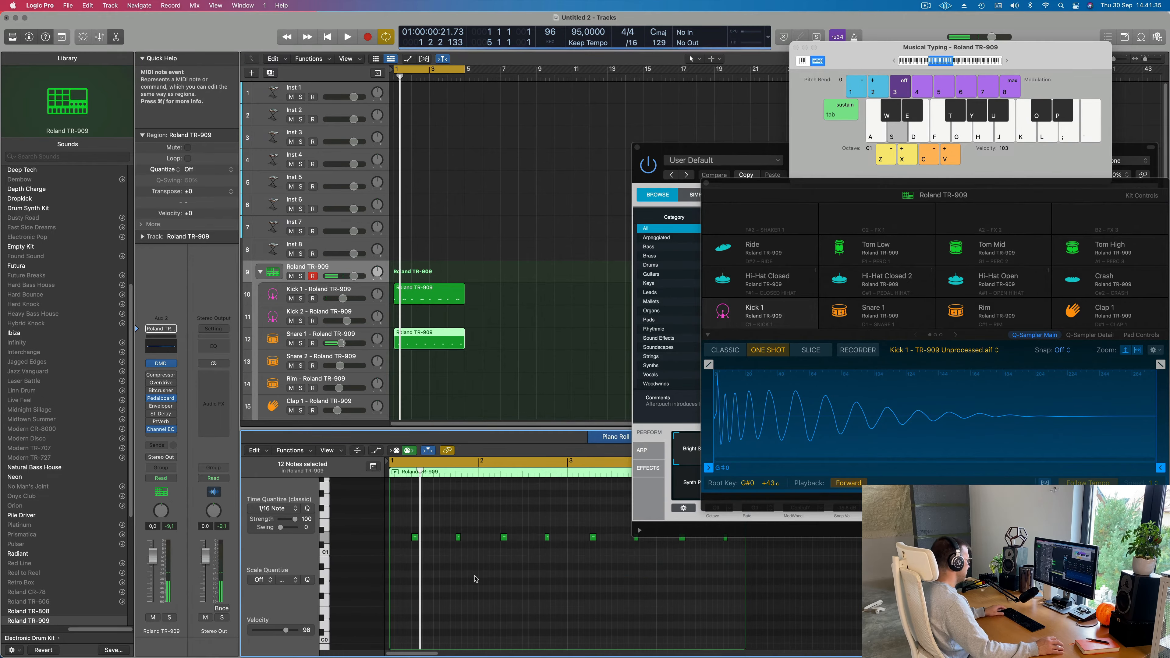
{"action": "key", "text": "space"}
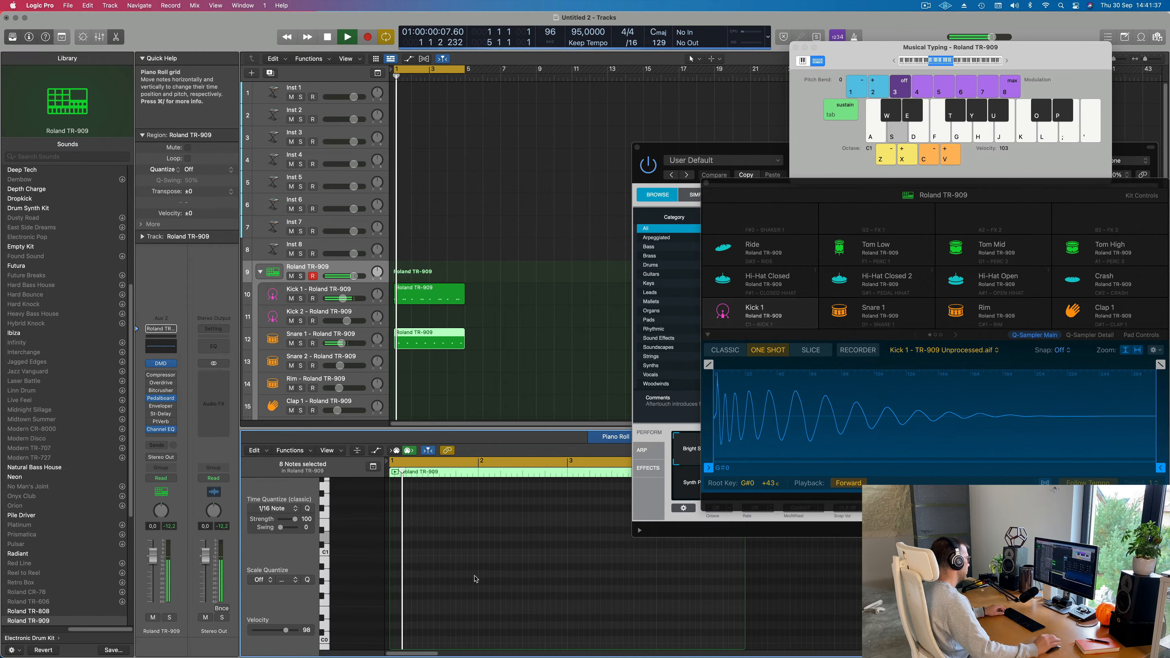
{"action": "key", "text": "space"}
Step: Transpose all notes of the Kick 1 region down to C0 while the loop plays
{"action": "left_click", "coordinate": [434, 297]}
{"action": "left_click", "coordinate": [455, 579]}
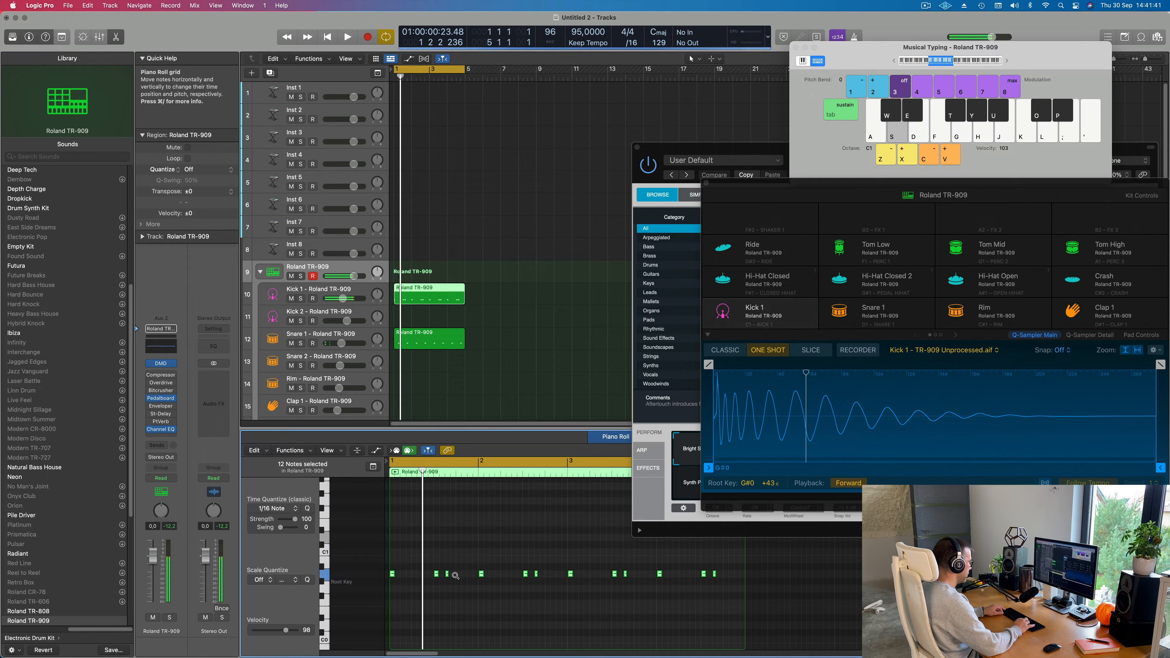
{"action": "key", "text": "space"}
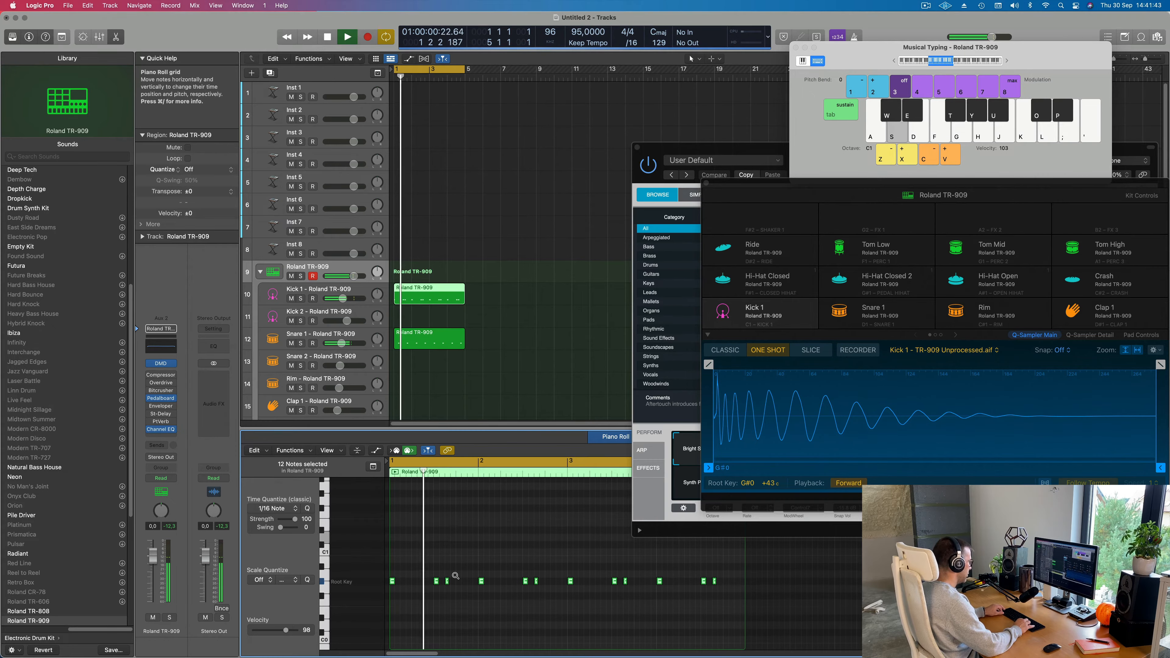
{"action": "key", "text": "alt+Down"}
{"action": "key", "text": "alt+Down"}
{"action": "key", "text": "alt+Down"}
{"action": "key", "text": "alt+Down"}
{"action": "key", "text": "alt+Down"}
{"action": "key", "text": "alt+Down"}
{"action": "key", "text": "alt+Down"}
{"action": "key", "text": "alt+Down"}
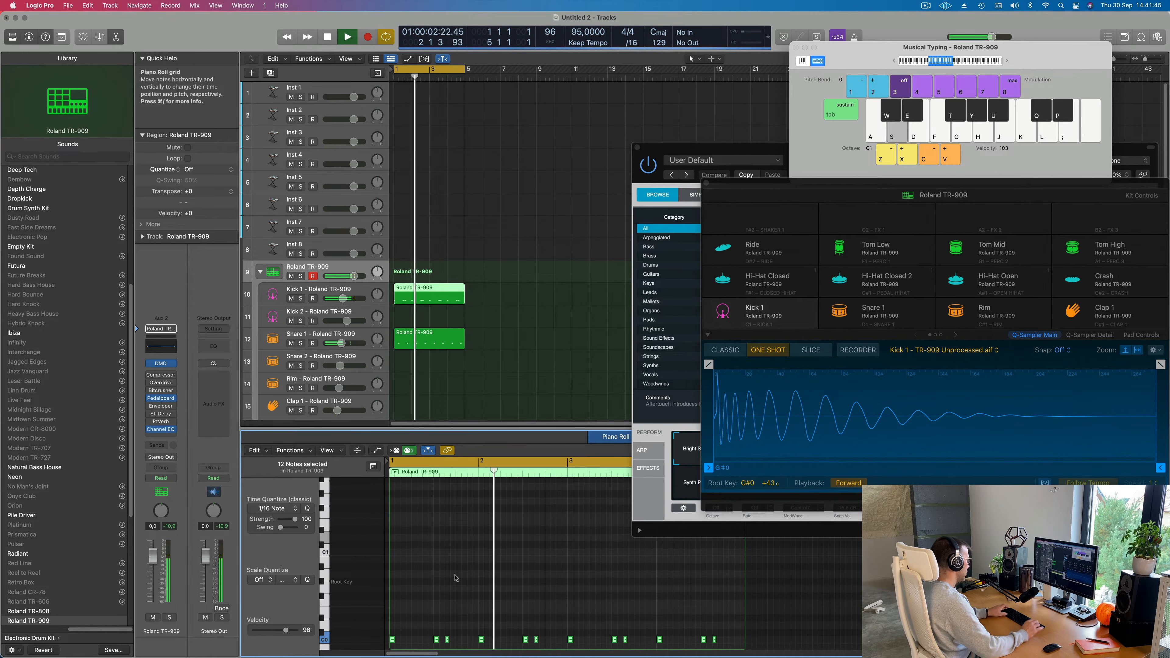
{"action": "scroll", "coordinate": [488, 586], "scroll_direction": "down", "scroll_amount": 3}
{"action": "scroll", "coordinate": [491, 586], "scroll_direction": "down", "scroll_amount": 3}
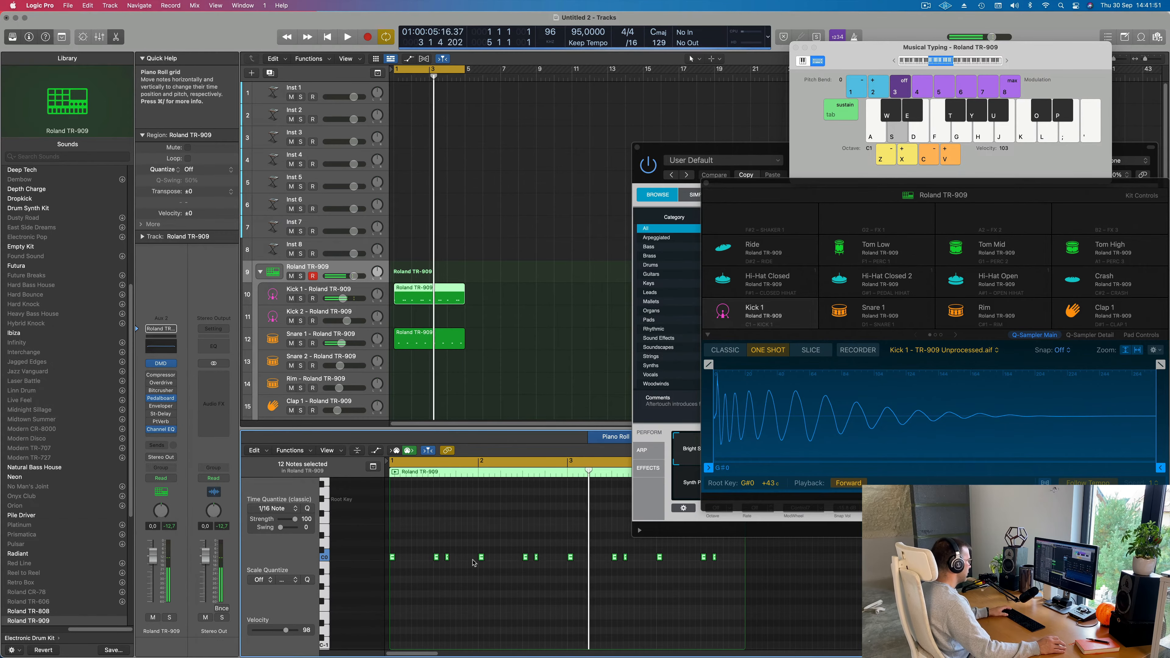
Step: Delete the last kick note in bar 2 and the last kick note in bar 4 of the Kick 1 region
{"action": "left_click_drag", "start_coordinate": [531, 540], "coordinate": [537, 566]}
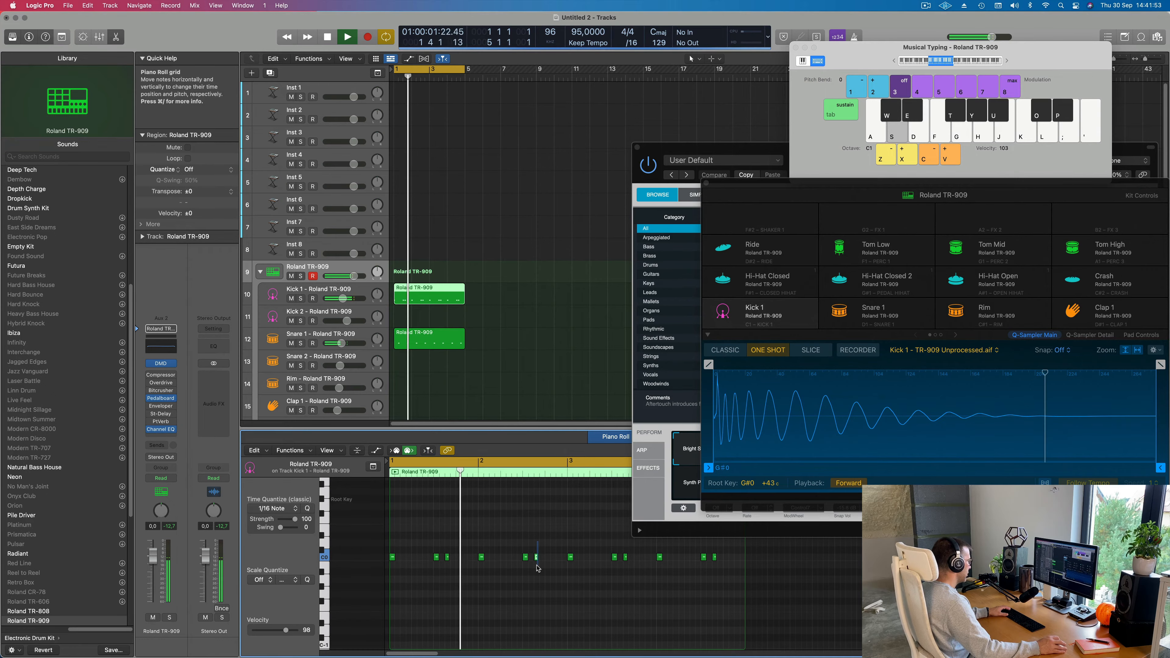
{"action": "key", "text": "Delete"}
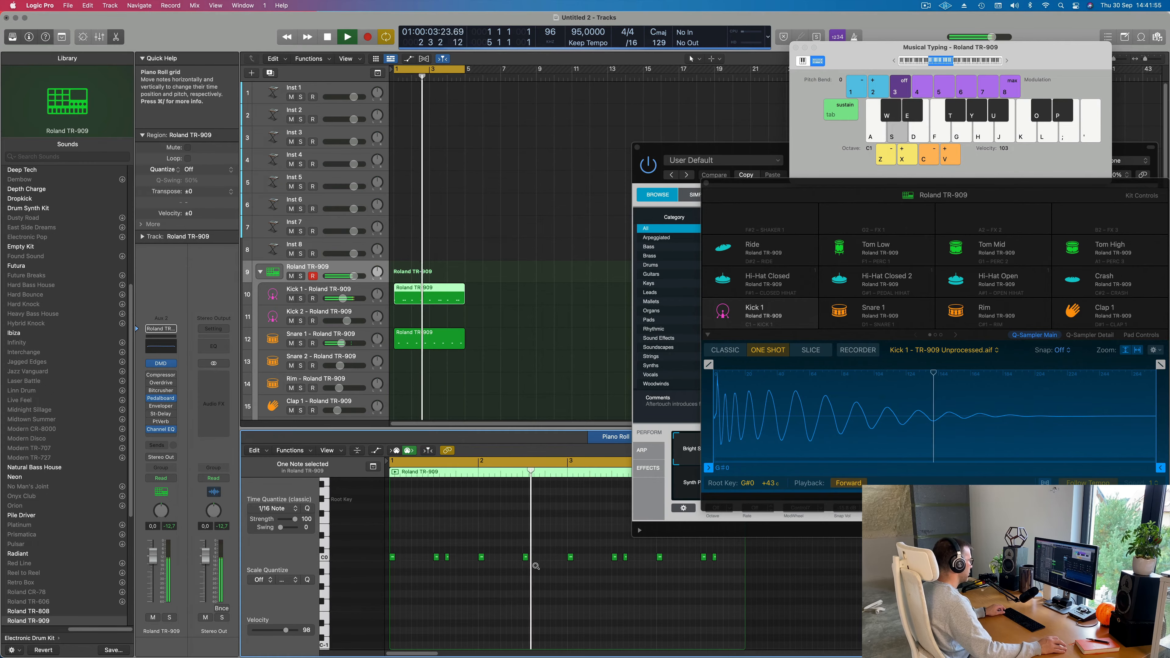
{"action": "key", "text": "super+Left"}
{"action": "scroll", "coordinate": [500, 573], "scroll_direction": "left", "scroll_amount": 3}
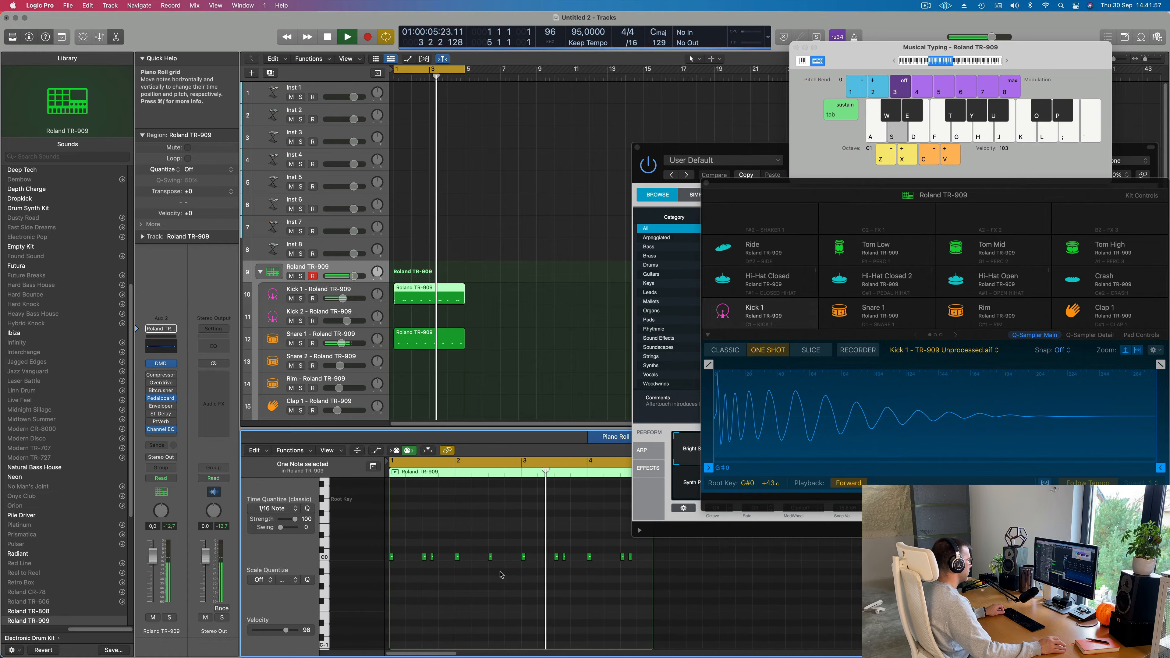
{"action": "scroll", "coordinate": [499, 573], "scroll_direction": "left", "scroll_amount": 1}
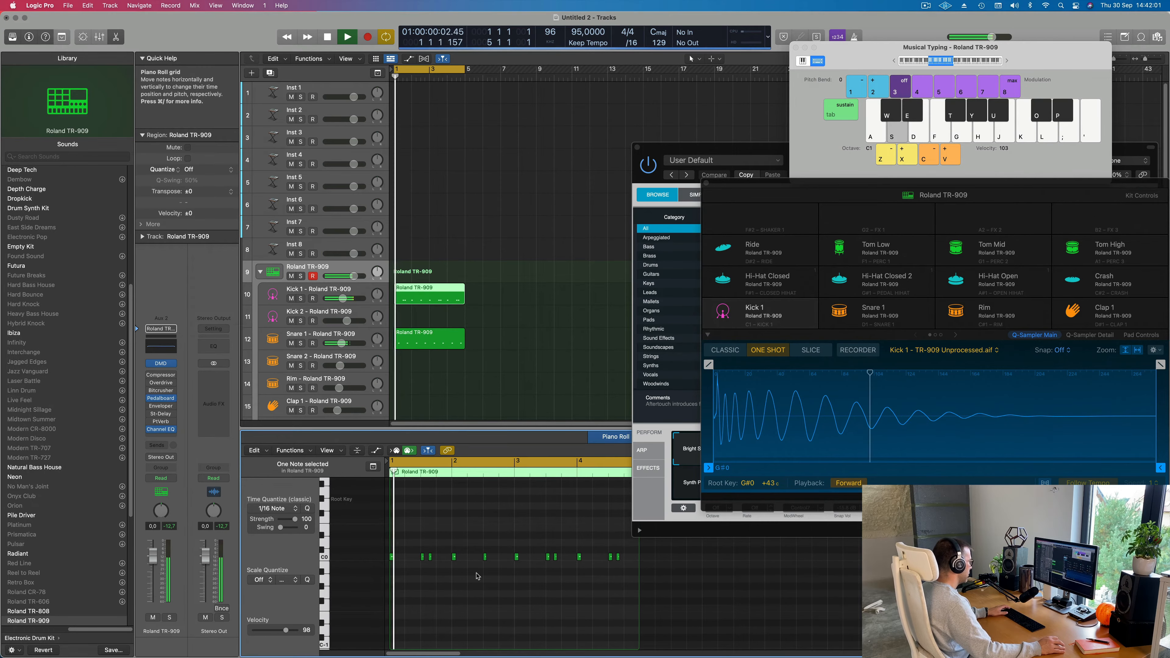
{"action": "left_click_drag", "start_coordinate": [634, 549], "coordinate": [615, 562]}
{"action": "key", "text": "Delete"}
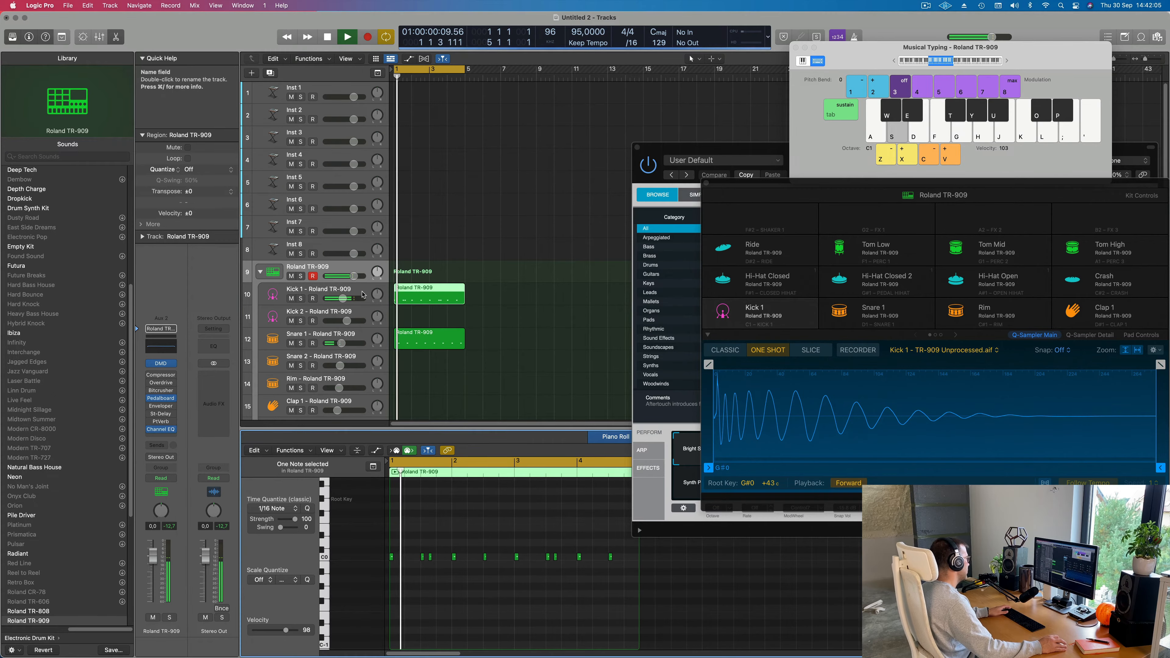
Step: Select all Kick 1 notes and transpose them down and up to compare pitches, settling on A-1
{"action": "left_click", "coordinate": [453, 297]}
{"action": "left_click", "coordinate": [410, 582]}
{"action": "key", "text": "super+a"}
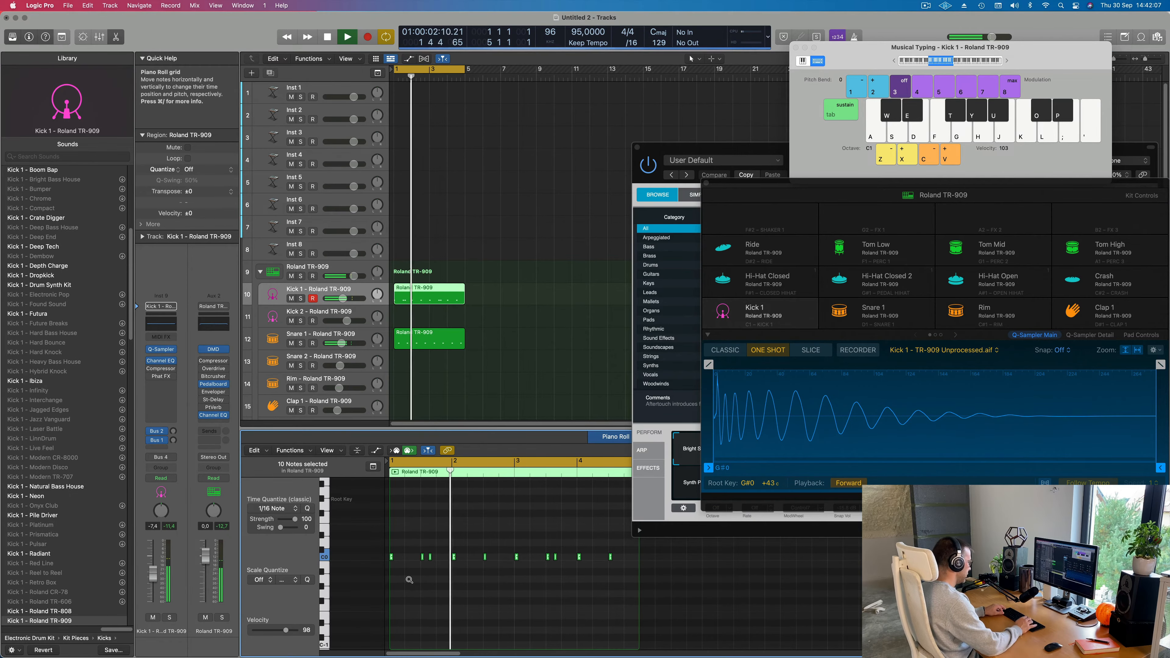
{"action": "key", "text": "alt+Down"}
{"action": "key", "text": "alt+Down"}
{"action": "key", "text": "alt+Down"}
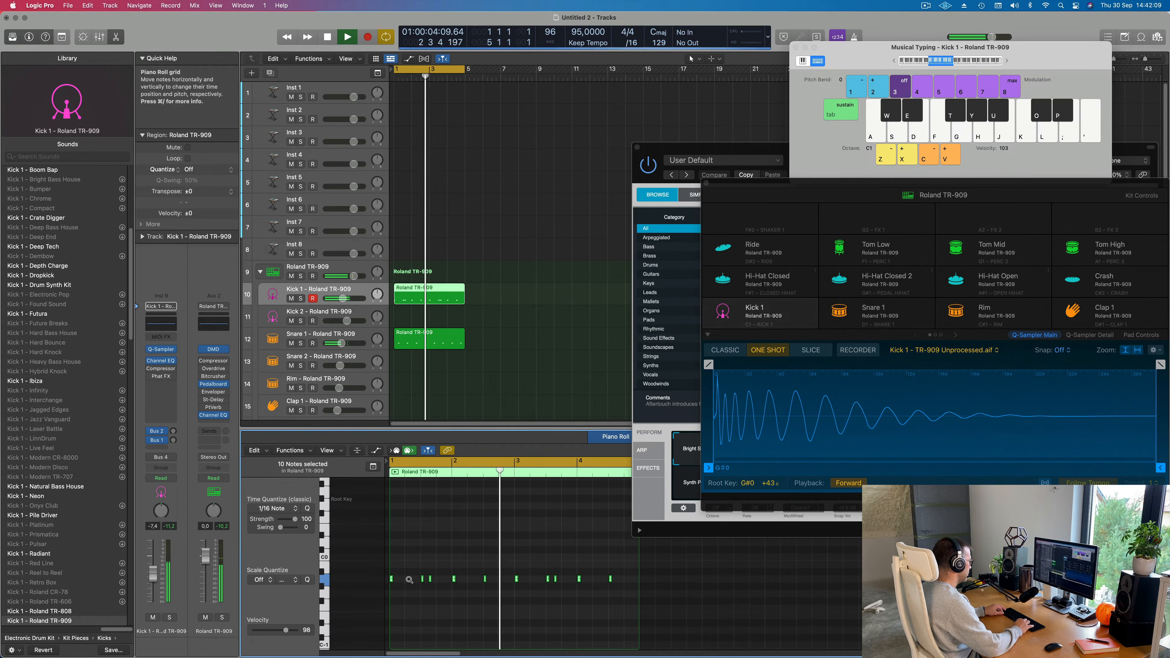
{"action": "key", "text": "alt+Down"}
{"action": "key", "text": "alt+Down"}
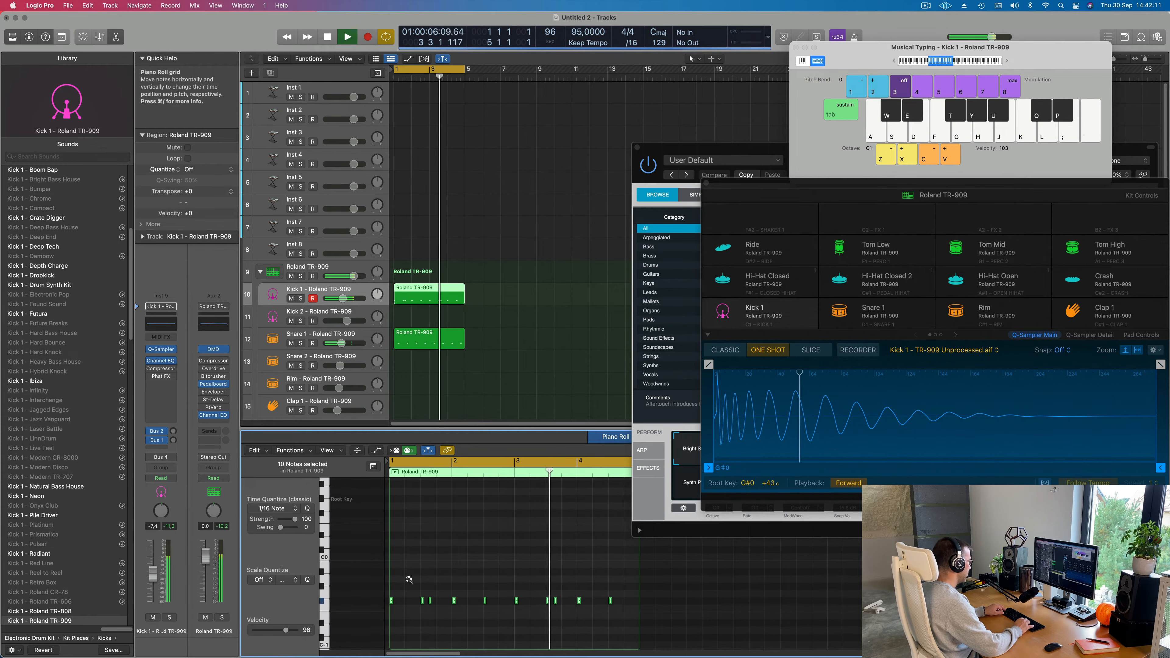
{"action": "key", "text": "alt+Up"}
{"action": "key", "text": "alt+Up"}
{"action": "key", "text": "alt+Up"}
{"action": "key", "text": "alt+Up"}
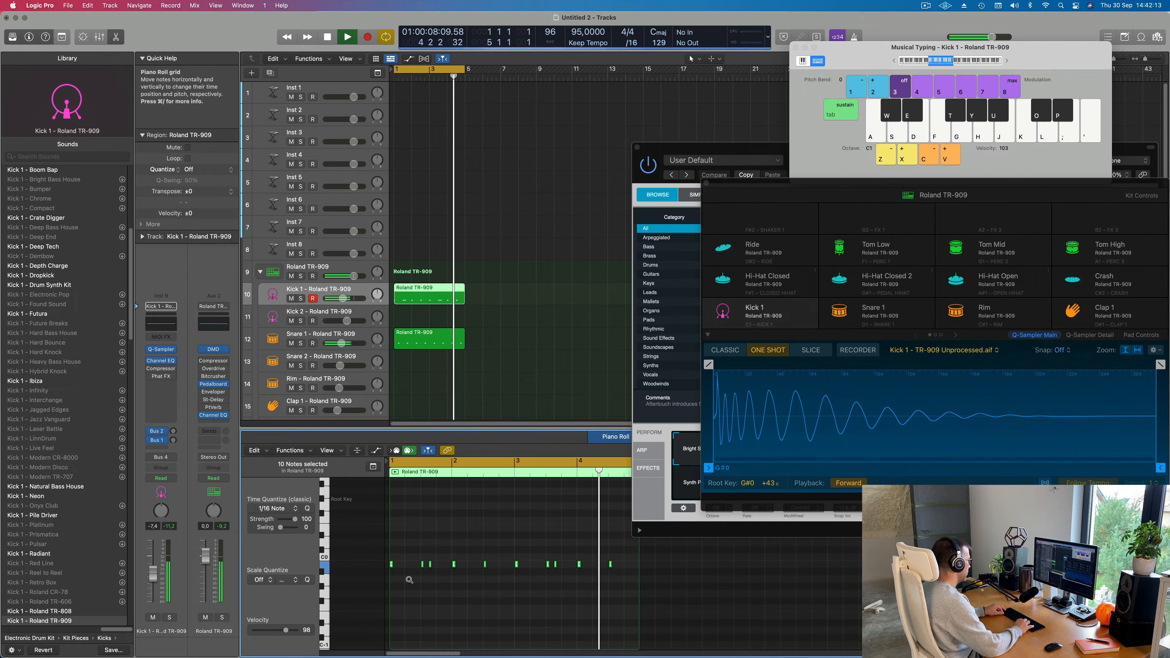
{"action": "key", "text": "alt+Down"}
{"action": "key", "text": "alt+Down"}
{"action": "key", "text": "alt+Down"}
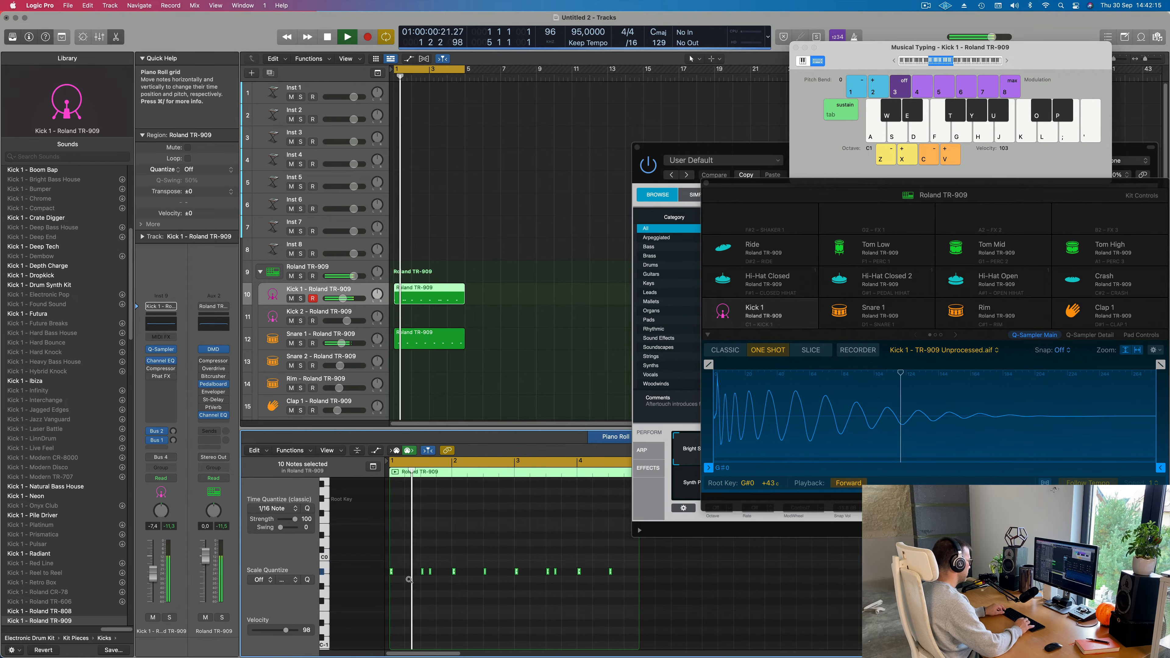
{"action": "key", "text": "alt+Up"}
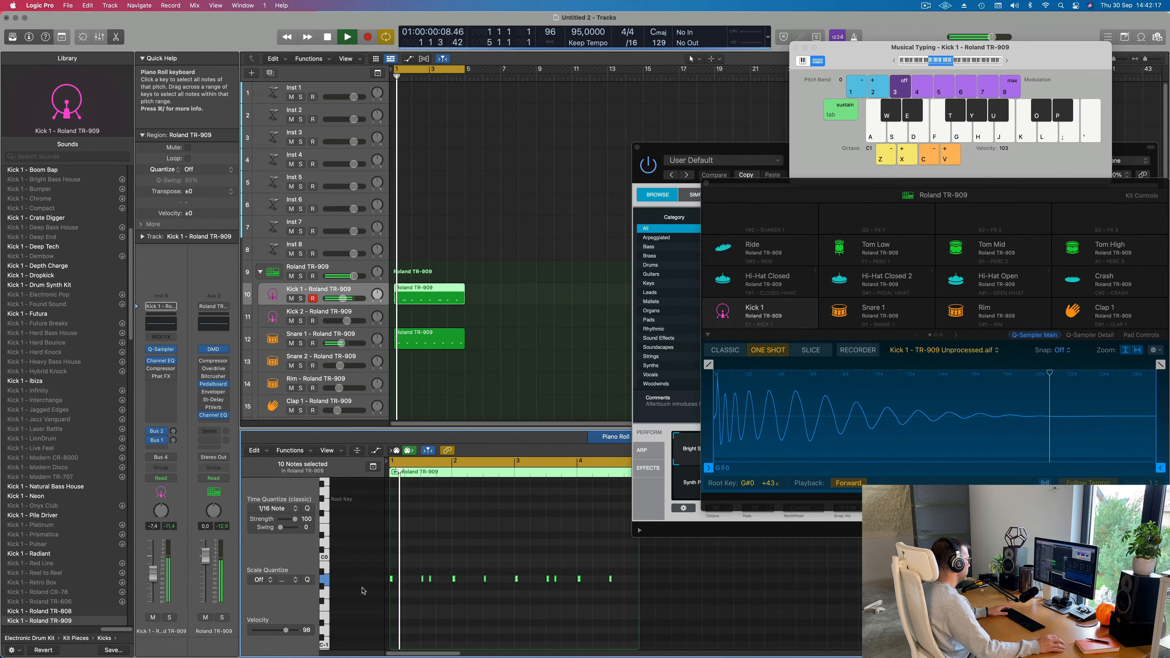
Step: Move the synth and drum kit plug-in windows clear of the Piano Roll and select the second kick note of bar 2
{"action": "left_click_drag", "start_coordinate": [751, 154], "coordinate": [986, 149]}
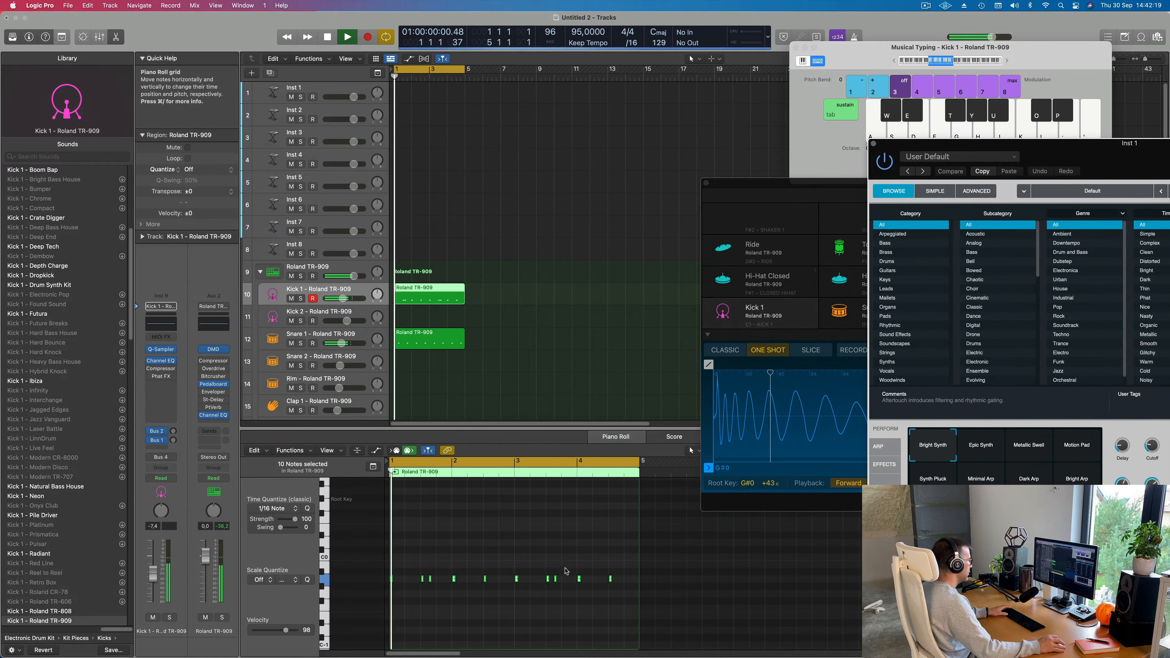
{"action": "left_click_drag", "start_coordinate": [898, 180], "coordinate": [1150, 168]}
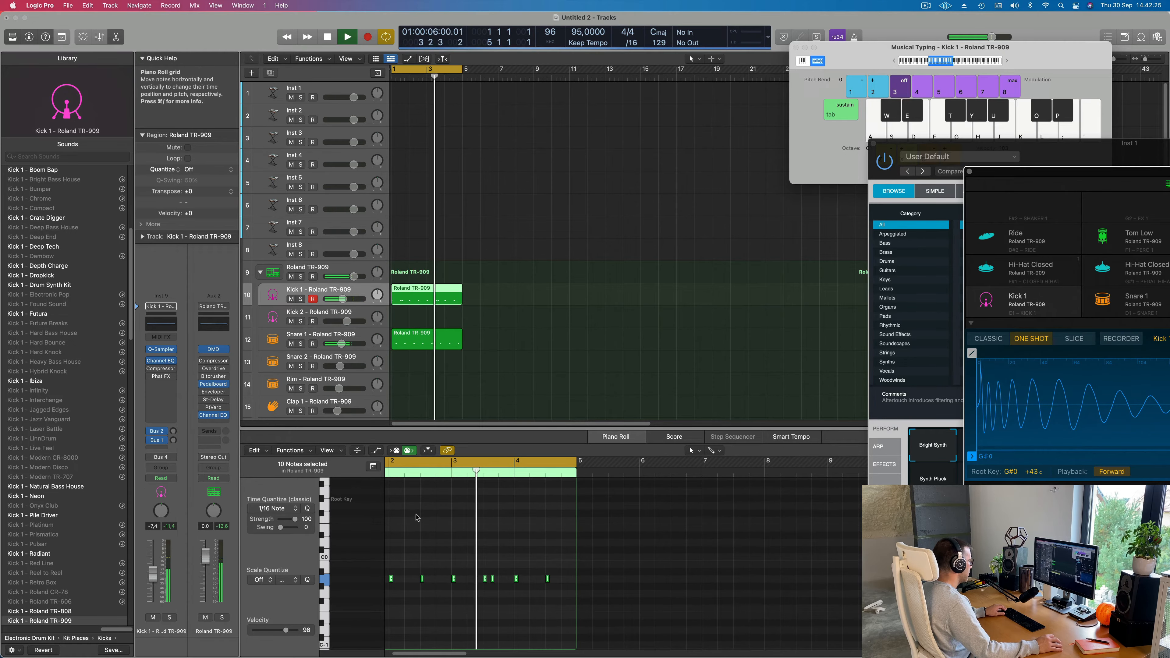
{"action": "left_click", "coordinate": [423, 581]}
{"action": "left_click", "coordinate": [423, 579]}
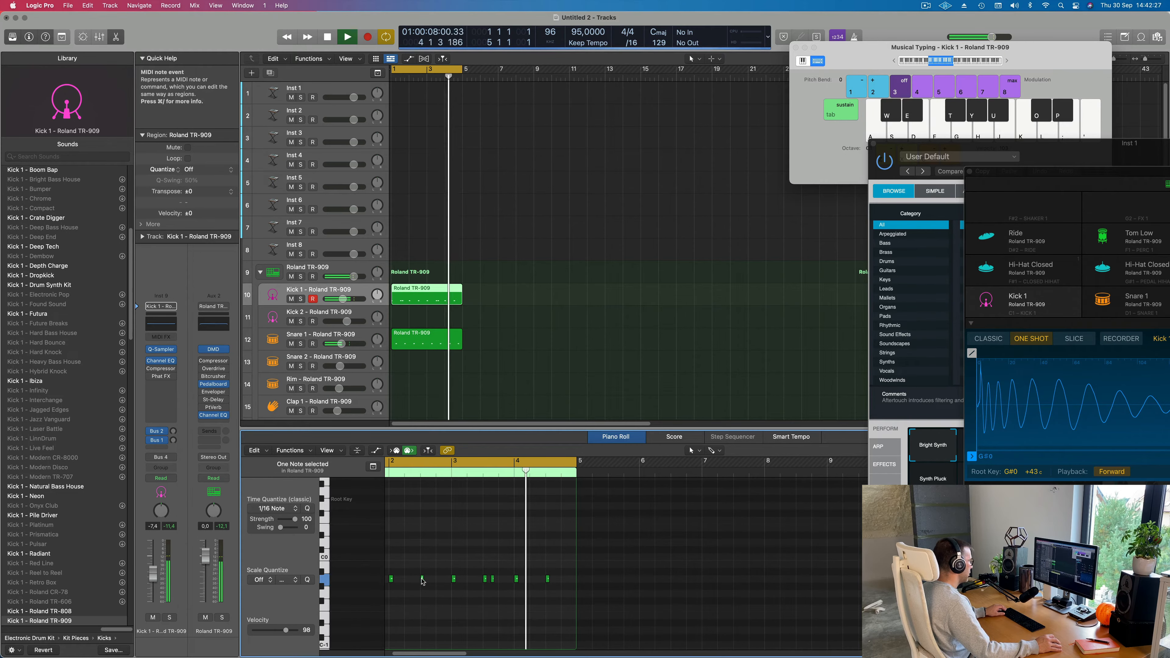
{"action": "scroll", "coordinate": [667, 559], "scroll_direction": "down", "scroll_amount": 10}
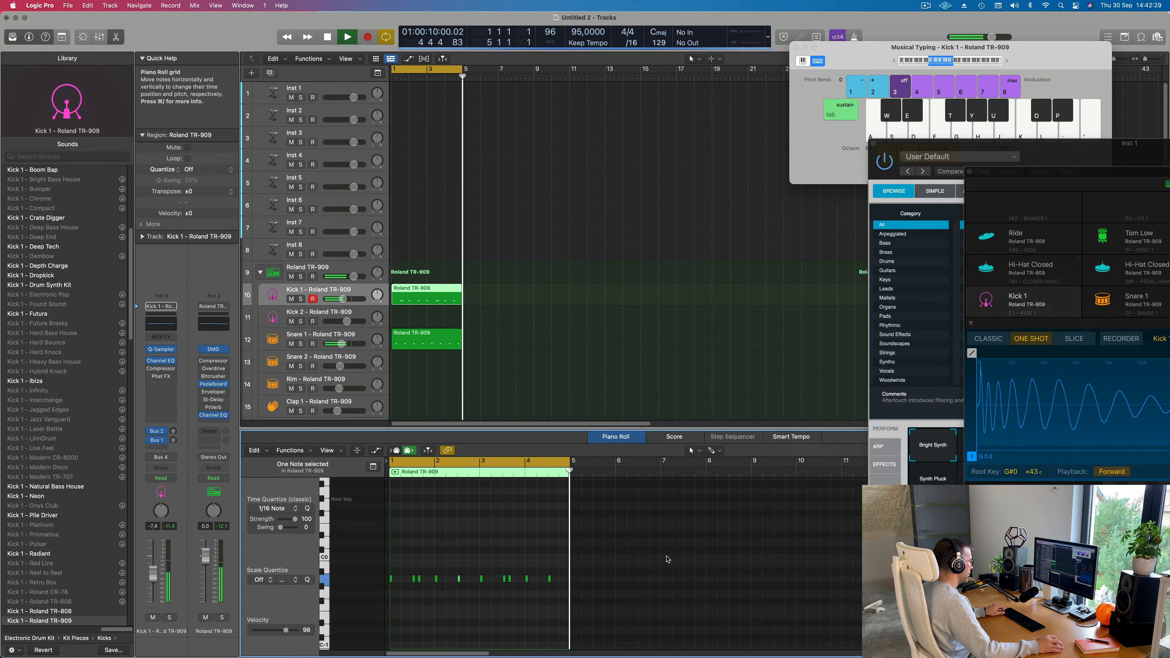
{"action": "scroll", "coordinate": [652, 555], "scroll_direction": "up", "scroll_amount": 4}
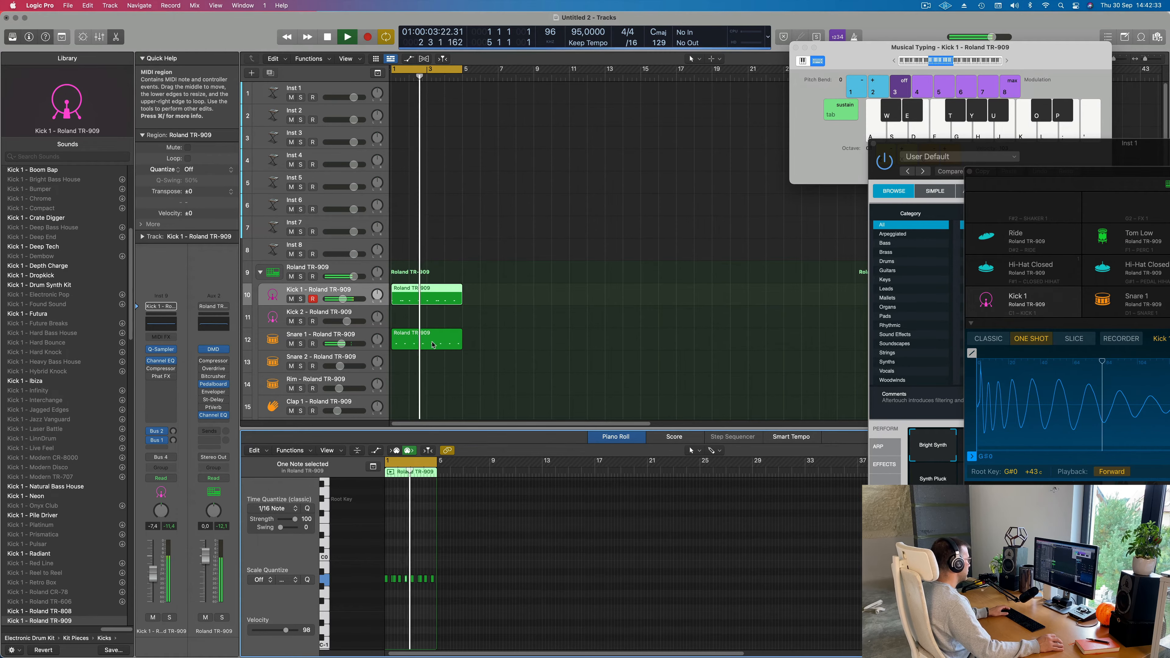
Step: Transpose all Snare 1 notes to A1 during playback and lower the Snare 1 channel volume to -12.0 dB
{"action": "left_click", "coordinate": [340, 336]}
{"action": "left_click", "coordinate": [414, 592]}
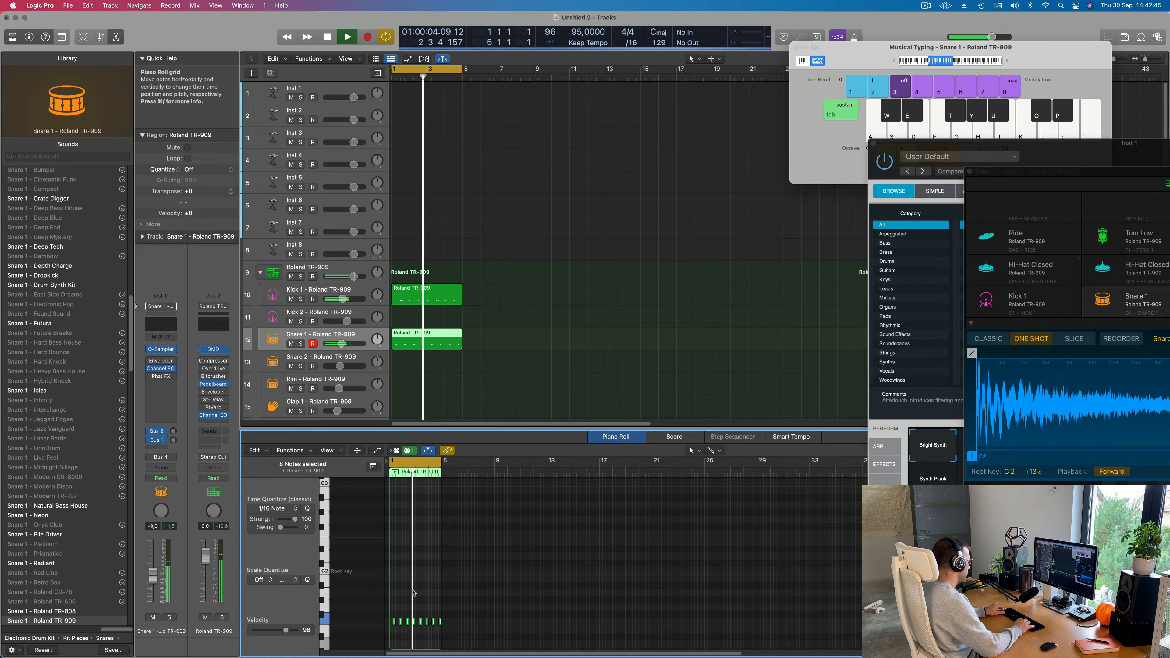
{"action": "key", "text": "space"}
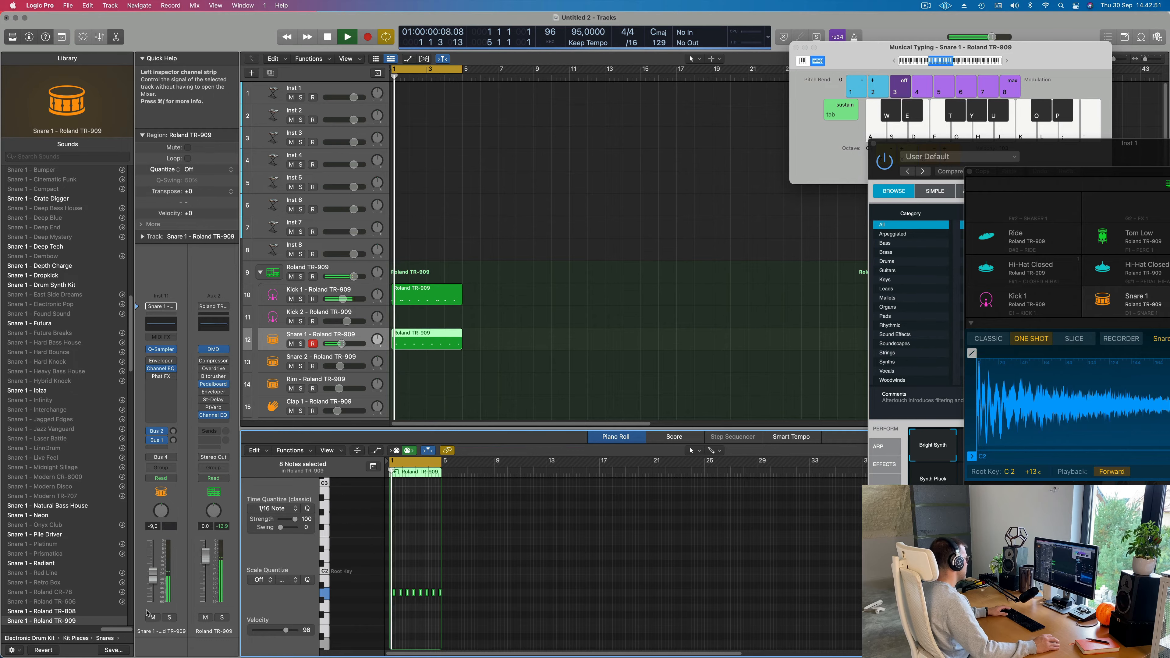
{"action": "scroll", "coordinate": [544, 397], "scroll_direction": "down", "scroll_amount": 5}
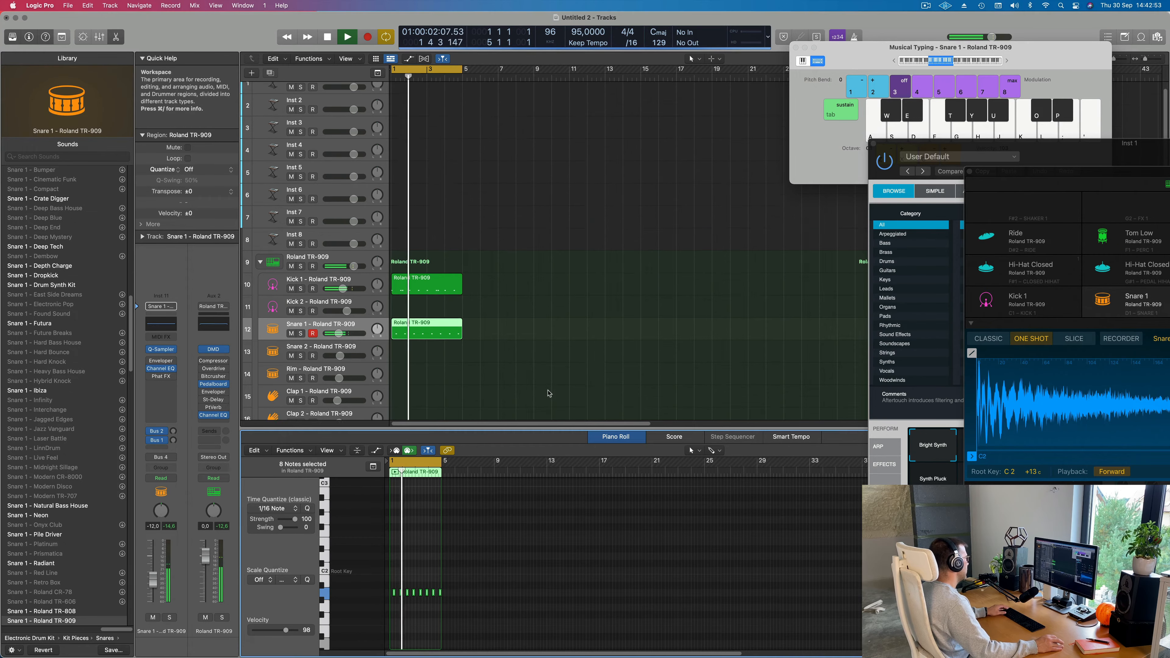
{"action": "scroll", "coordinate": [484, 348], "scroll_direction": "down", "scroll_amount": 1}
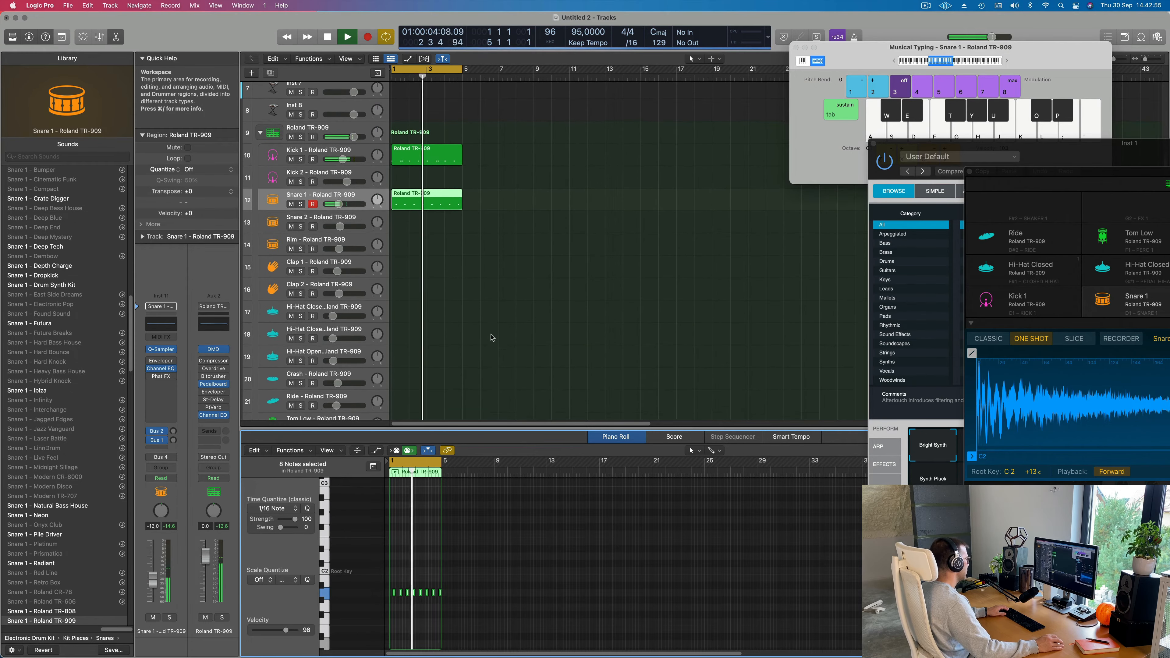
Step: Copy the Kick 1 region to the first Hi-Hat Closed track and delete all its notes except the first
{"action": "left_click_drag", "start_coordinate": [436, 154], "coordinate": [436, 311]}
{"action": "scroll", "coordinate": [426, 581], "scroll_direction": "up", "scroll_amount": 5}
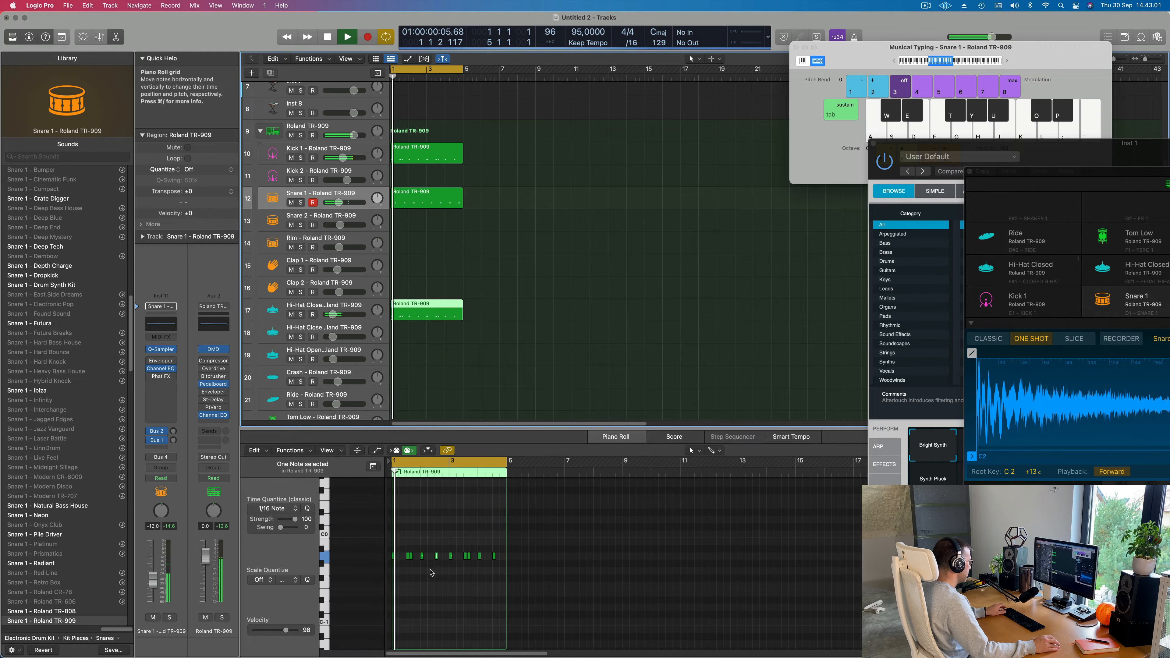
{"action": "key", "text": "space"}
{"action": "left_click_drag", "start_coordinate": [404, 549], "coordinate": [510, 571]}
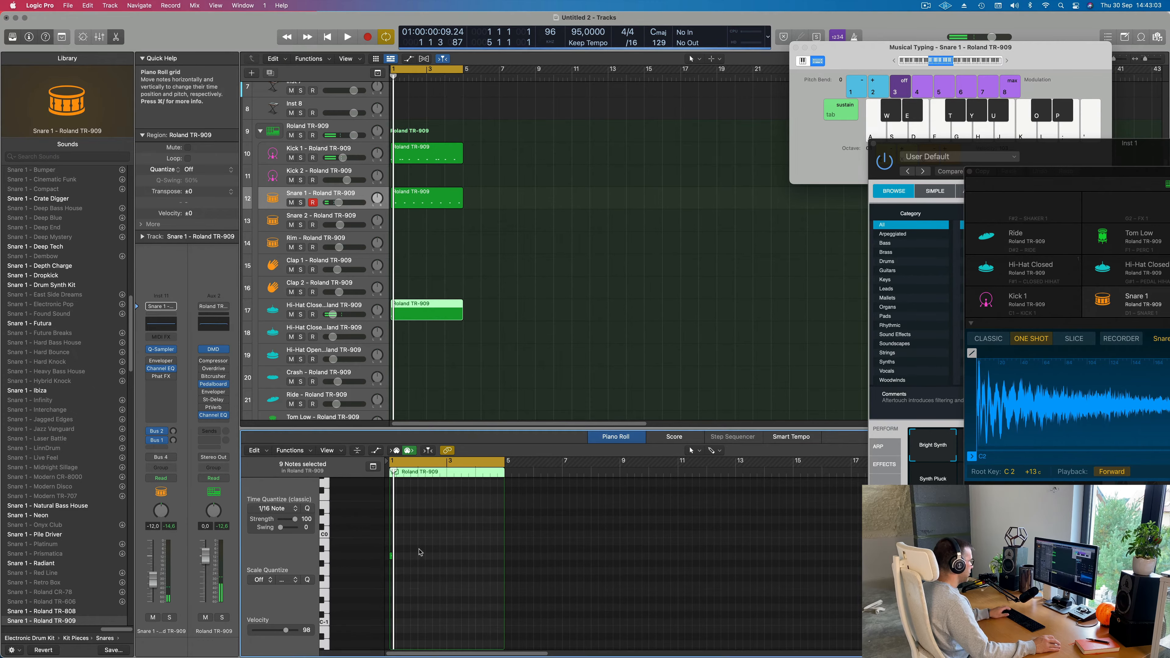
{"action": "scroll", "coordinate": [420, 552], "scroll_direction": "up", "scroll_amount": 2}
{"action": "scroll", "coordinate": [434, 557], "scroll_direction": "up", "scroll_amount": 3}
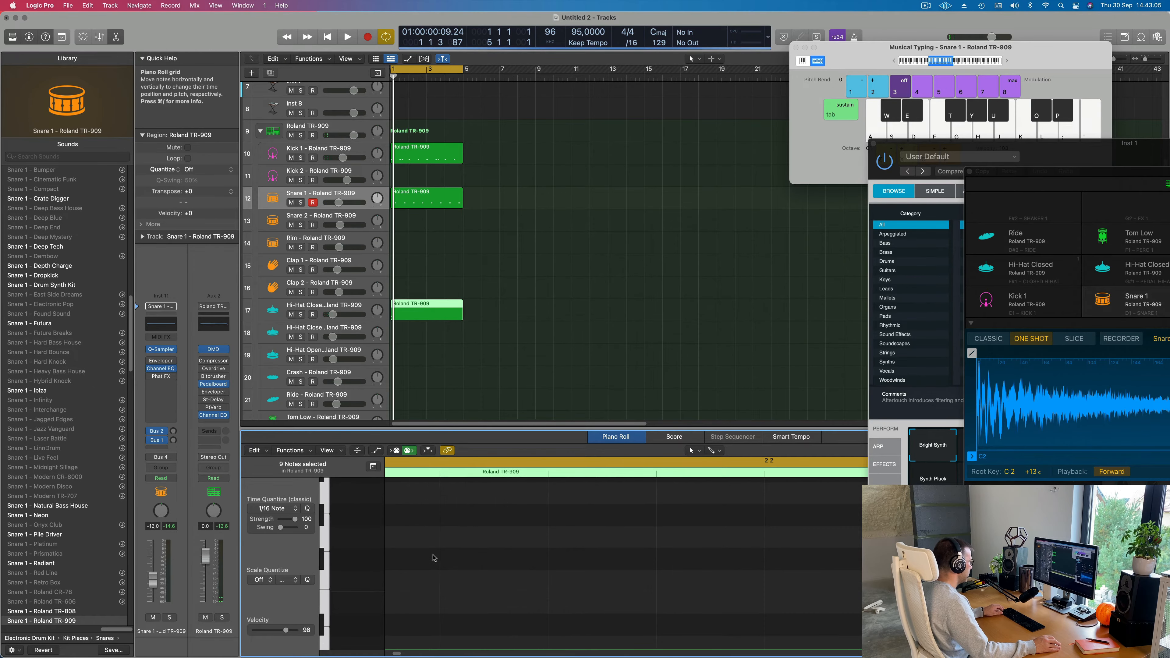
{"action": "scroll", "coordinate": [435, 555], "scroll_direction": "down", "scroll_amount": 4}
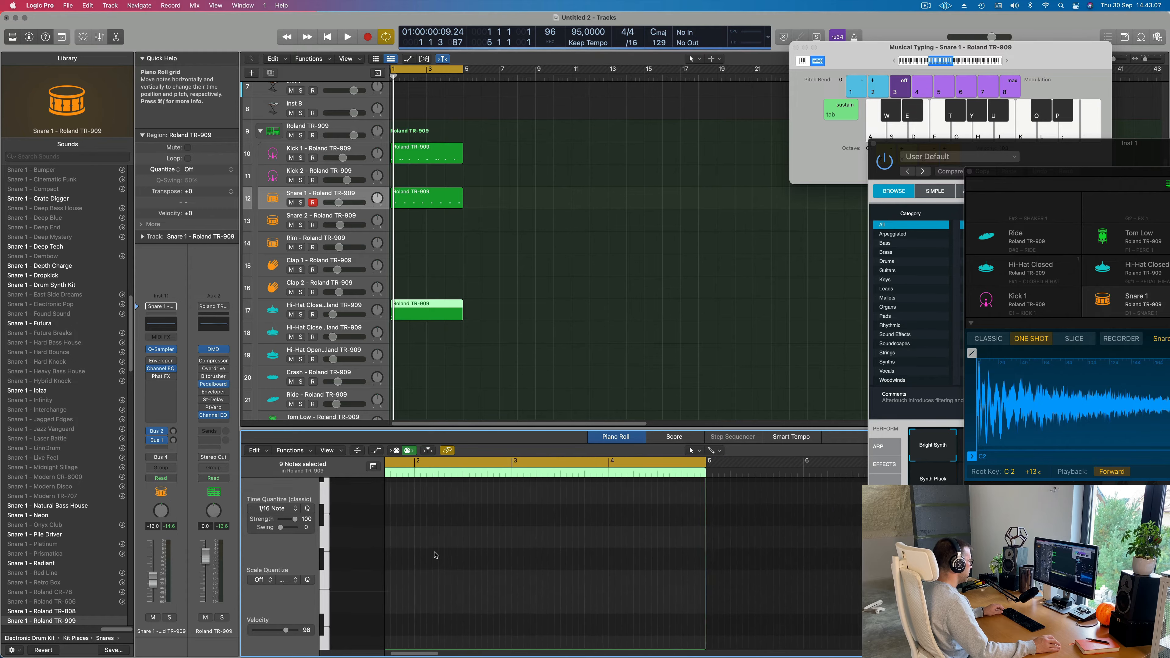
Step: Build four closed hi-hat notes on the off-beats of bar 1 from the remaining note and check them in playback
{"action": "left_click", "coordinate": [374, 502]}
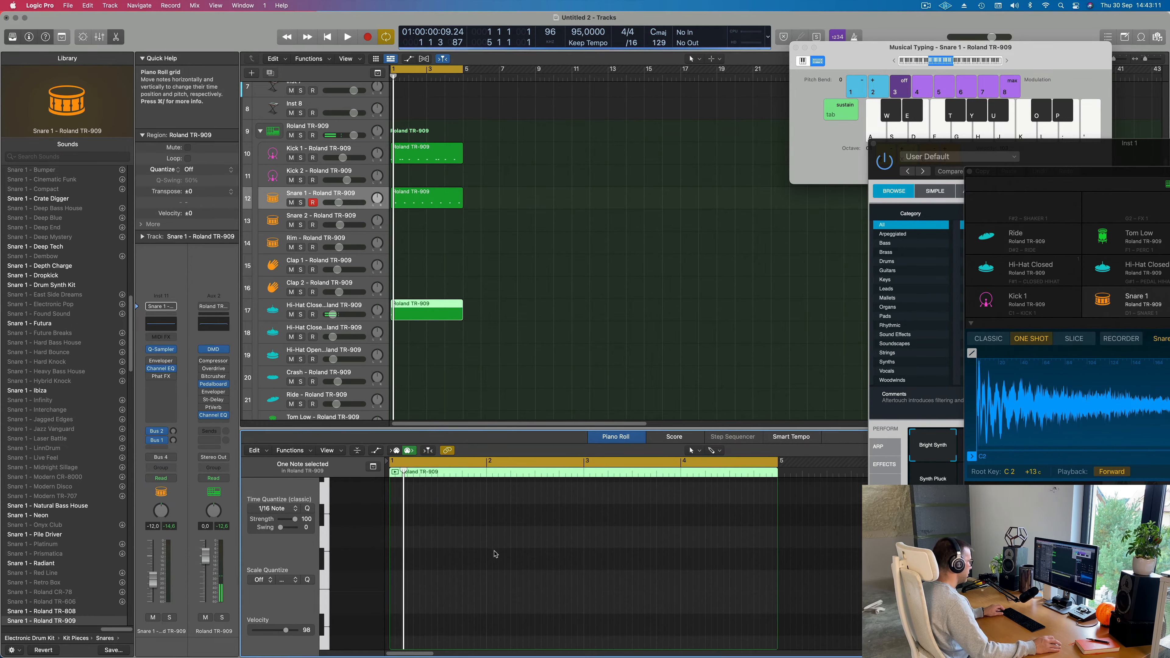
{"action": "scroll", "coordinate": [496, 555], "scroll_direction": "down", "scroll_amount": 5}
{"action": "left_click_drag", "start_coordinate": [411, 530], "coordinate": [479, 530]}
{"action": "key", "text": "space"}
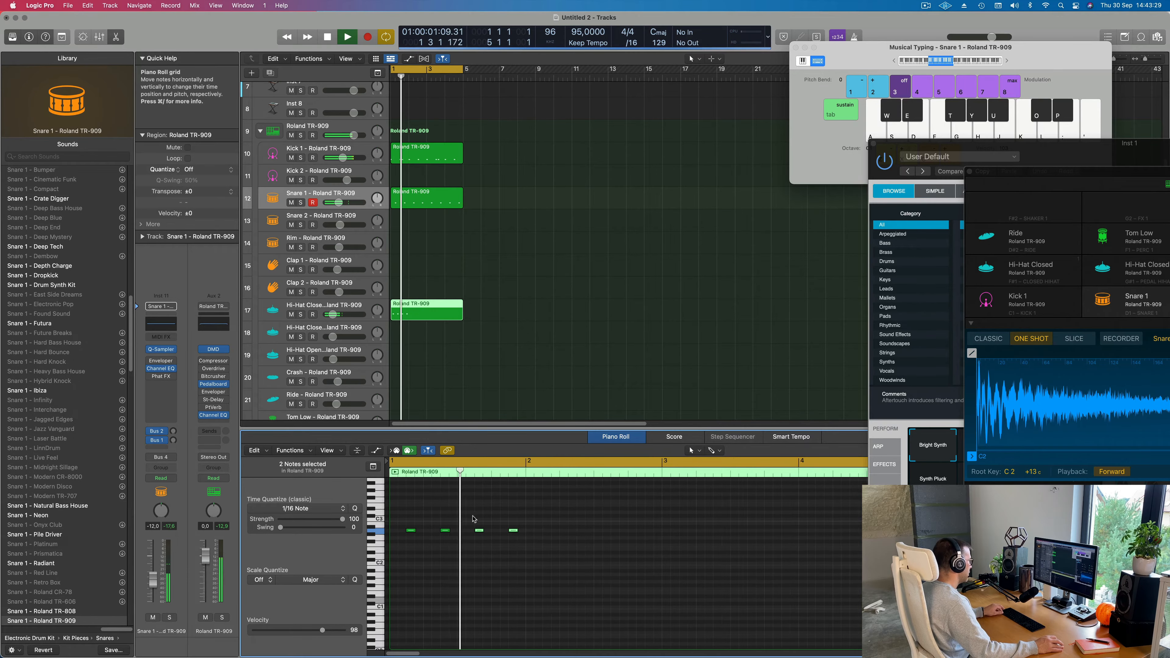
{"action": "scroll", "coordinate": [472, 519], "scroll_direction": "down", "scroll_amount": 5}
{"action": "key", "text": "space"}
{"action": "key", "text": "space"}
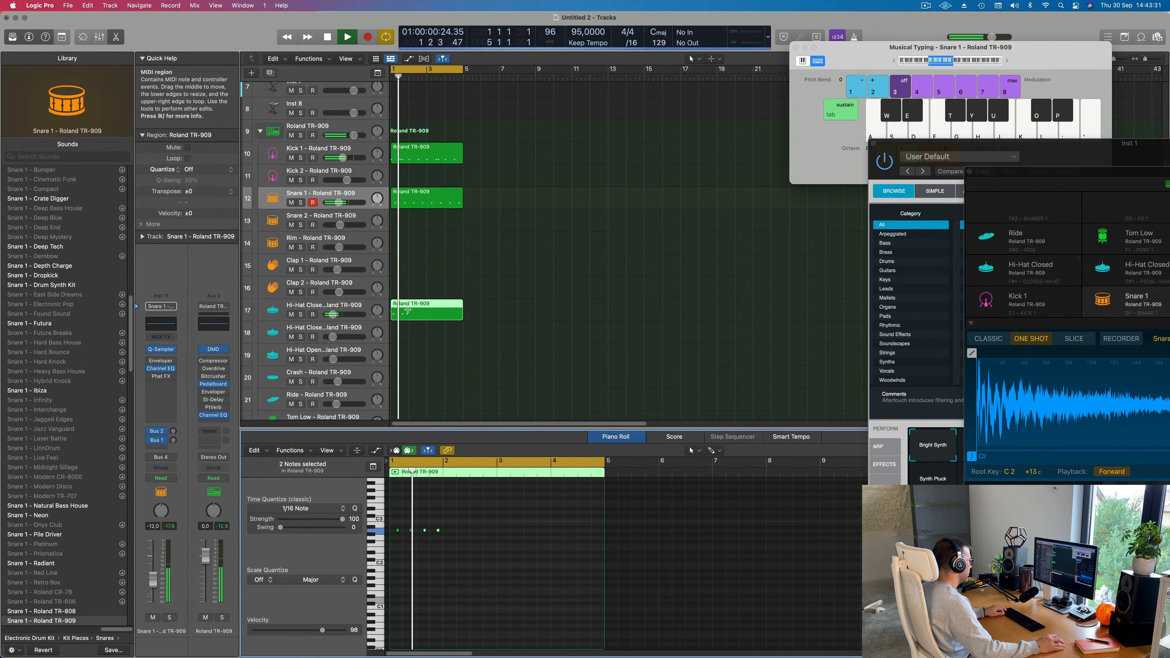
Step: Split the Hi-Hat Closed region at the end of bar 1 and delete the empty remainder
{"action": "double_click", "coordinate": [407, 310], "text": "super"}
{"action": "left_click", "coordinate": [484, 314]}
{"action": "left_click", "coordinate": [448, 314]}
{"action": "key", "text": "Delete"}
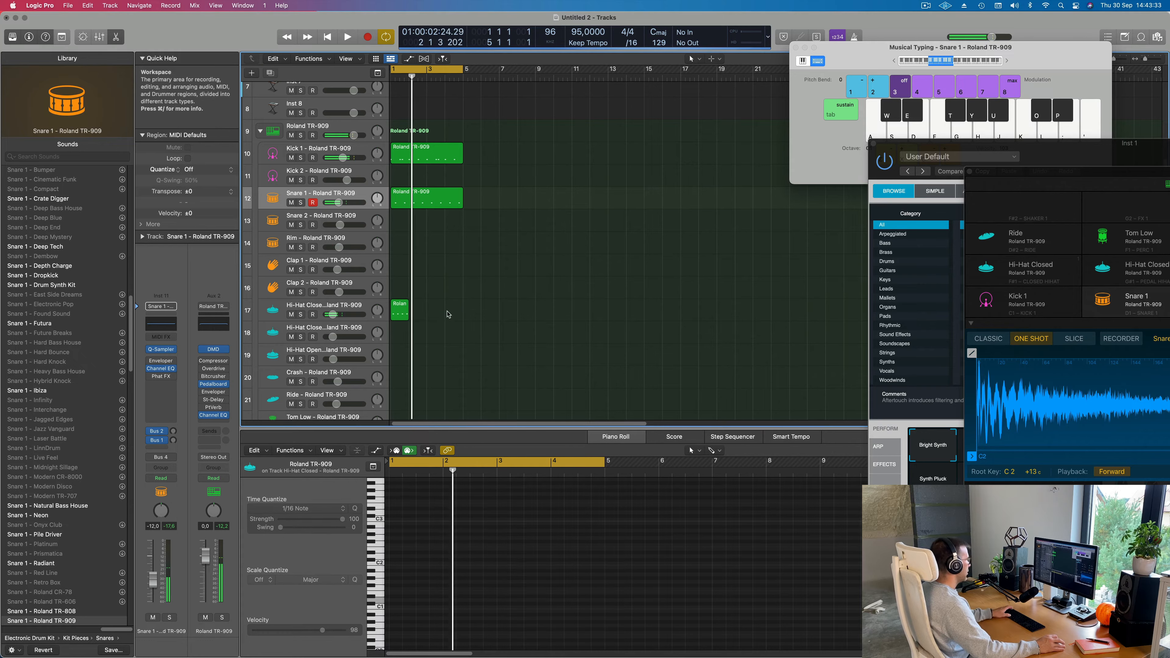
Step: Repeat the one-bar Hi-Hat Closed region three times to fill bars 2 to 4
{"action": "key", "text": "space"}
{"action": "key", "text": "super+r"}
{"action": "key", "text": "super+r"}
{"action": "key", "text": "super+r"}
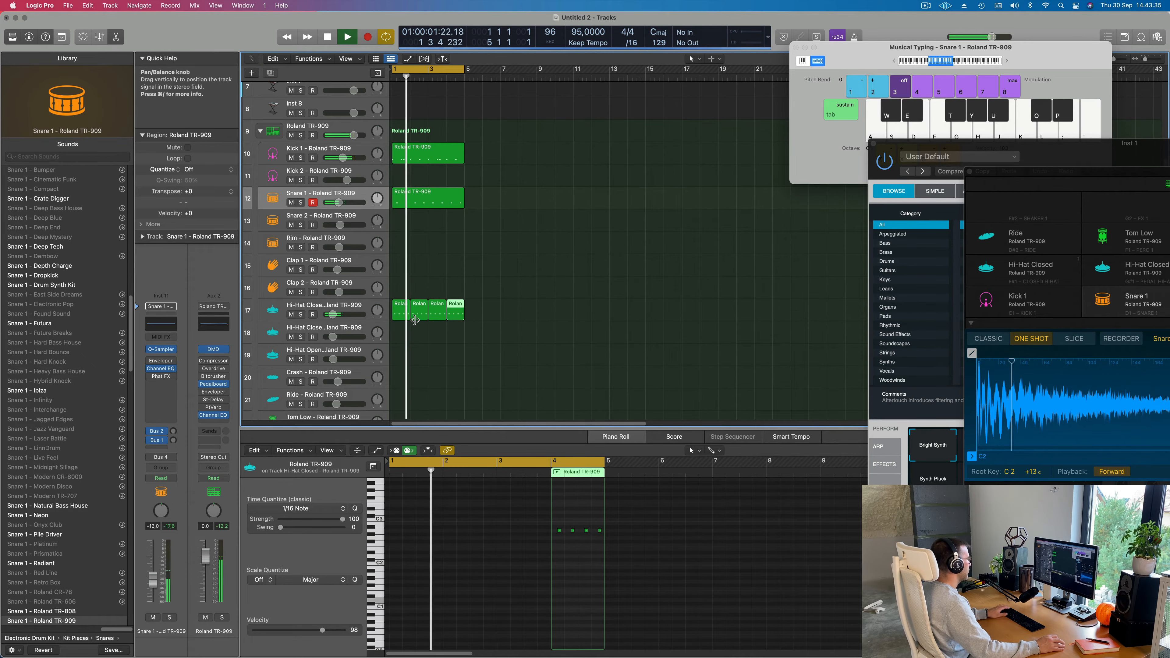
Step: Copy the first one-bar Hi-Hat Closed region to bar 1 of the Tom Low track
{"action": "scroll", "coordinate": [431, 369], "scroll_direction": "down", "scroll_amount": 3}
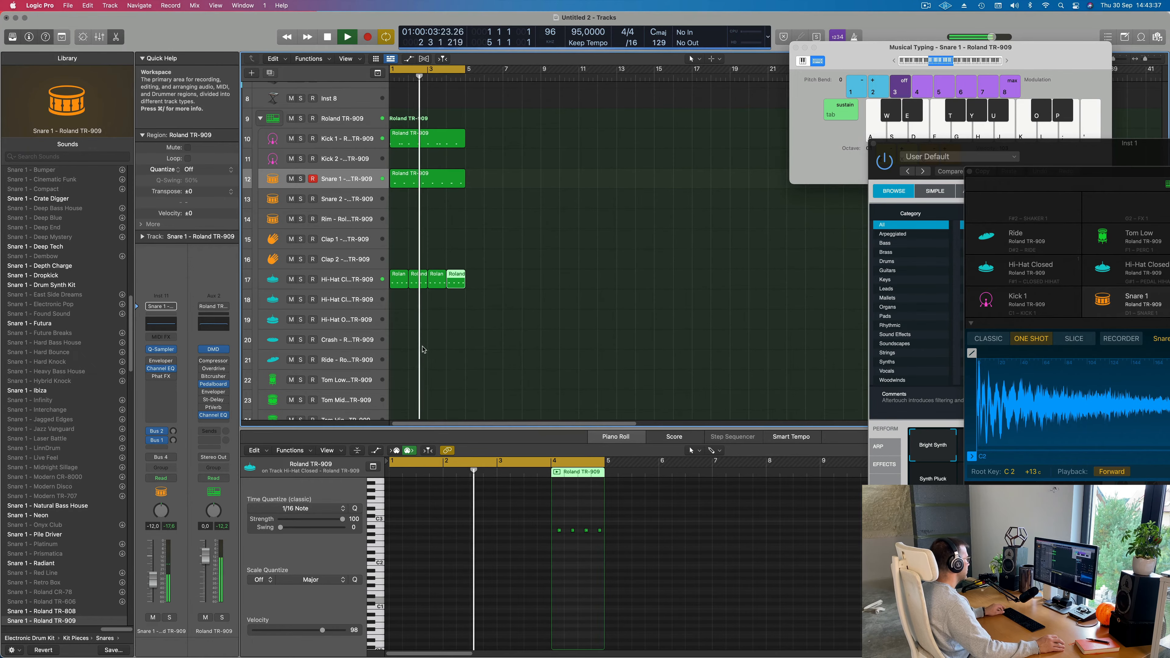
{"action": "scroll", "coordinate": [439, 327], "scroll_direction": "up", "scroll_amount": 2}
{"action": "scroll", "coordinate": [479, 340], "scroll_direction": "down", "scroll_amount": 3}
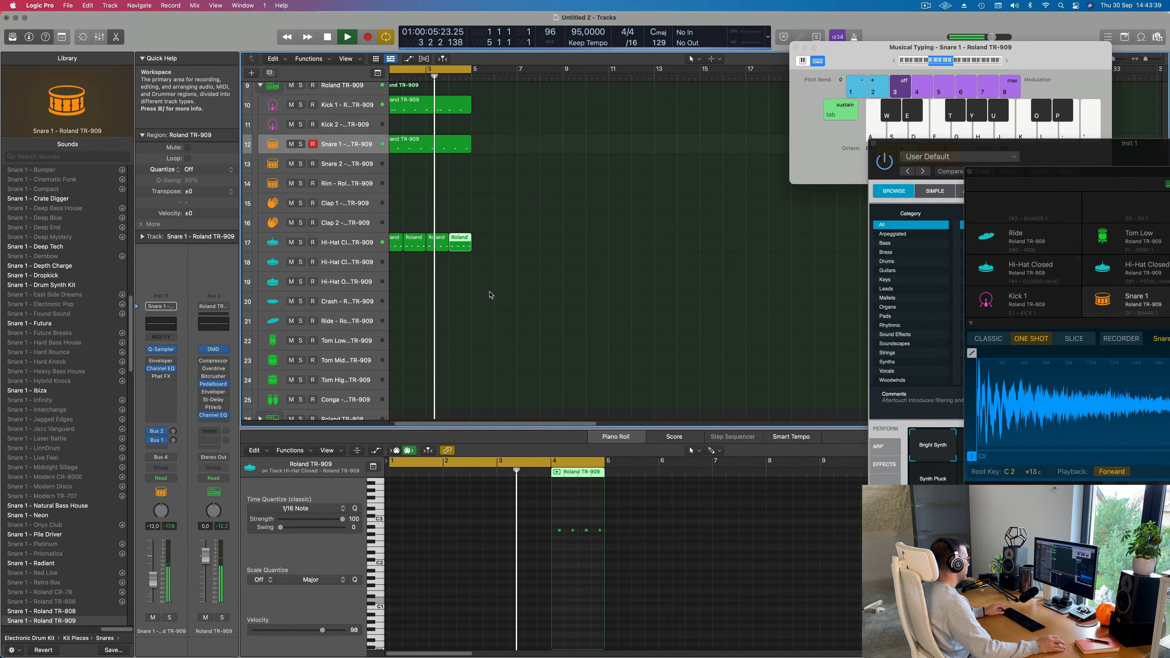
{"action": "scroll", "coordinate": [484, 330], "scroll_direction": "down", "scroll_amount": 1}
{"action": "left_click", "coordinate": [405, 226]}
{"action": "left_click_drag", "start_coordinate": [402, 266], "coordinate": [403, 324]}
{"action": "scroll", "coordinate": [410, 551], "scroll_direction": "up", "scroll_amount": 2}
{"action": "key", "text": "Return"}
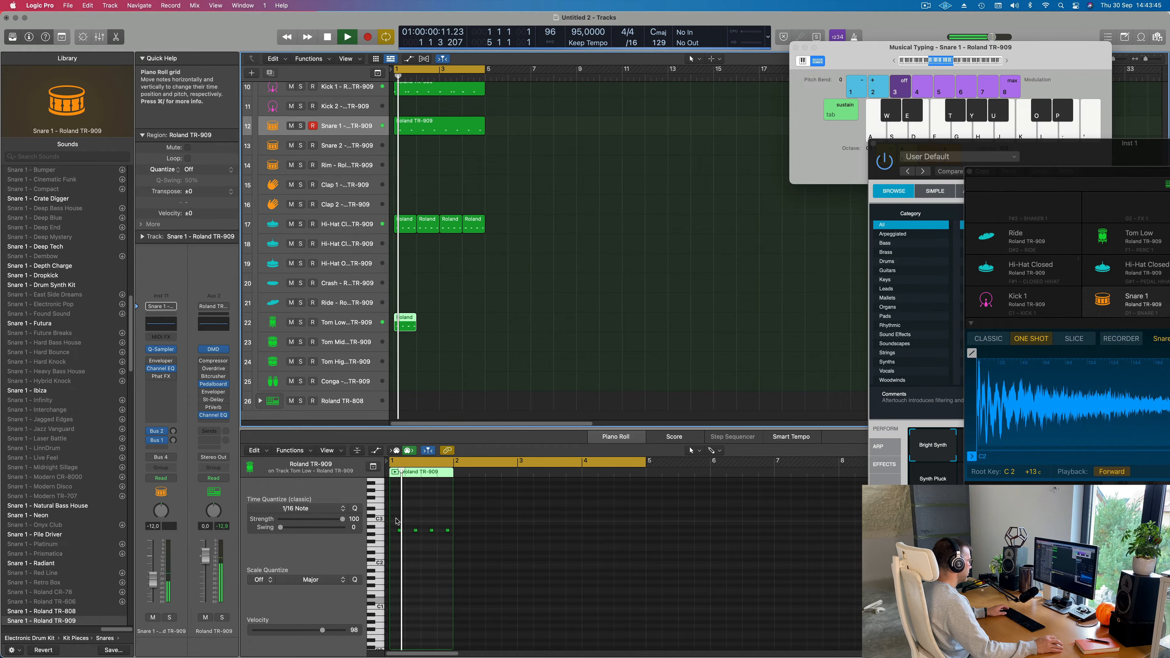
Step: Reduce the Tom Low region to a single low-pitched note on the last off-beat of bar 1
{"action": "scroll", "coordinate": [397, 521], "scroll_direction": "up", "scroll_amount": 4}
{"action": "left_click_drag", "start_coordinate": [406, 517], "coordinate": [528, 637]}
{"action": "key", "text": "Delete"}
{"action": "scroll", "coordinate": [577, 540], "scroll_direction": "down", "scroll_amount": 2}
{"action": "left_click", "coordinate": [502, 376]}
{"action": "left_click", "coordinate": [411, 324]}
{"action": "key", "text": "space"}
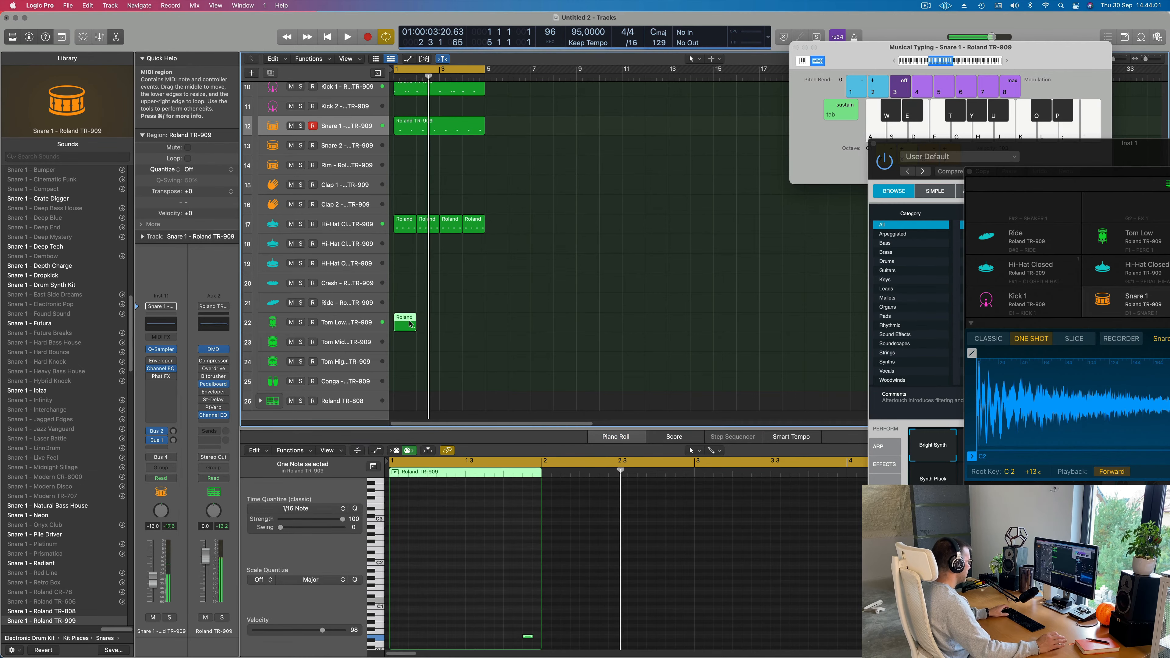
Step: Repeat the one-bar Tom Low region three times to fill the four-bar loop
{"action": "key", "text": "space"}
{"action": "key", "text": "super+r"}
{"action": "key", "text": "super+r"}
{"action": "key", "text": "super+r"}
Step: Select the Inst 1 track and increase its track height
{"action": "scroll", "coordinate": [521, 330], "scroll_direction": "up", "scroll_amount": 3}
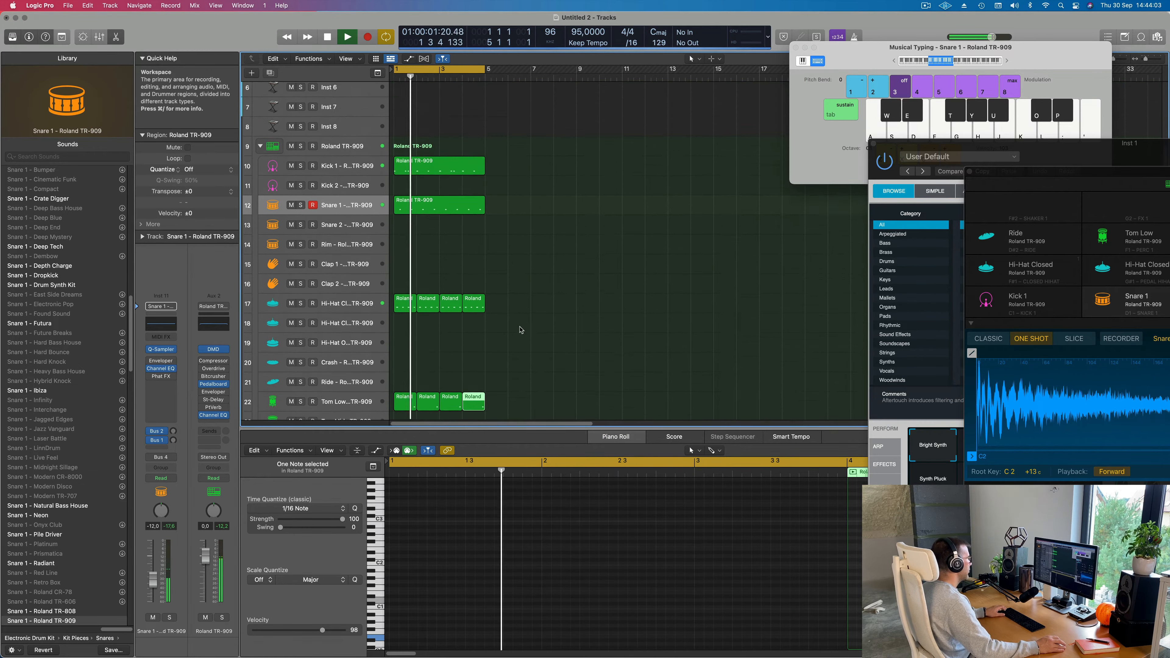
{"action": "scroll", "coordinate": [520, 330], "scroll_direction": "up", "scroll_amount": 4}
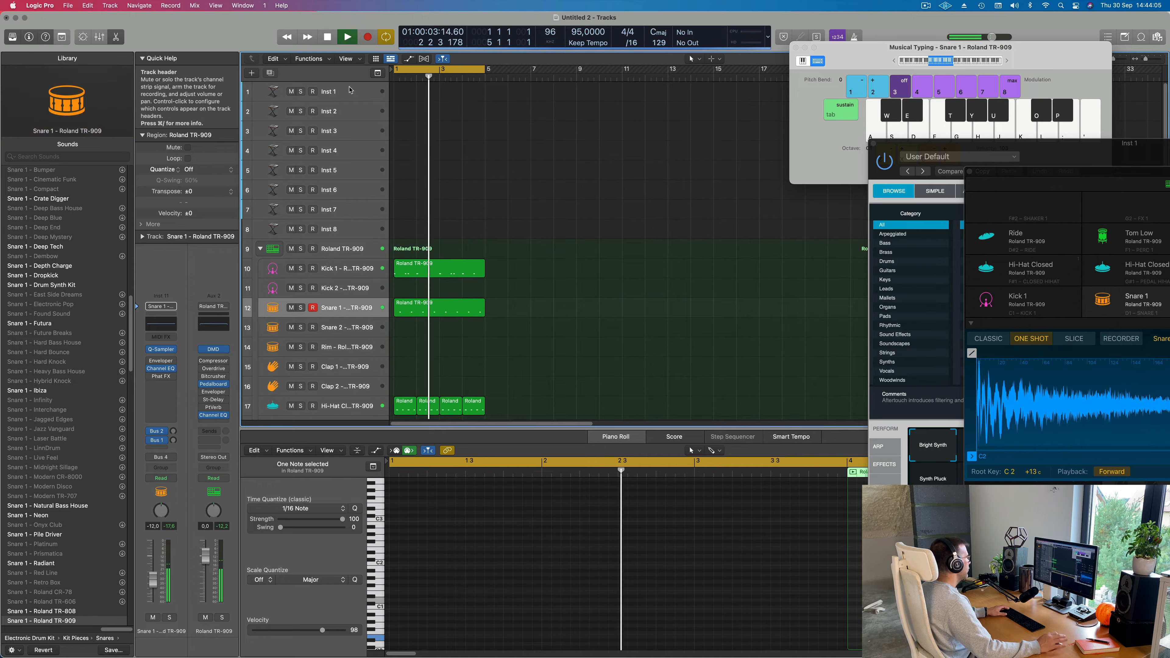
{"action": "left_click", "coordinate": [350, 90]}
{"action": "left_click_drag", "start_coordinate": [345, 101], "coordinate": [346, 152]}
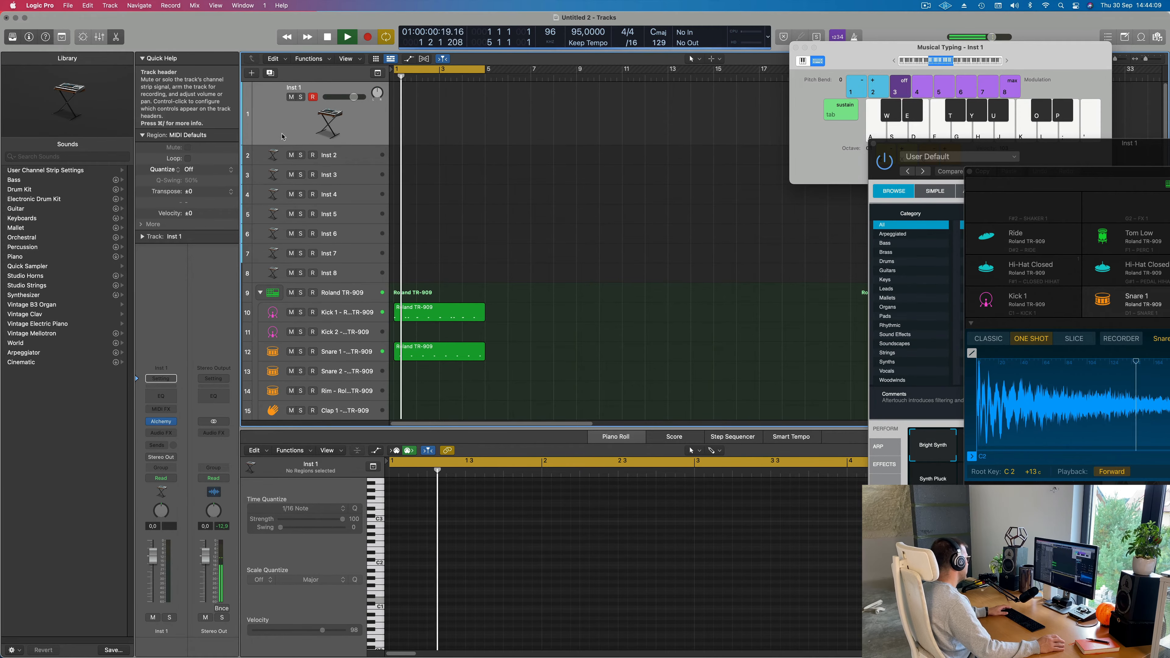
Step: Replace Alchemy on the Inst 1 track with the stereo version of Arturia's Modular V
{"action": "left_click", "coordinate": [173, 422]}
{"action": "mouse_move", "coordinate": [175, 424]}
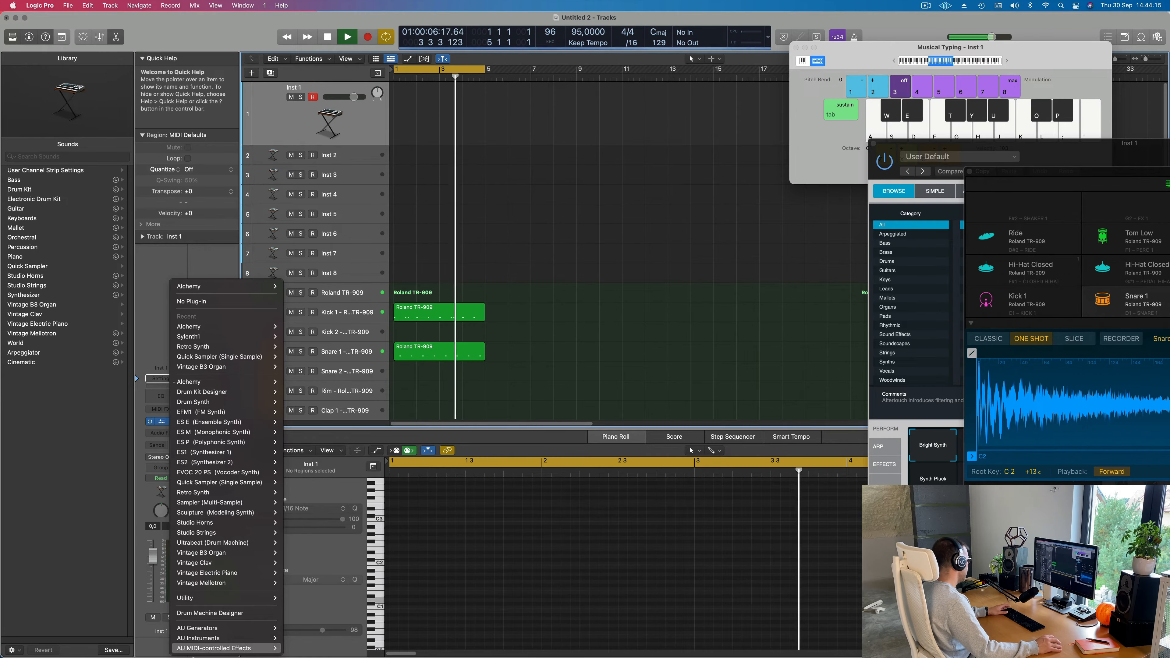
{"action": "mouse_move", "coordinate": [210, 641]}
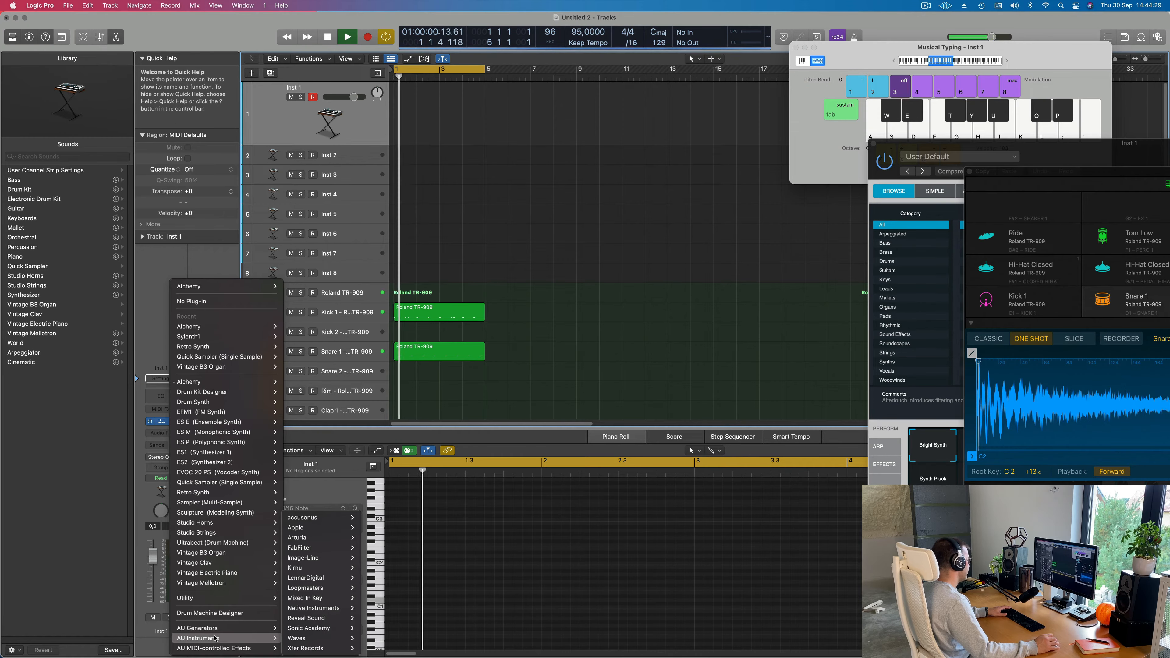
{"action": "mouse_move", "coordinate": [291, 639]}
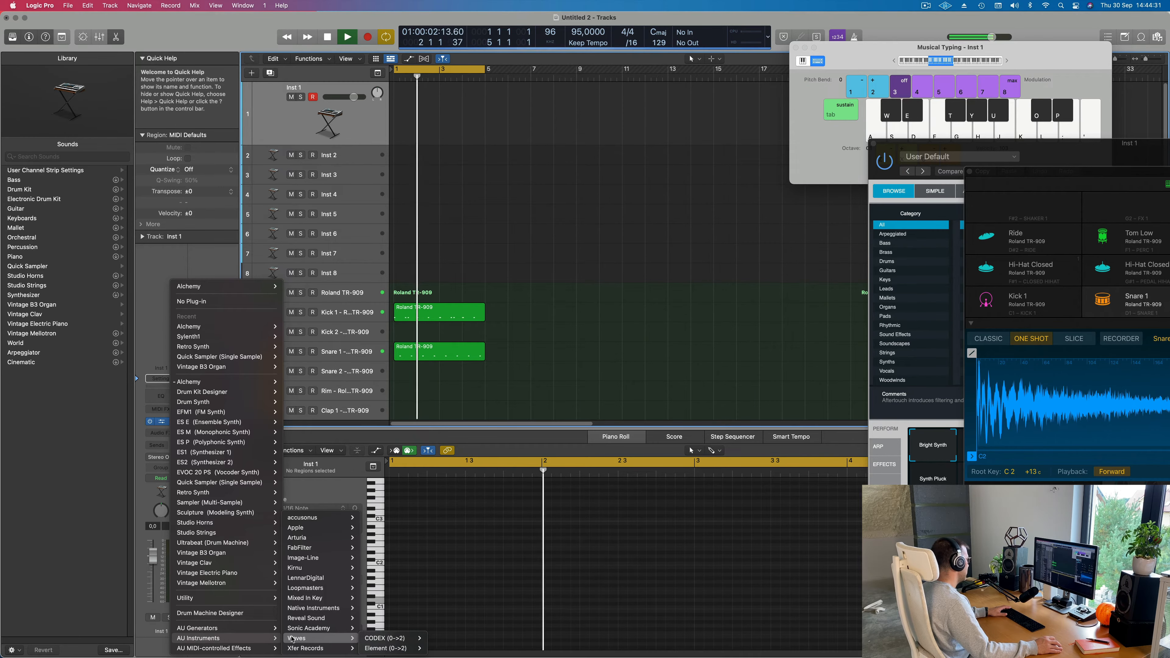
{"action": "mouse_move", "coordinate": [307, 540]}
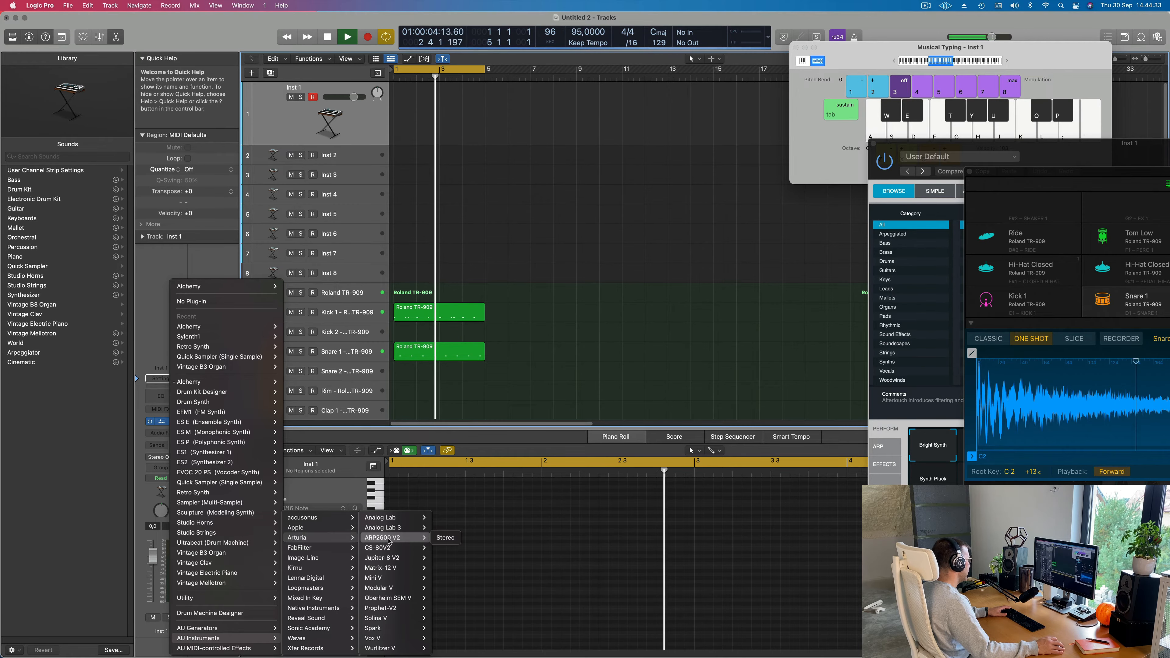
{"action": "mouse_move", "coordinate": [393, 551]}
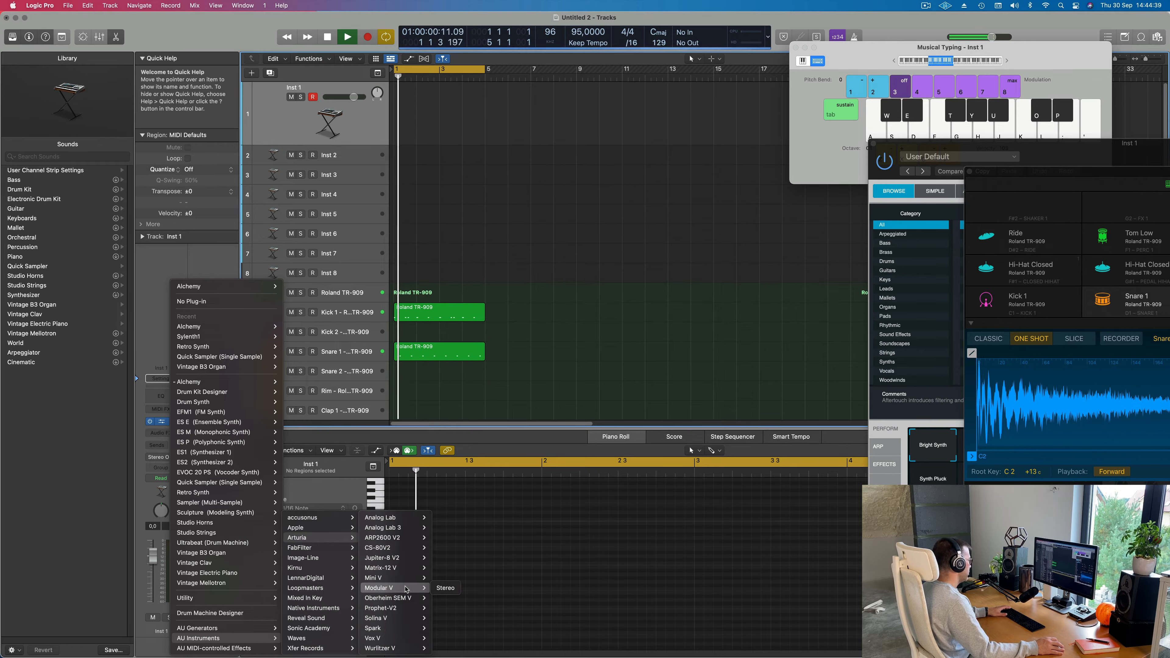
{"action": "mouse_move", "coordinate": [405, 608]}
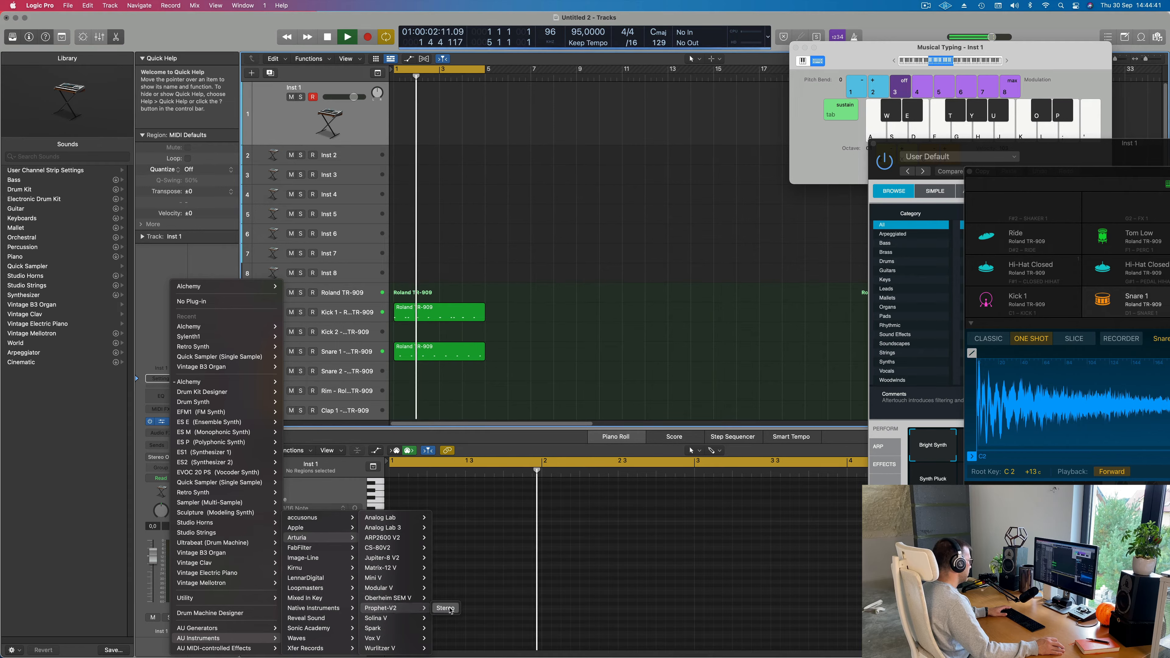
{"action": "mouse_move", "coordinate": [395, 588]}
{"action": "left_click", "coordinate": [447, 589]}
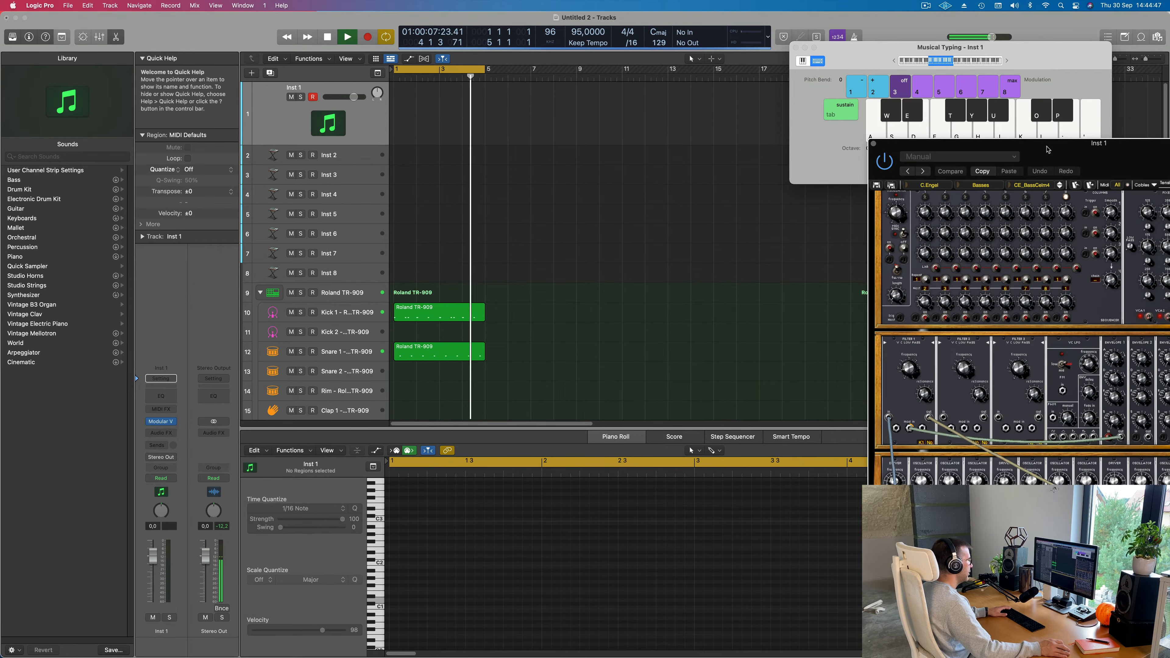
Step: Re-check the Modular V activation and move the authorization dialog and synth window aside to reveal the whole instrument
{"action": "left_click_drag", "start_coordinate": [1049, 150], "coordinate": [742, 77]}
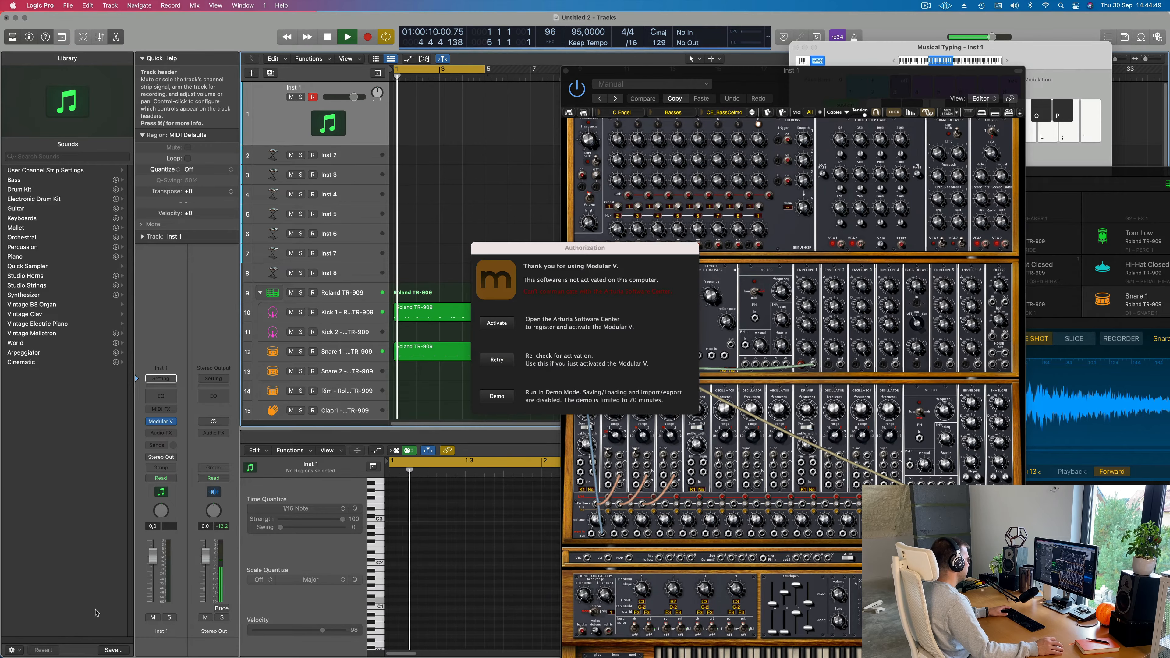
{"action": "left_click_drag", "start_coordinate": [584, 251], "coordinate": [518, 243]}
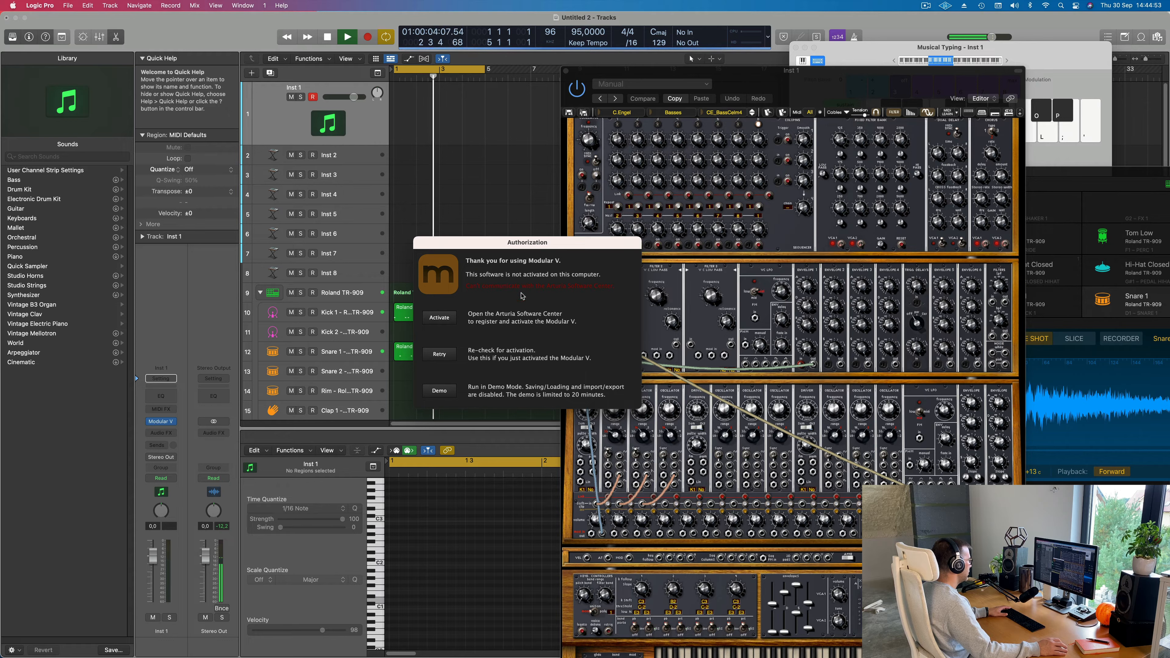
{"action": "left_click", "coordinate": [439, 356]}
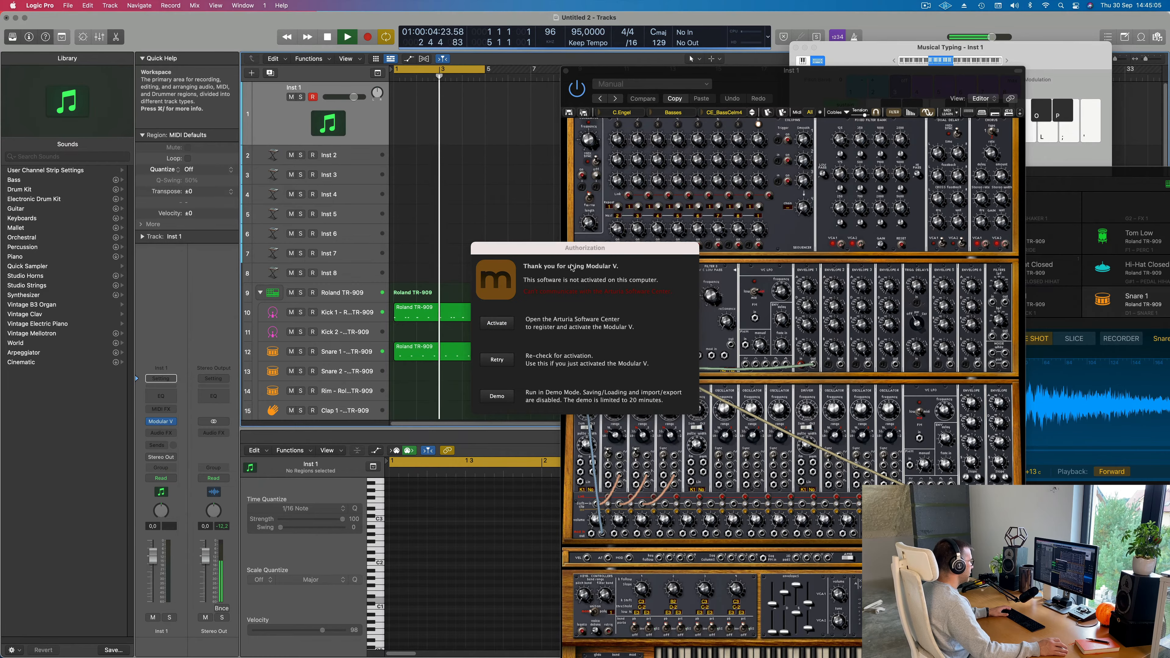
{"action": "left_click_drag", "start_coordinate": [567, 253], "coordinate": [593, 253]}
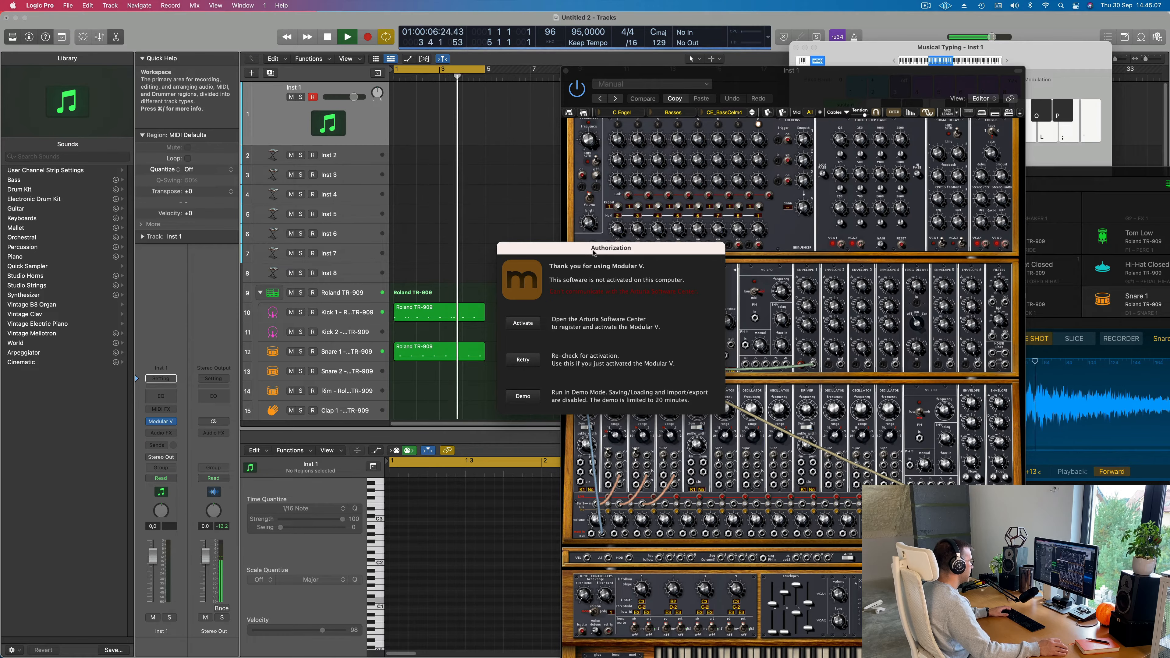
{"action": "left_click_drag", "start_coordinate": [593, 252], "coordinate": [1136, 481]}
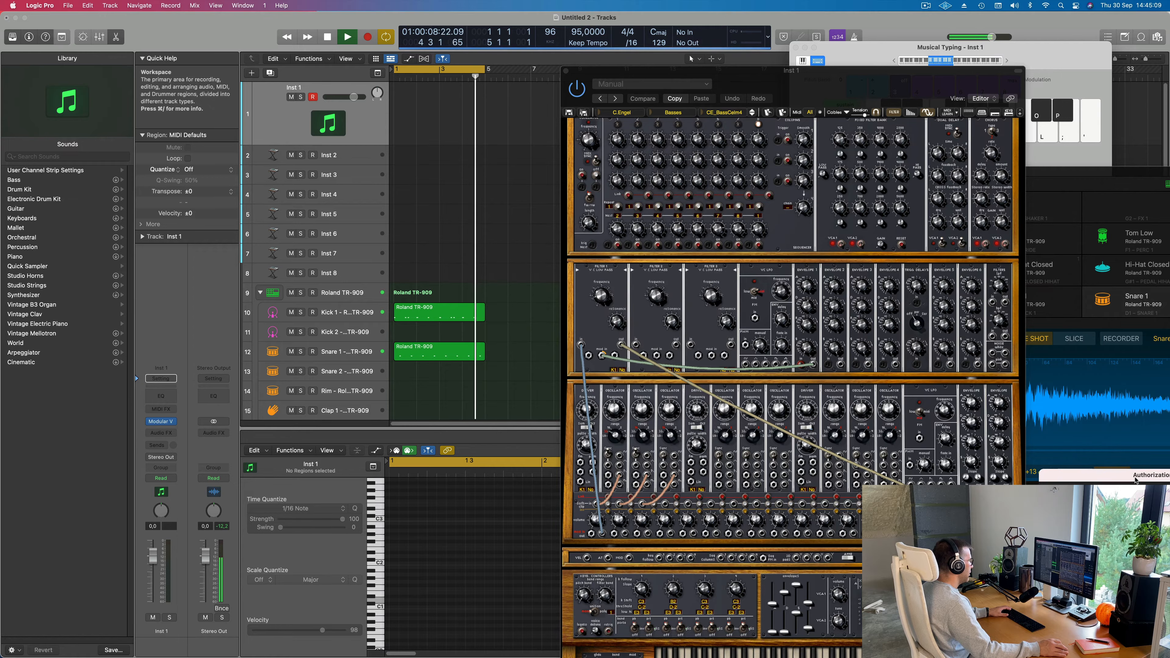
{"action": "left_click_drag", "start_coordinate": [770, 71], "coordinate": [625, 31]}
Step: Audition the Modular V bass presets CE_BassCalm4 and CE_Taurus1 over the loop at octave C2, lowering the Inst 1 volume
{"action": "key", "text": "space"}
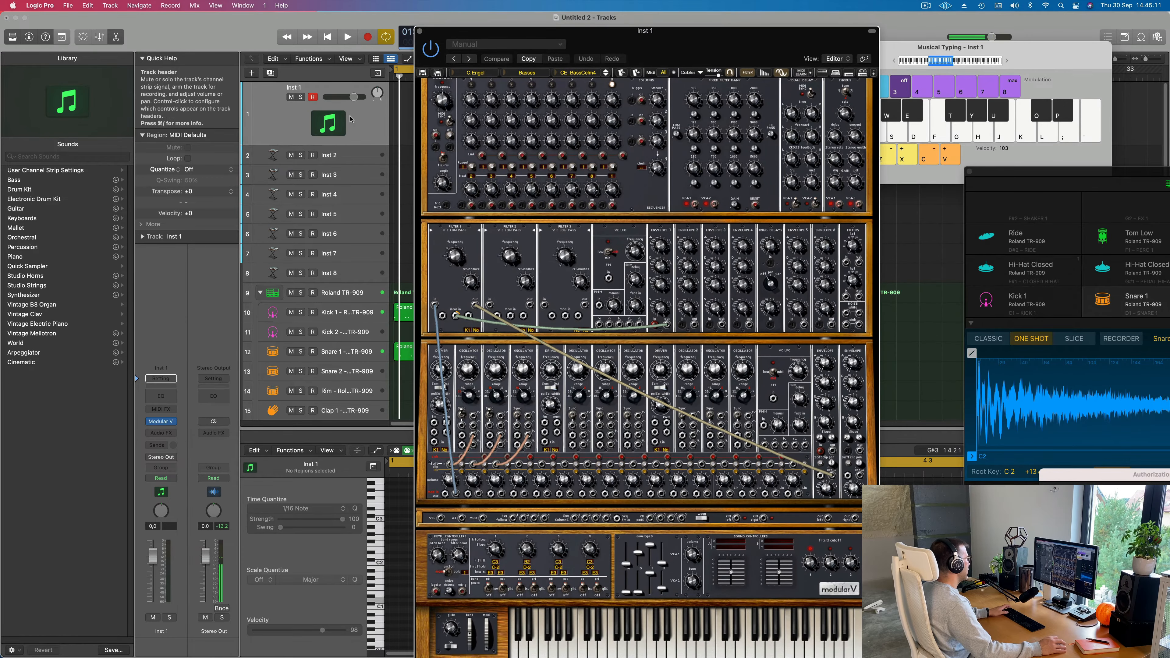
{"action": "key", "text": "space"}
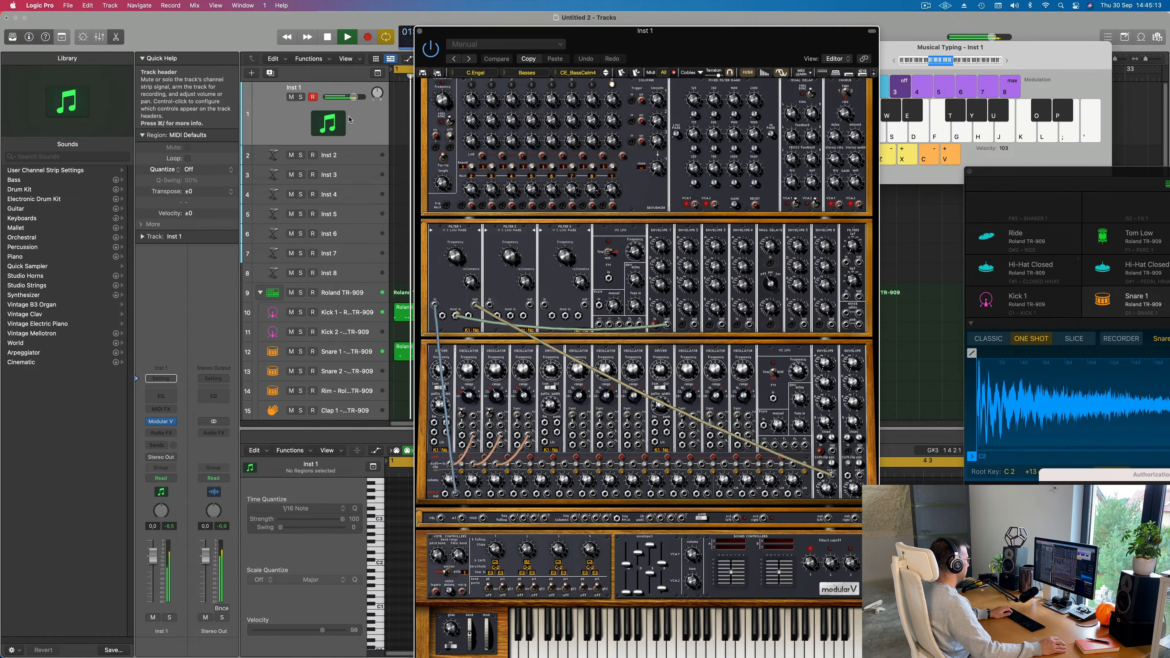
{"action": "left_click_drag", "start_coordinate": [708, 32], "coordinate": [593, 17]}
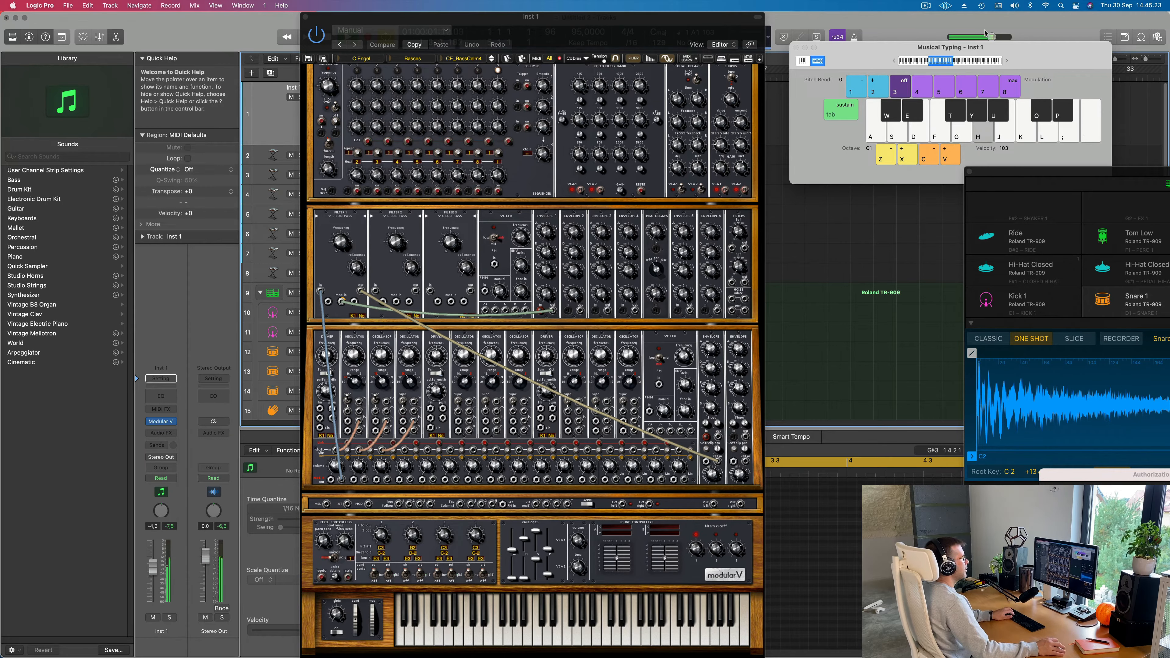
{"action": "left_click", "coordinate": [1007, 61]}
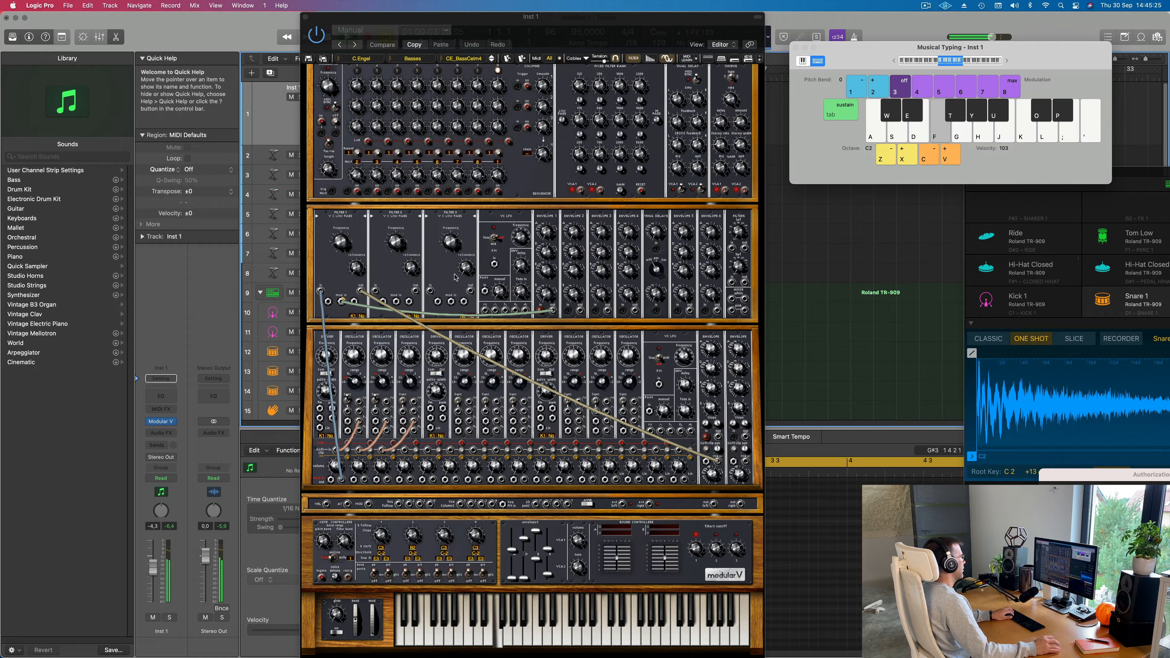
{"action": "key", "text": "f"}
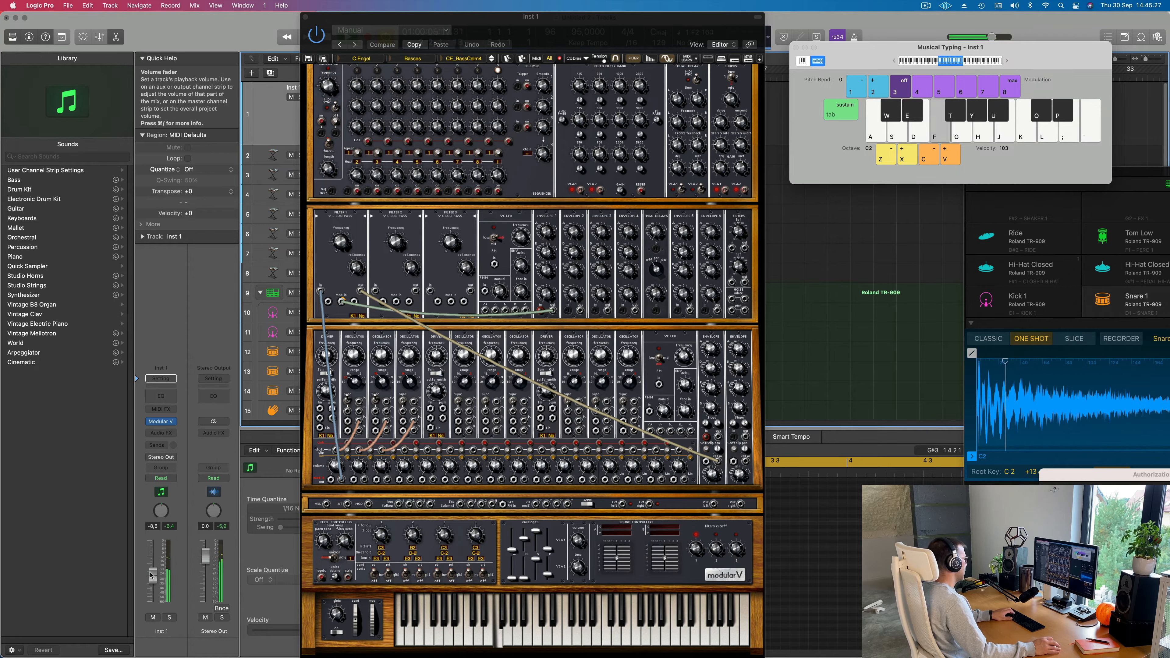
{"action": "key", "text": "g"}
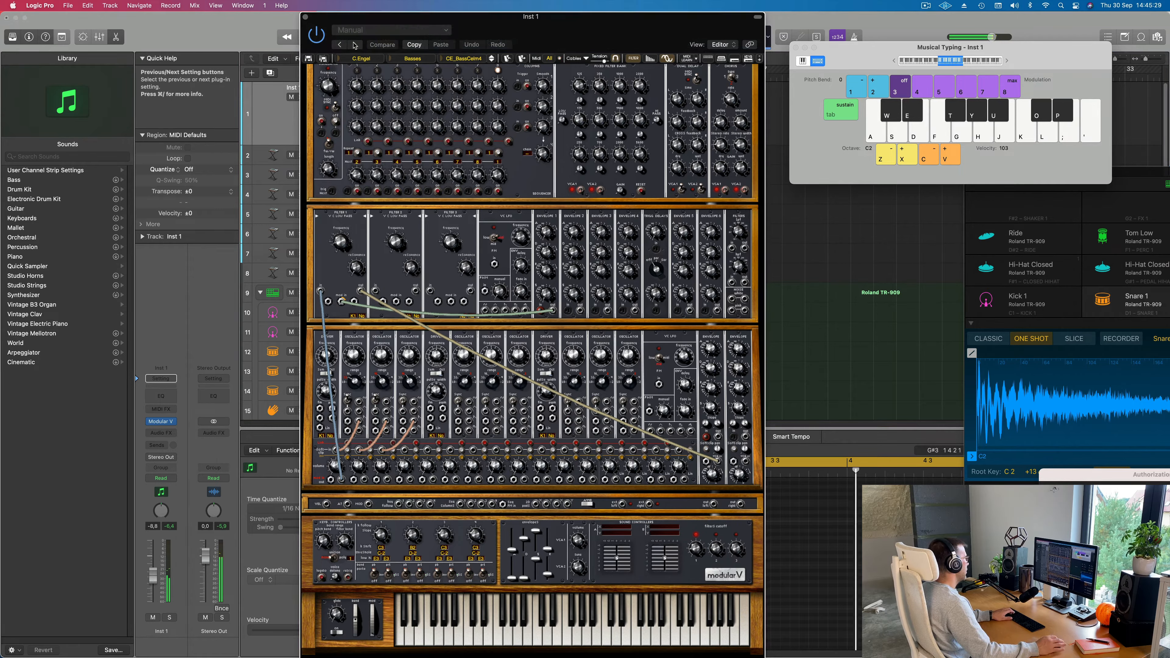
{"action": "key", "text": "h"}
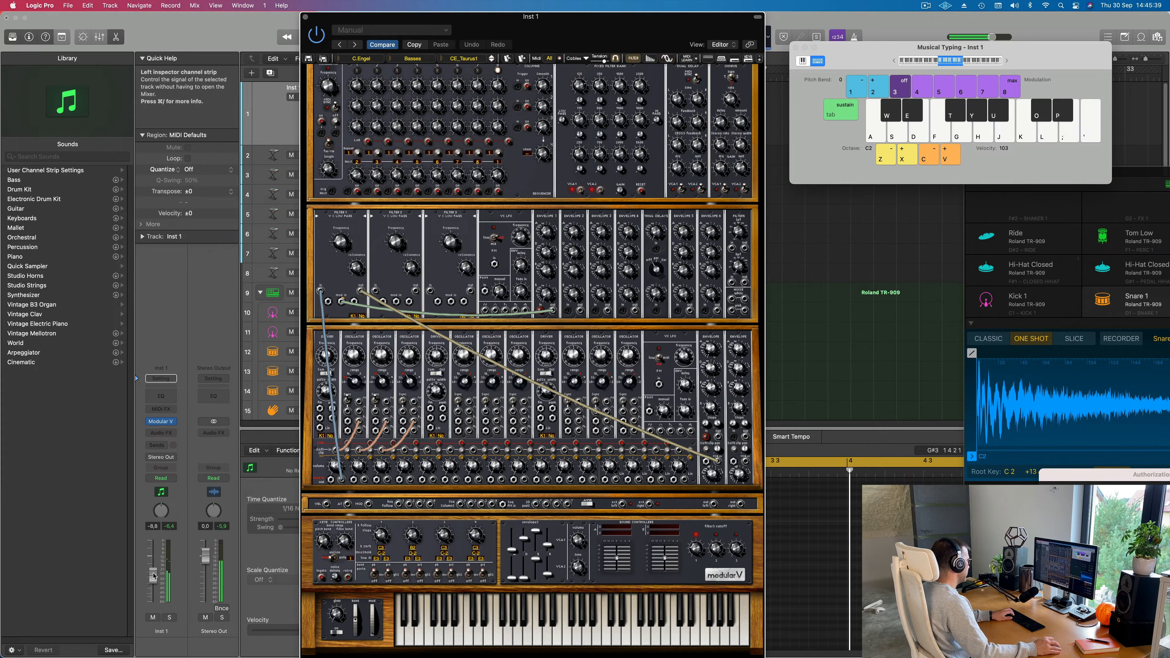
Step: Lower the Inst 1 volume to -14.2 dB while playing a test note, and move the Modular V window off the track headers
{"action": "left_click_drag", "start_coordinate": [154, 582], "coordinate": [154, 586]}
{"action": "key", "text": "f"}
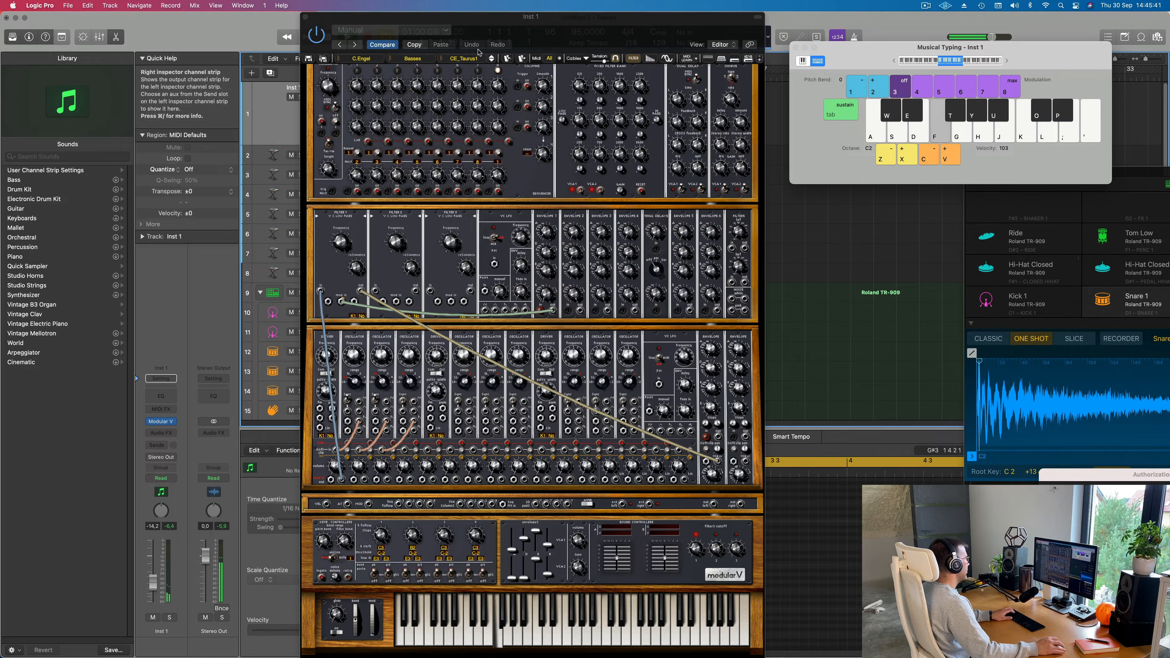
{"action": "left_click_drag", "start_coordinate": [601, 22], "coordinate": [750, 22]}
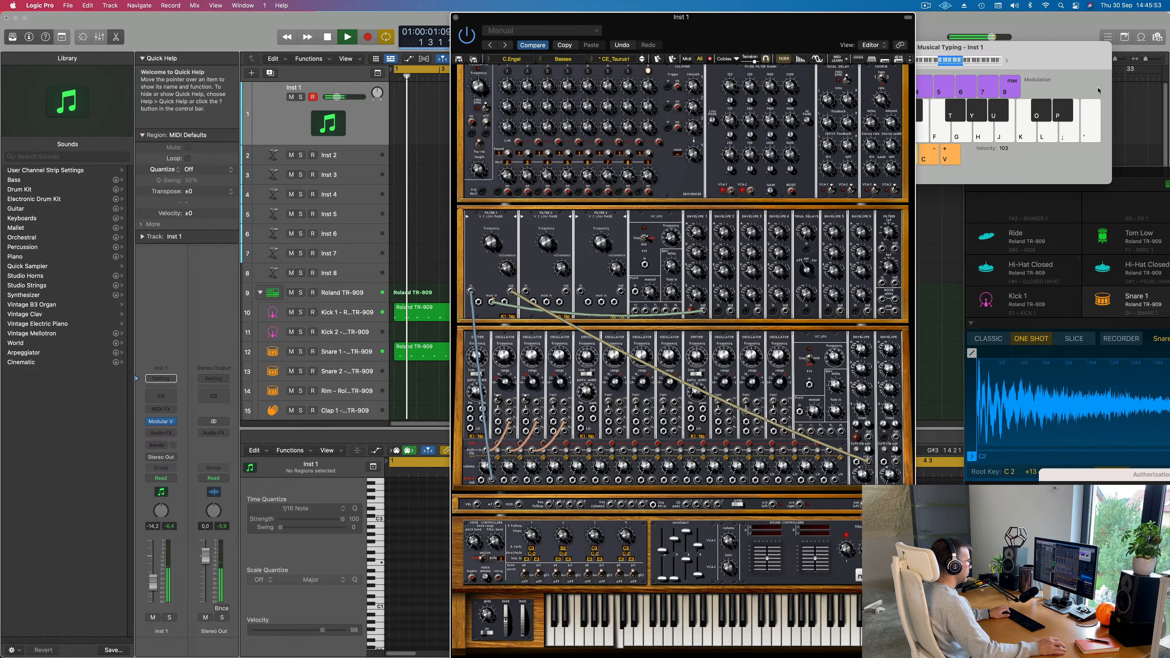
Step: Bring the Musical Typing window clear of the synth and compare the bass sound at octaves C1 and C2
{"action": "left_click", "coordinate": [1052, 65]}
{"action": "left_click", "coordinate": [898, 76]}
{"action": "key", "text": "a"}
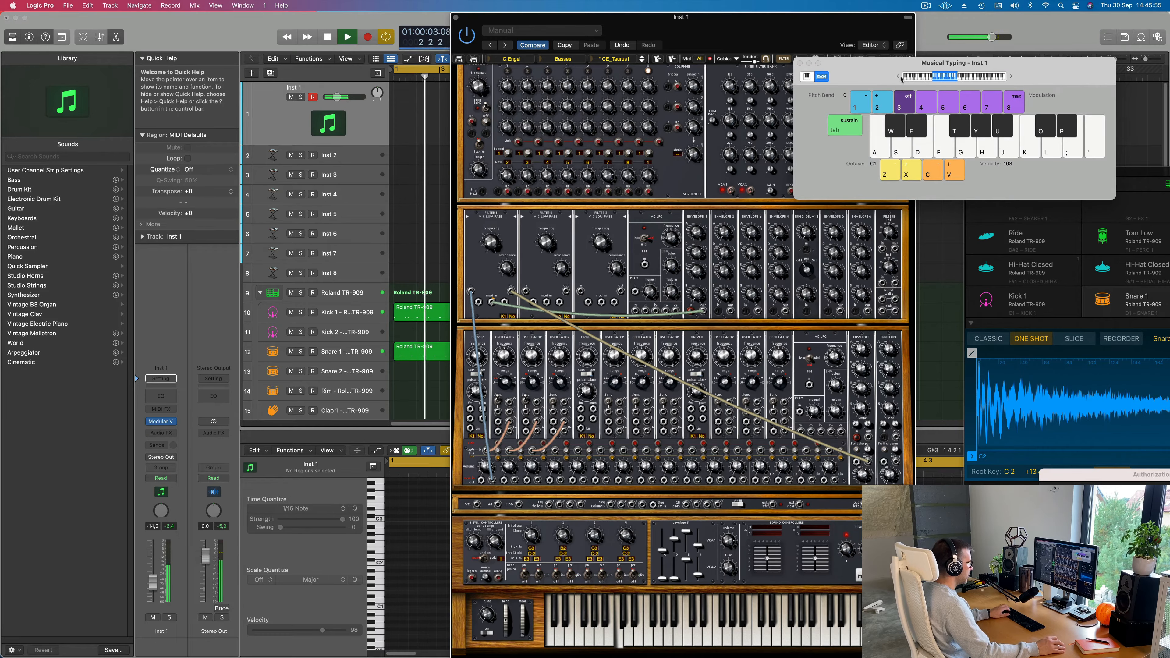
{"action": "left_click", "coordinate": [1009, 77]}
{"action": "key", "text": "a"}
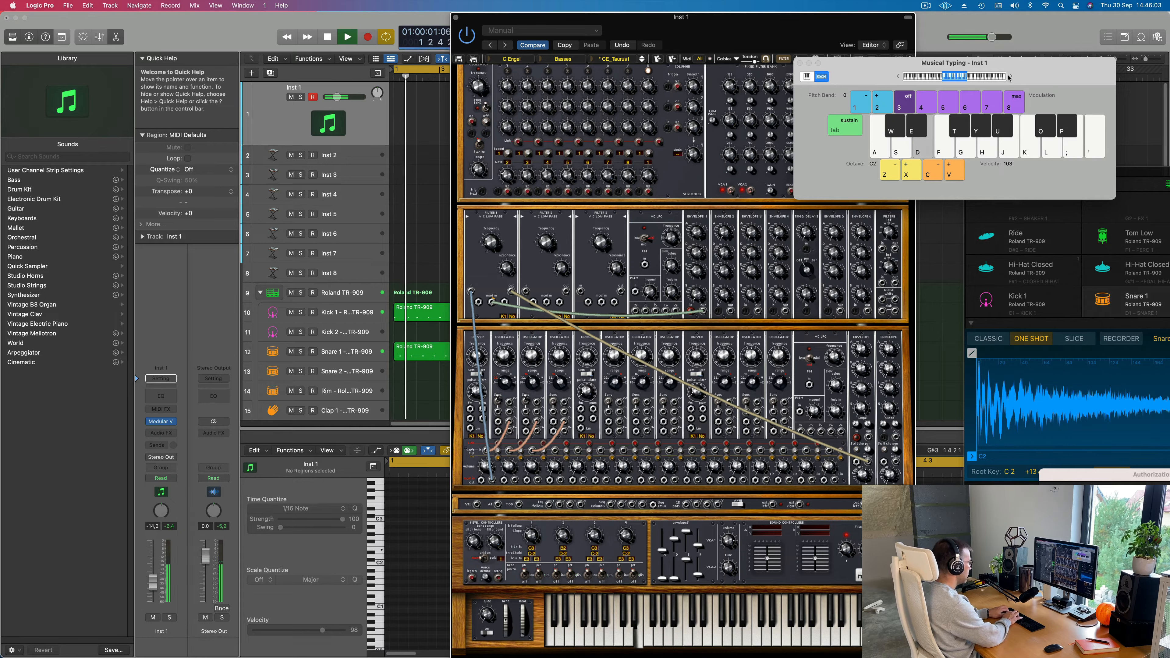
Step: Try out bass line ideas with the CE_Taurus1 preset over the playing drum loop at octave C2
{"action": "key", "text": "j"}
{"action": "key", "text": "k"}
{"action": "key", "text": "d"}
{"action": "key", "text": "g"}
{"action": "key", "text": "j"}
{"action": "key", "text": "h"}
{"action": "key", "text": "s"}
{"action": "key", "text": "d"}
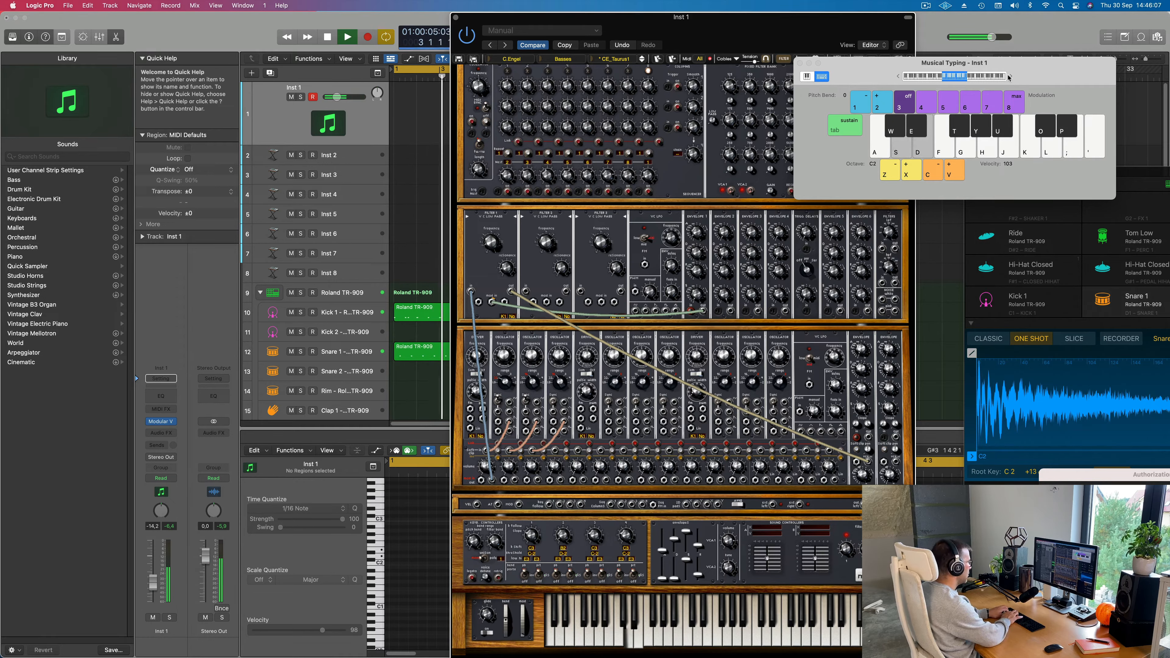
{"action": "key", "text": "g"}
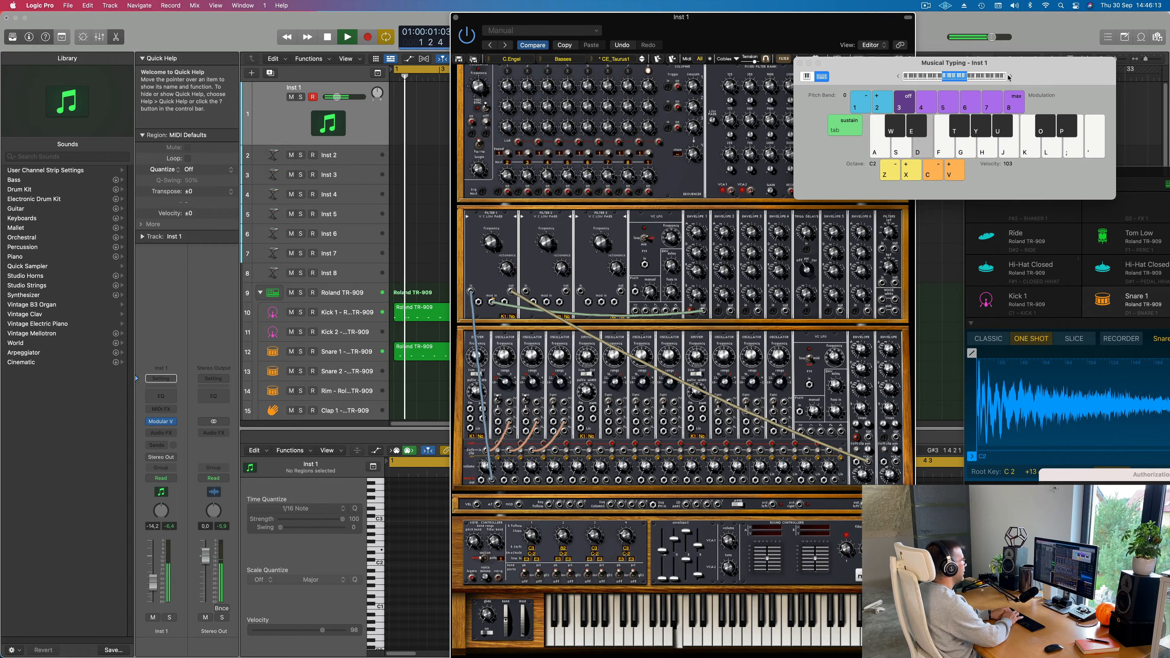
{"action": "key", "text": "k"}
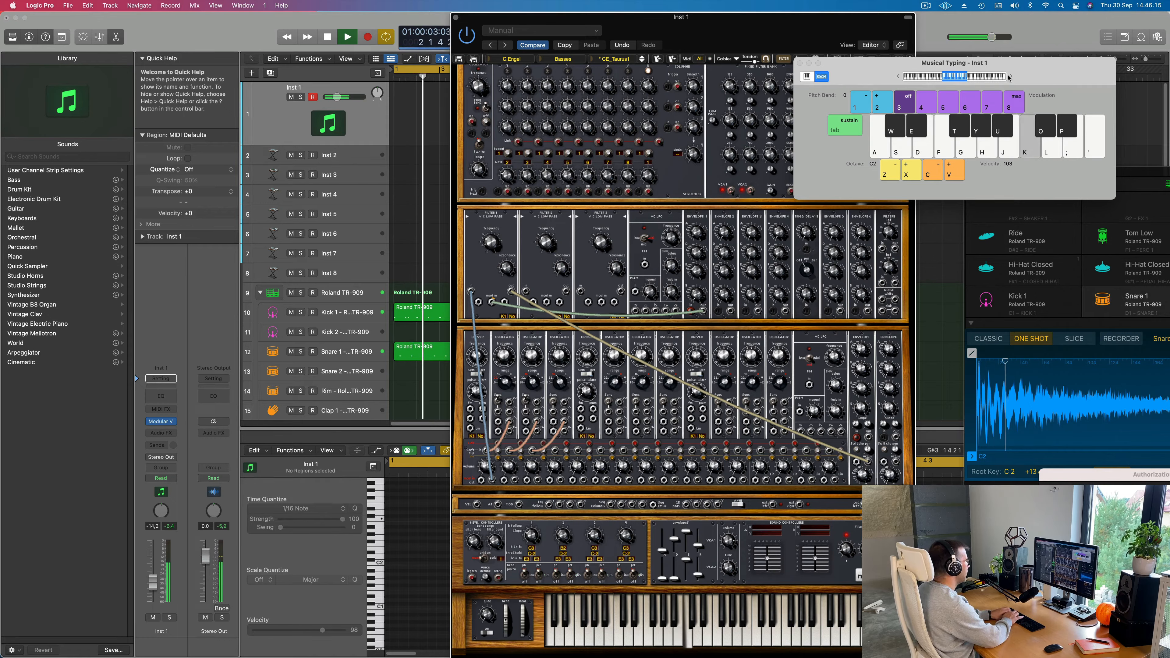
{"action": "key", "text": "d"}
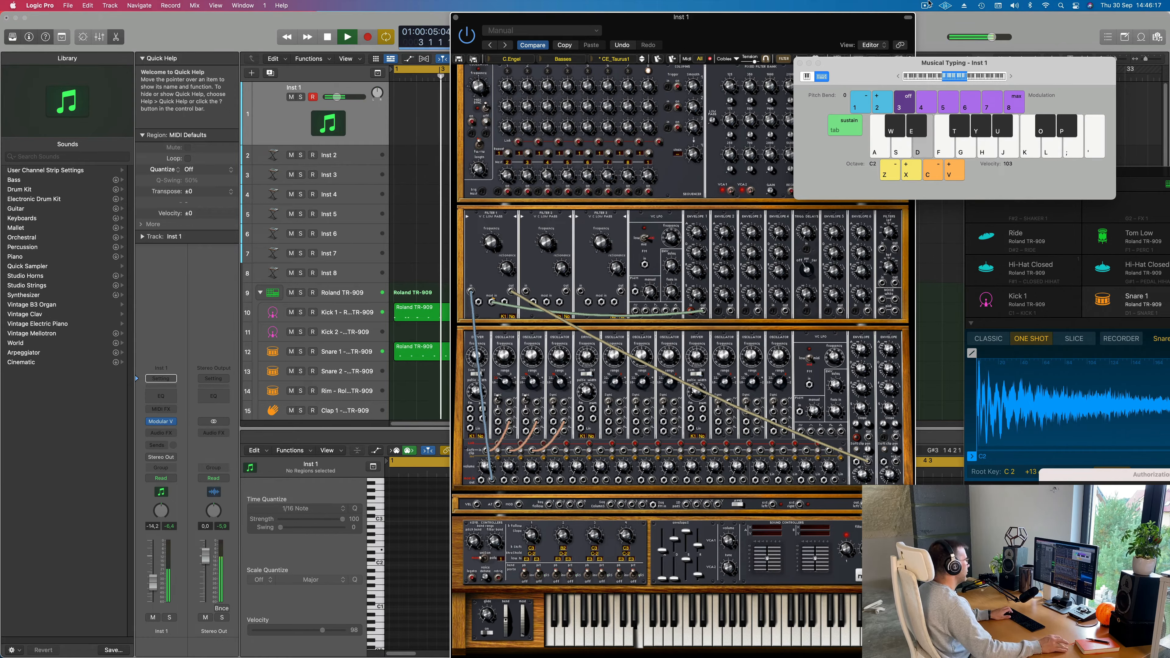
Step: Load the CE_Taurus2 bass preset in Modular V and audition it over the loop
{"action": "left_click", "coordinate": [644, 63]}
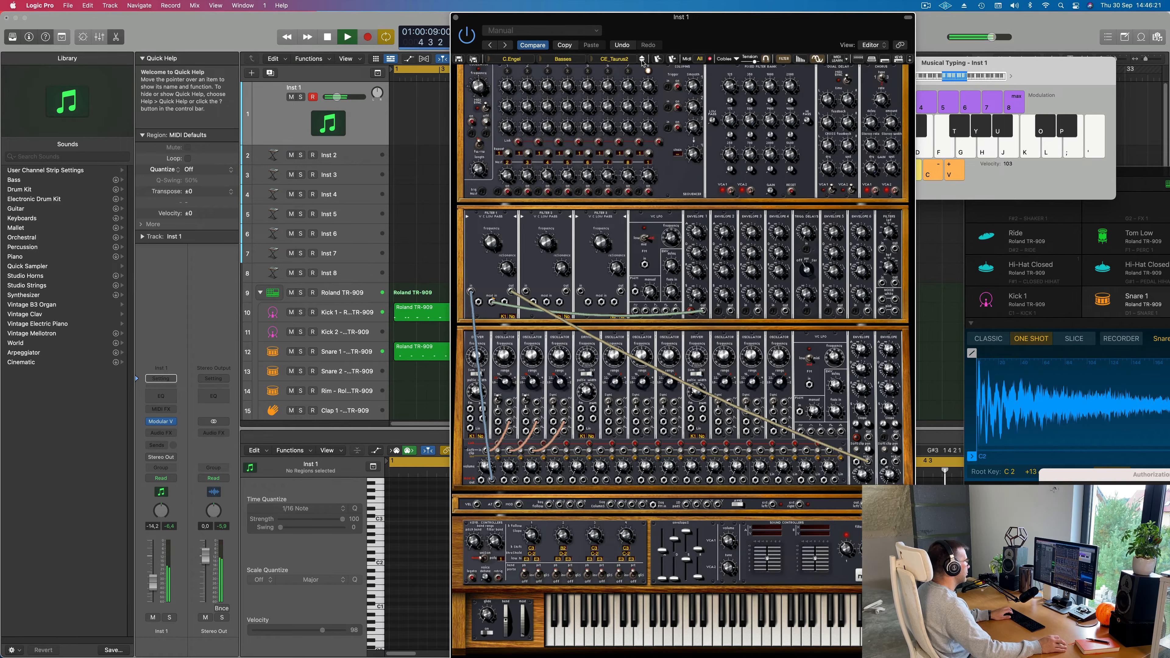
{"action": "key", "text": "d"}
{"action": "key", "text": "f"}
Step: Load the JMB_Simple_bss preset from the Basses of the All bank and set the filter 1 cutoff to 420 Hz
{"action": "left_click", "coordinate": [525, 59]}
{"action": "left_click", "coordinate": [525, 60]}
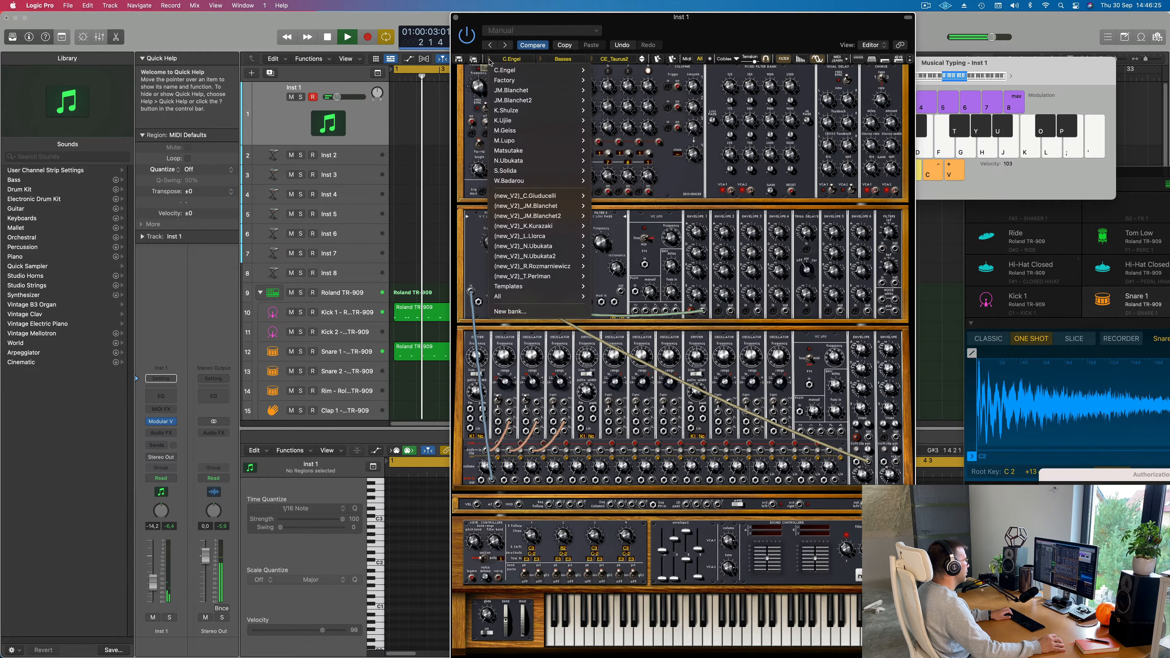
{"action": "mouse_move", "coordinate": [516, 297]}
{"action": "mouse_move", "coordinate": [617, 297]}
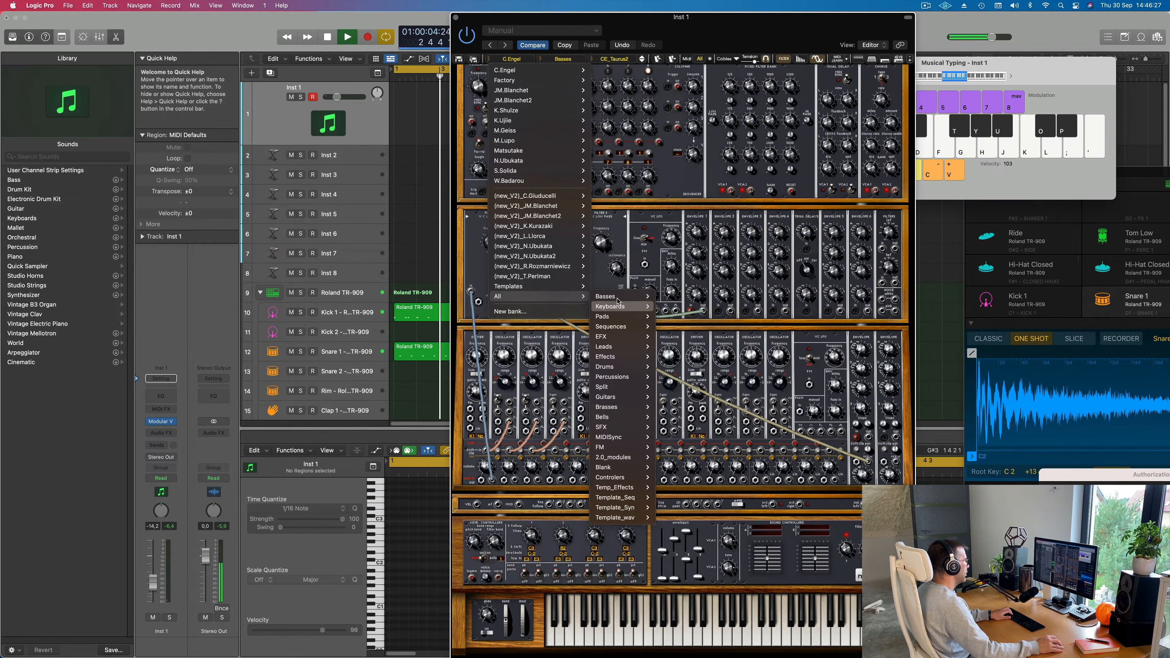
{"action": "left_click", "coordinate": [679, 291]}
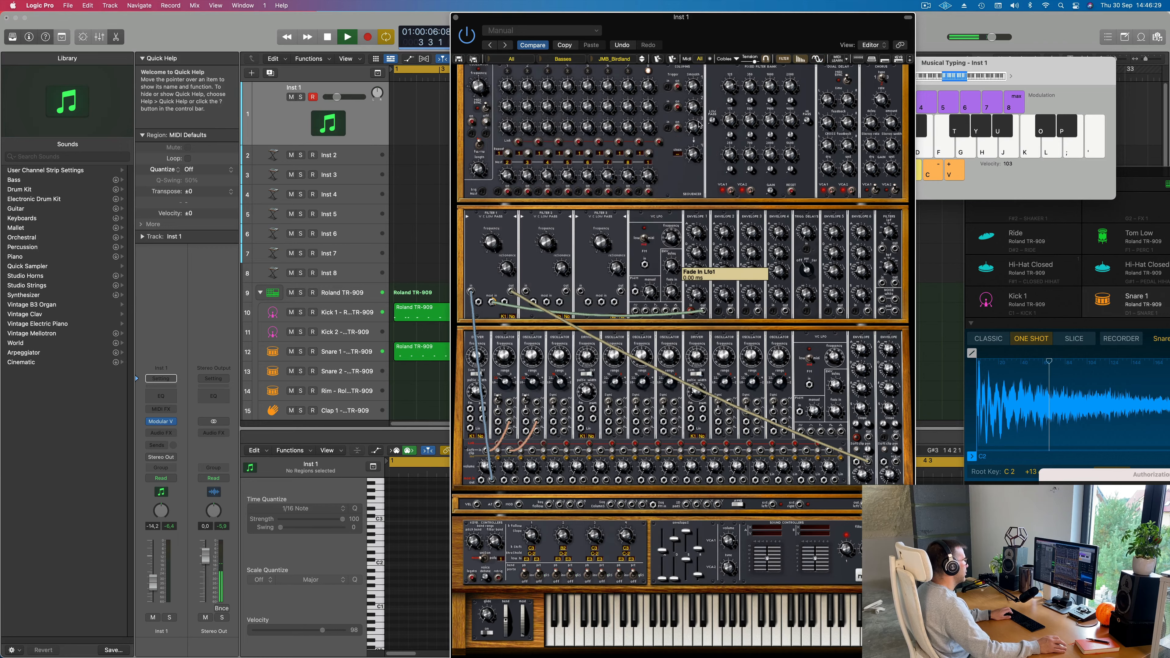
{"action": "left_click", "coordinate": [643, 63]}
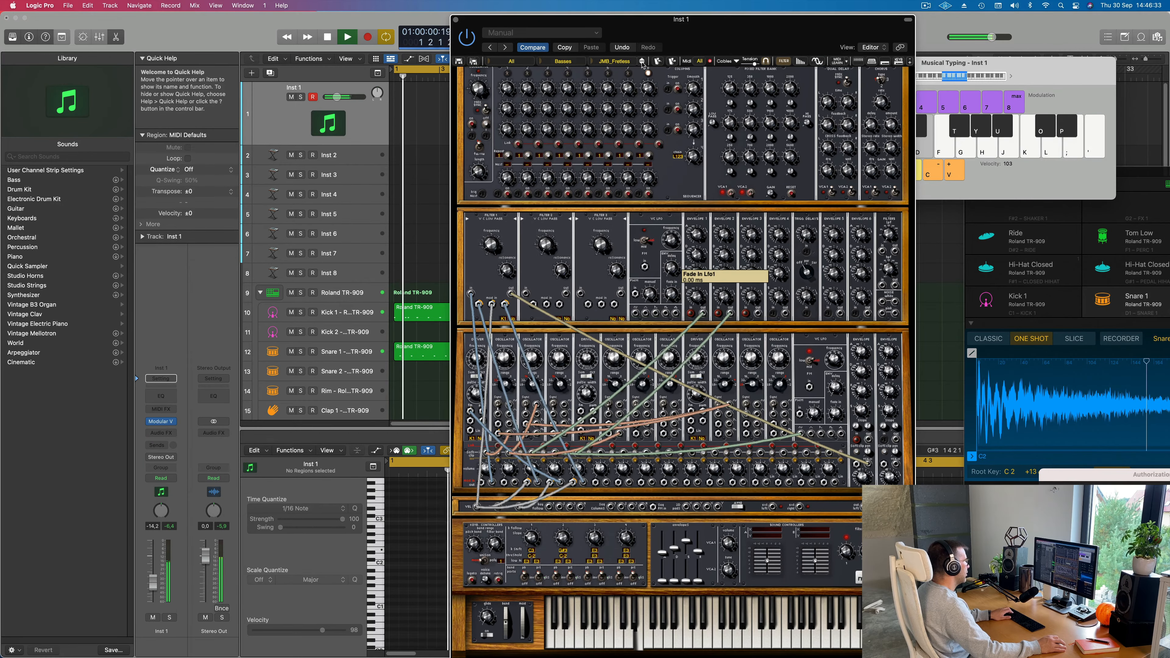
{"action": "left_click", "coordinate": [642, 64]}
{"action": "left_click_drag", "start_coordinate": [846, 551], "coordinate": [844, 558]}
Step: Record a bass line on the Inst 1 track over the drum loop, starting at bar 1
{"action": "key", "text": "k"}
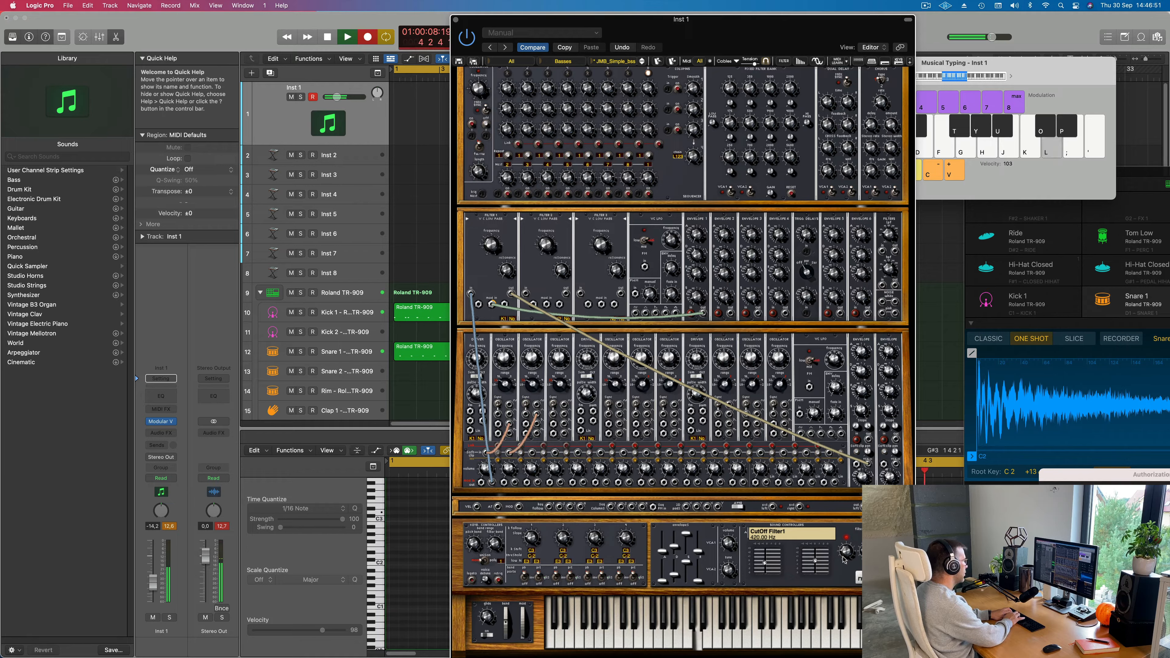
{"action": "key", "text": "g"}
{"action": "key", "text": "h"}
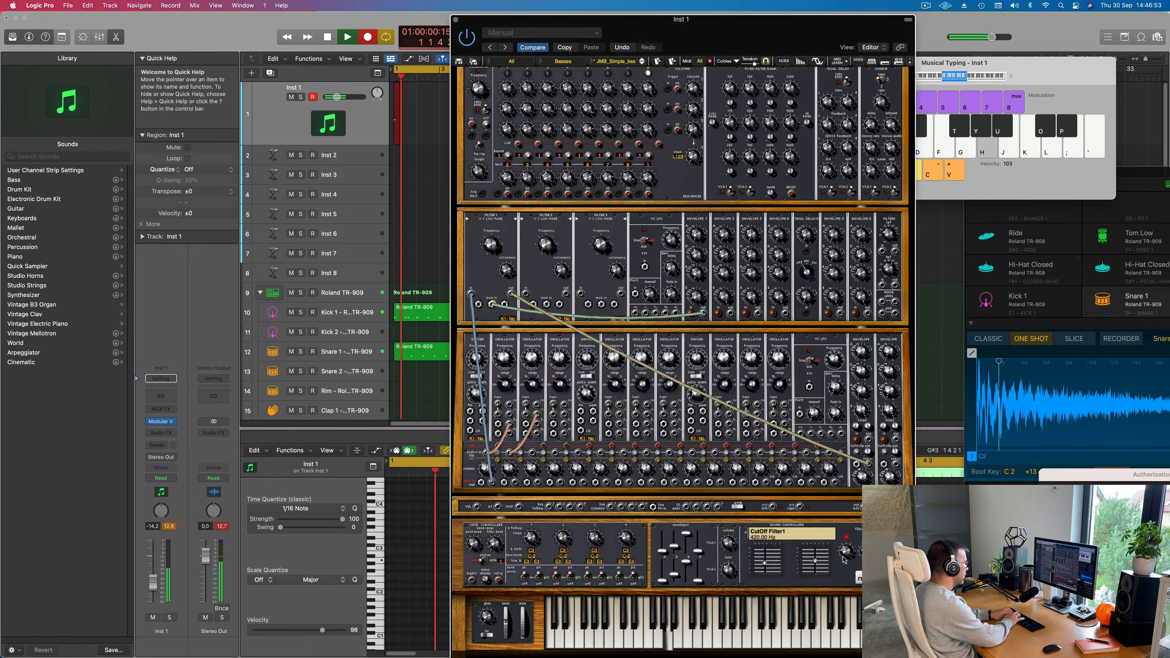
{"action": "key", "text": "k"}
{"action": "key", "text": "j"}
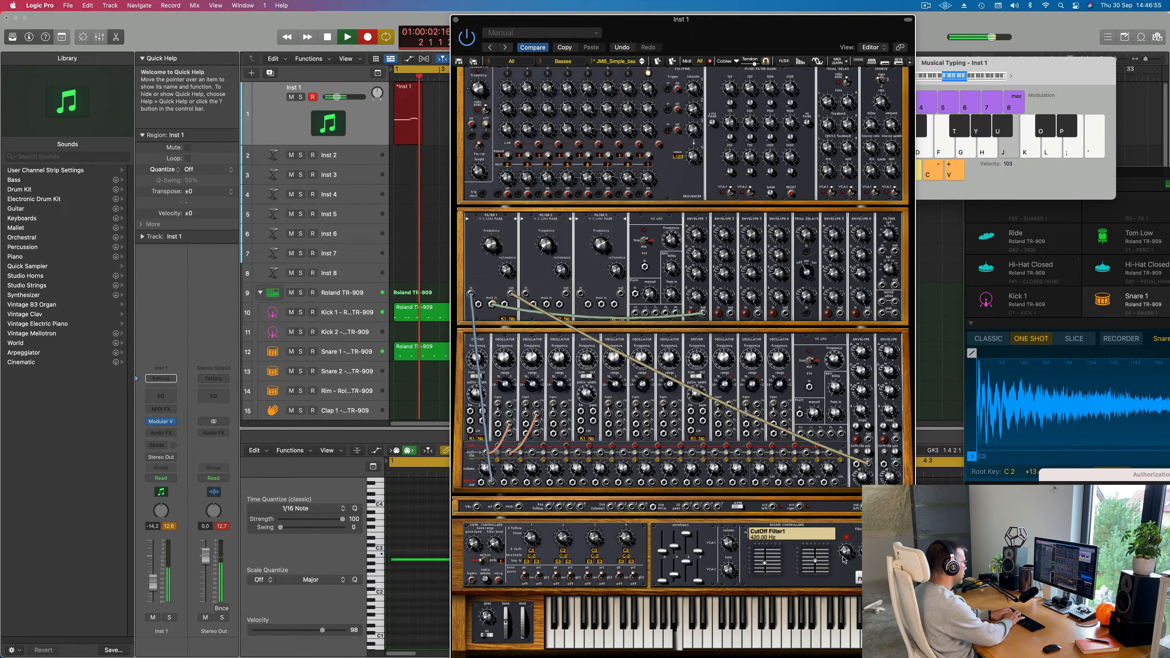
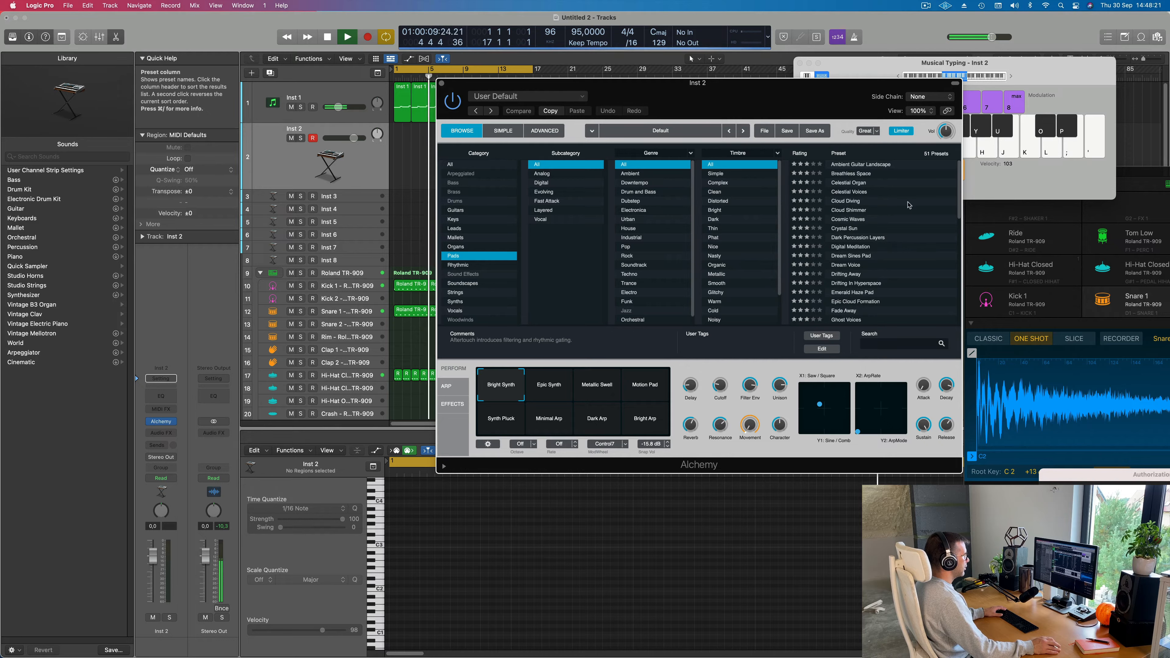
Step: Audition the Alchemy pad presets Cloud Diving and Dream Voice on the second track, keeping Dream Voice loaded
{"action": "left_click", "coordinate": [855, 201]}
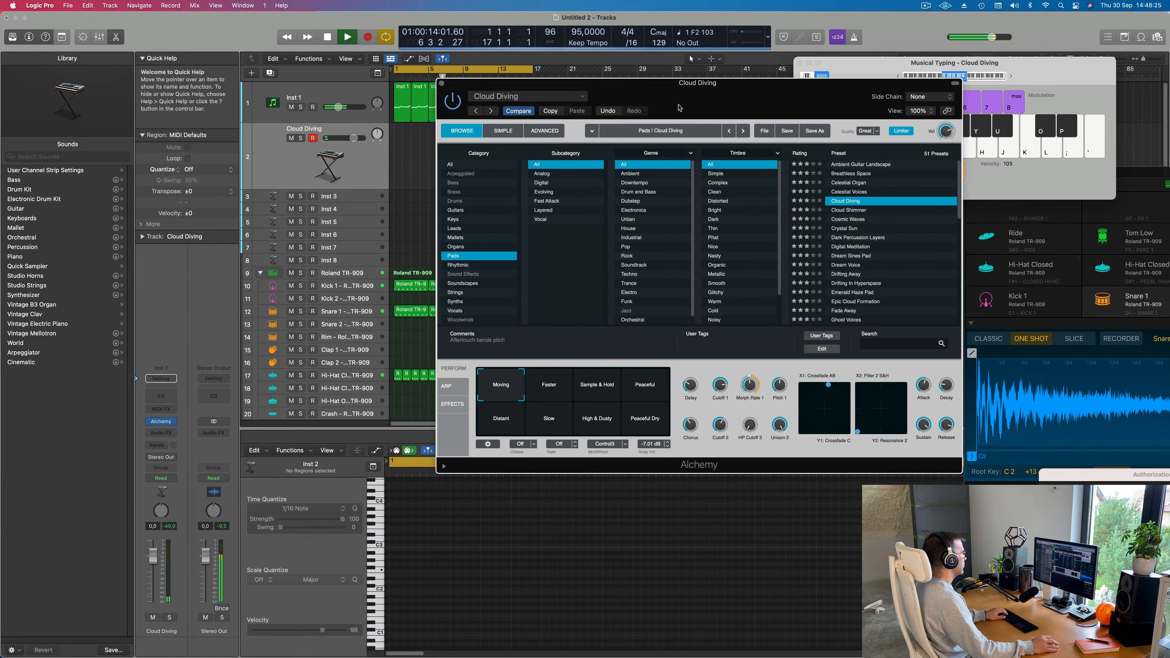
{"action": "scroll", "coordinate": [852, 240], "scroll_direction": "down", "scroll_amount": 2}
{"action": "left_click", "coordinate": [854, 230]}
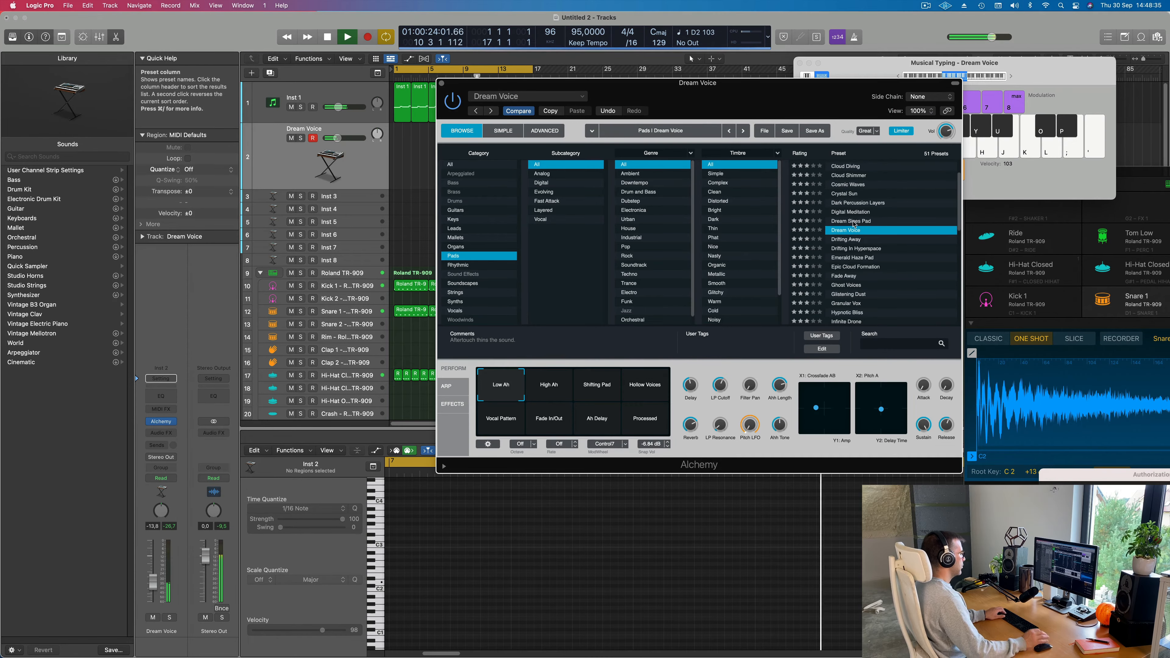
{"action": "key", "text": "s"}
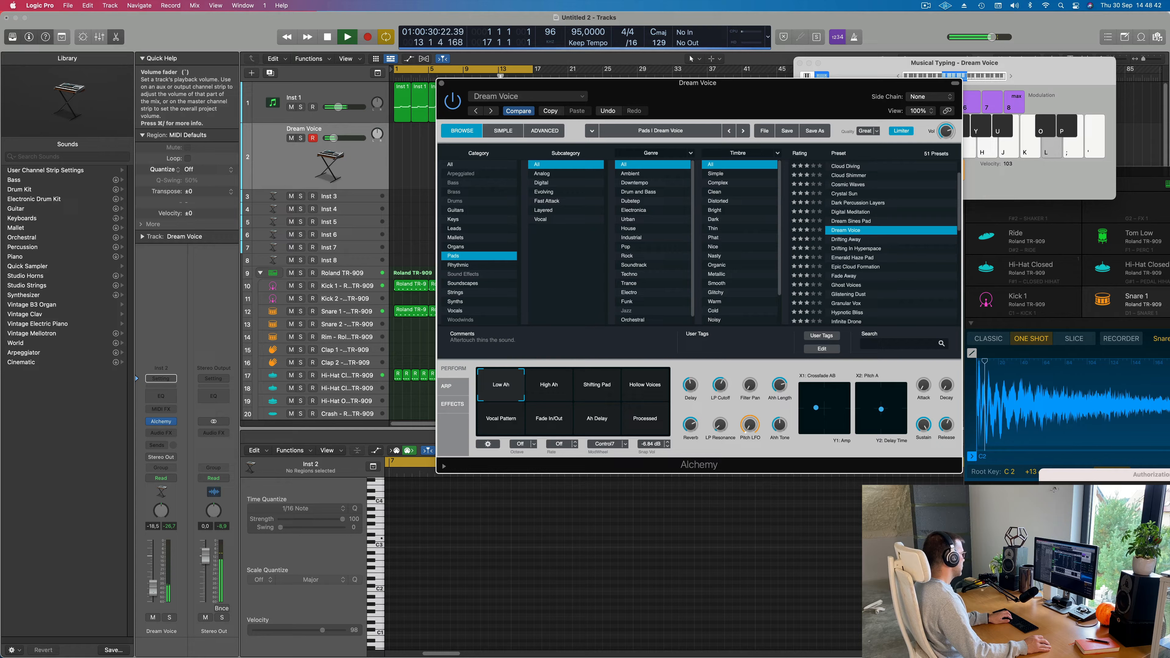
Step: Set the Dream Voice track volume to -16.0 dB and try single pad notes over the loop
{"action": "left_click_drag", "start_coordinate": [153, 586], "coordinate": [154, 595]}
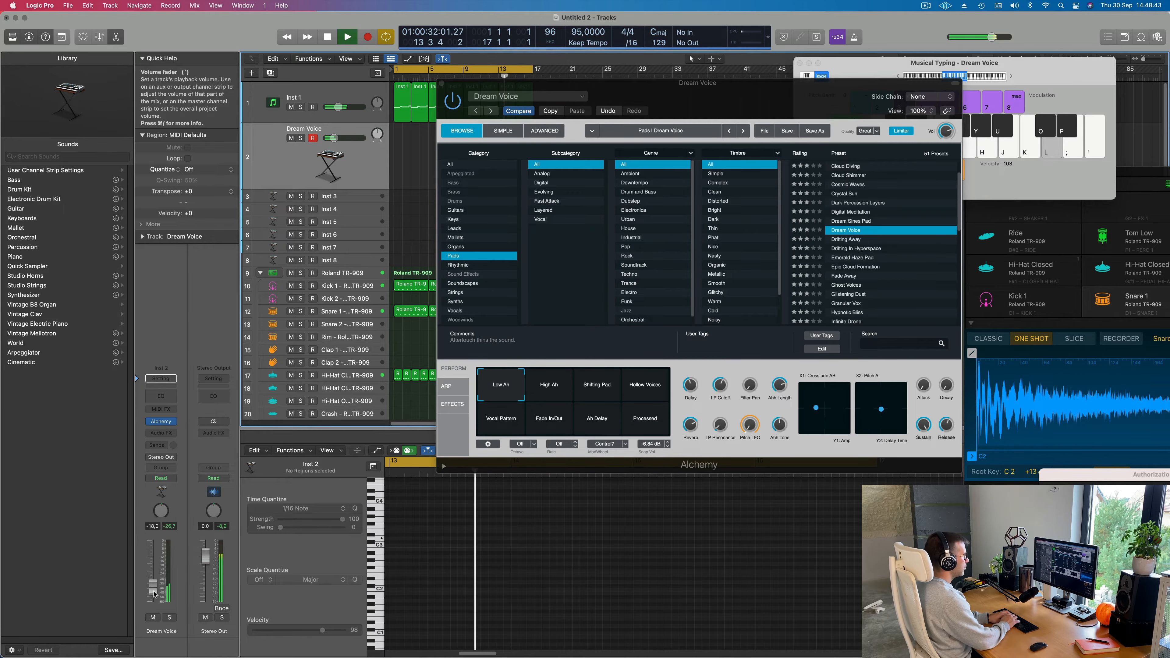
{"action": "key", "text": "apostrophe"}
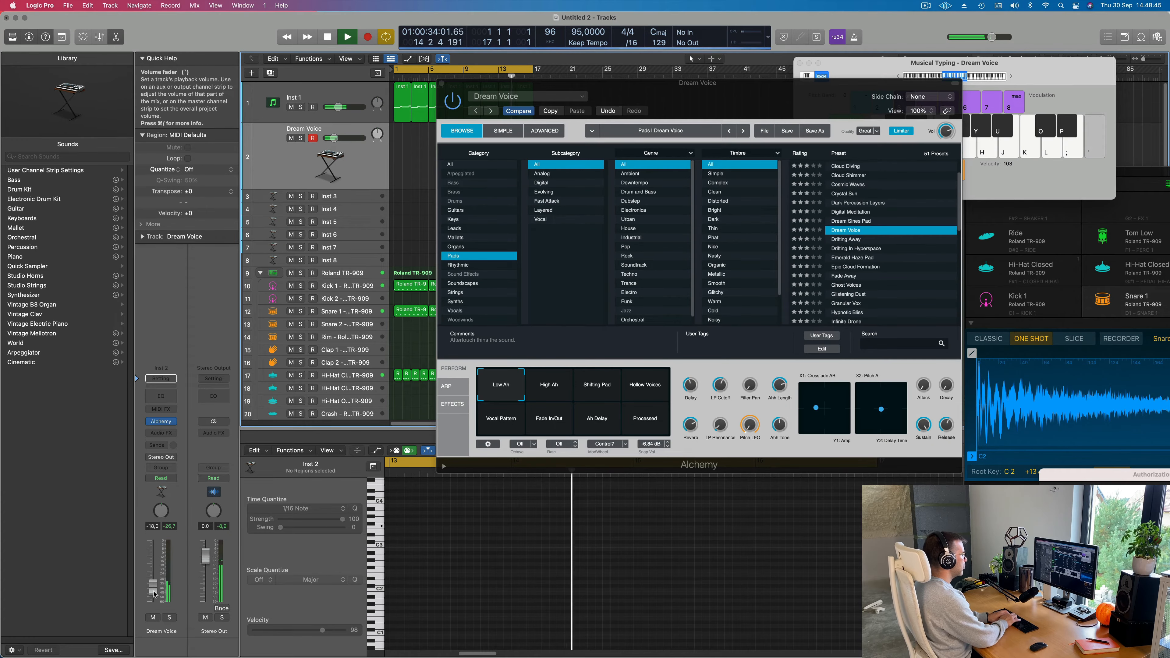
{"action": "key", "text": "k"}
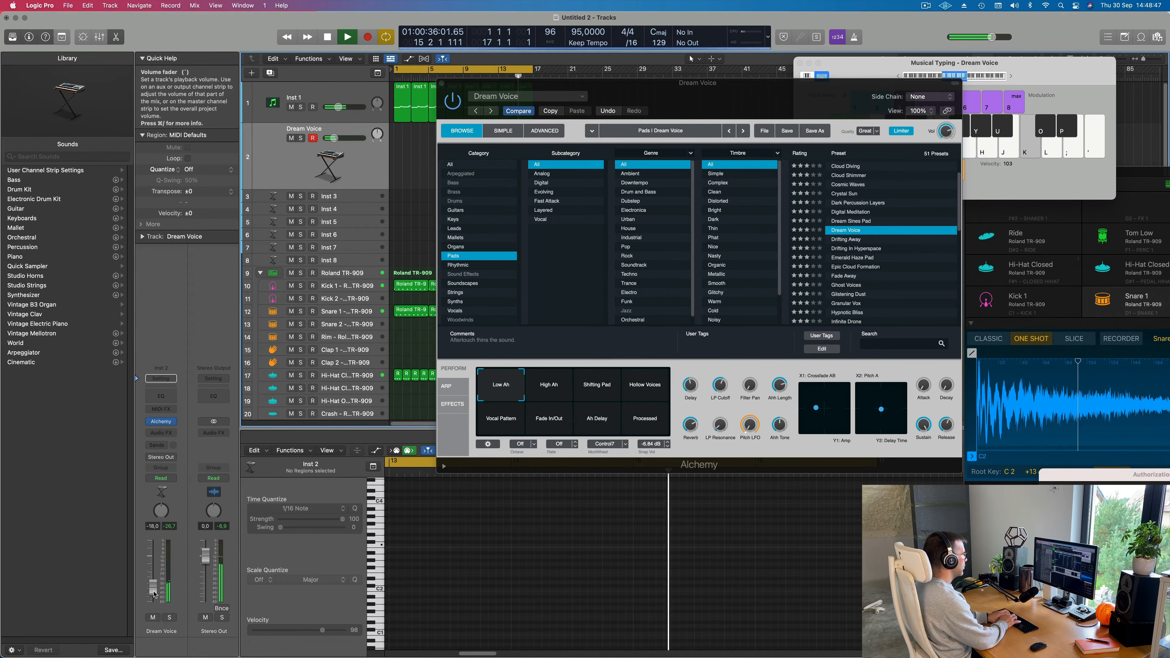
{"action": "key", "text": "j"}
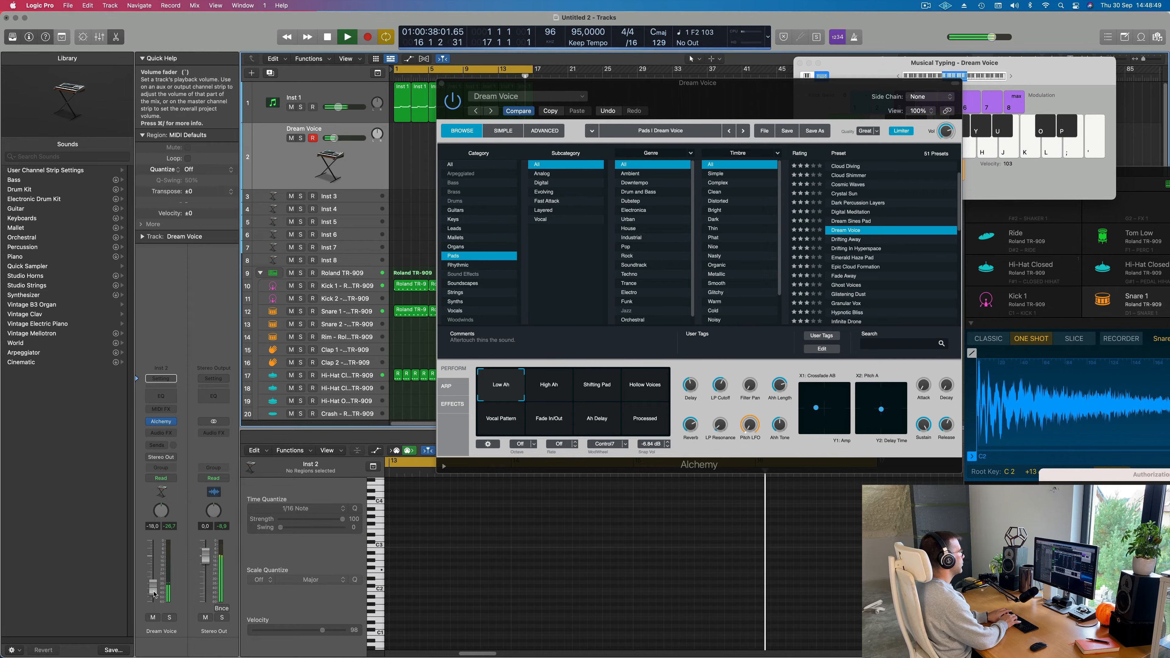
{"action": "key", "text": "l"}
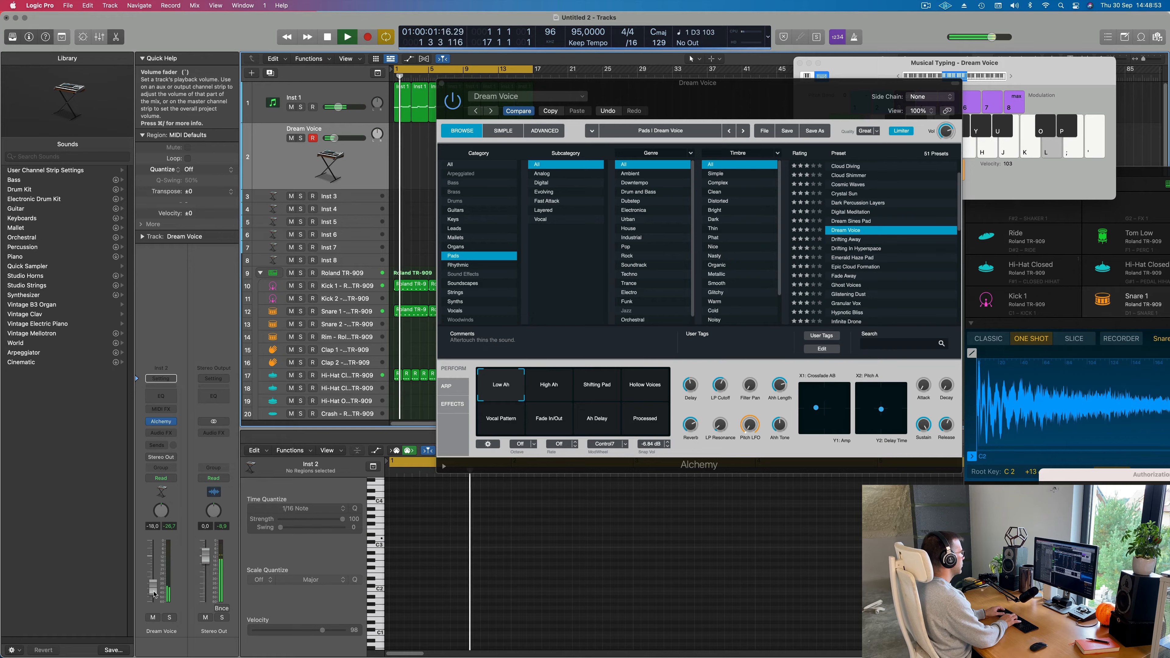
Step: Record a rhythmic pattern of repeated D3 notes on the Dream Voice track, and stop the recording
{"action": "key", "text": "r"}
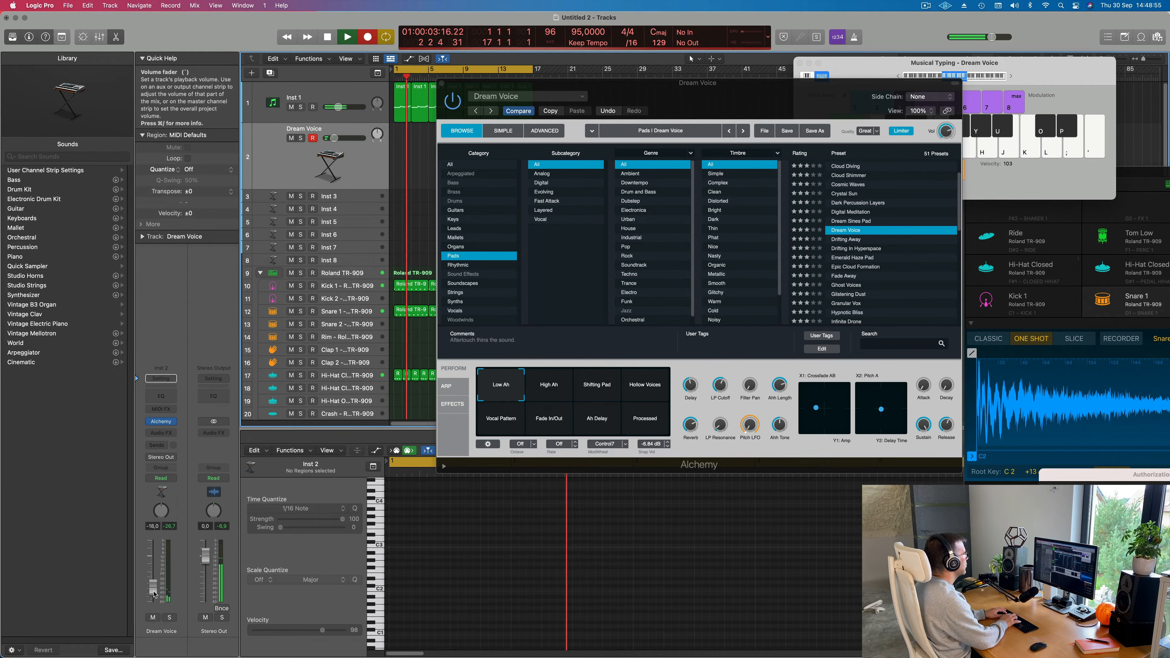
{"action": "key", "text": "l"}
{"action": "key", "text": "l"}
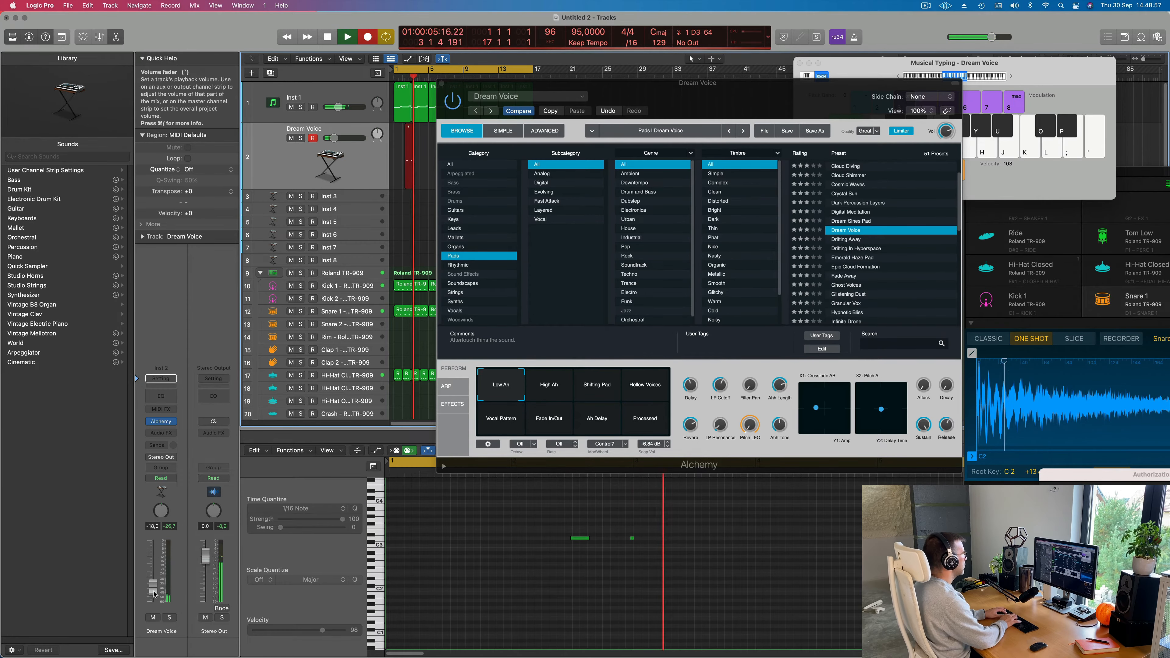
{"action": "key", "text": "l"}
{"action": "key", "text": "l"}
{"action": "key", "text": "l"}
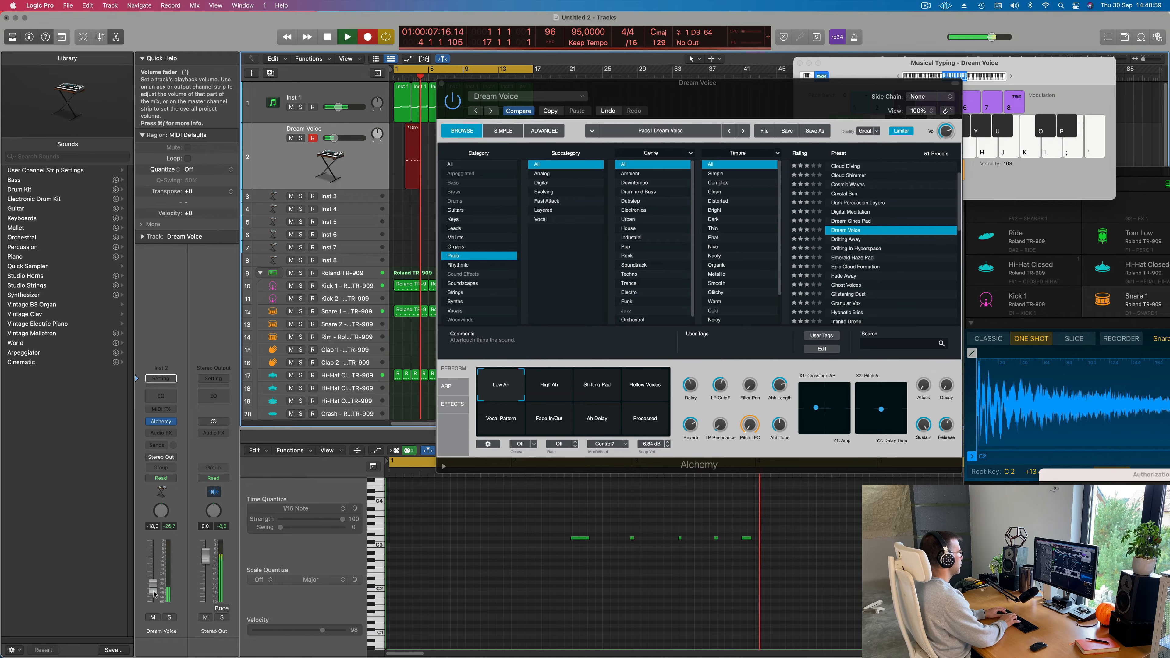
{"action": "key", "text": "l"}
{"action": "key", "text": "l"}
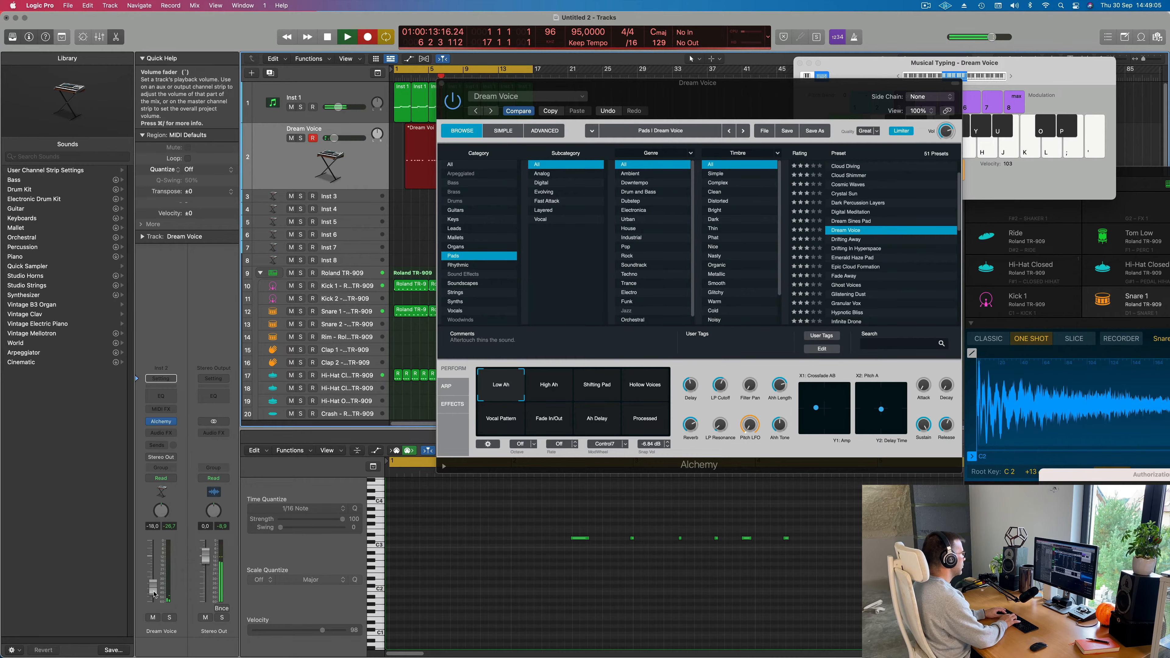
{"action": "key", "text": "space"}
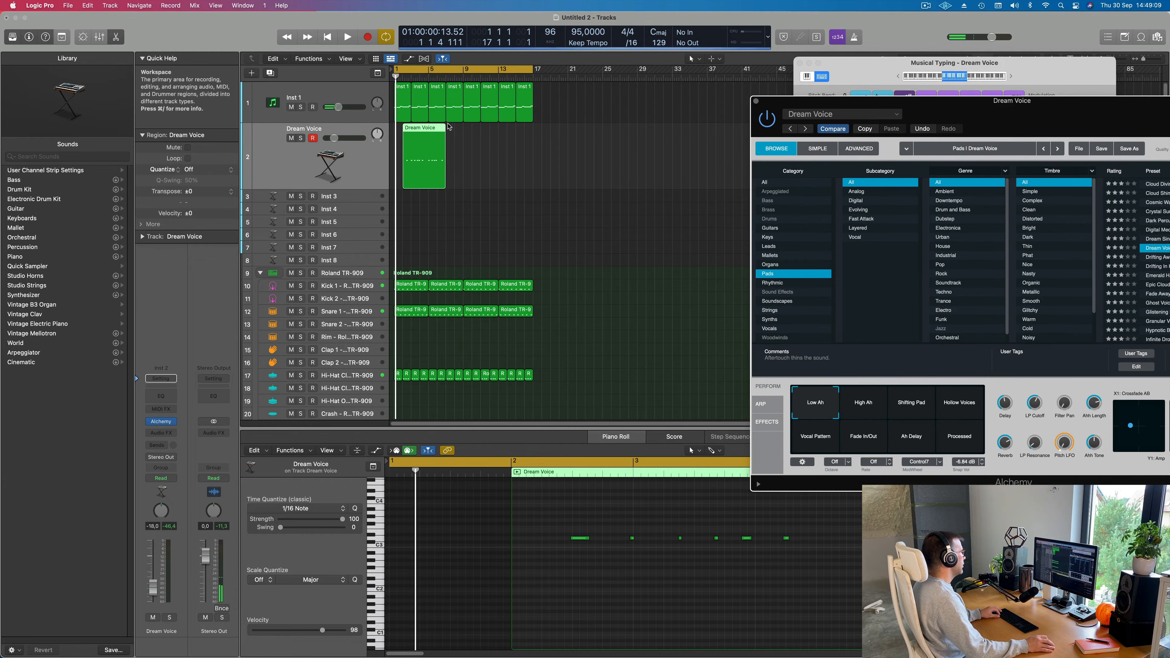
Step: Cut the Dream Voice region down to the two bars from bar 5 and move that part to bar 1 for playback
{"action": "key", "text": "space"}
{"action": "left_click", "coordinate": [426, 131]}
{"action": "key", "text": "space"}
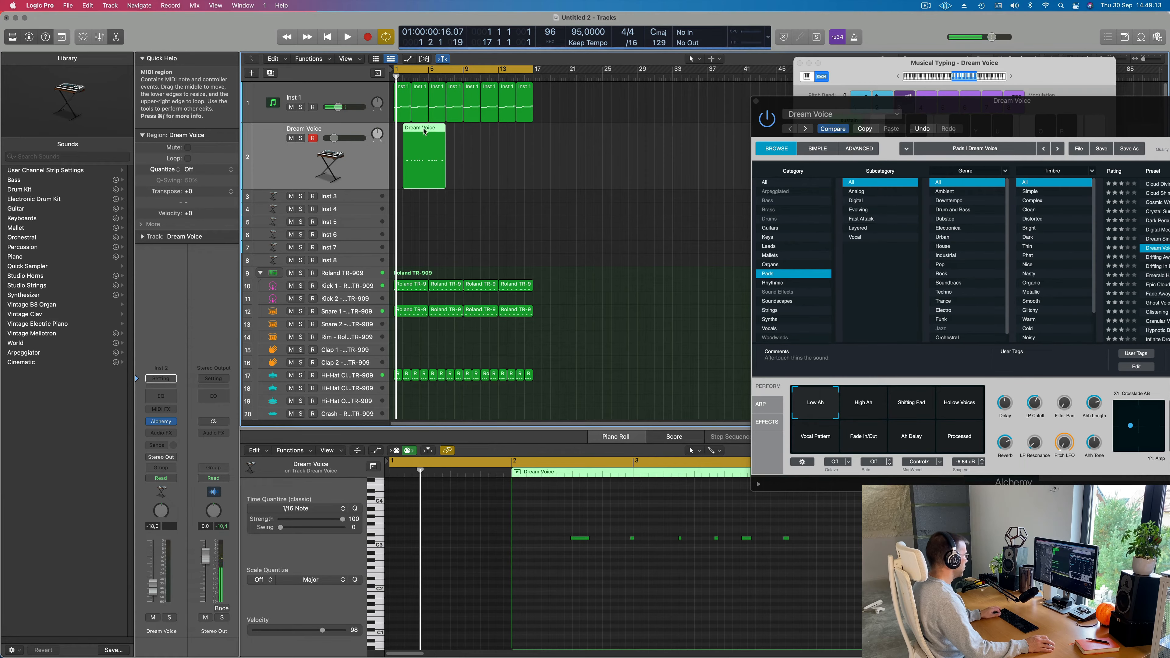
{"action": "left_click", "coordinate": [424, 129]}
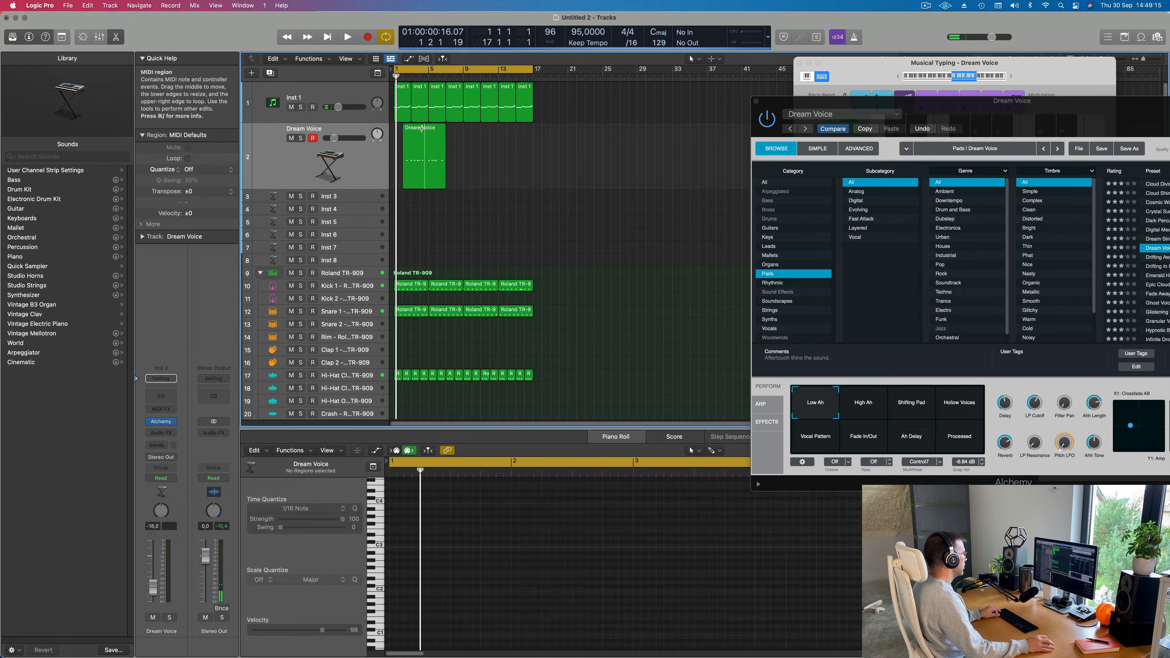
{"action": "left_click", "coordinate": [424, 129]}
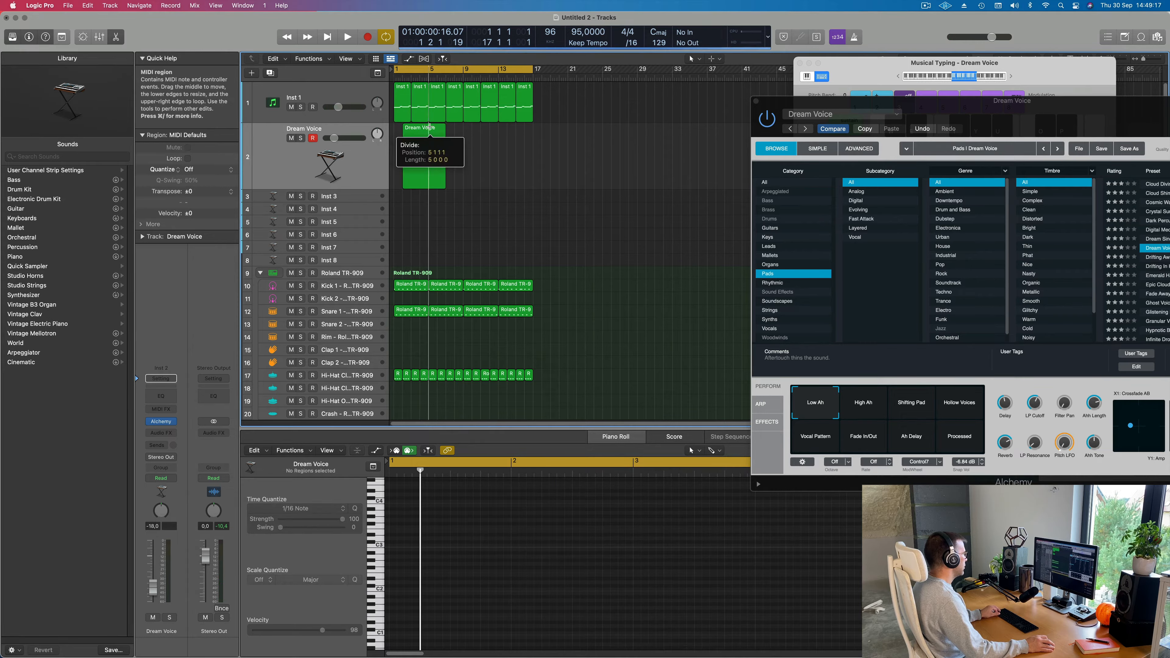
{"action": "left_click", "coordinate": [669, 236]}
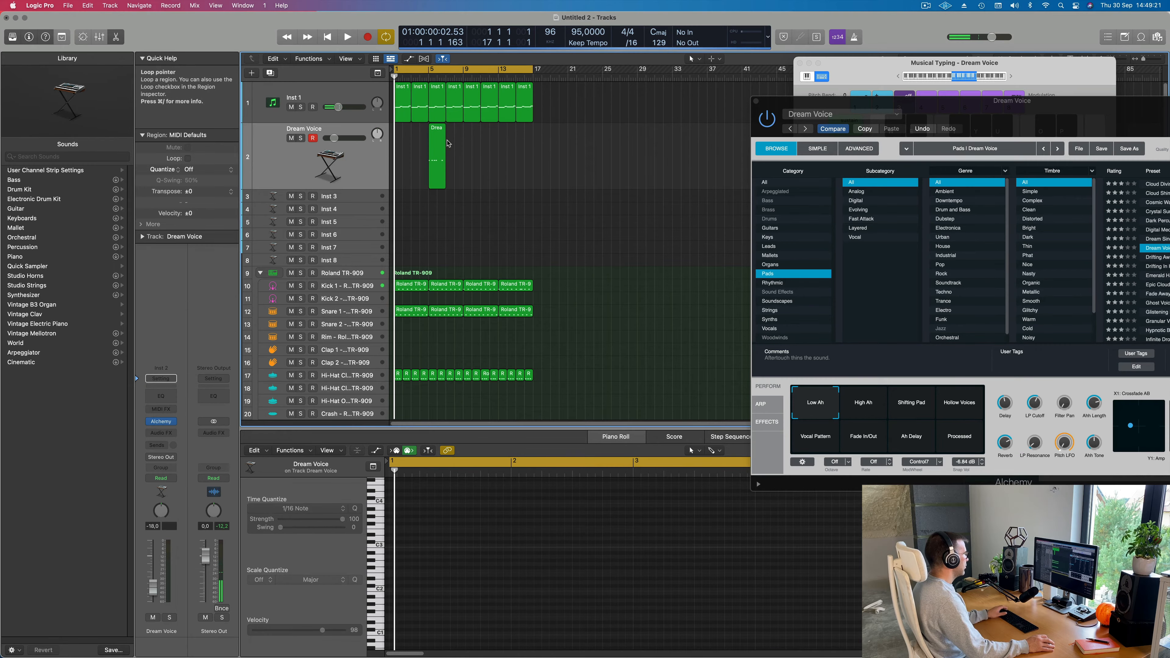
{"action": "left_click_drag", "start_coordinate": [413, 146], "coordinate": [400, 135]}
{"action": "key", "text": "space"}
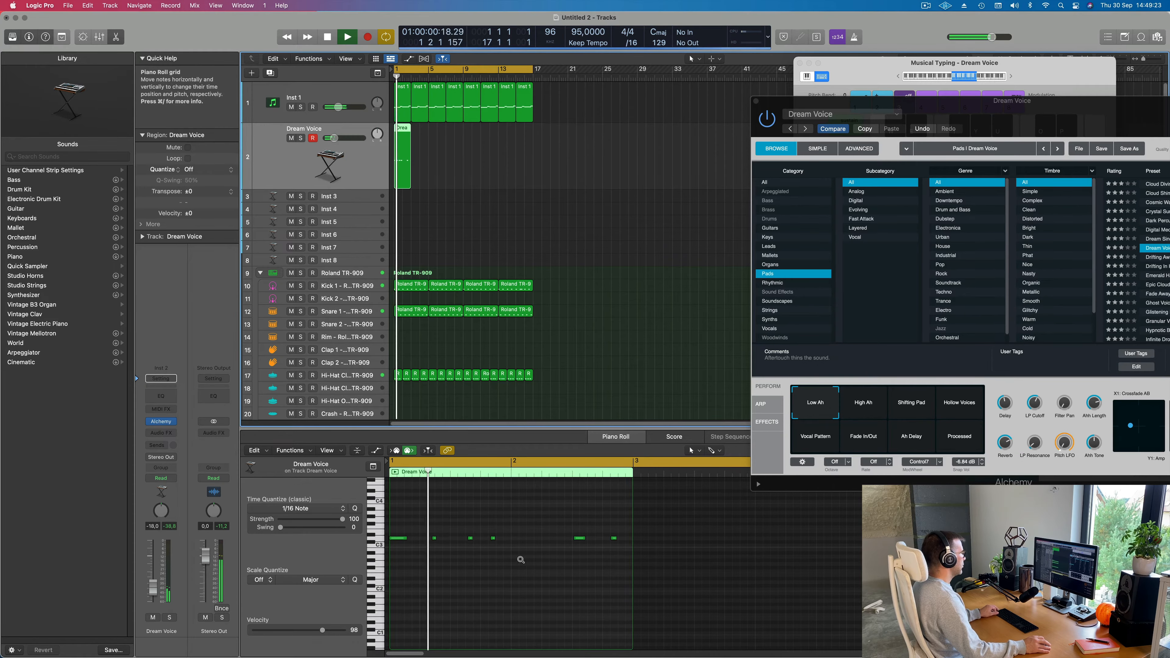
Step: Quantize all notes of the Dream Voice region to 1/16 in the Piano Roll and play them back
{"action": "key", "text": "space"}
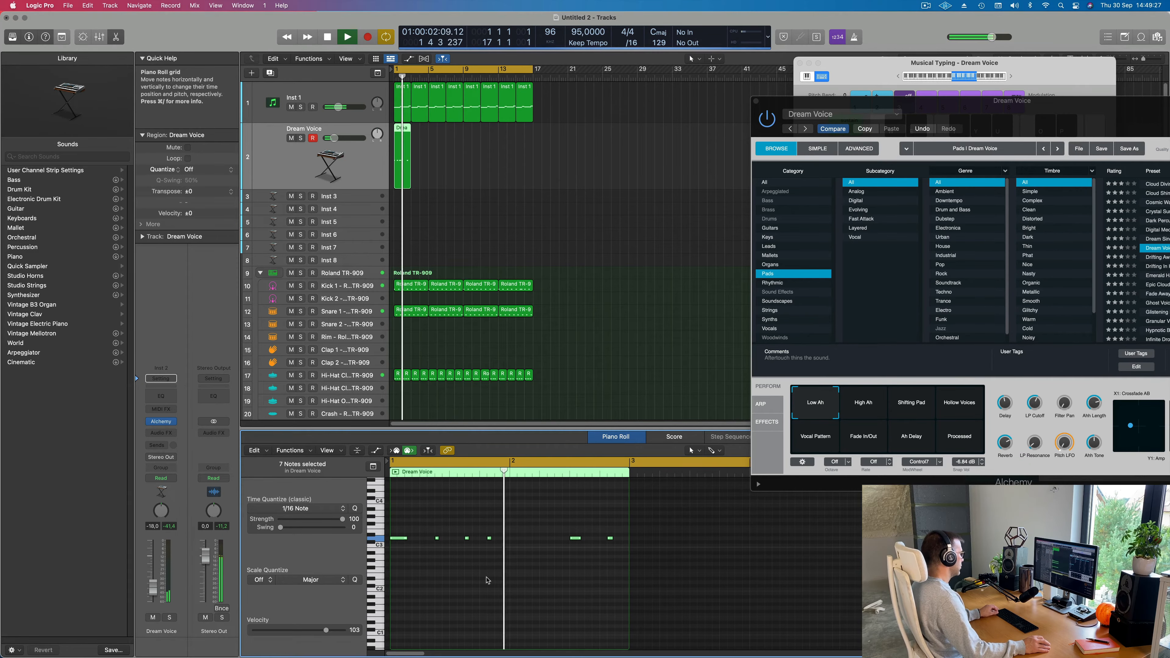
{"action": "scroll", "coordinate": [482, 581], "scroll_direction": "left", "scroll_amount": 2}
{"action": "scroll", "coordinate": [484, 581], "scroll_direction": "right", "scroll_amount": 2}
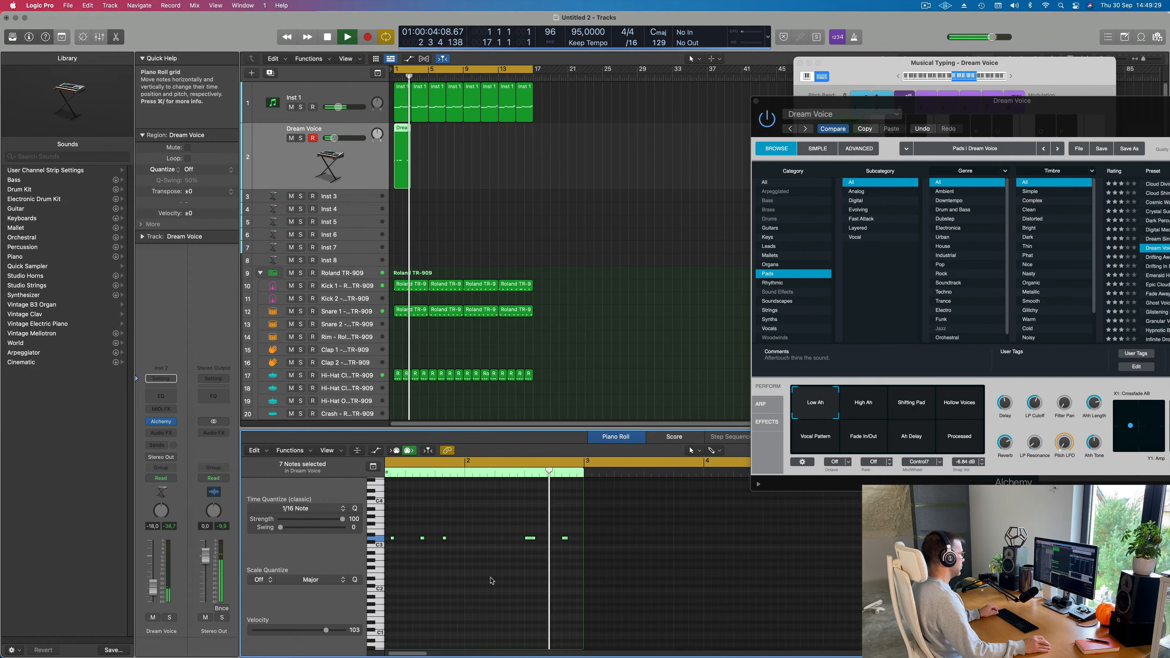
Step: Repeat the two-bar Dream Voice region seven times to fill its track up to bar 17
{"action": "left_click", "coordinate": [399, 163]}
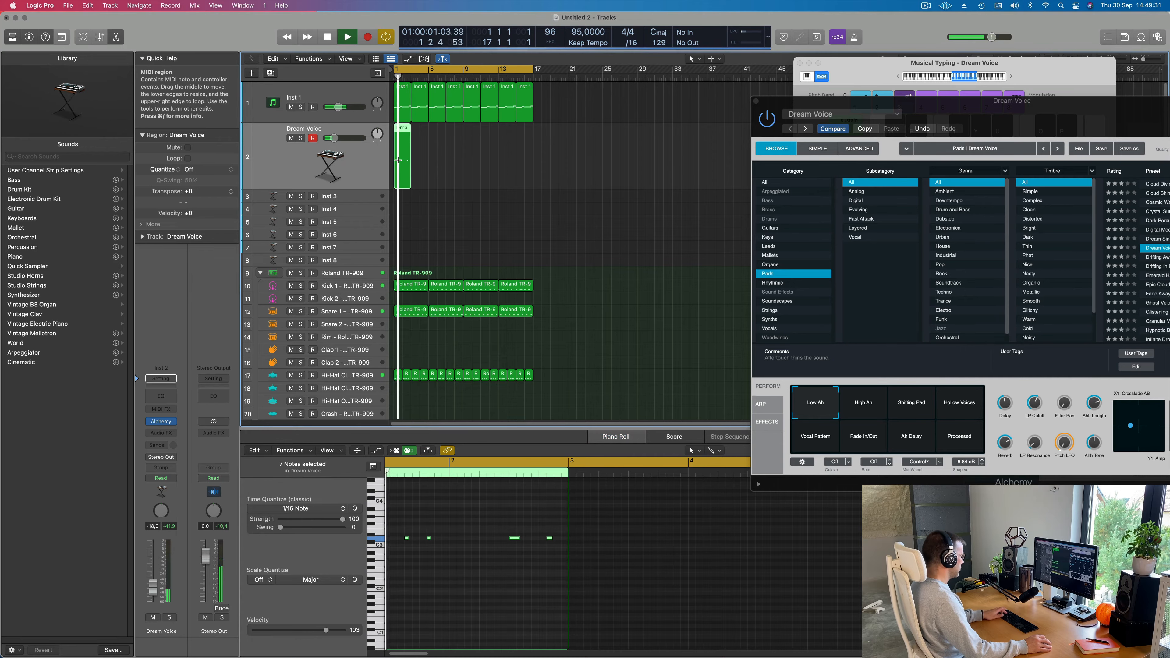
{"action": "key", "text": "super+r"}
{"action": "key", "text": "super+r"}
{"action": "key", "text": "super+r"}
{"action": "key", "text": "super+r"}
{"action": "key", "text": "super+r"}
{"action": "key", "text": "super+r"}
{"action": "key", "text": "super+r"}
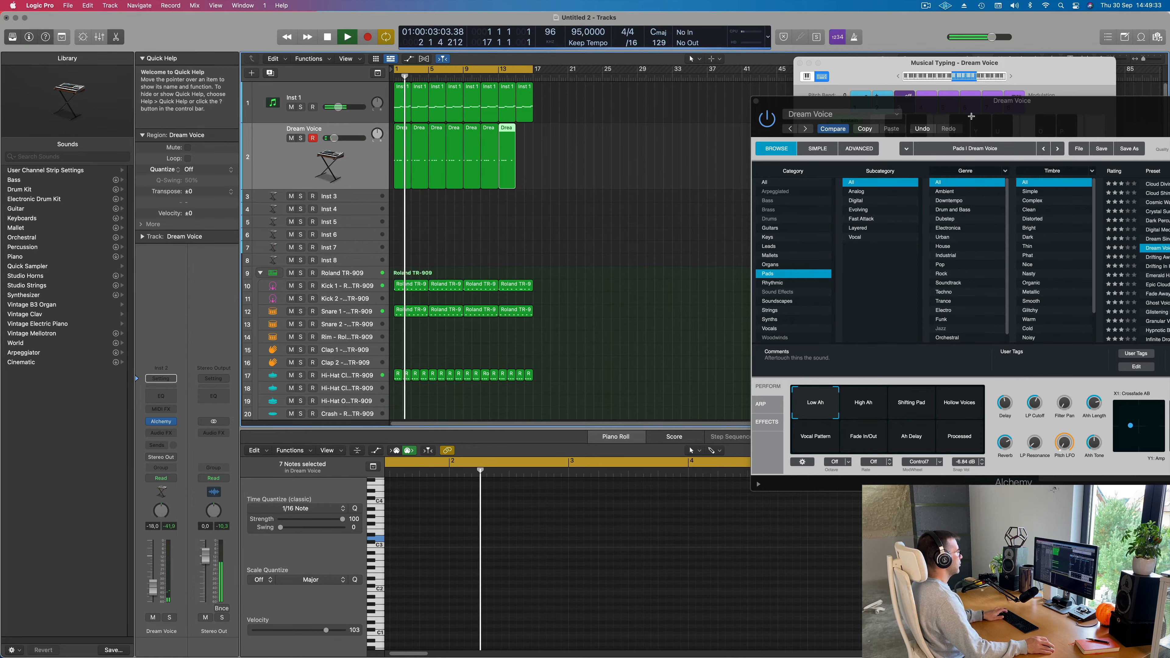
Step: In the first Dream Voice region, move the short note just before bar 2 one sixteenth later and replay from the start
{"action": "left_click", "coordinate": [406, 156]}
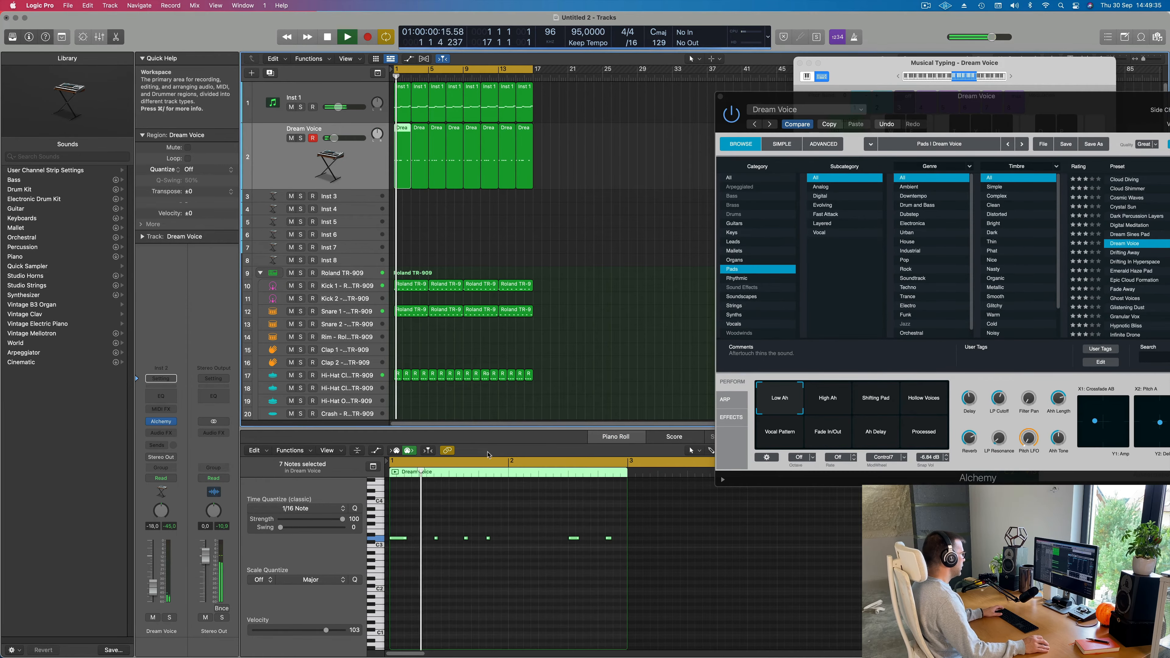
{"action": "left_click", "coordinate": [485, 538]}
{"action": "key", "text": "space"}
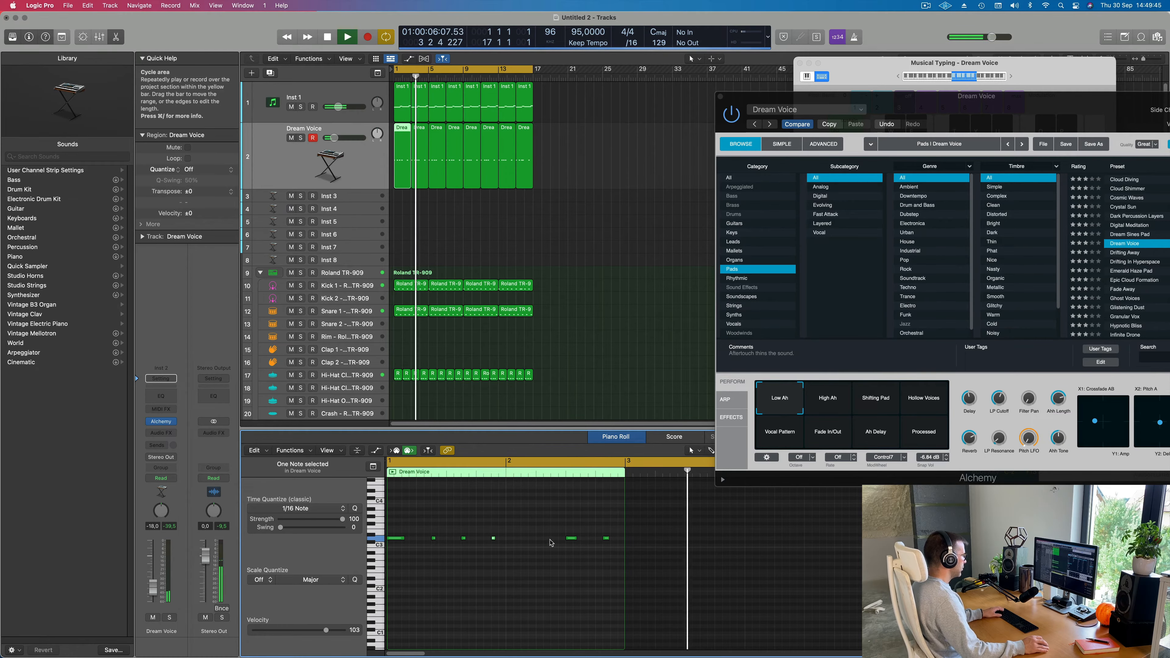
{"action": "key", "text": "Return"}
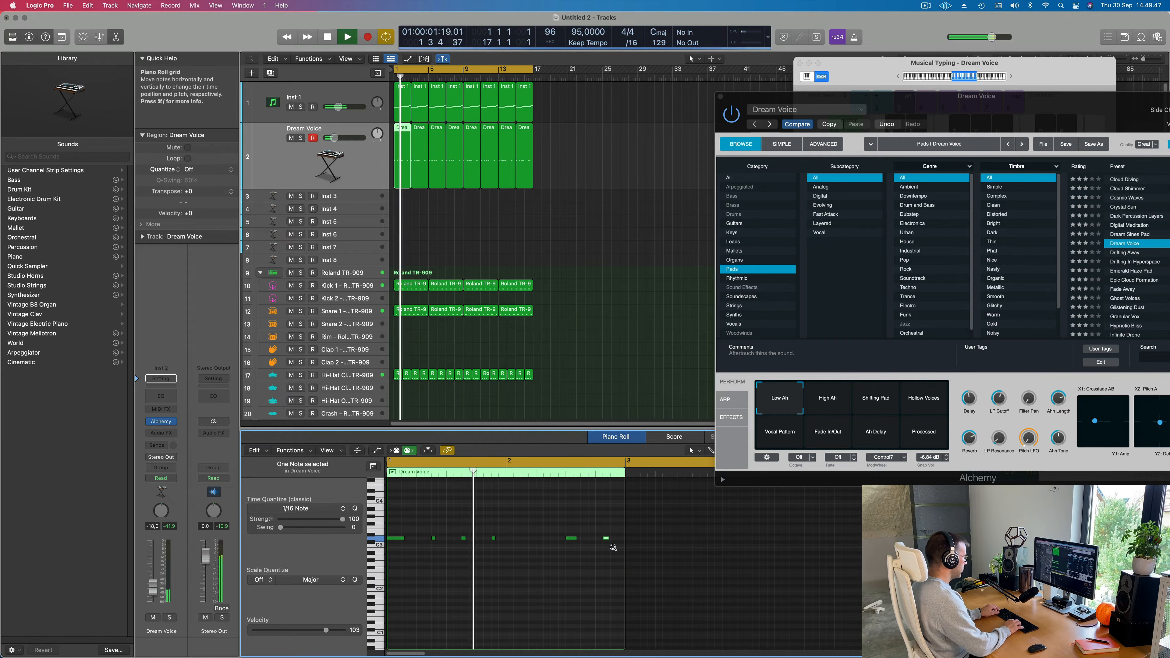
Step: Delete the old Dream Voice copies after the first region and repeat the edited region seven times up to bar 17
{"action": "left_click_drag", "start_coordinate": [567, 170], "coordinate": [392, 171]}
{"action": "key", "text": "Delete"}
{"action": "key", "text": "super+r"}
{"action": "key", "text": "super+r"}
{"action": "key", "text": "super+r"}
{"action": "key", "text": "super+r"}
{"action": "key", "text": "super+r"}
{"action": "key", "text": "super+r"}
{"action": "key", "text": "super+r"}
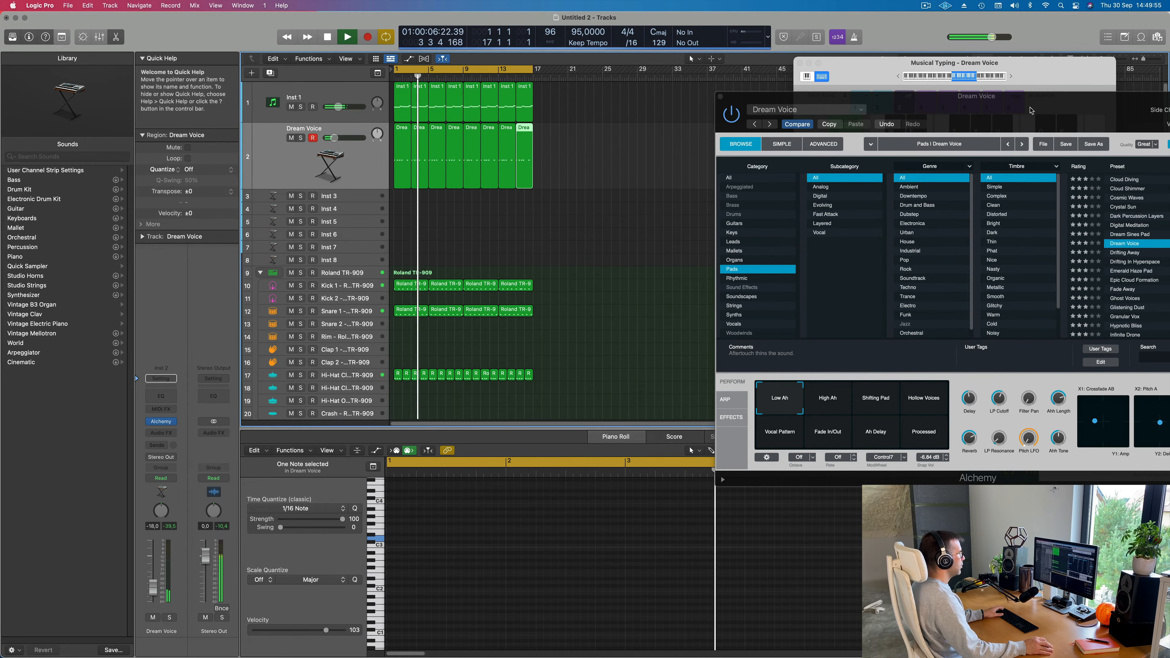
Step: Audition Alchemy's performance snapshots from High Ah through Fade In/Out over the loop, ending on Ah Delay
{"action": "left_click_drag", "start_coordinate": [1136, 104], "coordinate": [760, 72]}
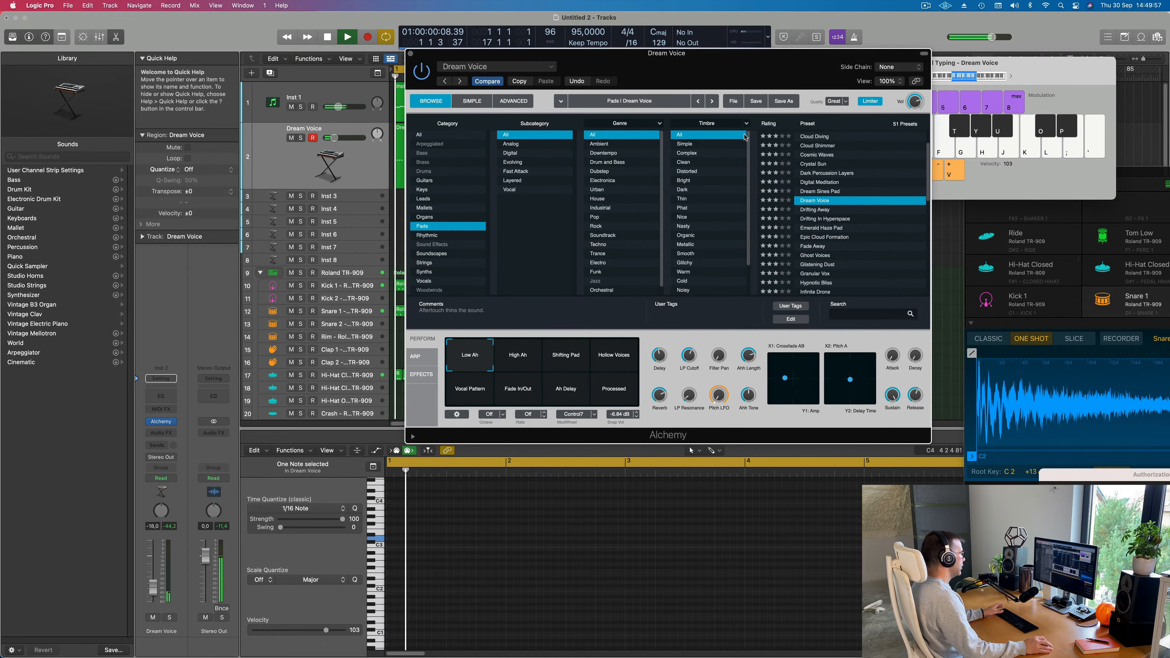
{"action": "left_click", "coordinate": [521, 359]}
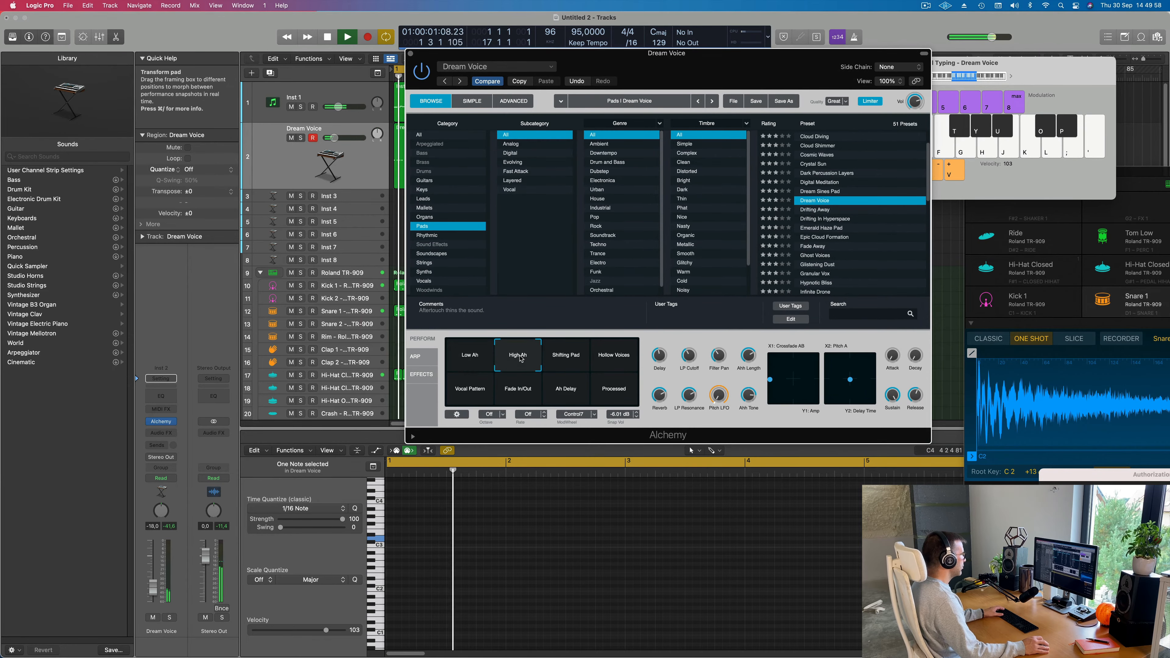
{"action": "left_click", "coordinate": [567, 362]}
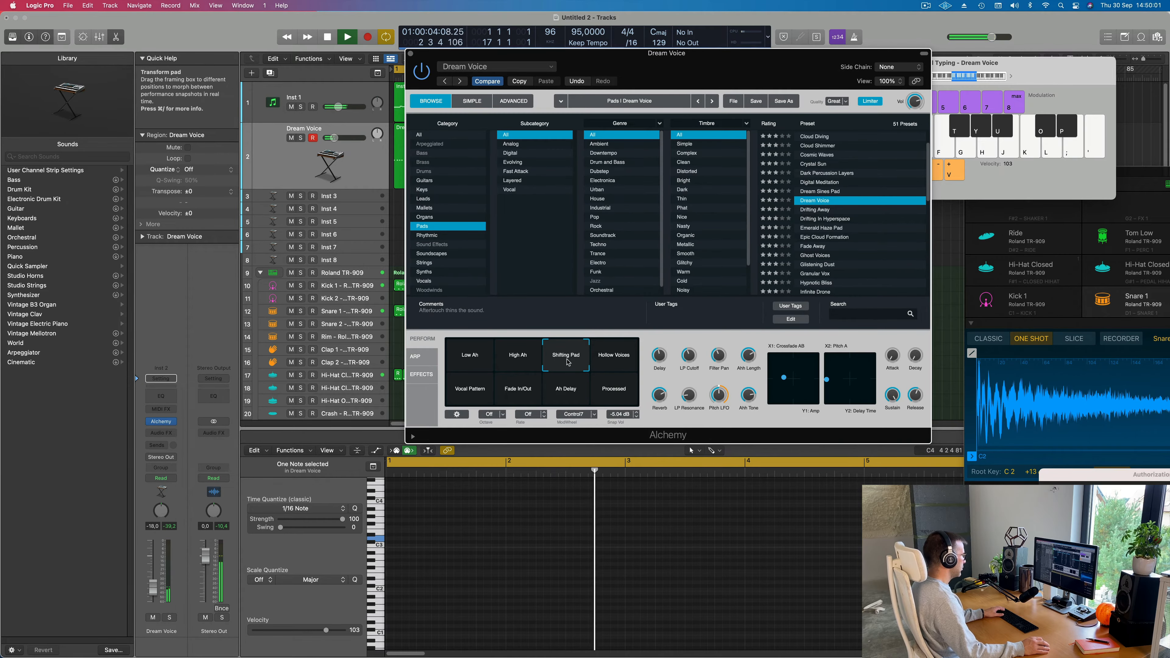
{"action": "left_click", "coordinate": [618, 360]}
{"action": "key", "text": "space"}
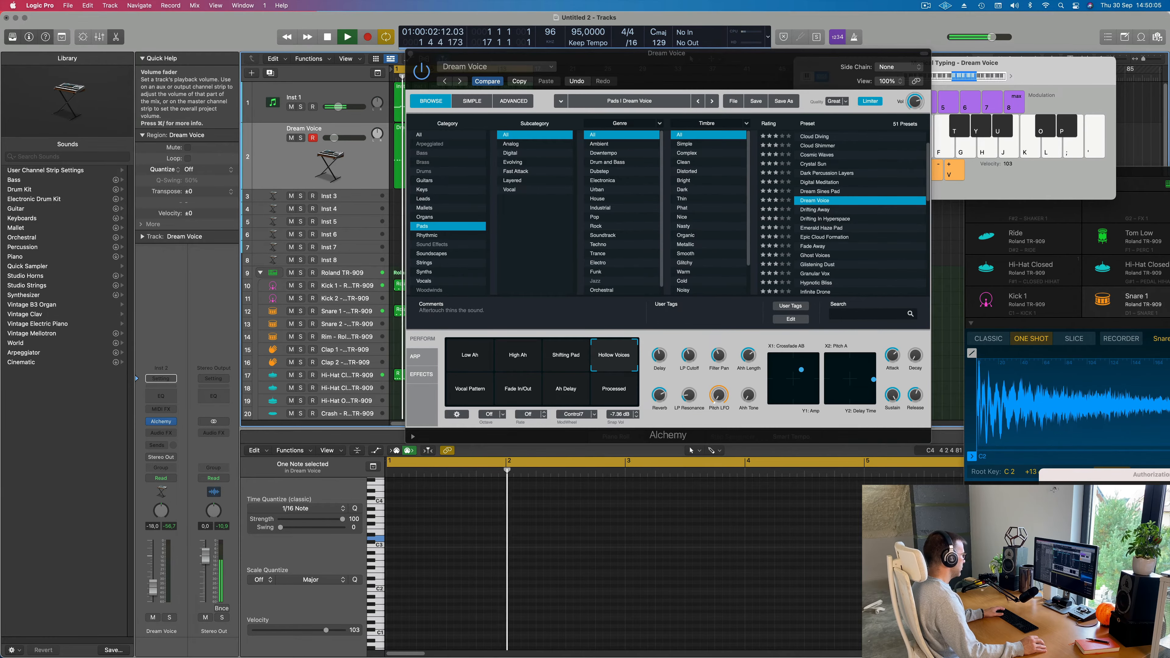
{"action": "left_click", "coordinate": [470, 390]}
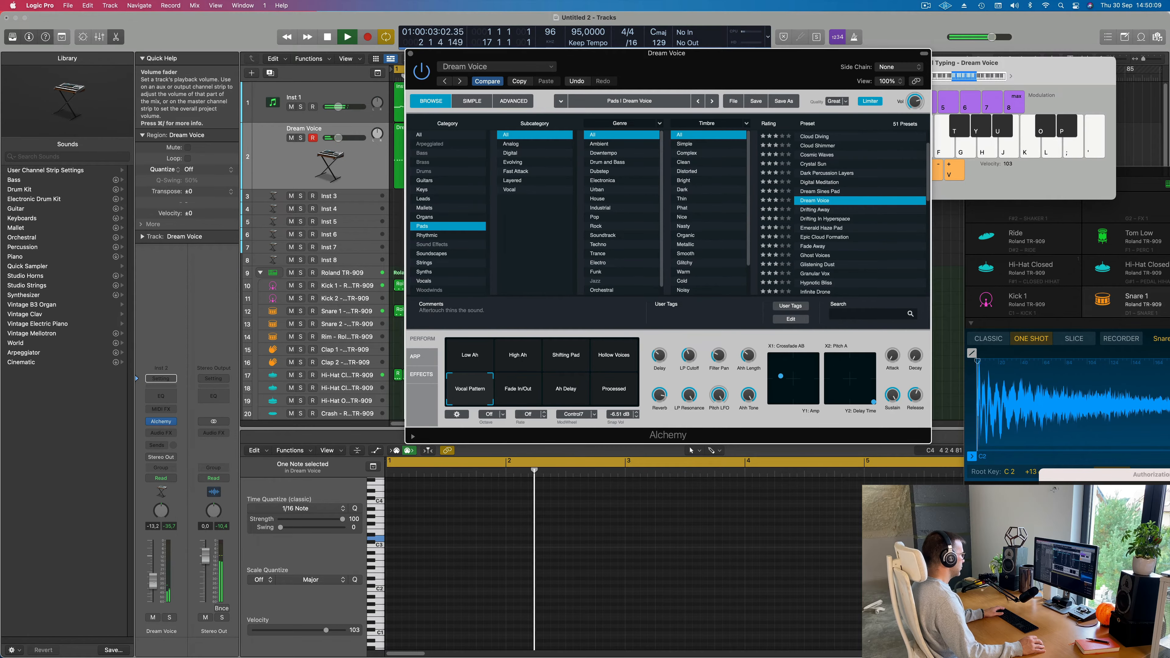
{"action": "key", "text": "space"}
{"action": "key", "text": "space"}
{"action": "left_click", "coordinate": [531, 405]}
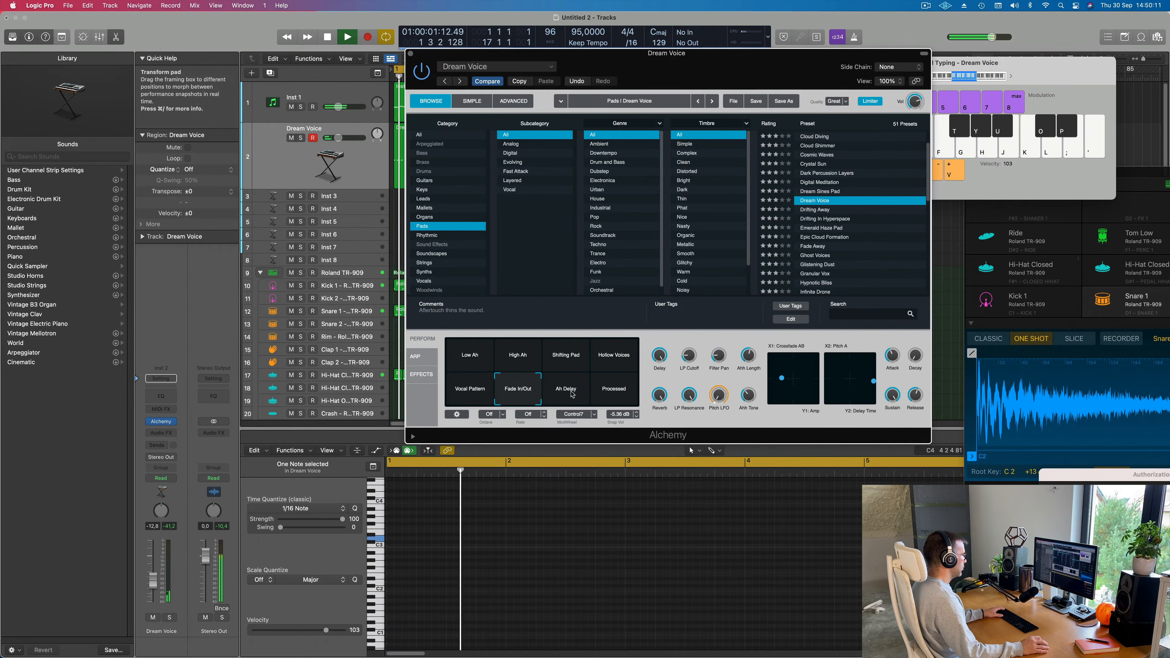
{"action": "left_click", "coordinate": [572, 393]}
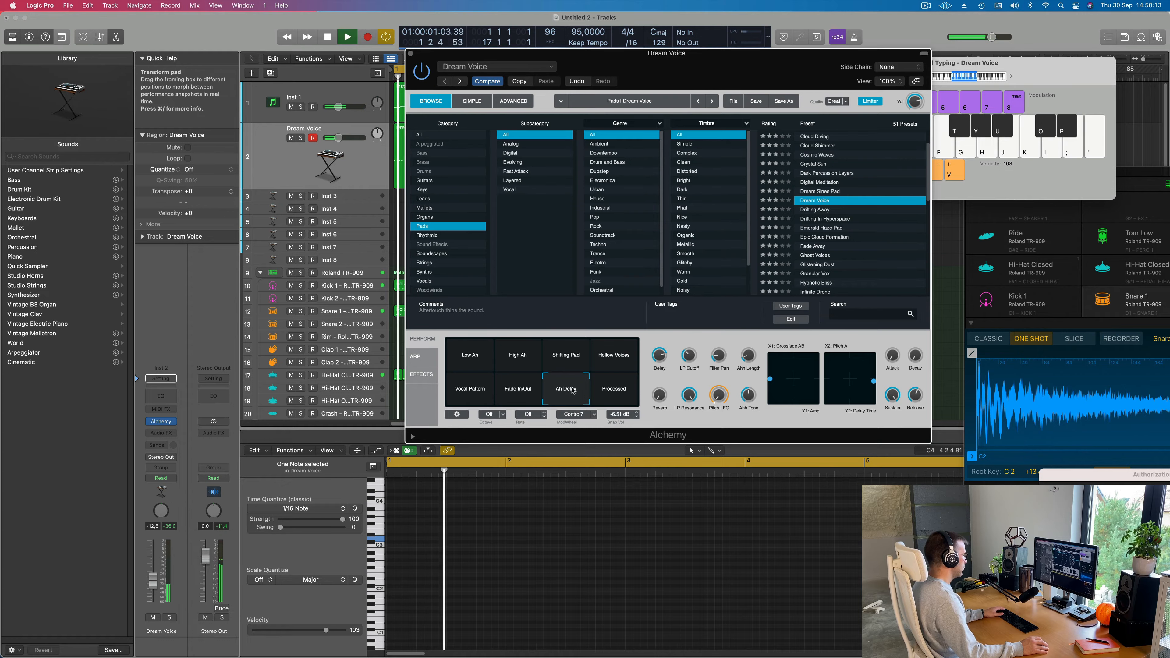
Step: Set the Dream Voice track volume to -16.4 dB and close the Alchemy window
{"action": "left_click_drag", "start_coordinate": [153, 588], "coordinate": [156, 591]}
{"action": "left_click_drag", "start_coordinate": [697, 73], "coordinate": [803, 112]}
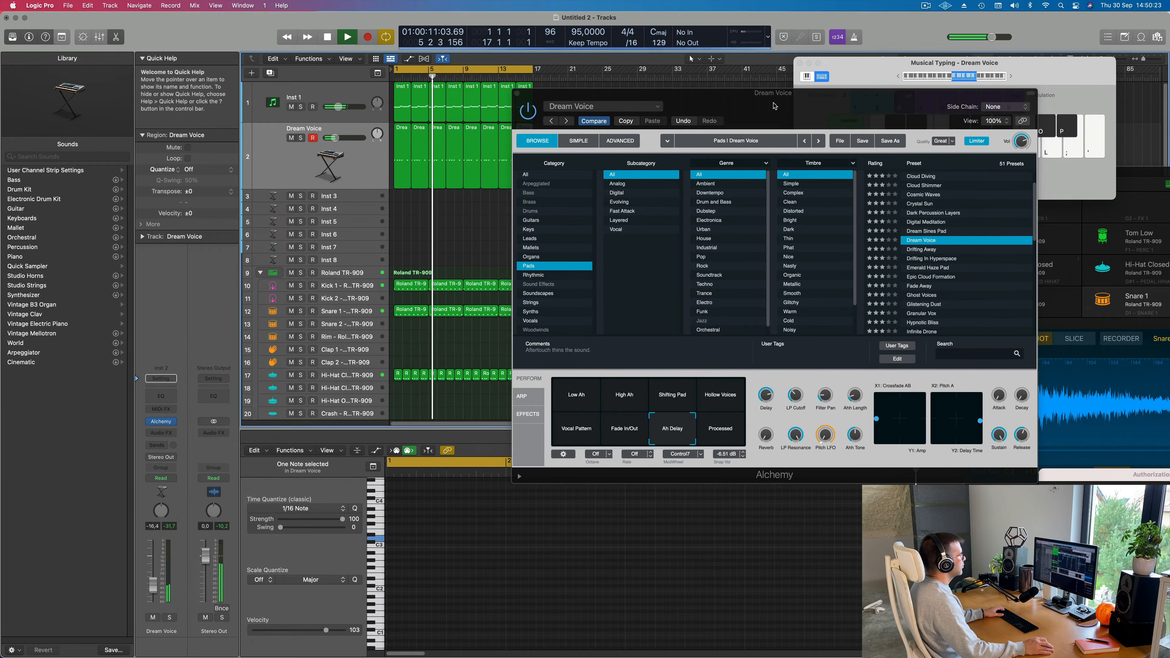
{"action": "left_click_drag", "start_coordinate": [526, 100], "coordinate": [489, 112]}
{"action": "left_click", "coordinate": [479, 105]}
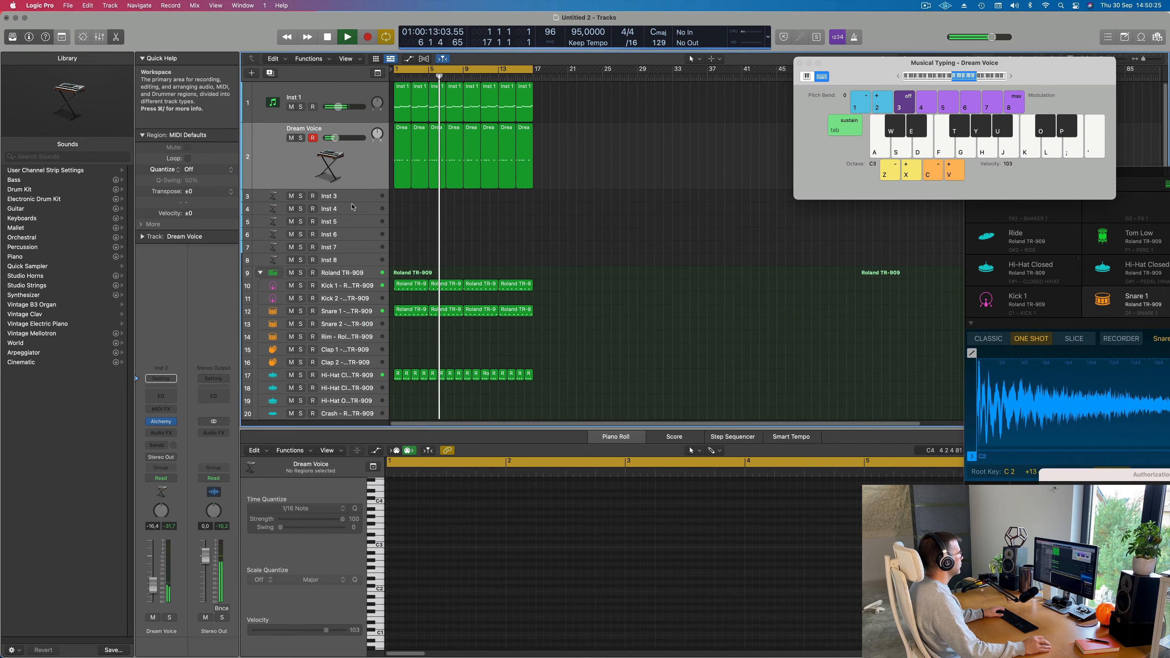
Step: Load a stereo Vintage B3 Organ on the Inst 3 track and enlarge that track's height
{"action": "left_click", "coordinate": [347, 199]}
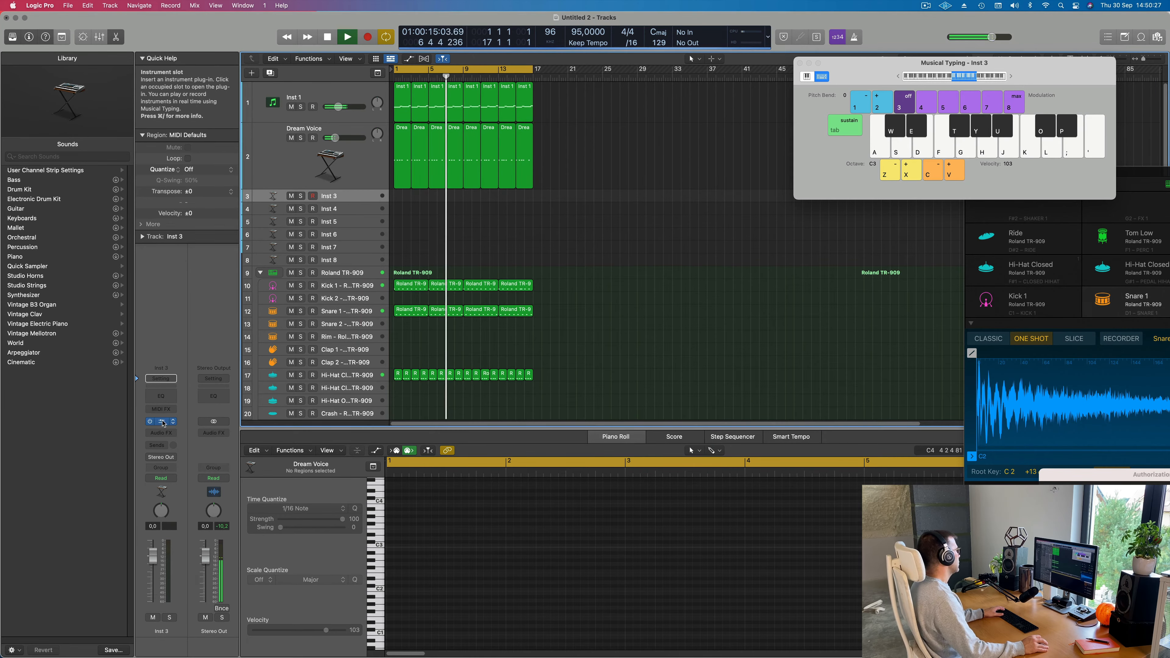
{"action": "left_click", "coordinate": [171, 423]}
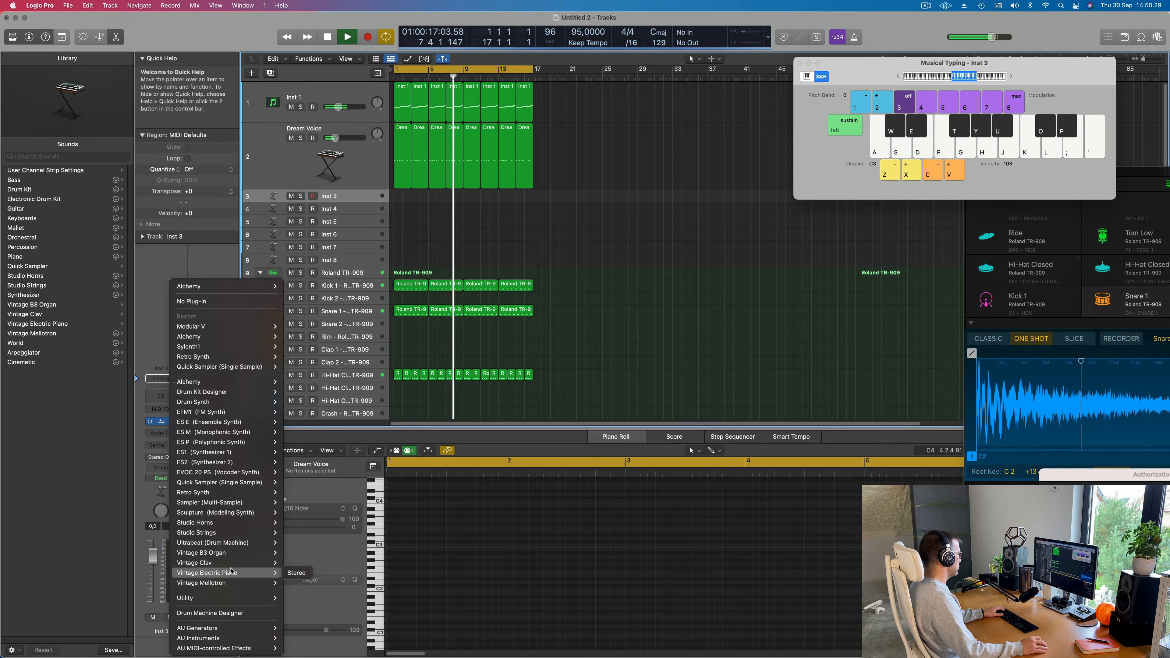
{"action": "mouse_move", "coordinate": [231, 554]}
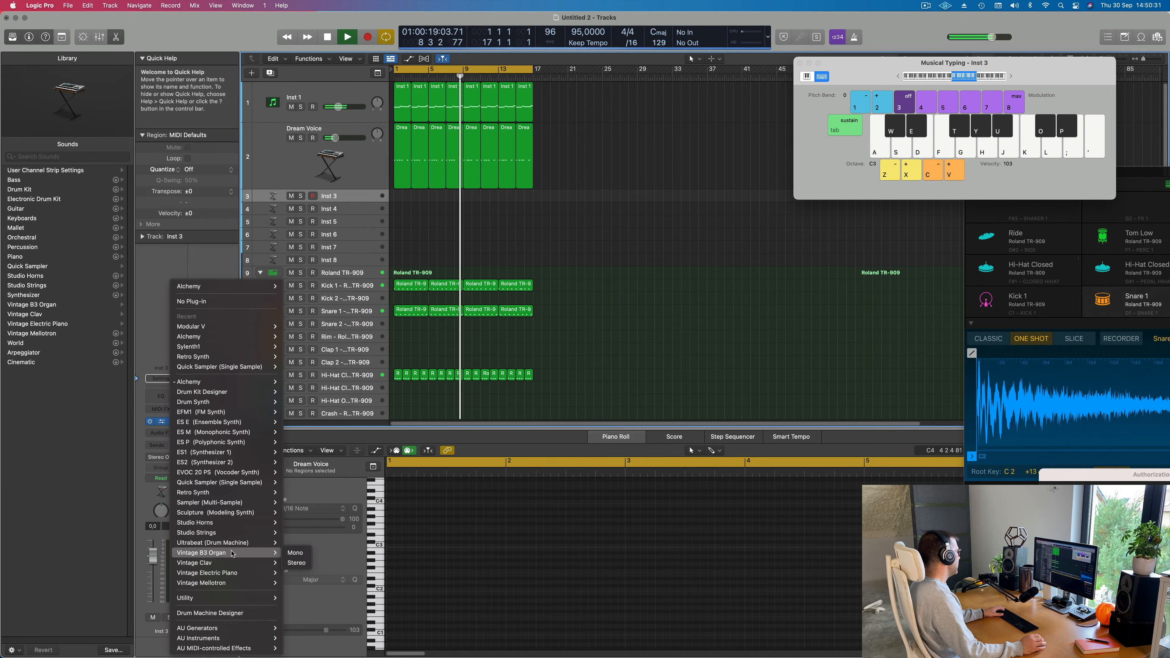
{"action": "left_click", "coordinate": [296, 564]}
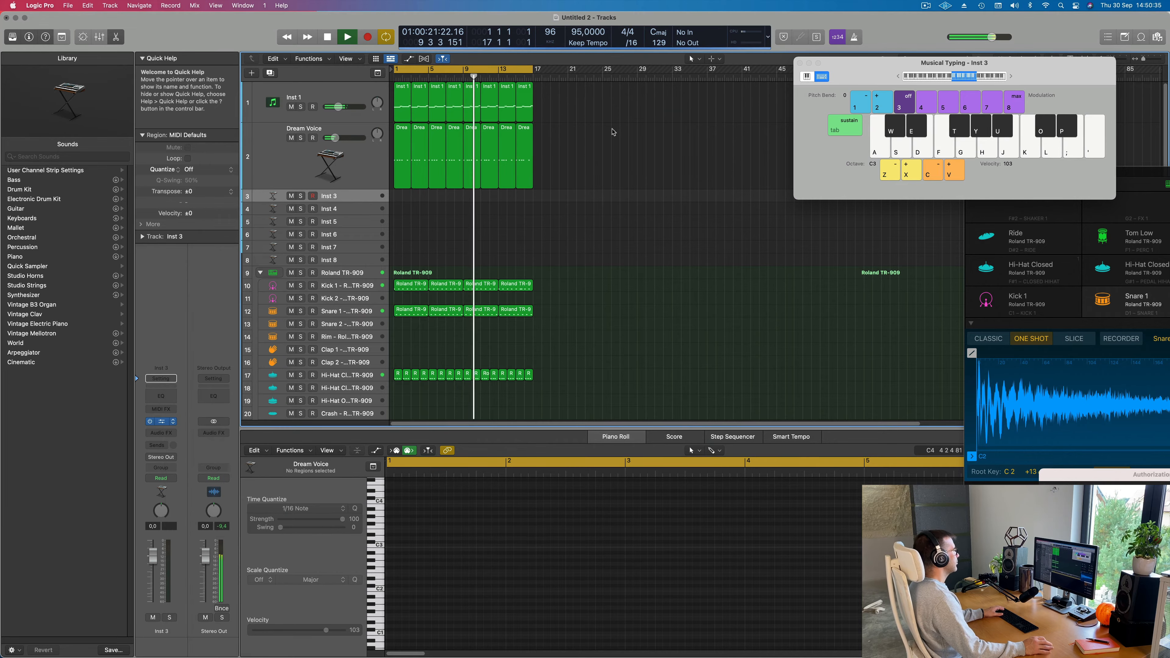
{"action": "left_click_drag", "start_coordinate": [611, 141], "coordinate": [852, 100]}
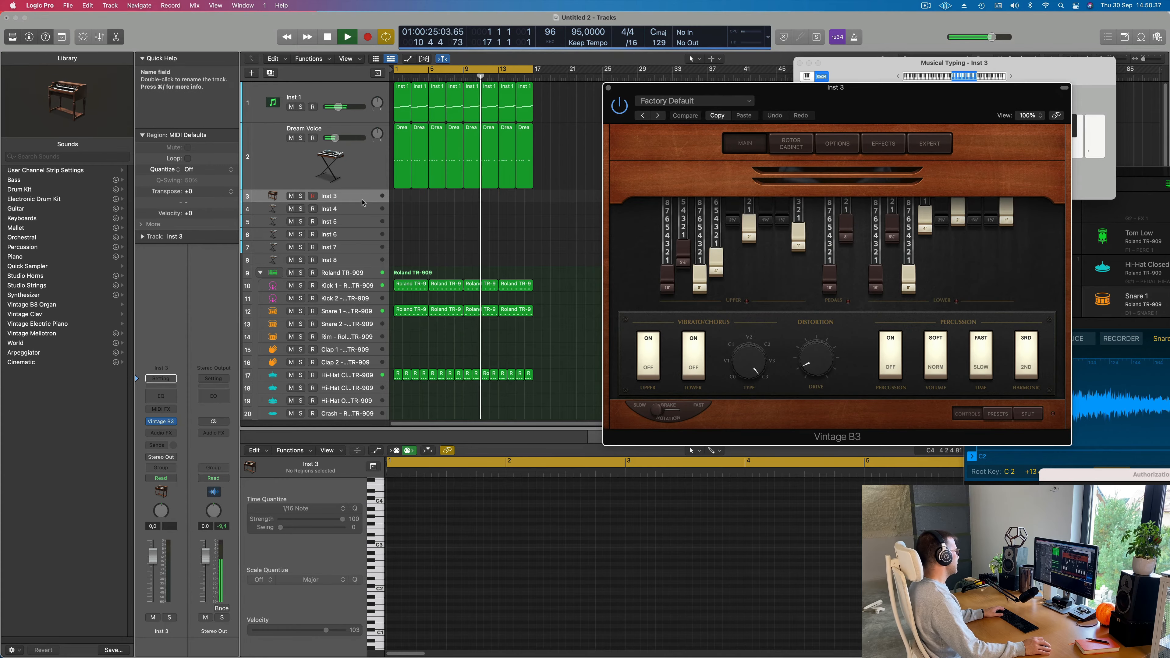
{"action": "left_click_drag", "start_coordinate": [361, 200], "coordinate": [361, 236]}
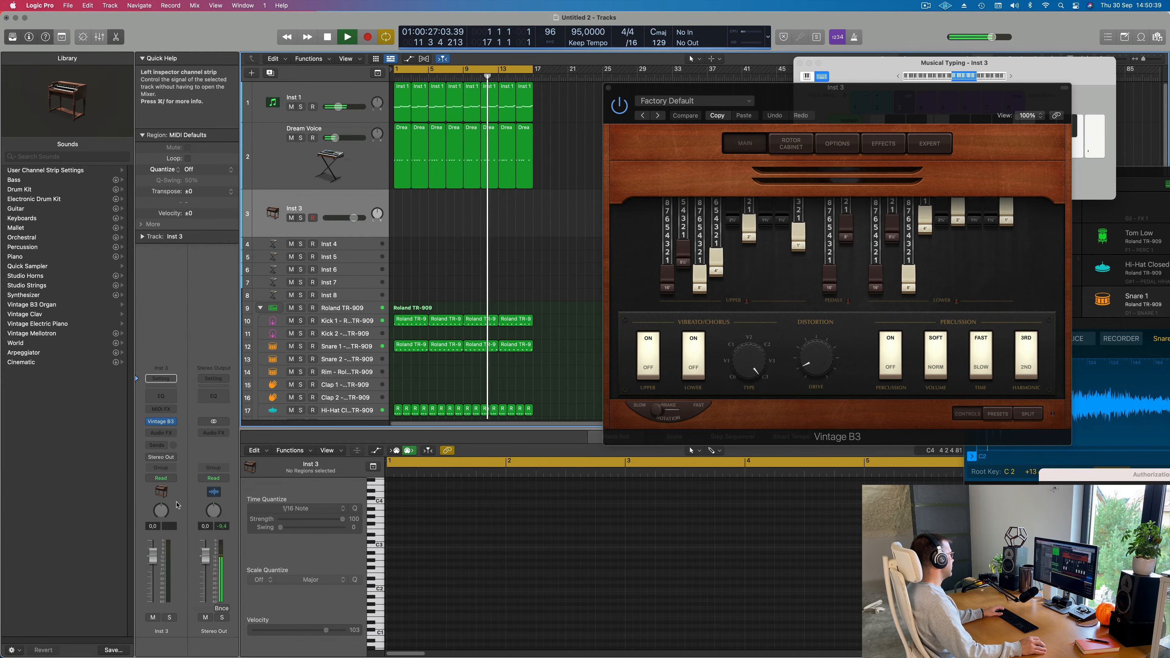
{"action": "left_click_drag", "start_coordinate": [811, 87], "coordinate": [742, 114]}
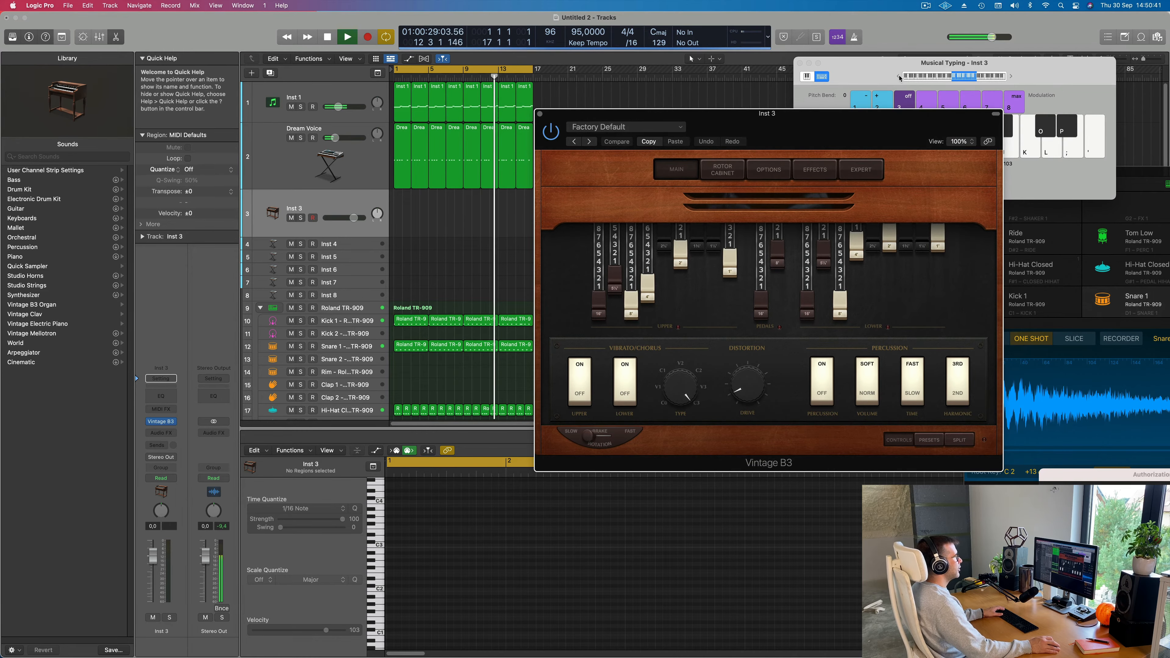
Step: Lower the Musical Typing octave to C1 and set the Inst 3 volume to -5.9 dB while trying organ notes
{"action": "left_click", "coordinate": [899, 76]}
{"action": "left_click", "coordinate": [898, 77]}
{"action": "key", "text": "d"}
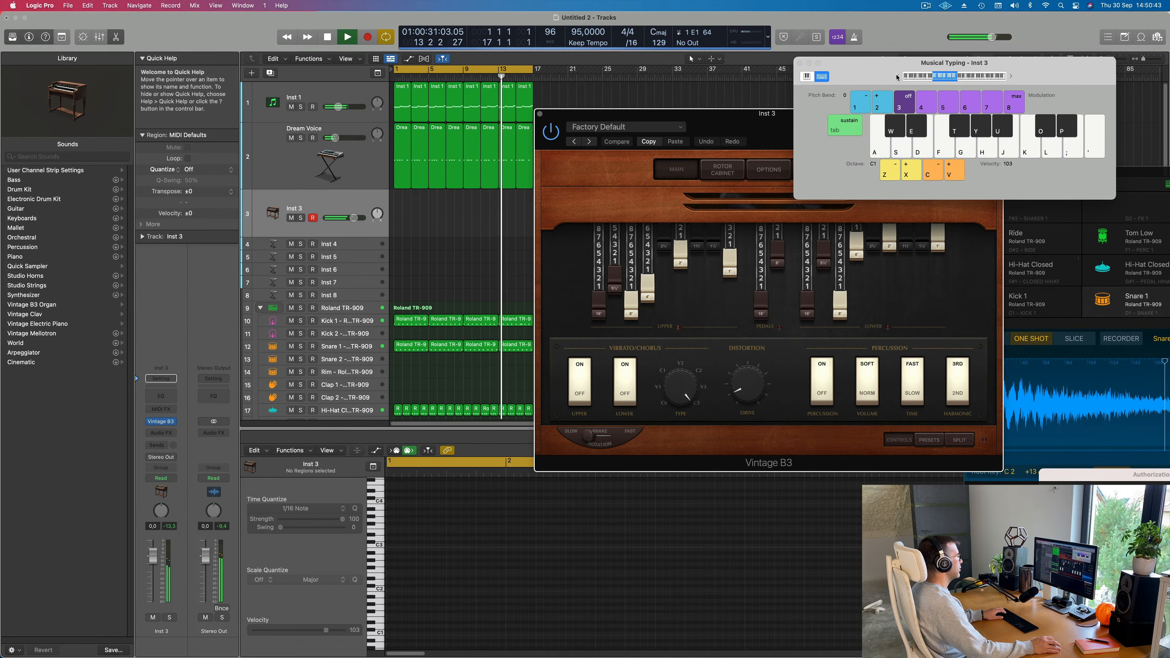
{"action": "left_click_drag", "start_coordinate": [804, 128], "coordinate": [835, 95]}
{"action": "left_click_drag", "start_coordinate": [774, 131], "coordinate": [662, 136]}
{"action": "key", "text": "a"}
{"action": "key", "text": "s"}
{"action": "left_click_drag", "start_coordinate": [153, 556], "coordinate": [153, 573]}
Step: Rehearse organ melody ideas on the Inst 3 track over the looping arrangement
{"action": "key", "text": "k"}
{"action": "key", "text": "j"}
{"action": "key", "text": "s"}
{"action": "key", "text": "d"}
{"action": "key", "text": "a"}
{"action": "key", "text": "s"}
{"action": "key", "text": "k"}
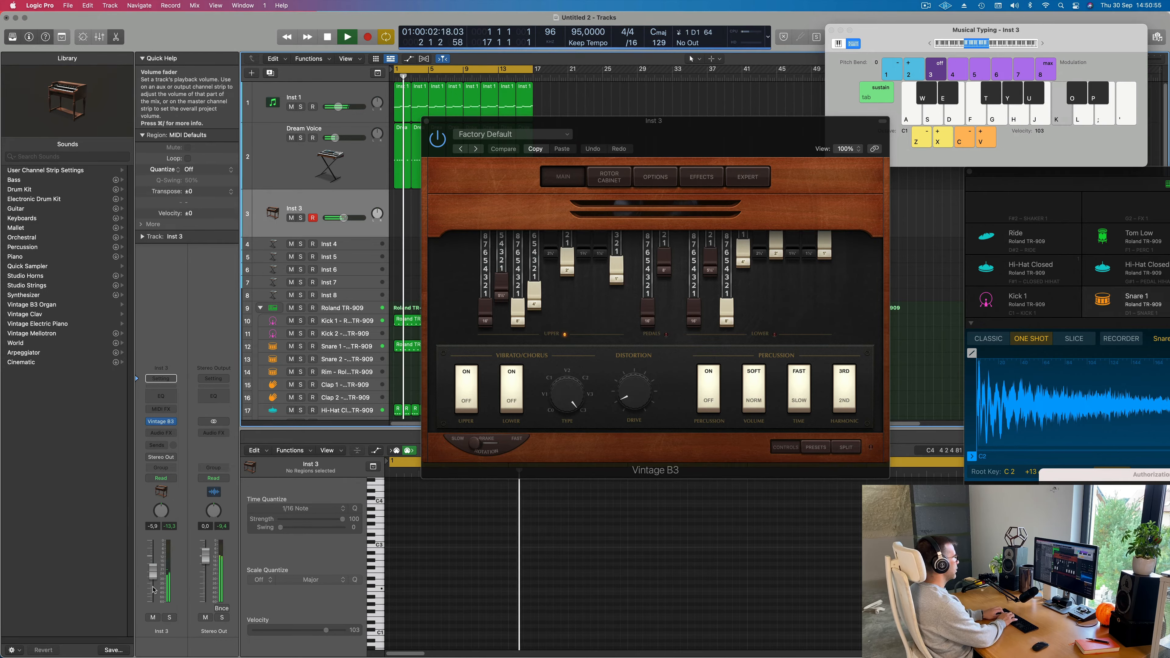
{"action": "key", "text": "l"}
{"action": "key", "text": "j"}
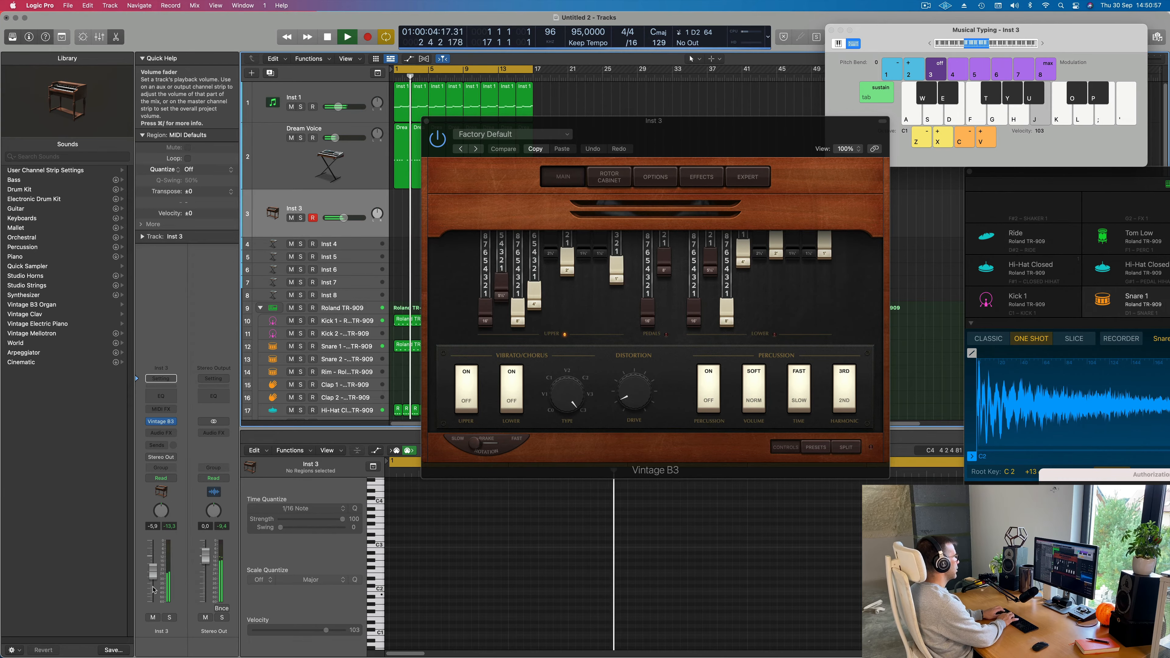
{"action": "key", "text": "d"}
{"action": "key", "text": "j"}
{"action": "key", "text": "k"}
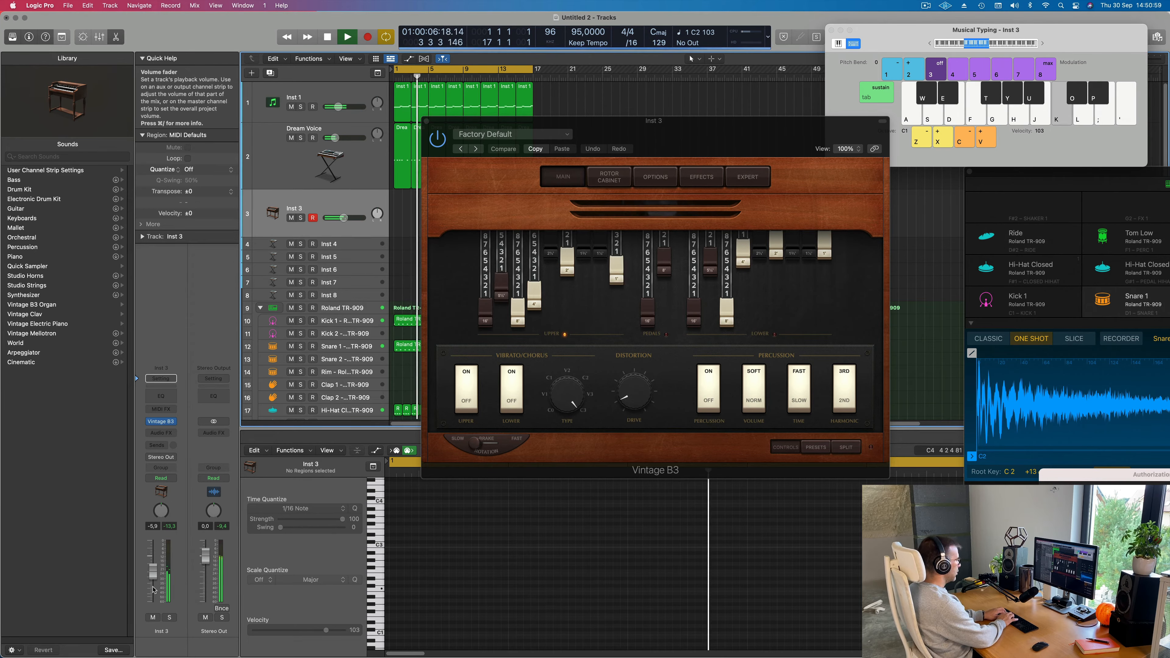
{"action": "key", "text": "g"}
{"action": "key", "text": "l"}
{"action": "key", "text": "g"}
{"action": "key", "text": "h"}
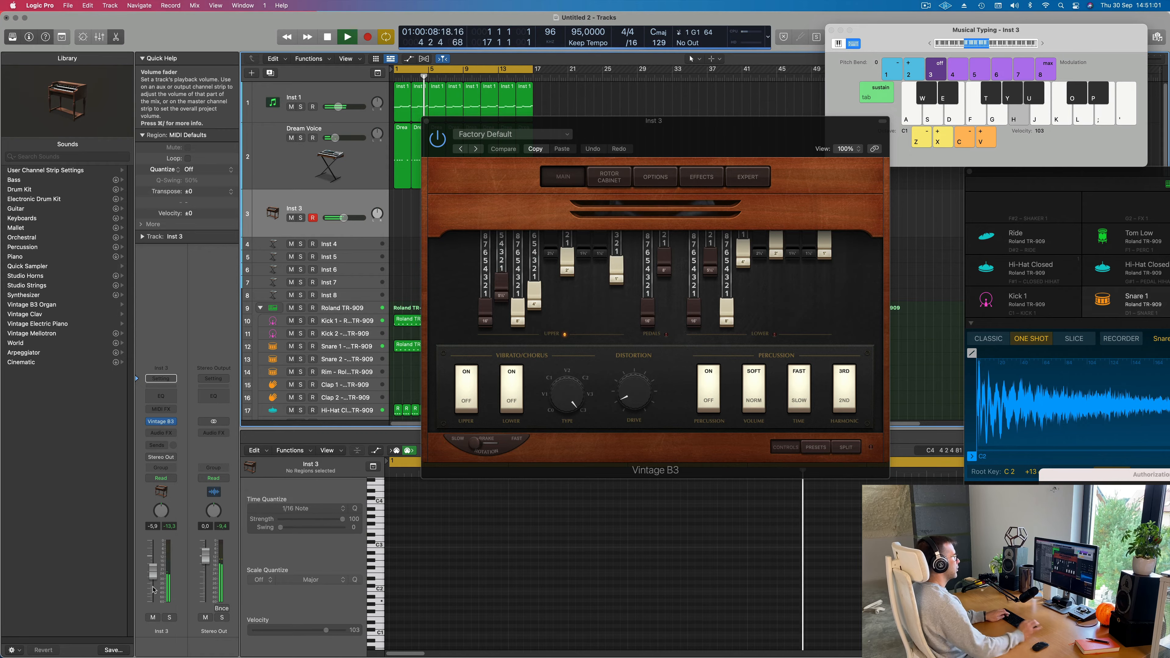
{"action": "key", "text": "j"}
{"action": "key", "text": "g"}
{"action": "key", "text": "h"}
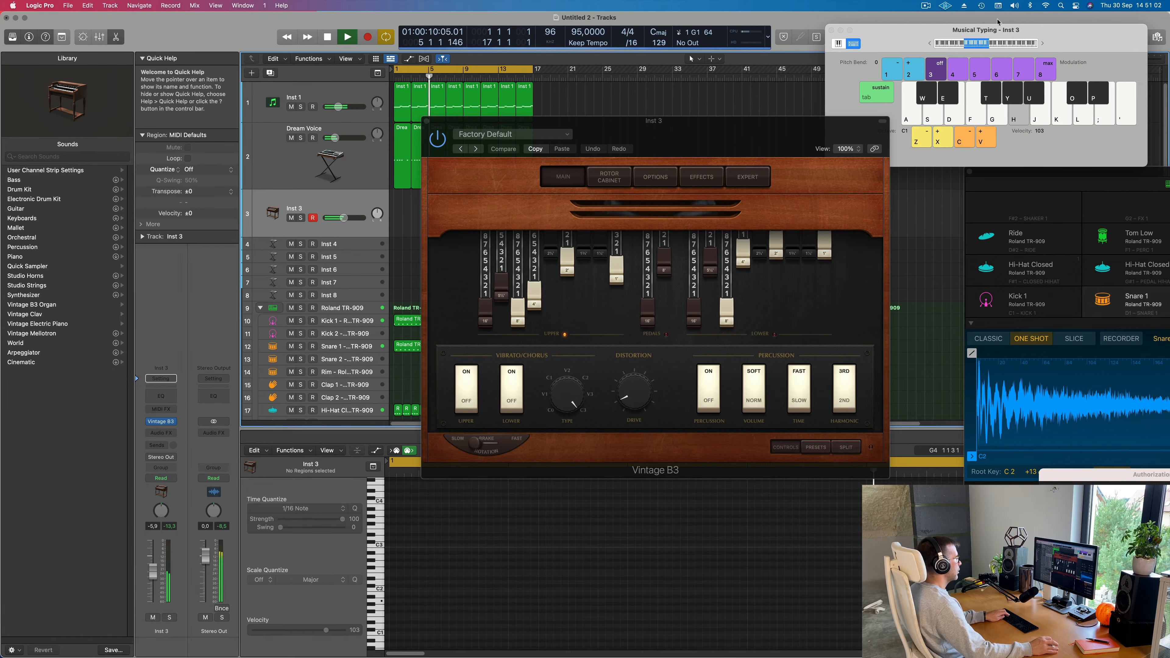
{"action": "left_click", "coordinate": [931, 46]}
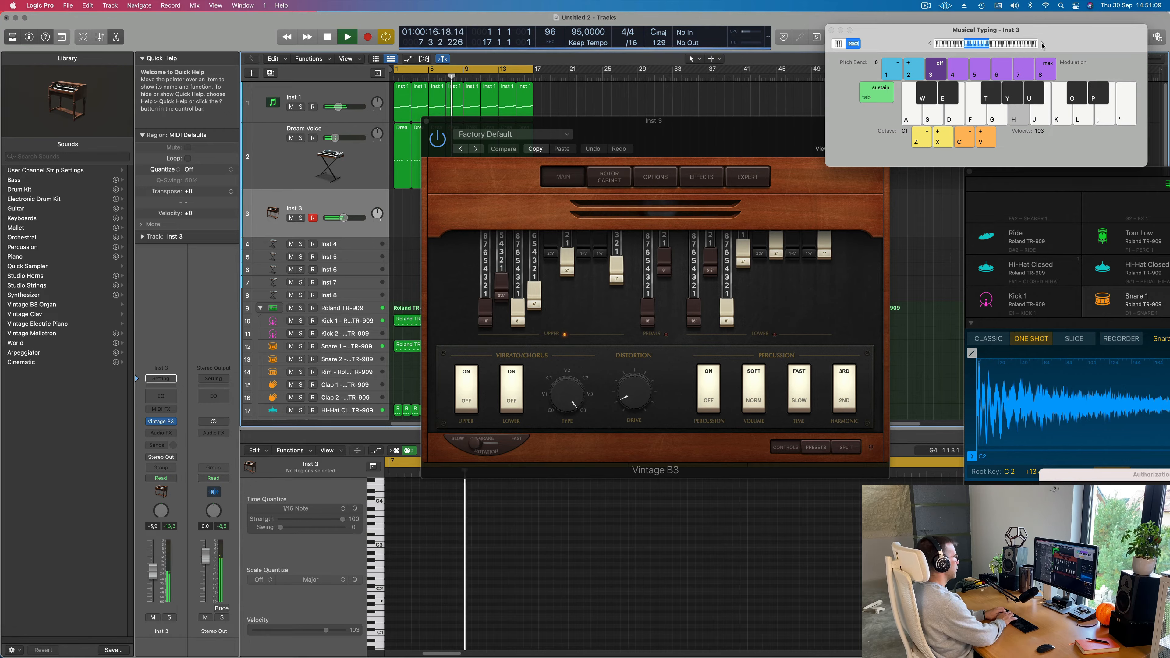
{"action": "key", "text": "k"}
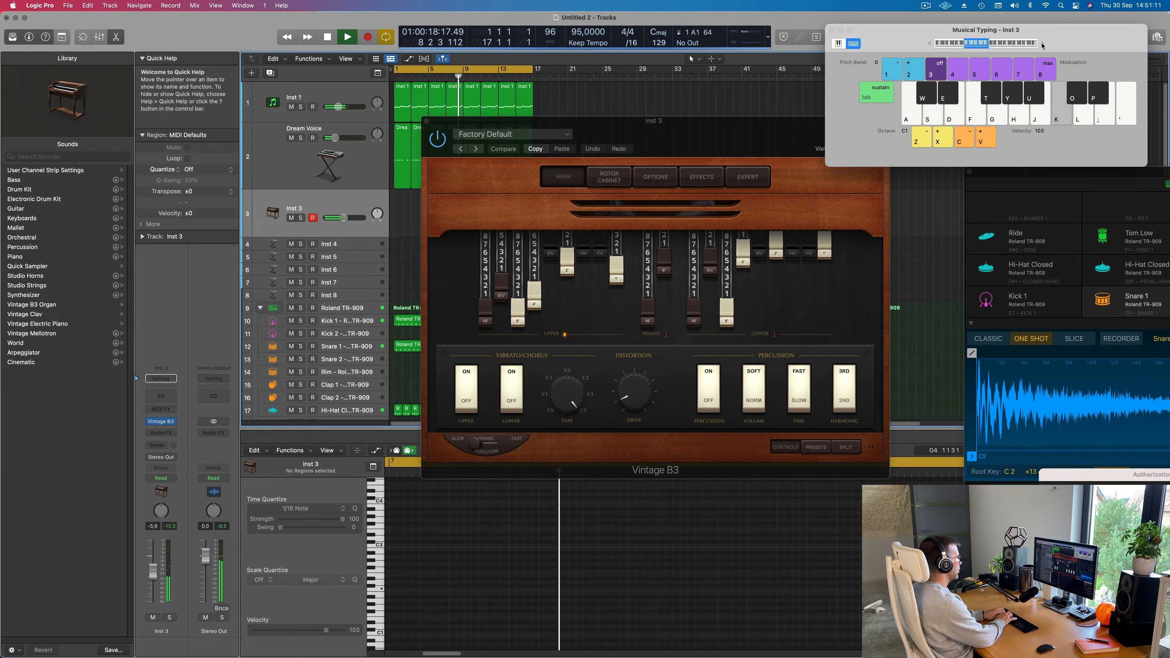
{"action": "key", "text": "f"}
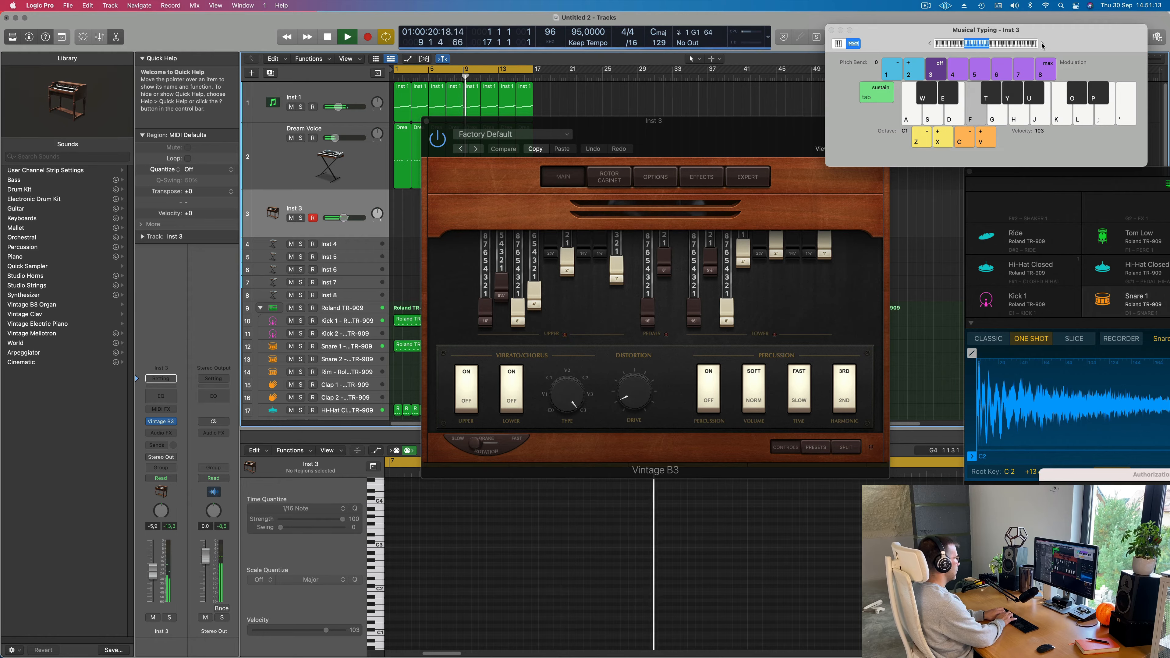
{"action": "key", "text": "g"}
{"action": "key", "text": "s"}
{"action": "key", "text": "d"}
{"action": "key", "text": "k"}
{"action": "key", "text": "j"}
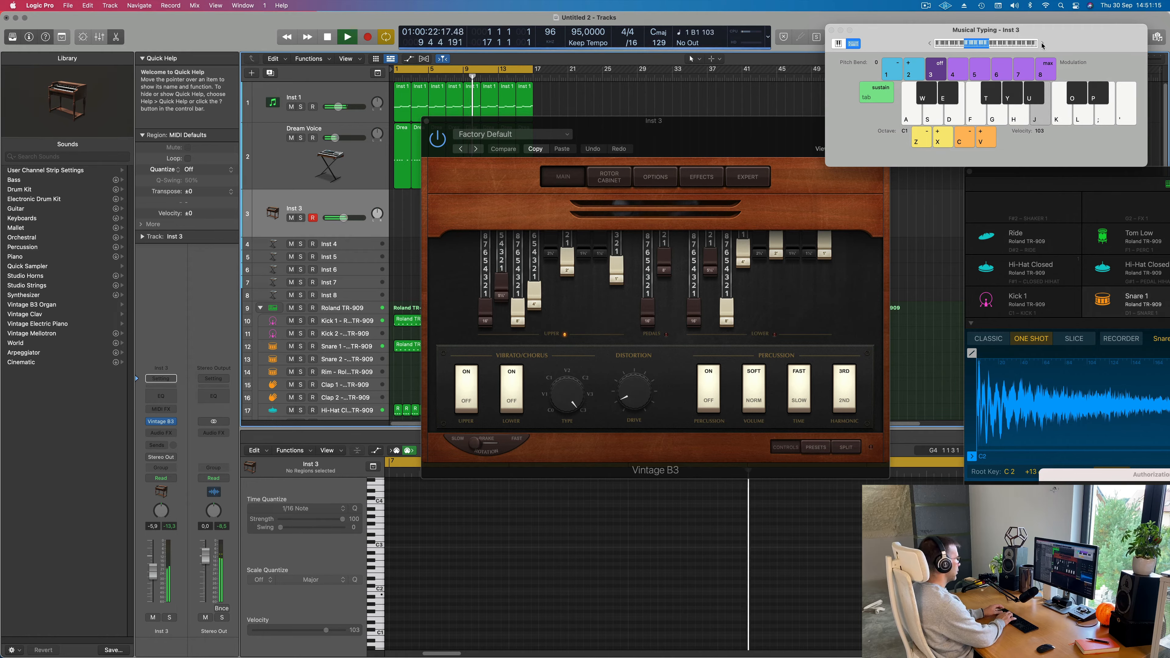
{"action": "key", "text": "h"}
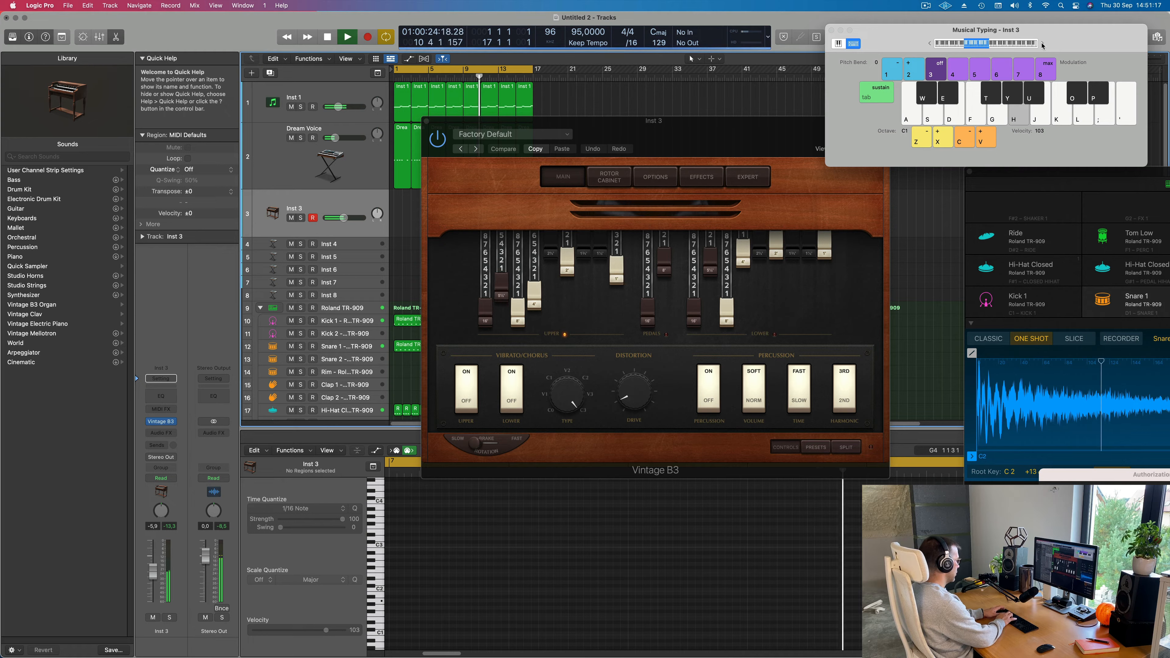
Step: Record a seven-note organ phrase on Inst 3 from bar 13: A1, C2, B1, A1, C2, B1, A1
{"action": "key", "text": "r"}
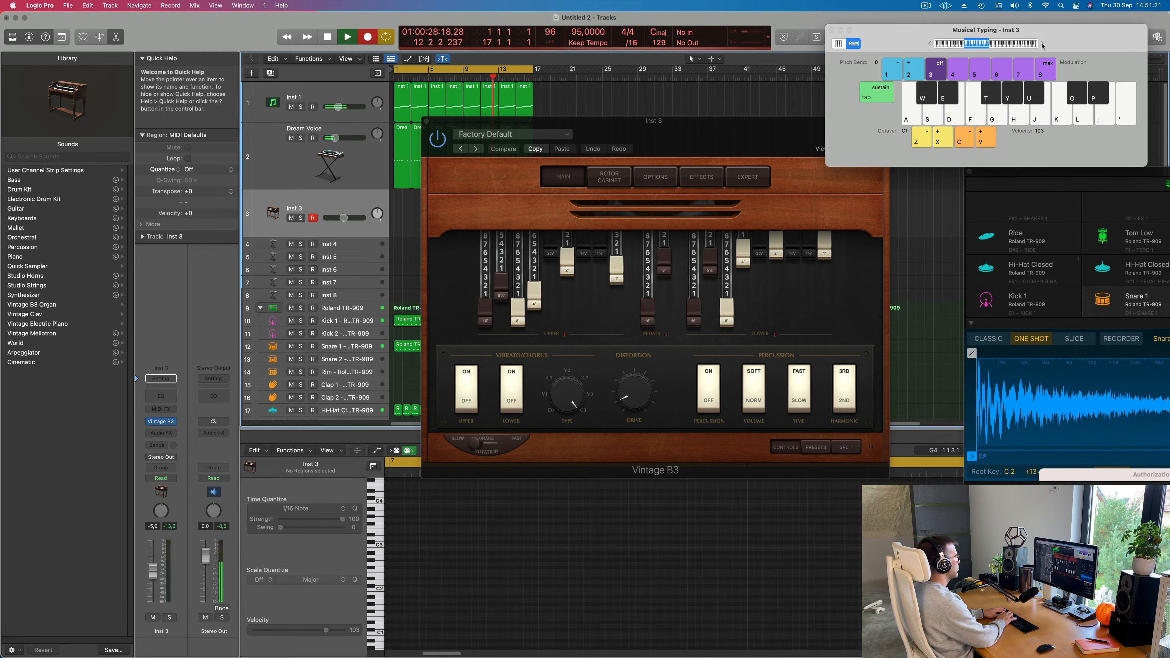
{"action": "key", "text": "h"}
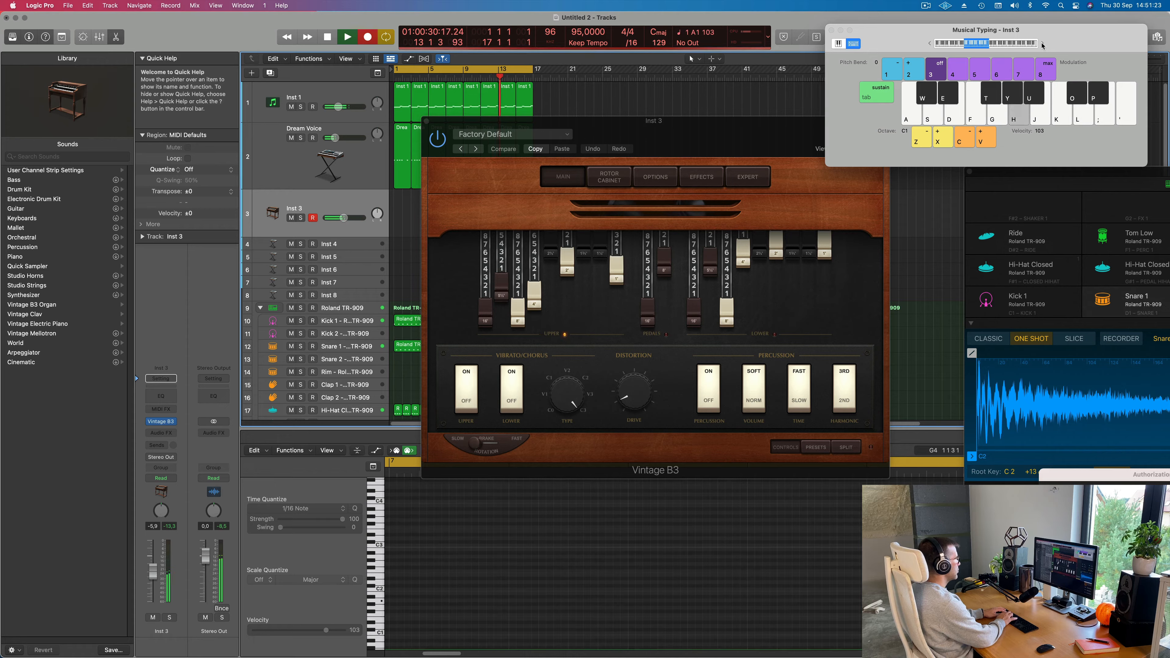
{"action": "key", "text": "k"}
{"action": "key", "text": "j"}
{"action": "key", "text": "h"}
{"action": "key", "text": "k"}
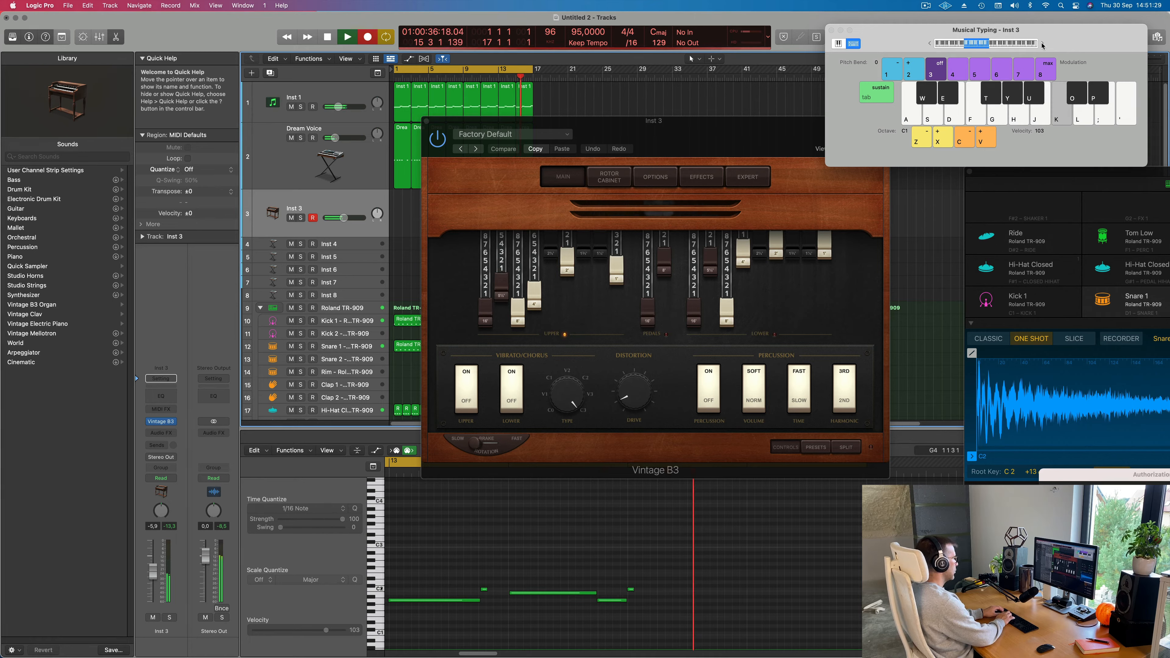
{"action": "key", "text": "j"}
{"action": "key", "text": "h"}
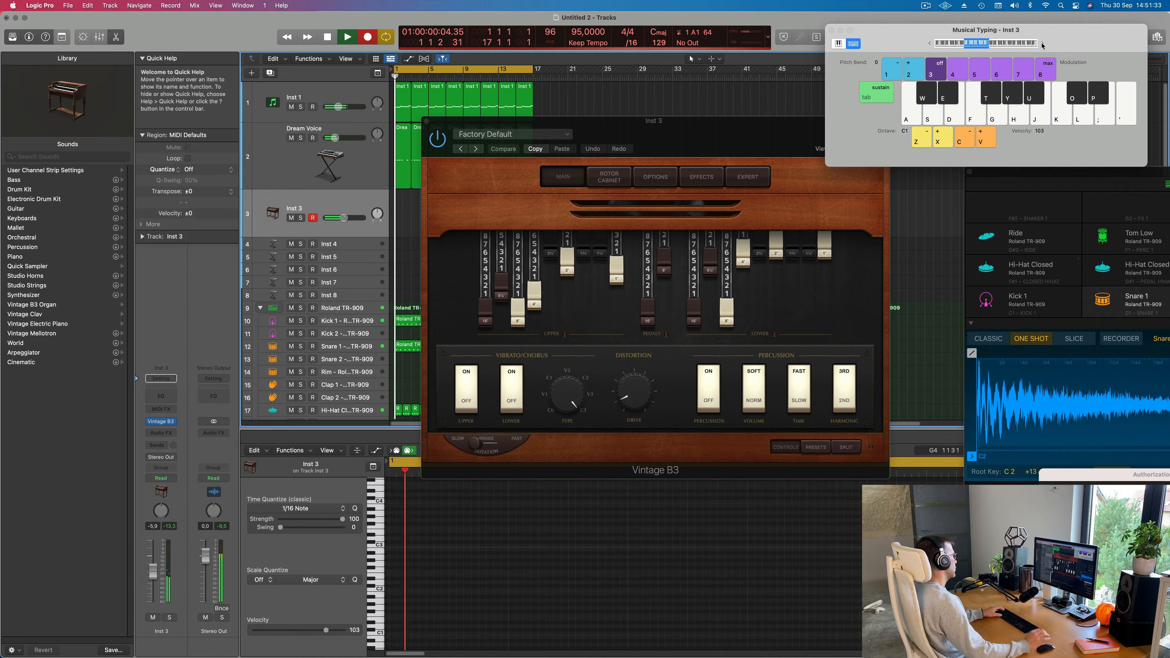
{"action": "key", "text": "space"}
Step: Move the recorded organ region to the start of bar 1 and play it back with the loop
{"action": "left_click_drag", "start_coordinate": [724, 133], "coordinate": [1007, 180]}
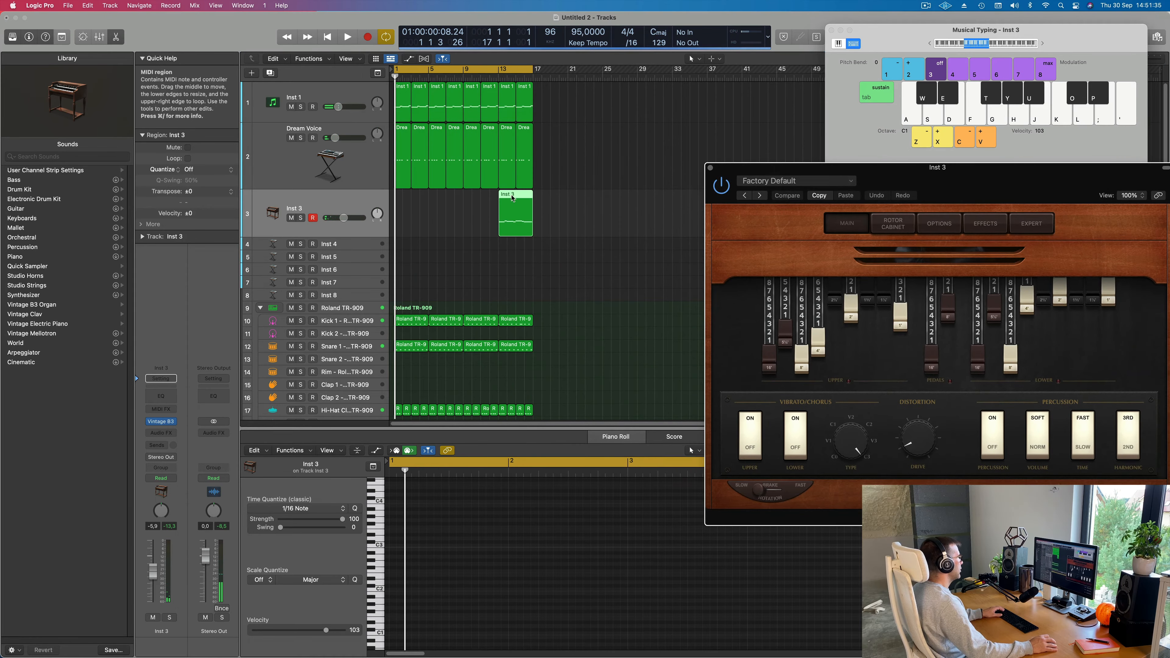
{"action": "left_click_drag", "start_coordinate": [513, 200], "coordinate": [411, 200]}
{"action": "key", "text": "space"}
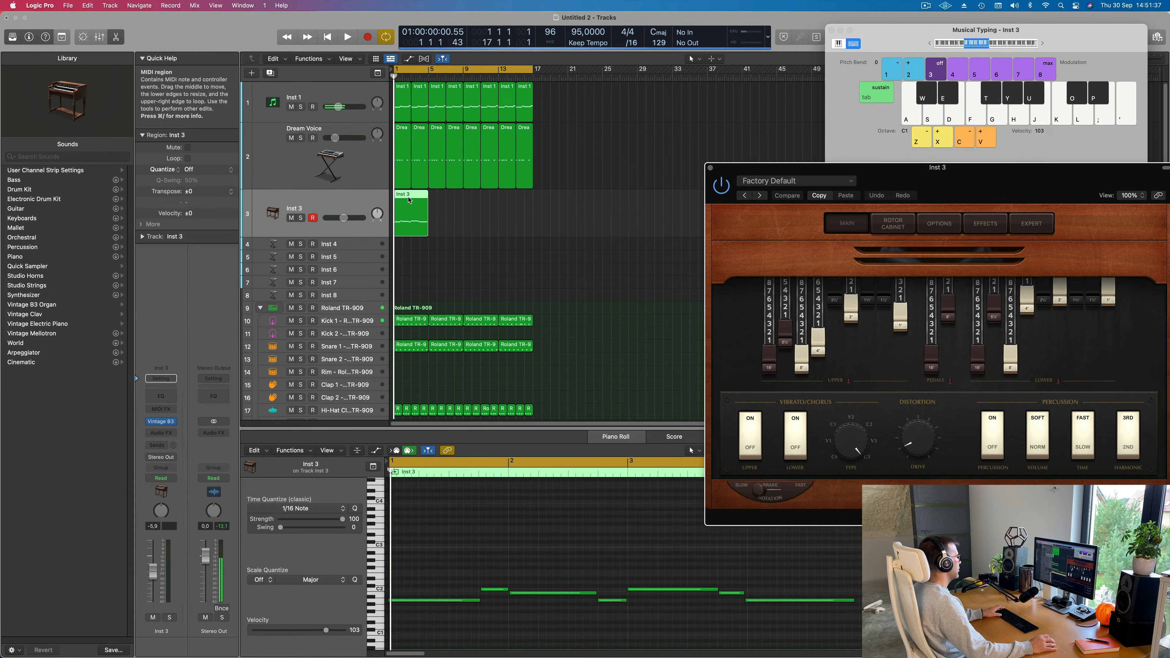
{"action": "left_click", "coordinate": [438, 572]}
{"action": "key", "text": "space"}
{"action": "key", "text": "space"}
Step: Lengthen the first A1 and C2 notes of the organ region so each reaches the following note
{"action": "key", "text": "super+a"}
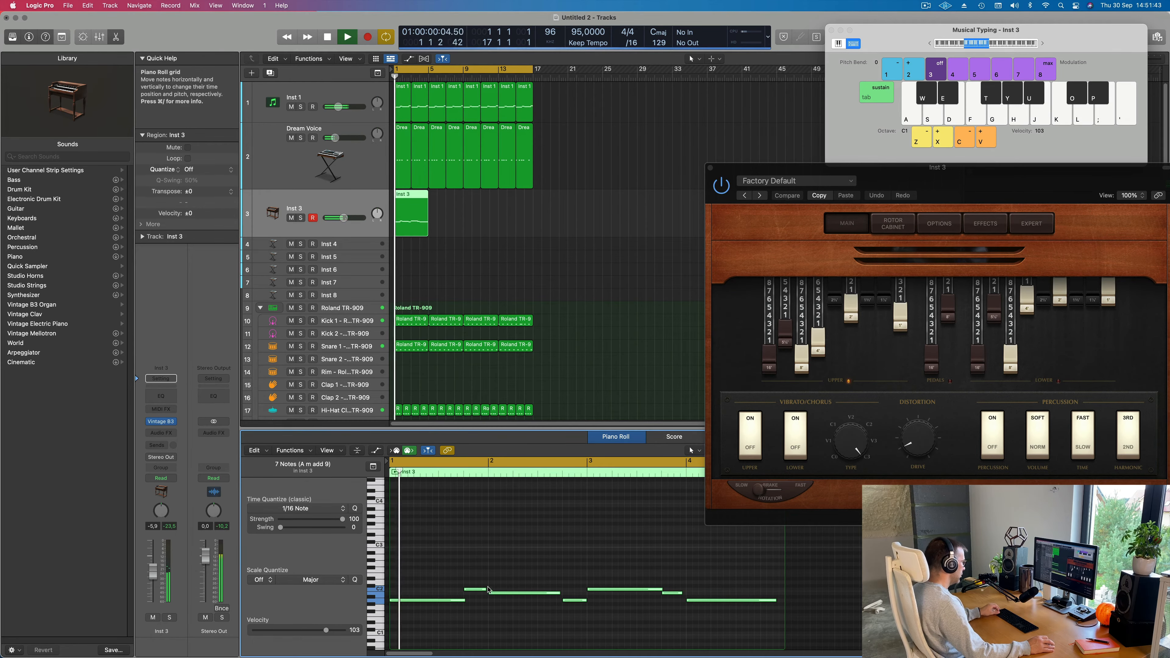
{"action": "left_click", "coordinate": [488, 592]}
{"action": "left_click_drag", "start_coordinate": [484, 589], "coordinate": [486, 590]}
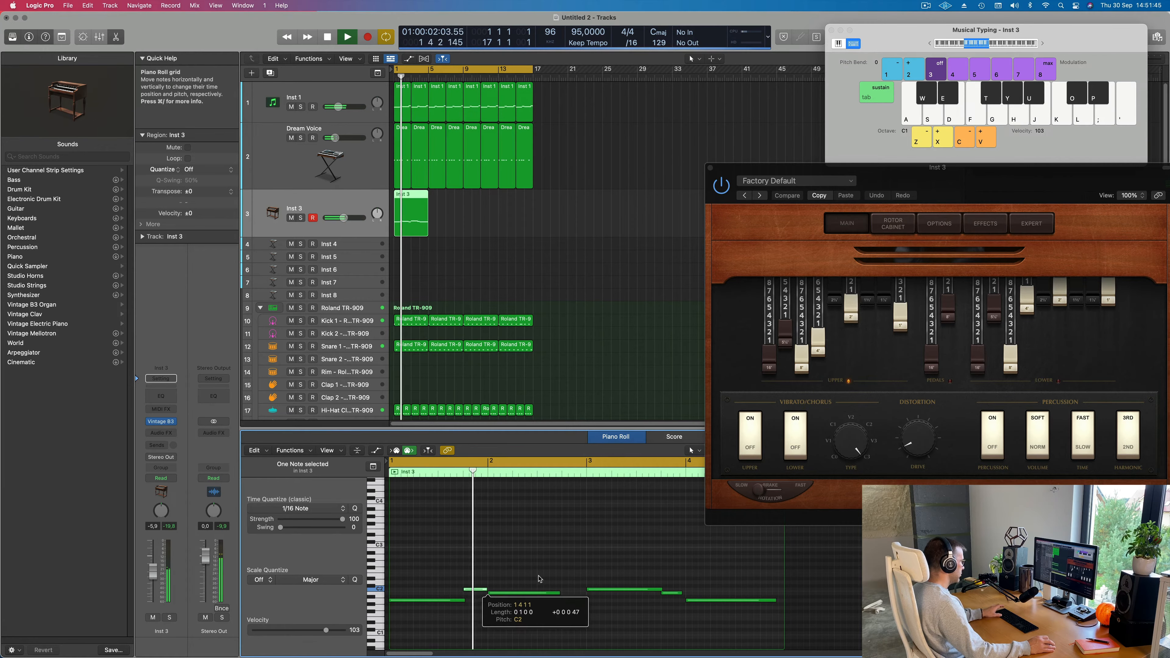
{"action": "key", "text": "Return"}
{"action": "key", "text": "super+Left"}
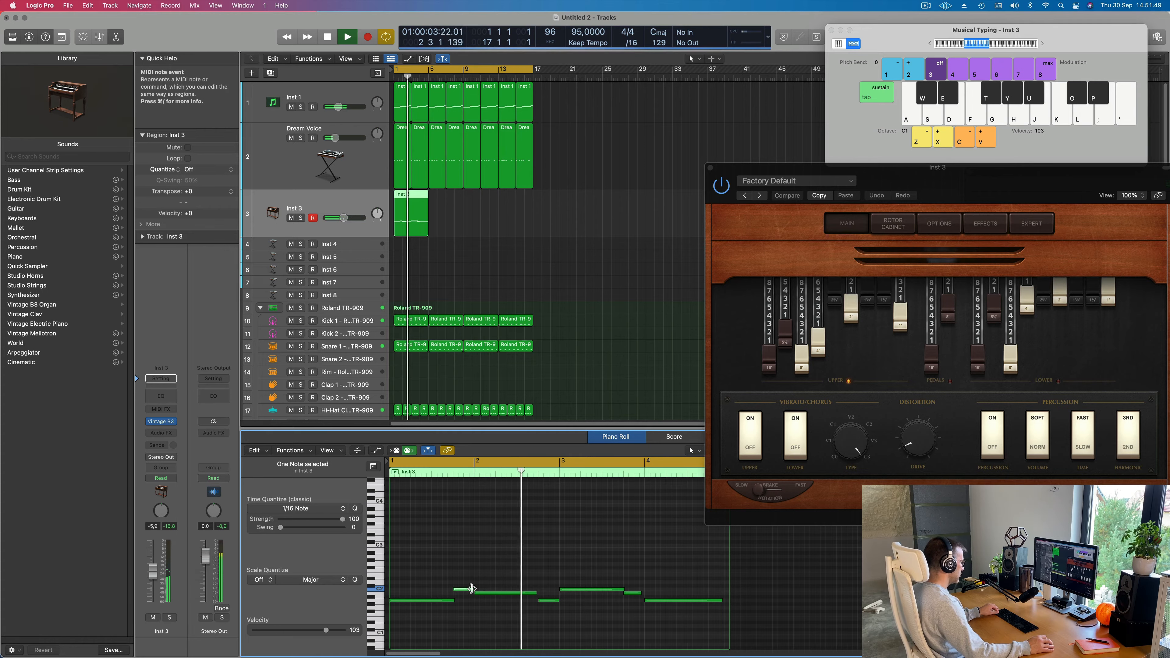
{"action": "left_click_drag", "start_coordinate": [473, 590], "coordinate": [456, 600]}
{"action": "key", "text": "Return"}
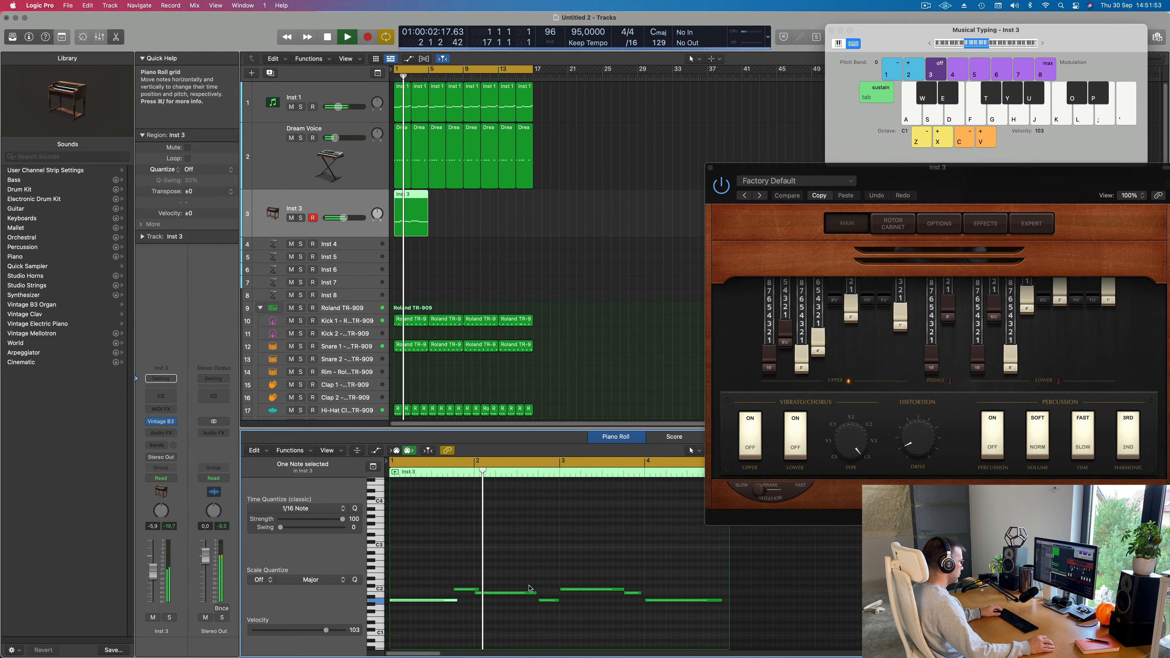
Step: Lengthen the B1 and A1 notes in bar 2 of the organ region and check them in playback
{"action": "left_click_drag", "start_coordinate": [534, 592], "coordinate": [542, 595]}
{"action": "left_click", "coordinate": [539, 614]}
{"action": "key", "text": "Return"}
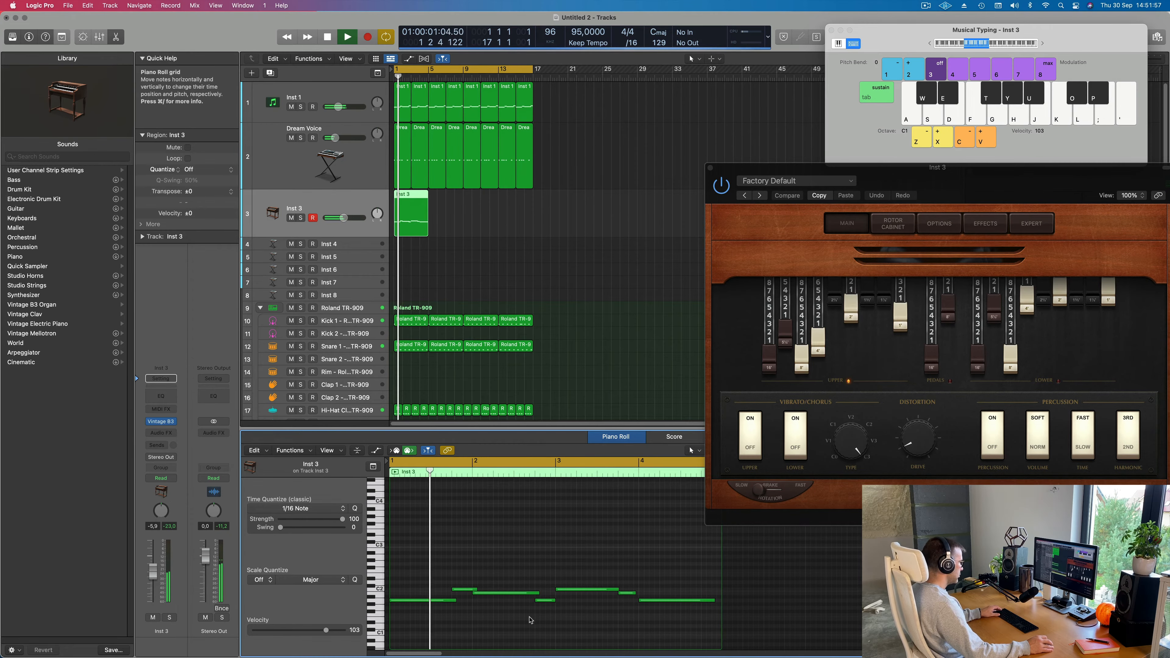
{"action": "left_click_drag", "start_coordinate": [554, 600], "coordinate": [560, 601]}
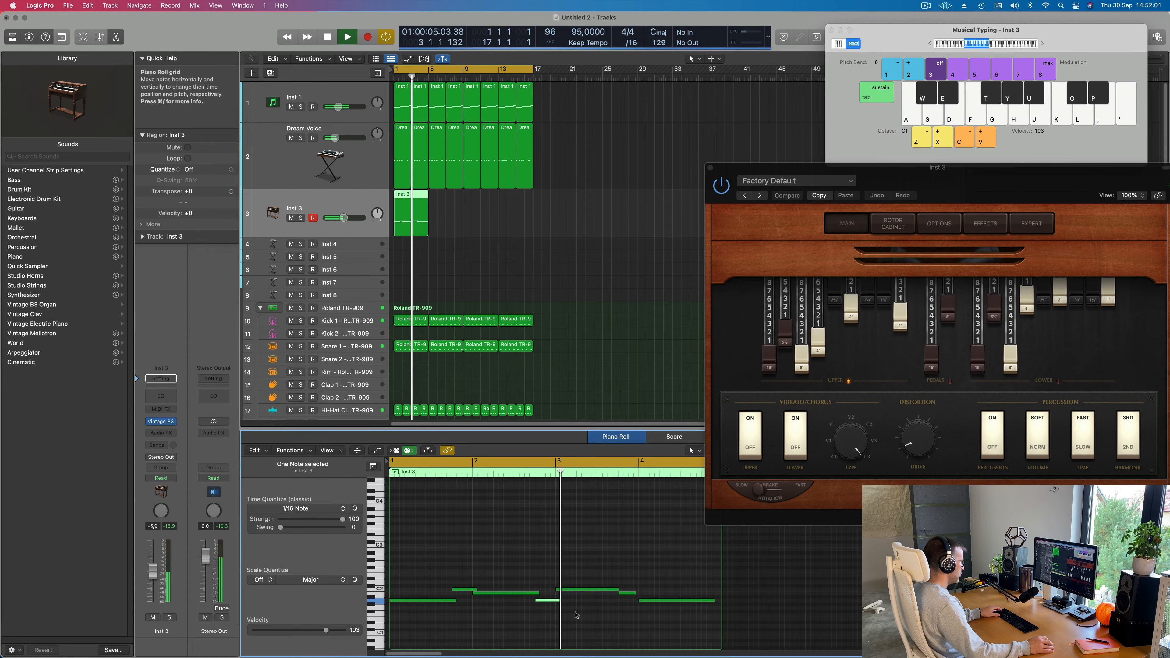
{"action": "scroll", "coordinate": [575, 615], "scroll_direction": "down", "scroll_amount": 2}
{"action": "key", "text": "space"}
{"action": "key", "text": "space"}
{"action": "left_click", "coordinate": [560, 609]}
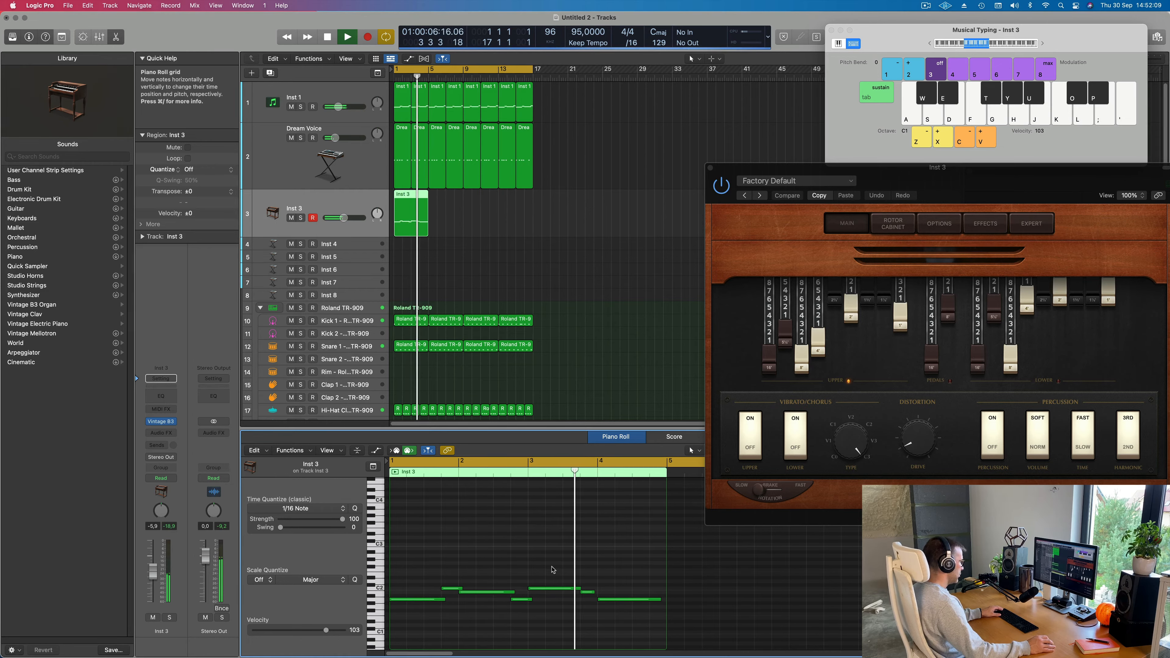
Step: Extend the C2 note in bar 3 slightly toward the following B1 and play the phrase back
{"action": "left_click_drag", "start_coordinate": [594, 592], "coordinate": [583, 588]}
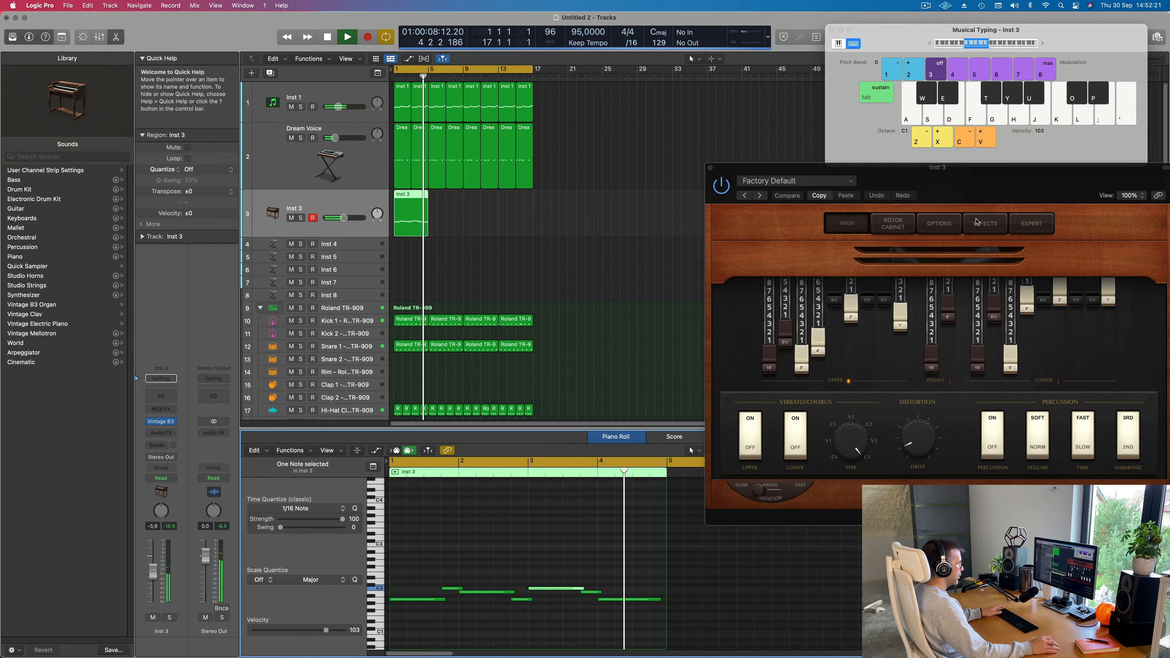
{"action": "key", "text": "space"}
{"action": "key", "text": "space"}
{"action": "left_click_drag", "start_coordinate": [1030, 188], "coordinate": [817, 188]}
{"action": "key", "text": "space"}
{"action": "key", "text": "space"}
{"action": "key", "text": "space"}
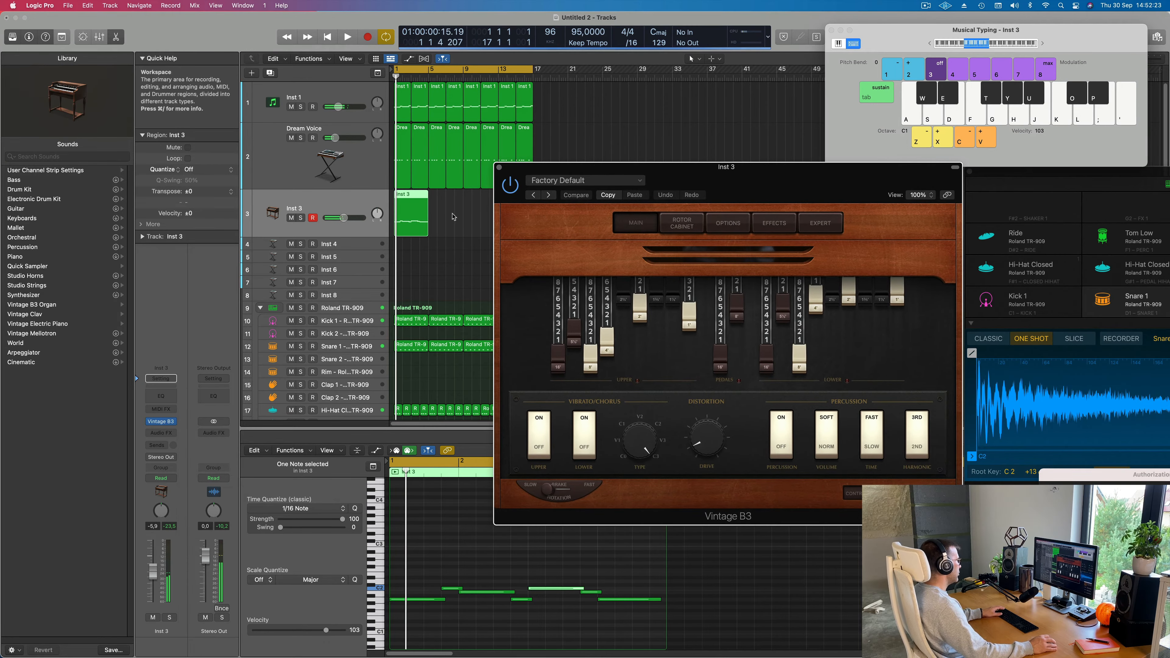
Step: Repeat the Inst 3 organ region three times after bar 4 to fill the loop
{"action": "left_click_drag", "start_coordinate": [452, 214], "coordinate": [416, 223]}
{"action": "key", "text": "super+r"}
{"action": "key", "text": "super+r"}
{"action": "key", "text": "super+r"}
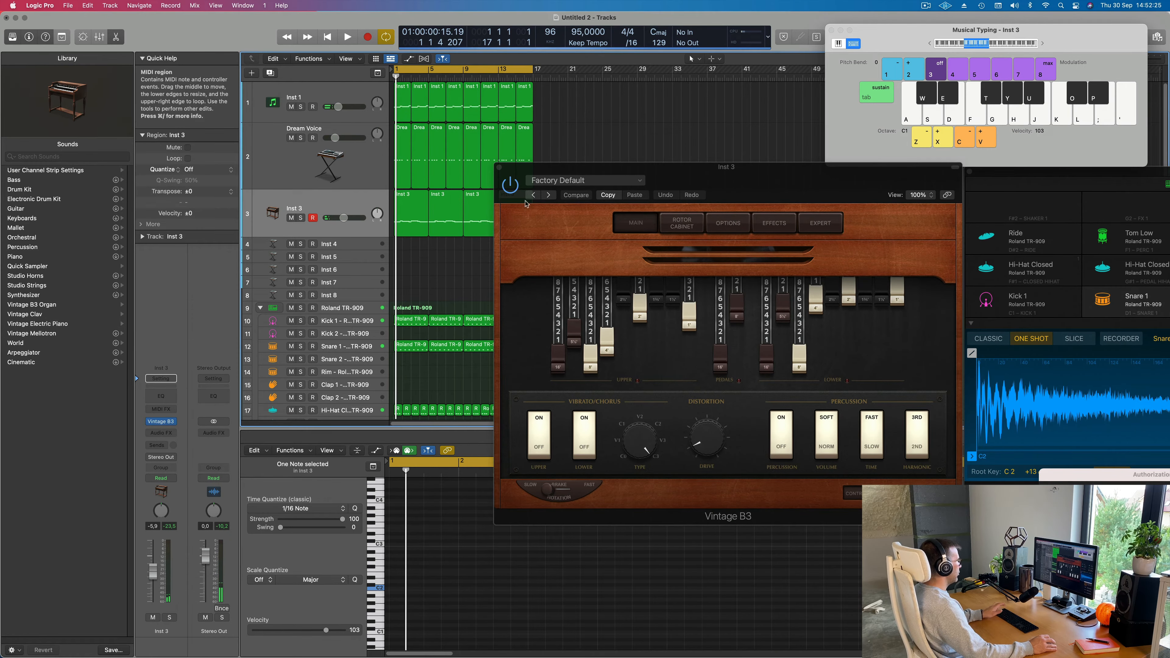
Step: Listen to the repeated organ part with the full loop, with the Vintage B3 window moved clear of the regions
{"action": "left_click_drag", "start_coordinate": [675, 174], "coordinate": [701, 202]}
{"action": "key", "text": "space"}
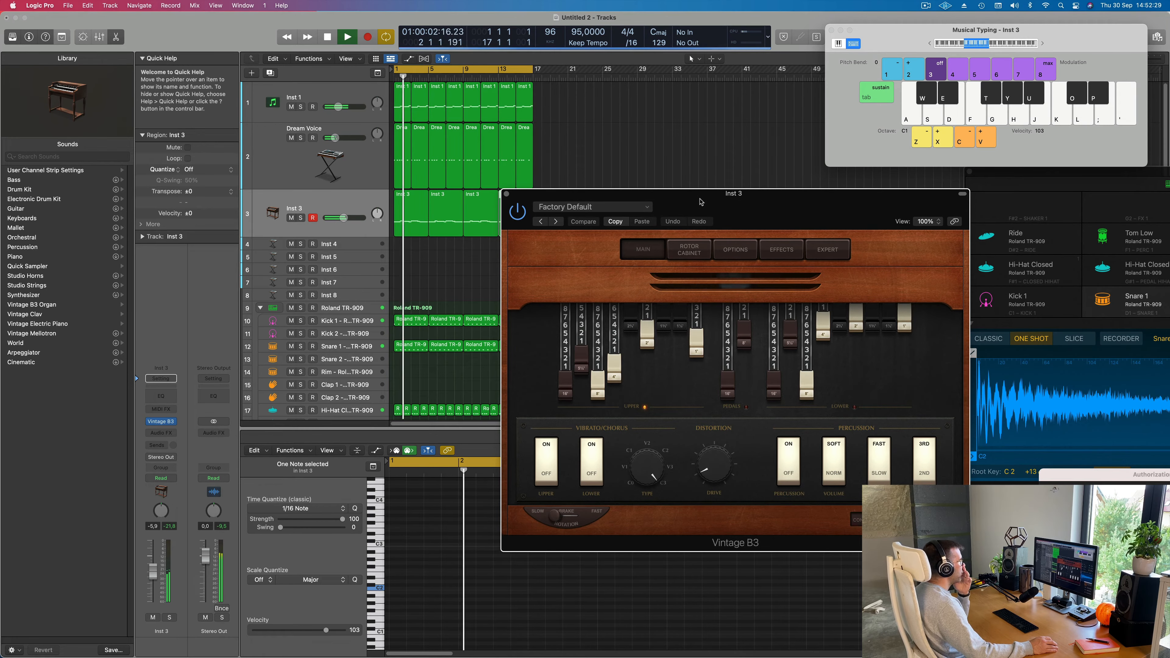
{"action": "left_click_drag", "start_coordinate": [700, 202], "coordinate": [685, 199]}
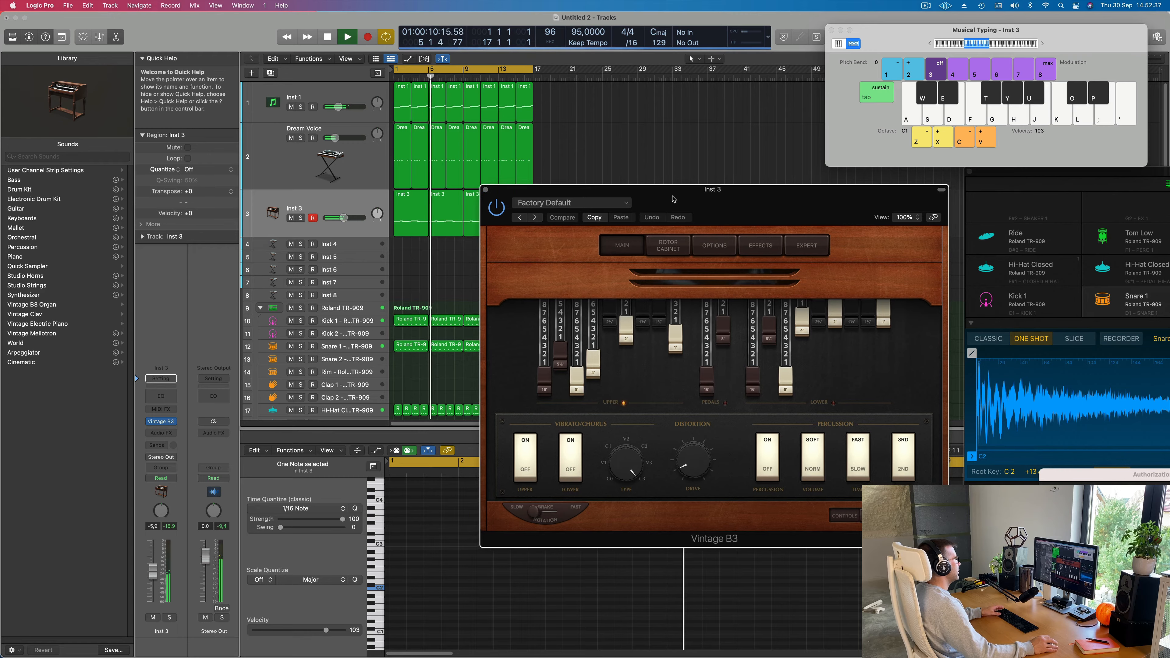
{"action": "left_click_drag", "start_coordinate": [671, 200], "coordinate": [660, 195]}
{"action": "key", "text": "Return"}
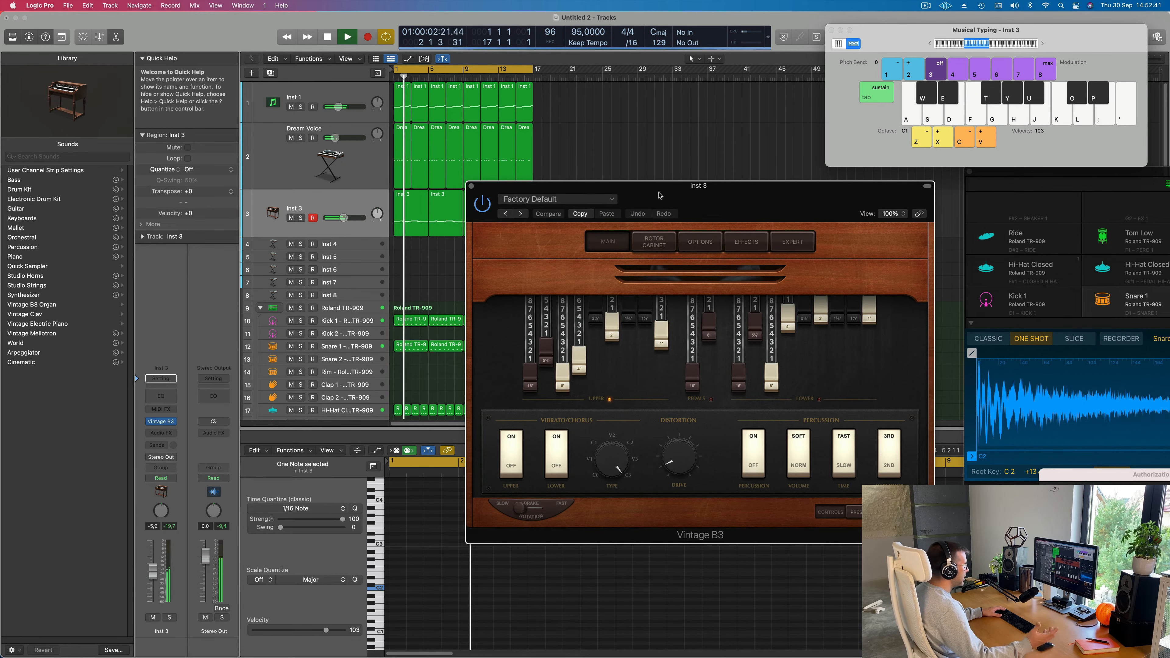
{"action": "left_click_drag", "start_coordinate": [660, 196], "coordinate": [571, 197]}
{"action": "key", "text": "space"}
{"action": "key", "text": "space"}
Step: Try the 80's Pop Organ and Bebop Organ presets in Vintage B3, with the track volume at -4.9 dB
{"action": "left_click", "coordinate": [431, 215]}
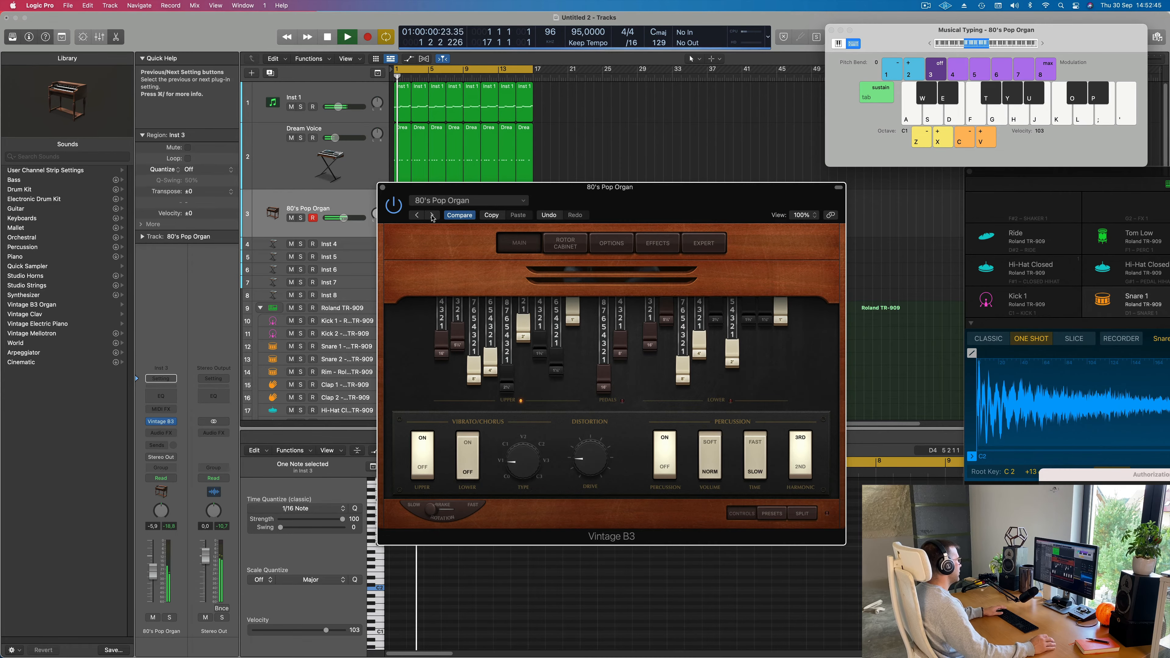
{"action": "left_click", "coordinate": [431, 215]}
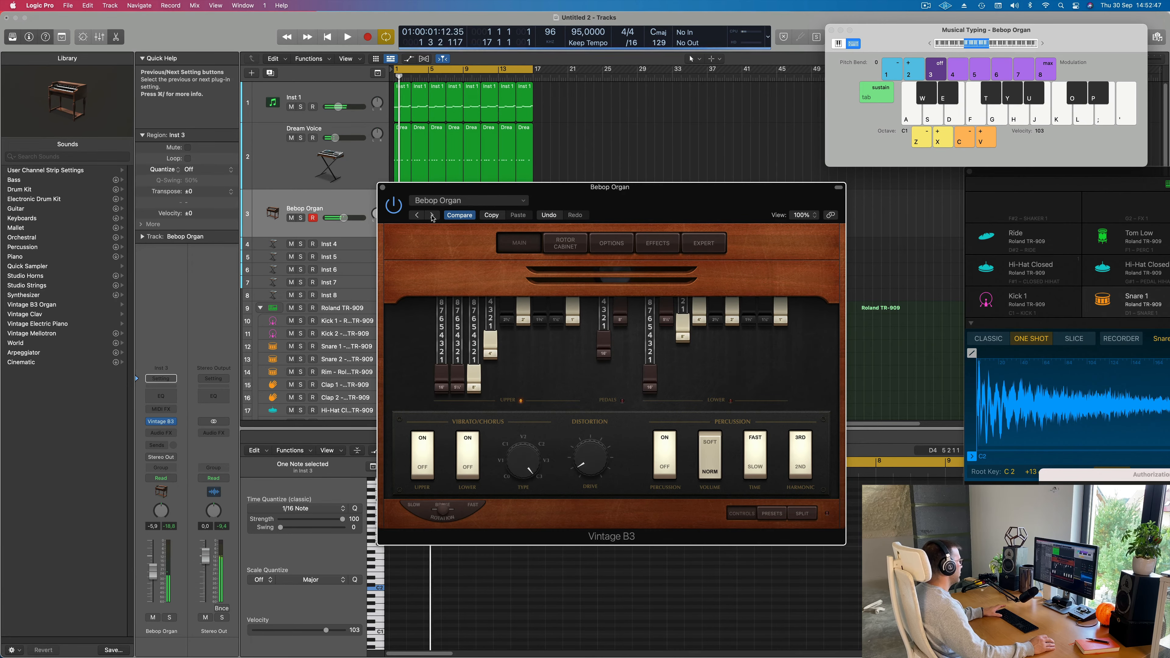
{"action": "key", "text": "space"}
{"action": "left_click", "coordinate": [153, 570]}
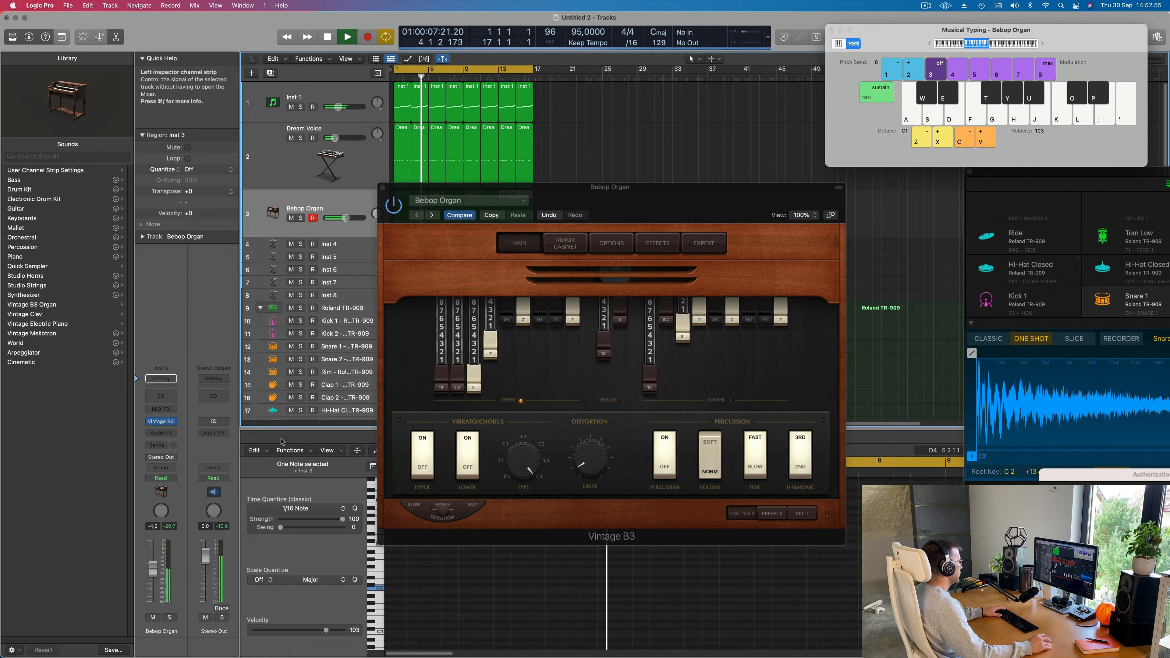
Step: Load the Big Jazz Organ preset in Vintage B3 and set the track volume to -9.6 dB
{"action": "left_click", "coordinate": [431, 214]}
{"action": "key", "text": "space"}
{"action": "key", "text": "space"}
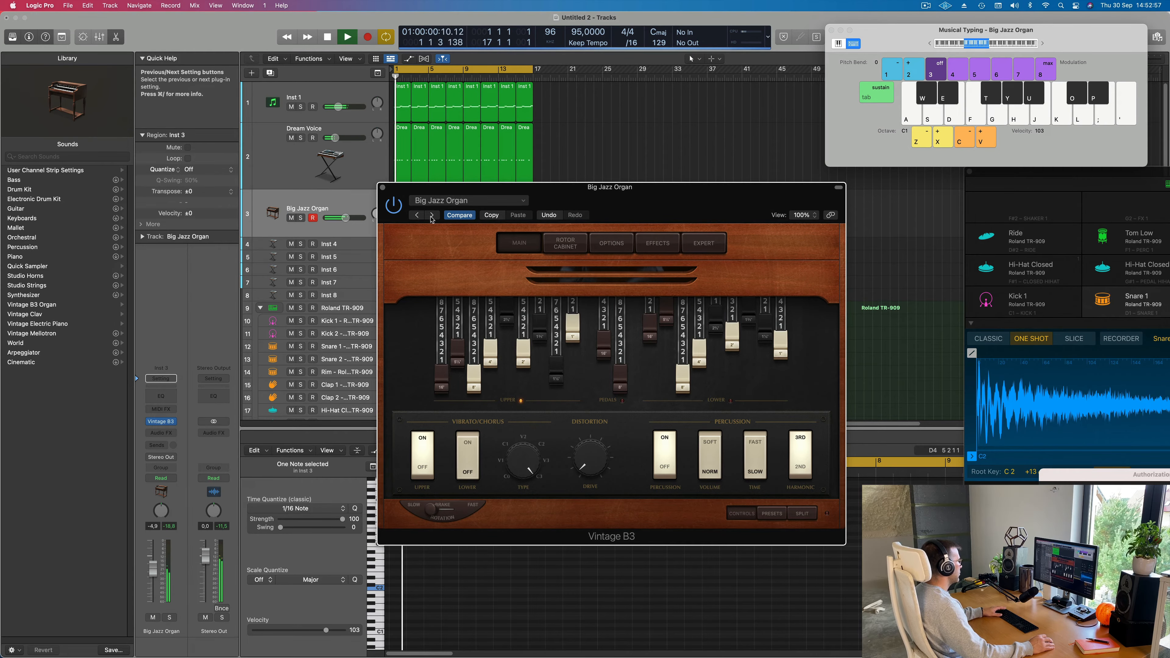
{"action": "left_click_drag", "start_coordinate": [650, 214], "coordinate": [694, 217]}
{"action": "left_click_drag", "start_coordinate": [152, 572], "coordinate": [152, 583]}
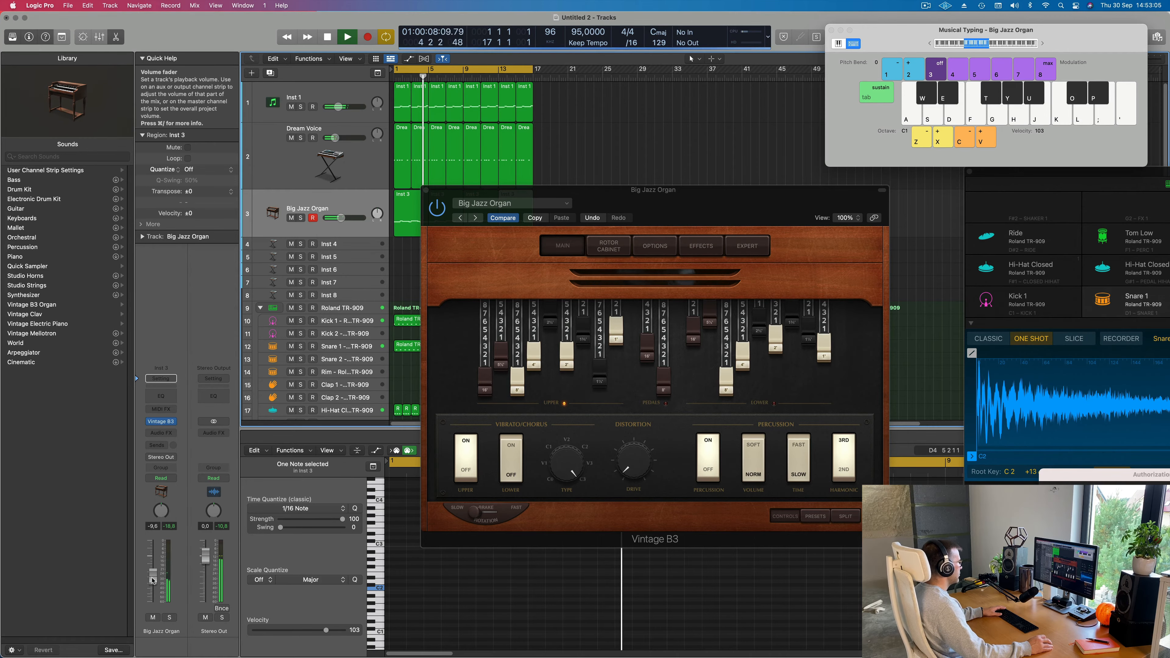
{"action": "left_click_drag", "start_coordinate": [426, 193], "coordinate": [387, 189]}
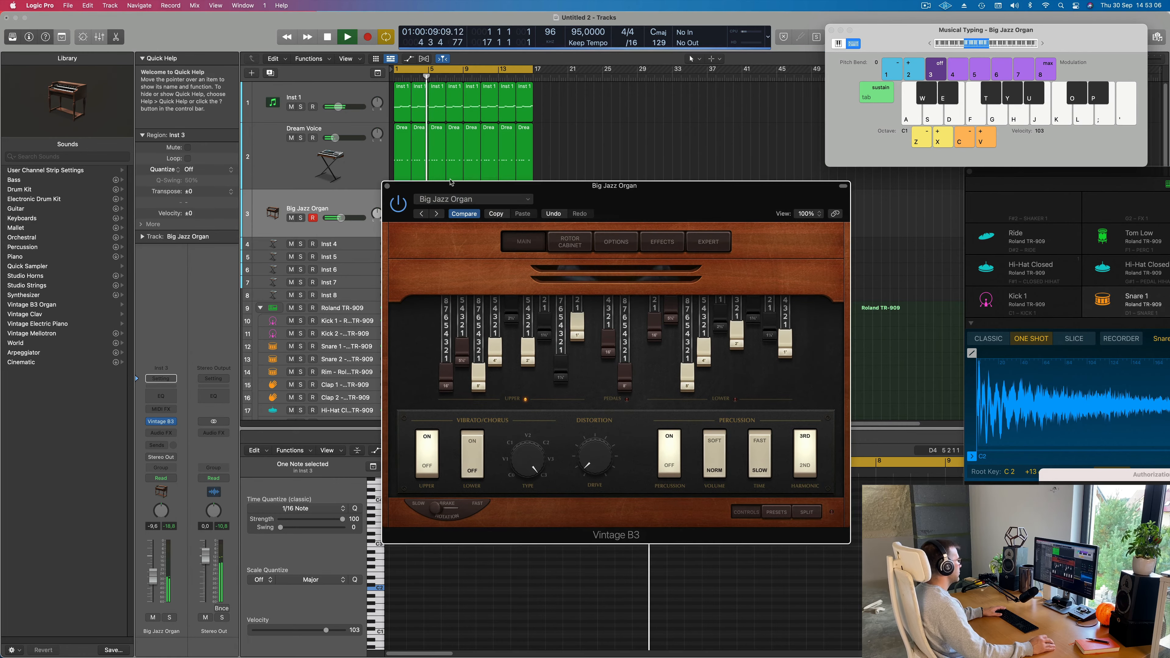
Step: Close the Vintage B3 window and repeat all the loop's regions to extend the arrangement to bar 65
{"action": "left_click", "coordinate": [387, 188]}
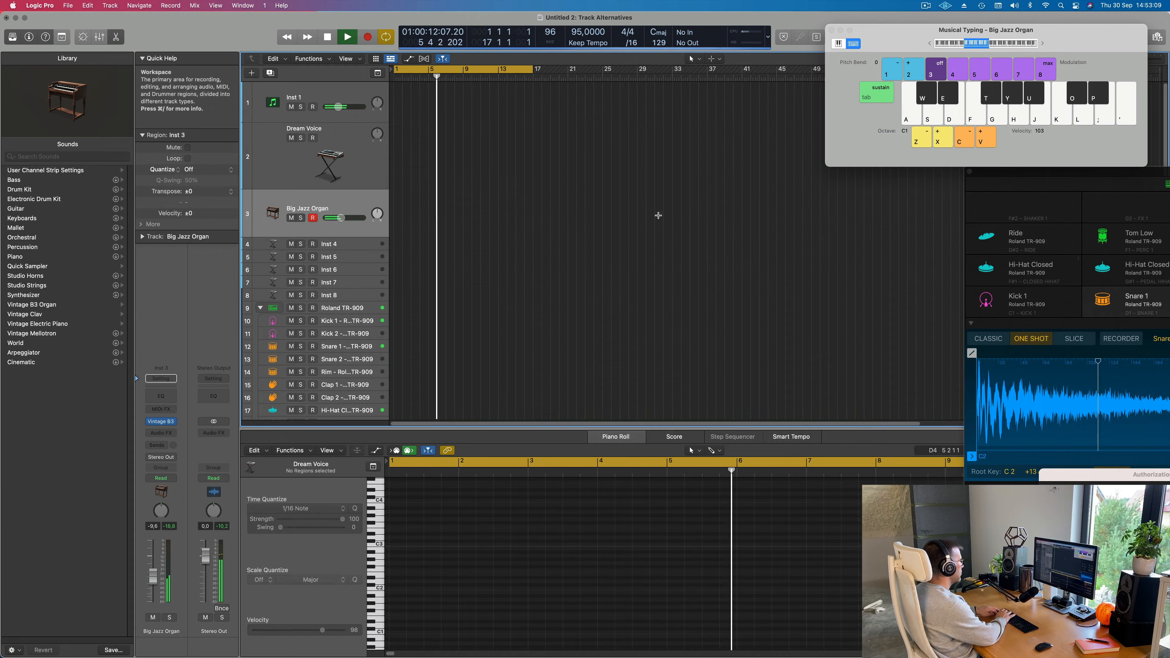
{"action": "key", "text": "super+z"}
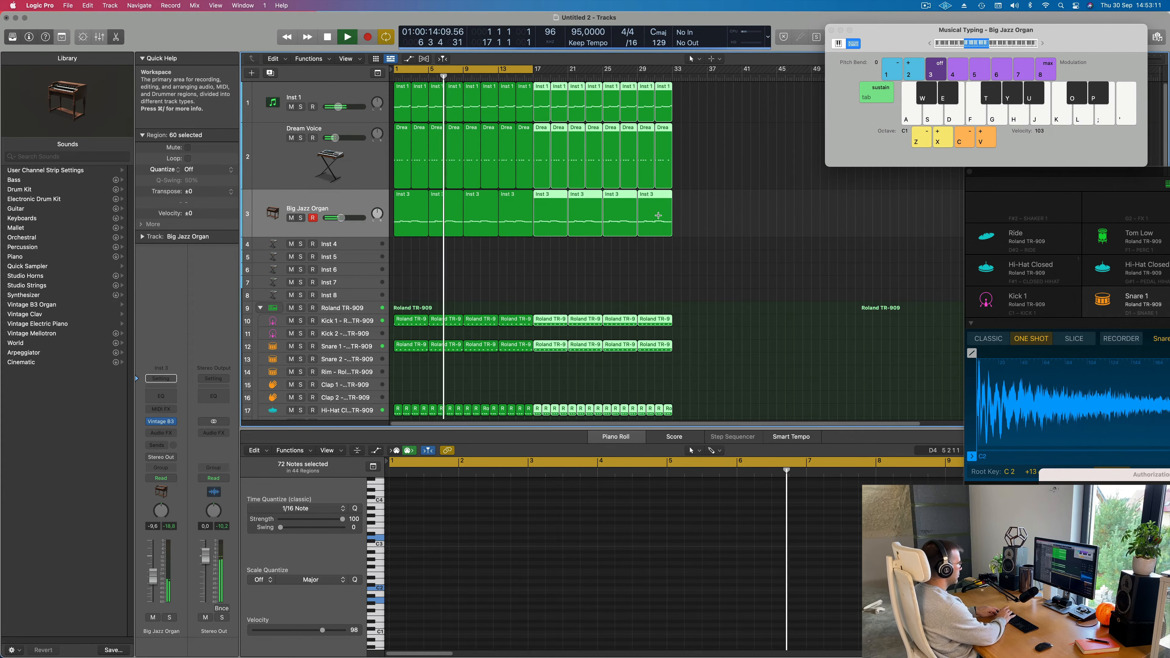
{"action": "key", "text": "super+r"}
{"action": "key", "text": "super+r"}
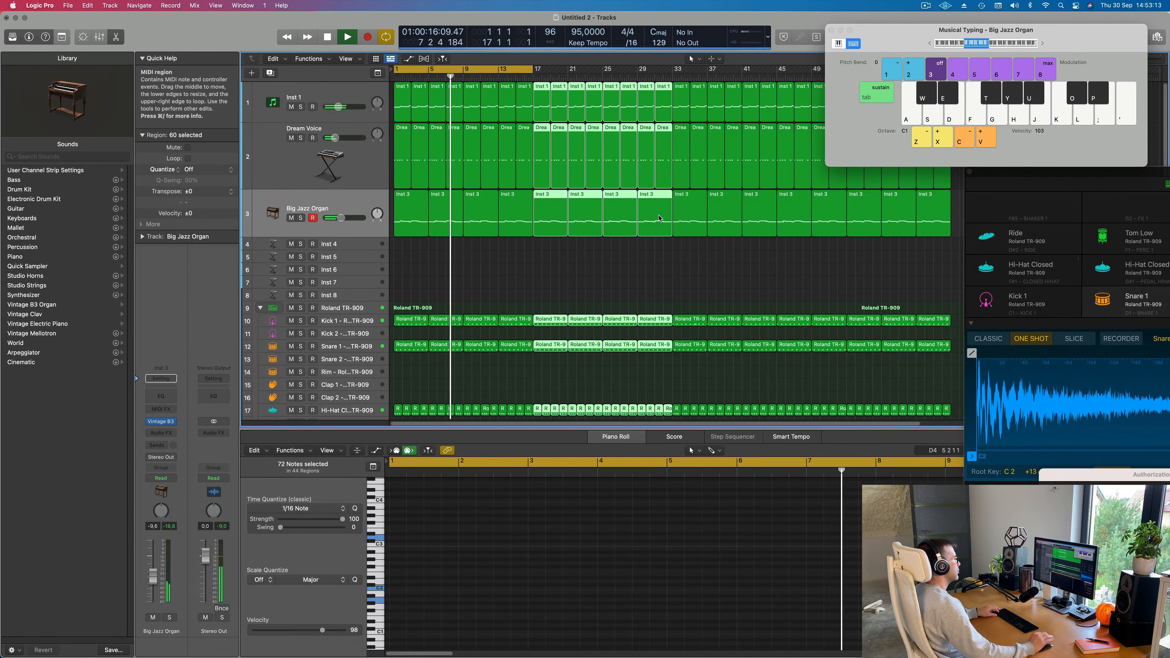
Step: Move the Musical Typing window clear of the arrangement and extend the cycle range's end to bar 65
{"action": "left_click_drag", "start_coordinate": [891, 31], "coordinate": [1084, 95]}
{"action": "scroll", "coordinate": [736, 179], "scroll_direction": "left", "scroll_amount": 3}
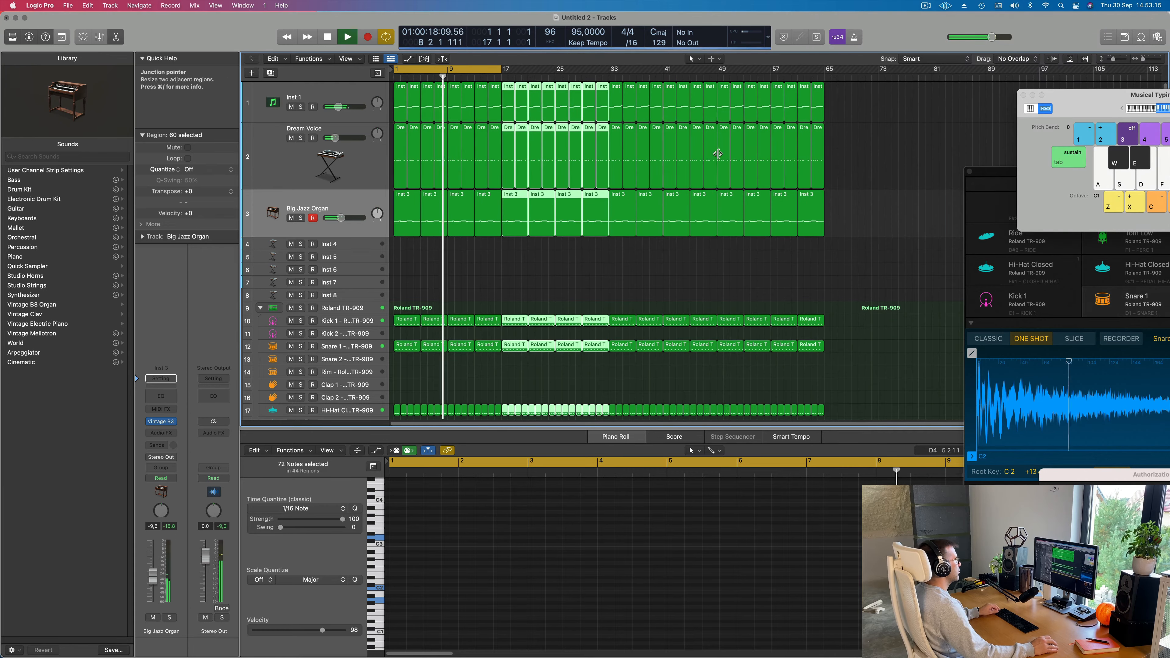
{"action": "left_click_drag", "start_coordinate": [501, 69], "coordinate": [864, 107]}
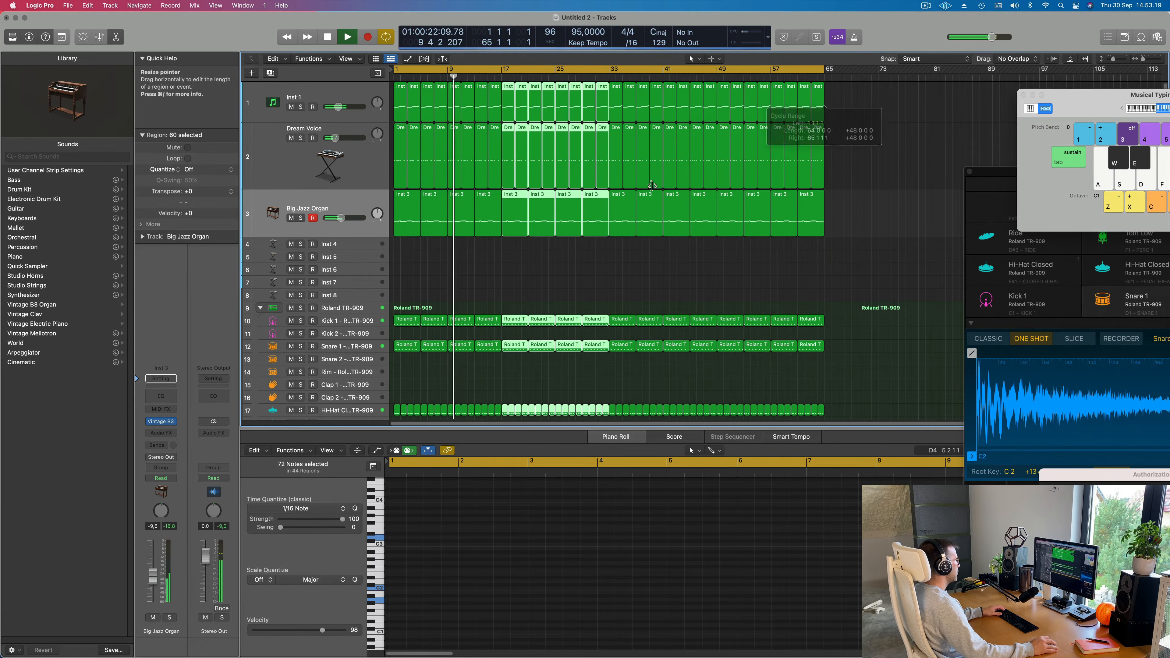
Step: Restart playback with the Big Jazz Organ track selected and set its volume to -11.2 dB
{"action": "left_click", "coordinate": [341, 206]}
{"action": "key", "text": "space"}
{"action": "key", "text": "space"}
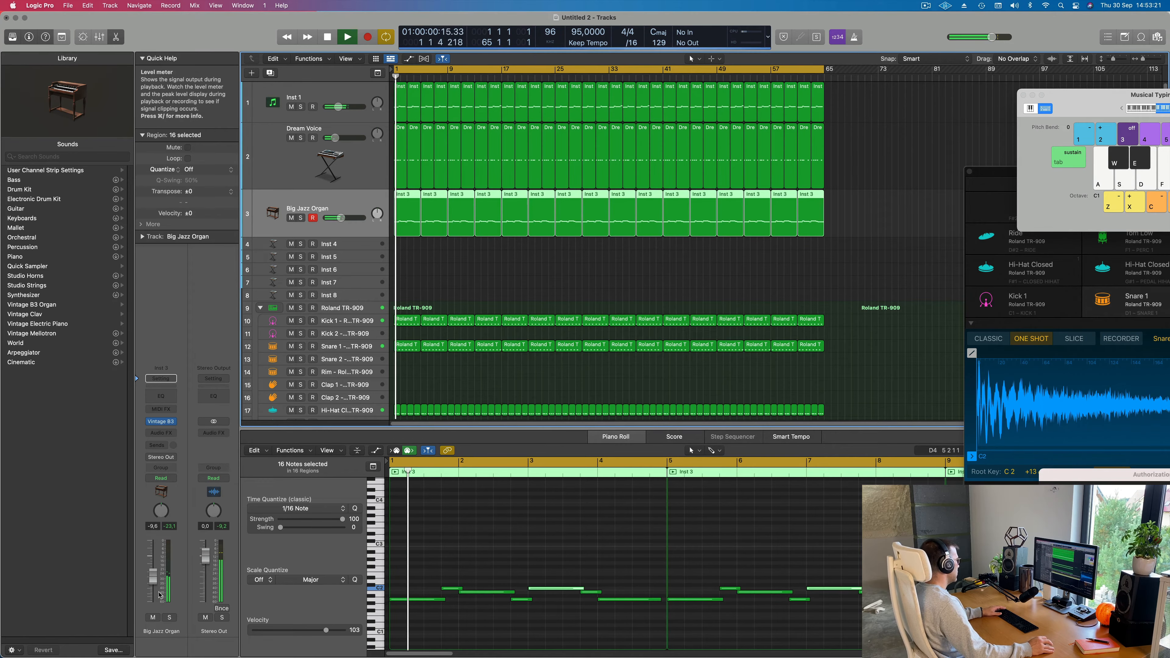
{"action": "left_click_drag", "start_coordinate": [154, 577], "coordinate": [153, 578]}
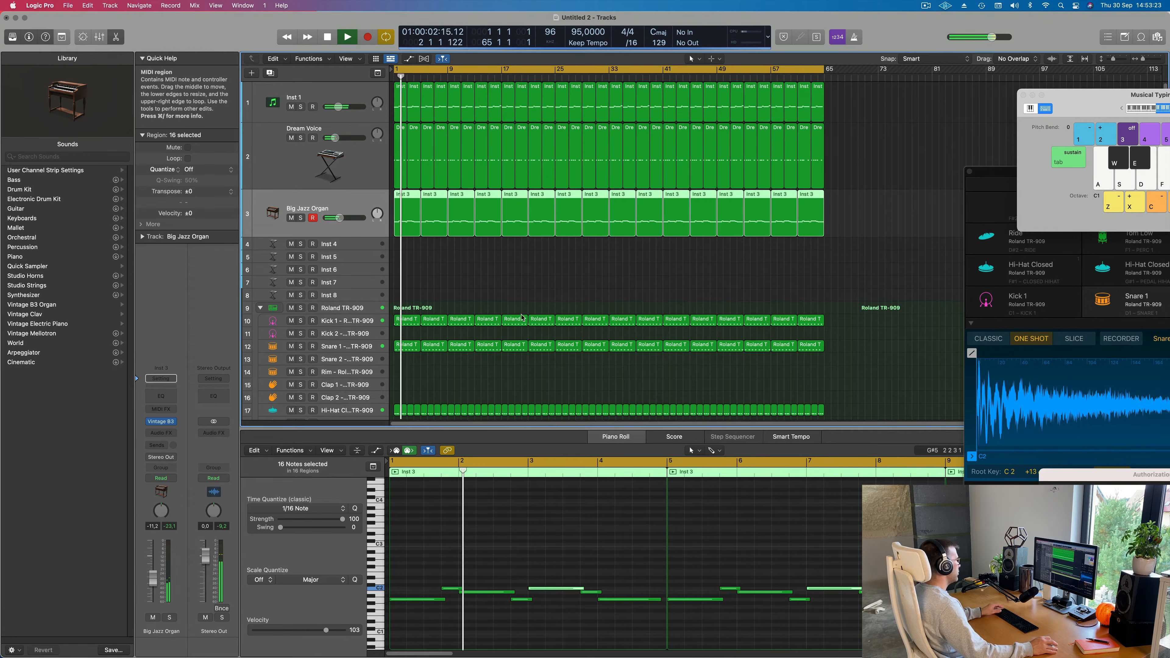
Step: Copy the first Tom Low region onto the Conga track at bar 2
{"action": "scroll", "coordinate": [514, 293], "scroll_direction": "down", "scroll_amount": 3}
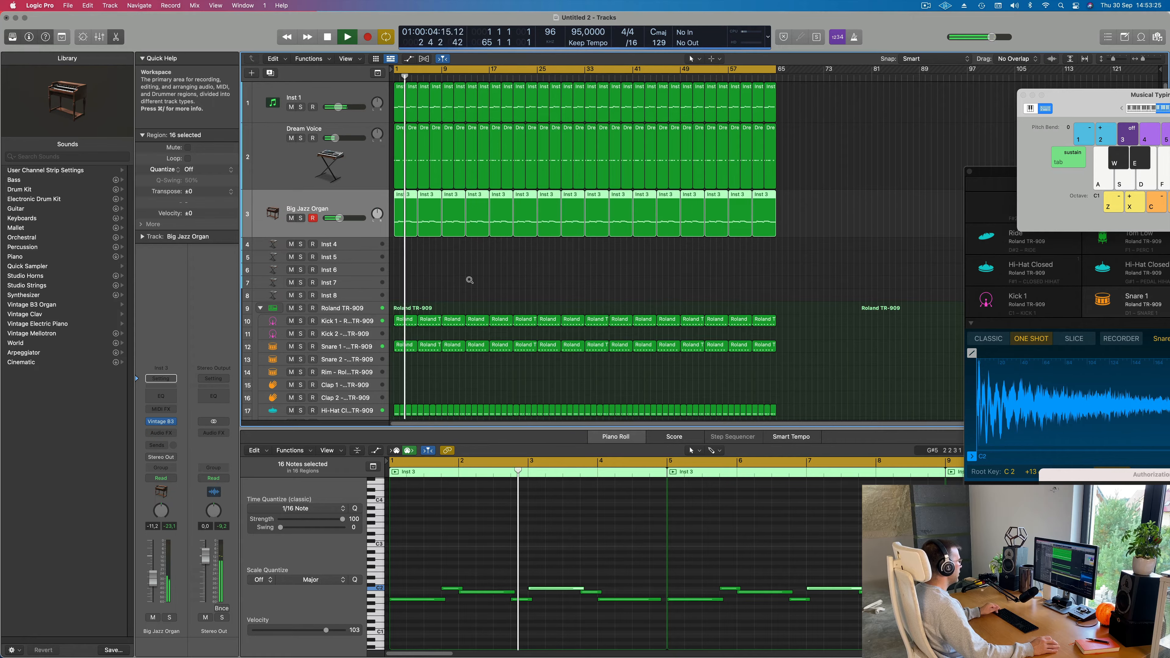
{"action": "scroll", "coordinate": [463, 283], "scroll_direction": "down", "scroll_amount": 5}
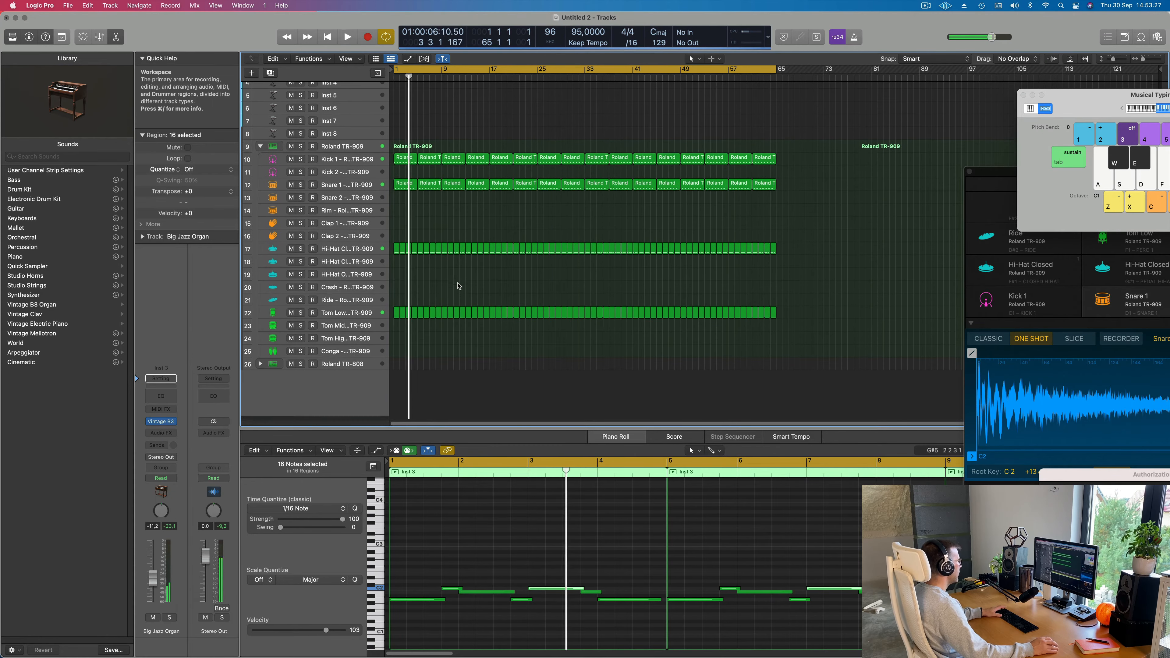
{"action": "key", "text": "space"}
{"action": "scroll", "coordinate": [458, 283], "scroll_direction": "up", "scroll_amount": 1}
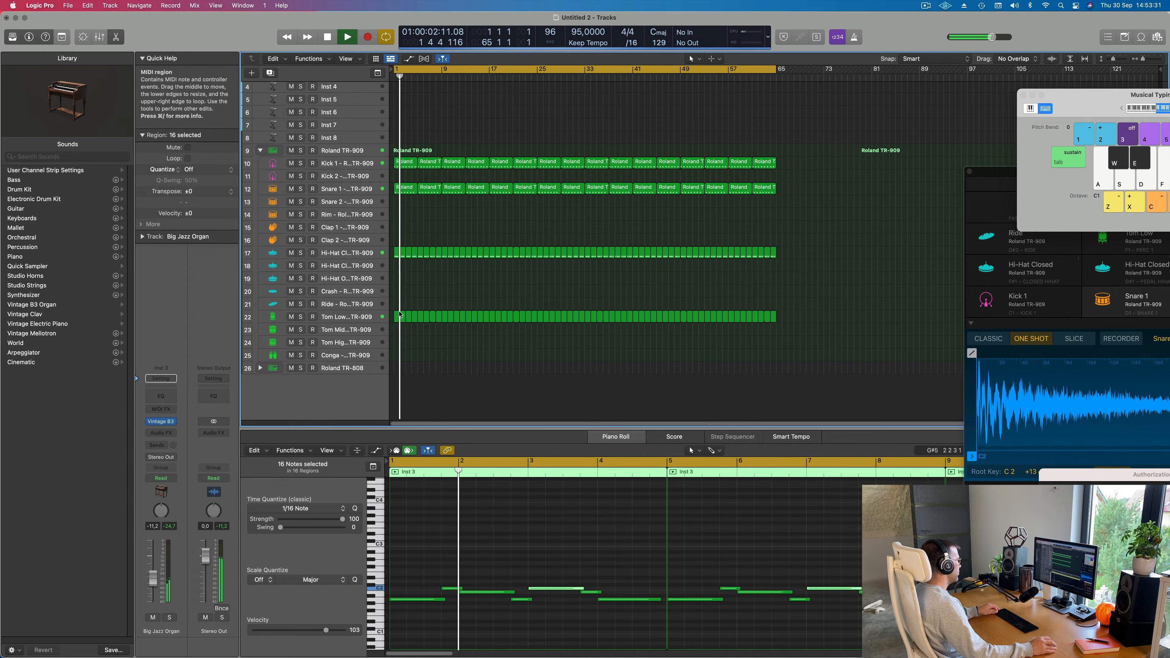
{"action": "scroll", "coordinate": [433, 344], "scroll_direction": "right", "scroll_amount": 3}
{"action": "scroll", "coordinate": [434, 348], "scroll_direction": "left", "scroll_amount": 2}
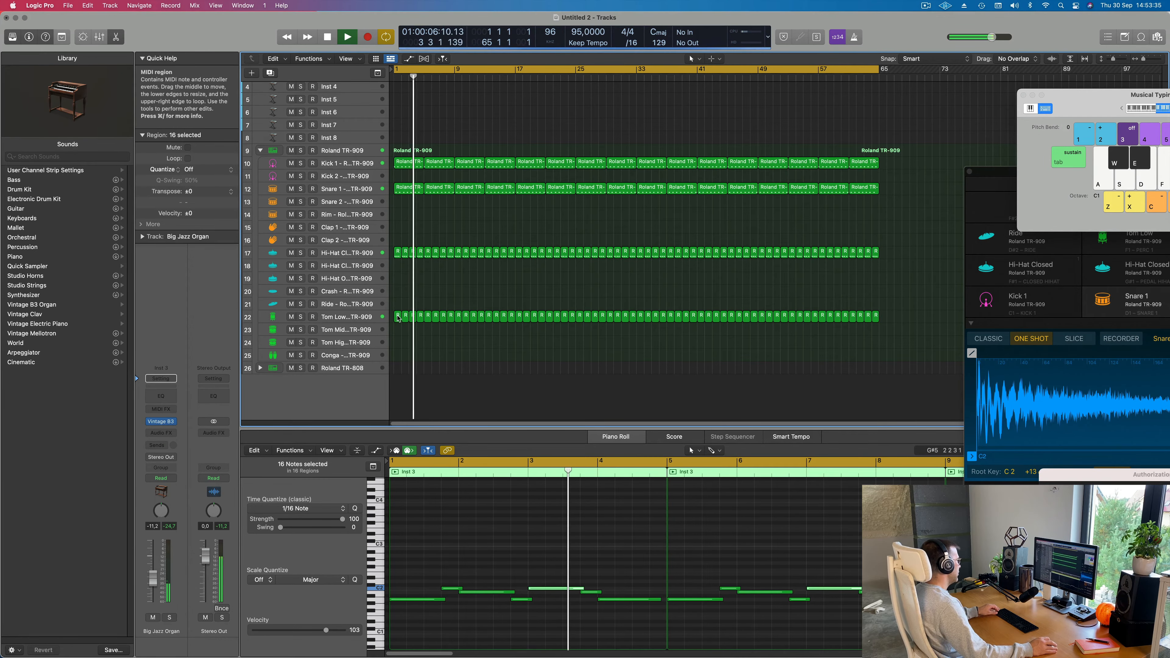
{"action": "left_click", "coordinate": [397, 317]}
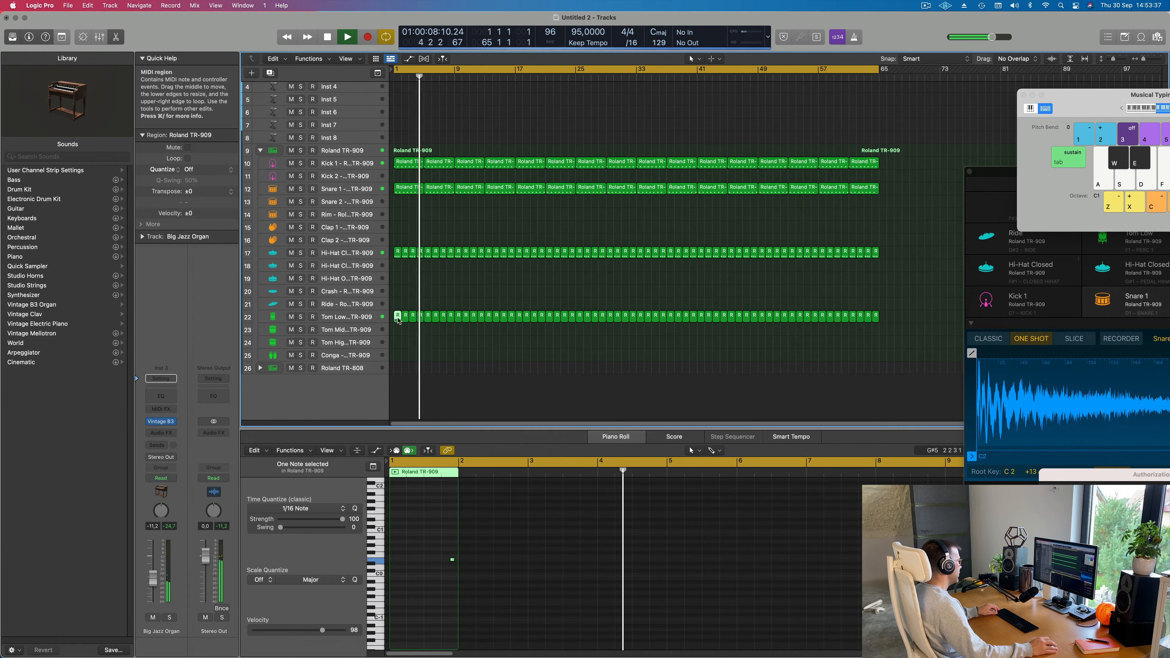
{"action": "left_click_drag", "start_coordinate": [397, 317], "coordinate": [404, 355], "text": "alt"}
Step: Transpose the note in the conga region up one octave and replay the part
{"action": "left_click", "coordinate": [536, 585]}
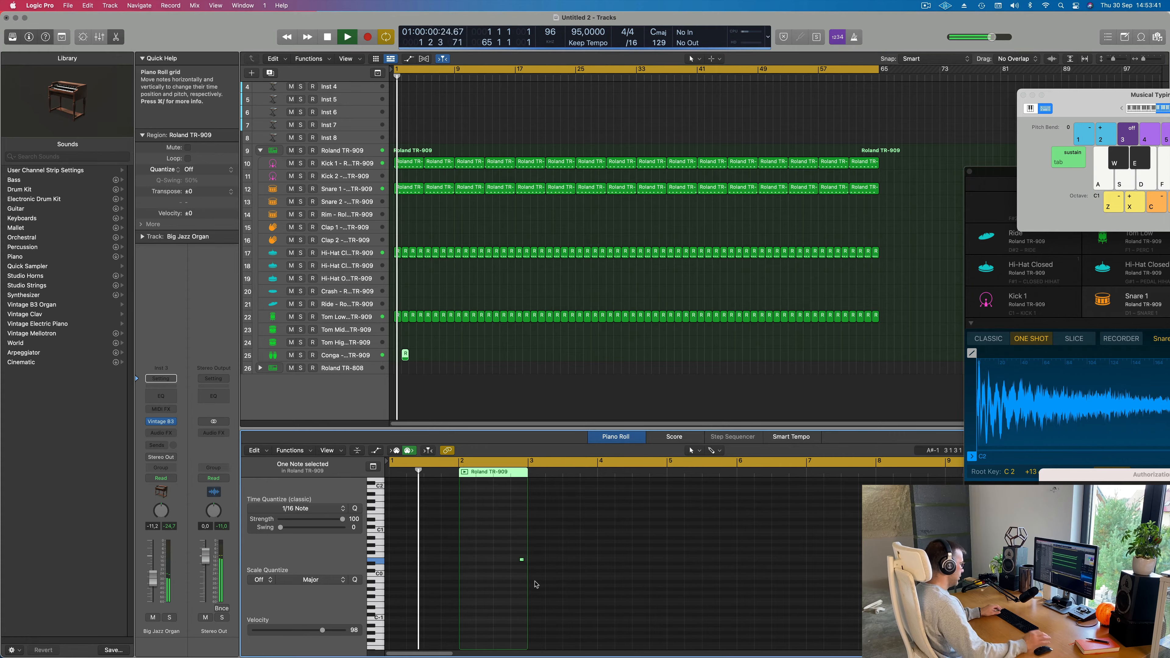
{"action": "key", "text": "alt+shift+Up"}
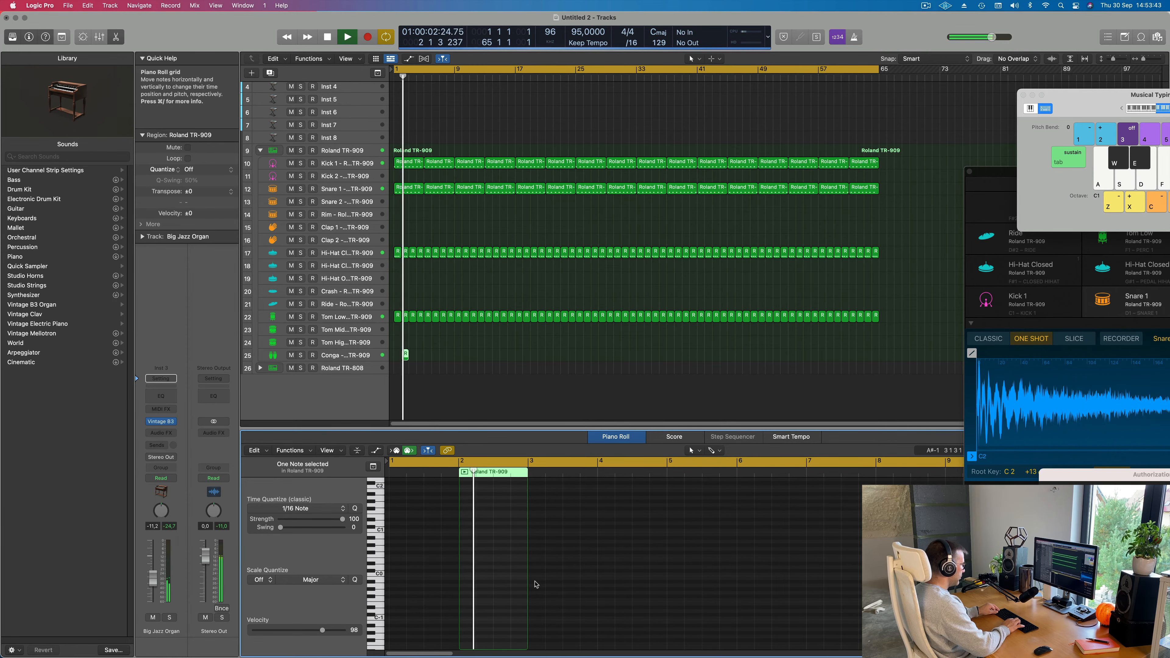
{"action": "key", "text": "Return"}
{"action": "scroll", "coordinate": [510, 573], "scroll_direction": "up", "scroll_amount": 5}
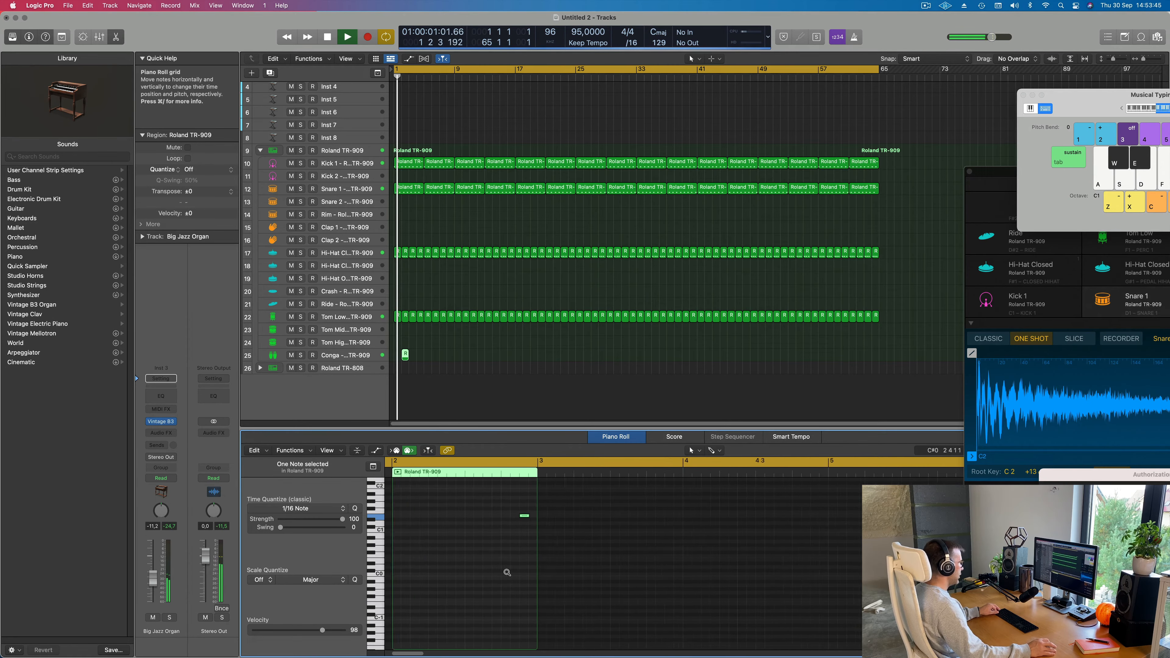
Step: Move the conga region to the start of bar 1 and restart playback
{"action": "left_click", "coordinate": [405, 355]}
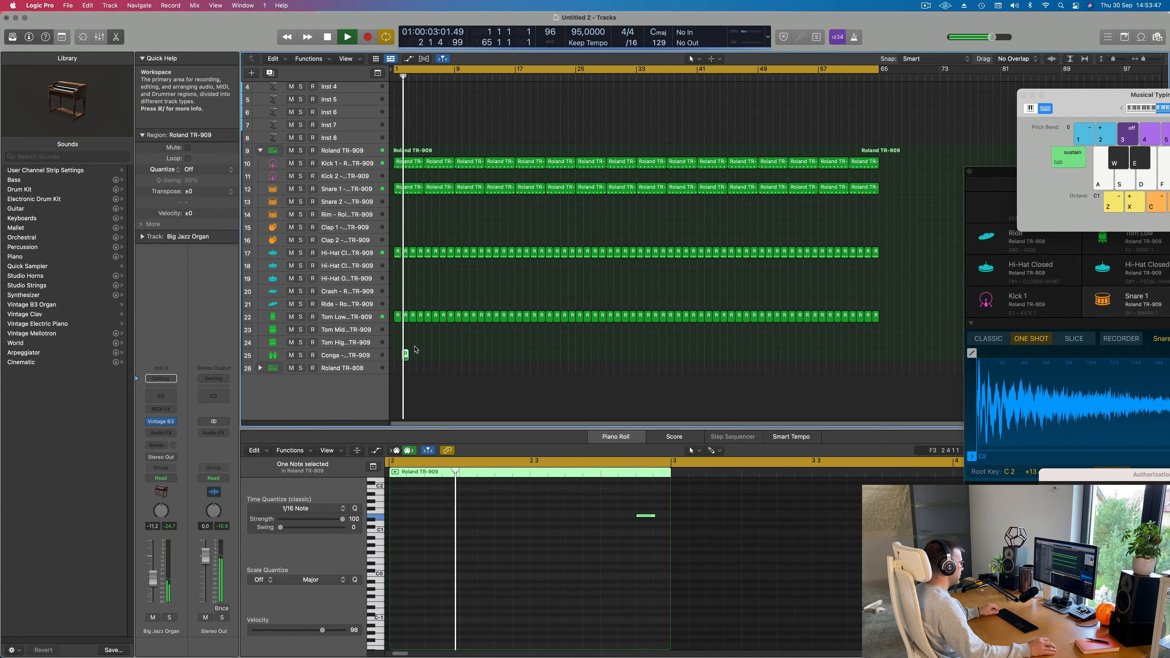
{"action": "left_click_drag", "start_coordinate": [405, 355], "coordinate": [398, 355]}
{"action": "key", "text": "Return"}
Step: Nudge the conga note earlier to the second sixteenth of beat 3 in bar 1, and listen to it with the beat
{"action": "left_click_drag", "start_coordinate": [598, 502], "coordinate": [669, 548]}
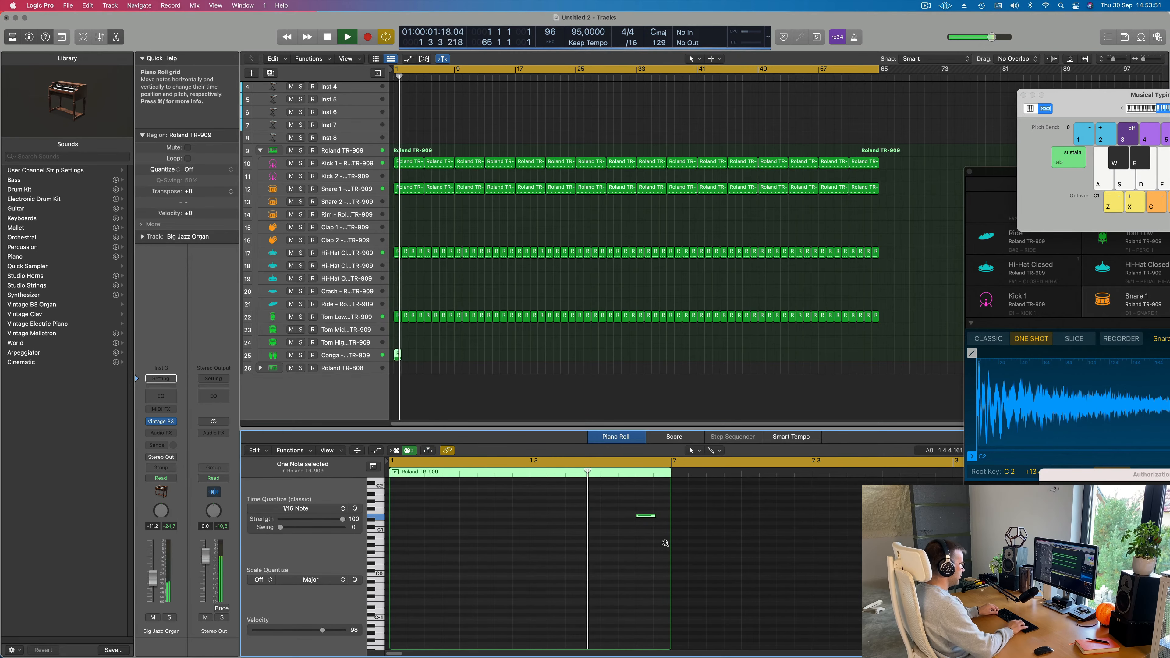
{"action": "key", "text": "alt+Left"}
{"action": "key", "text": "alt+Left"}
{"action": "key", "text": "alt+Left"}
{"action": "key", "text": "space"}
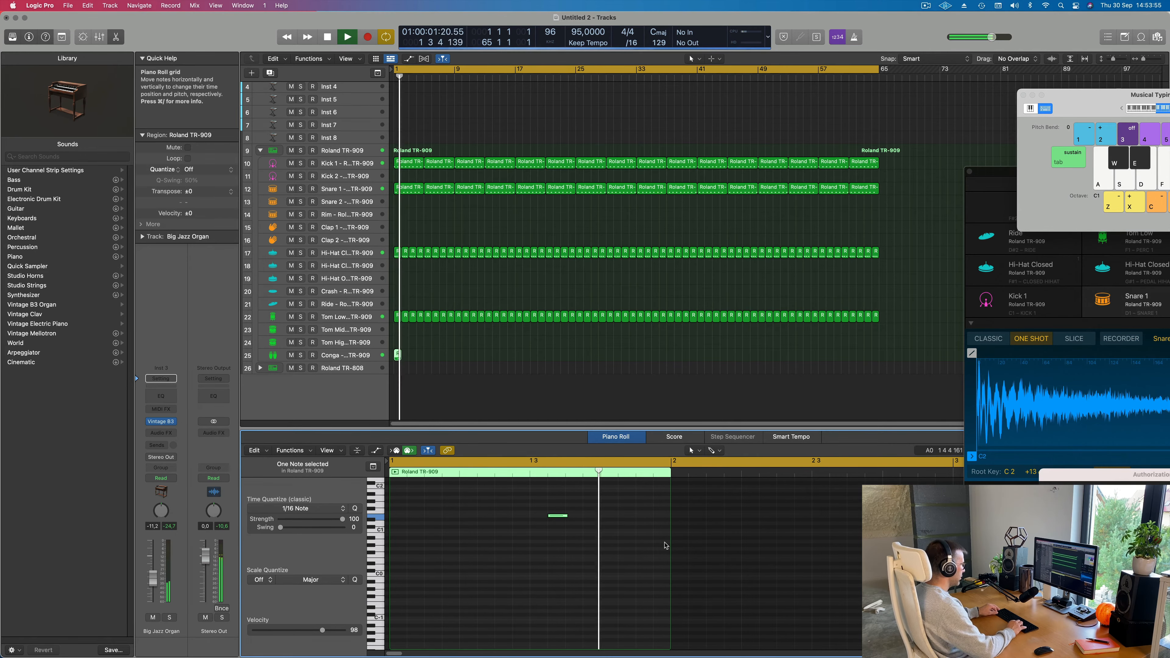
{"action": "key", "text": "space"}
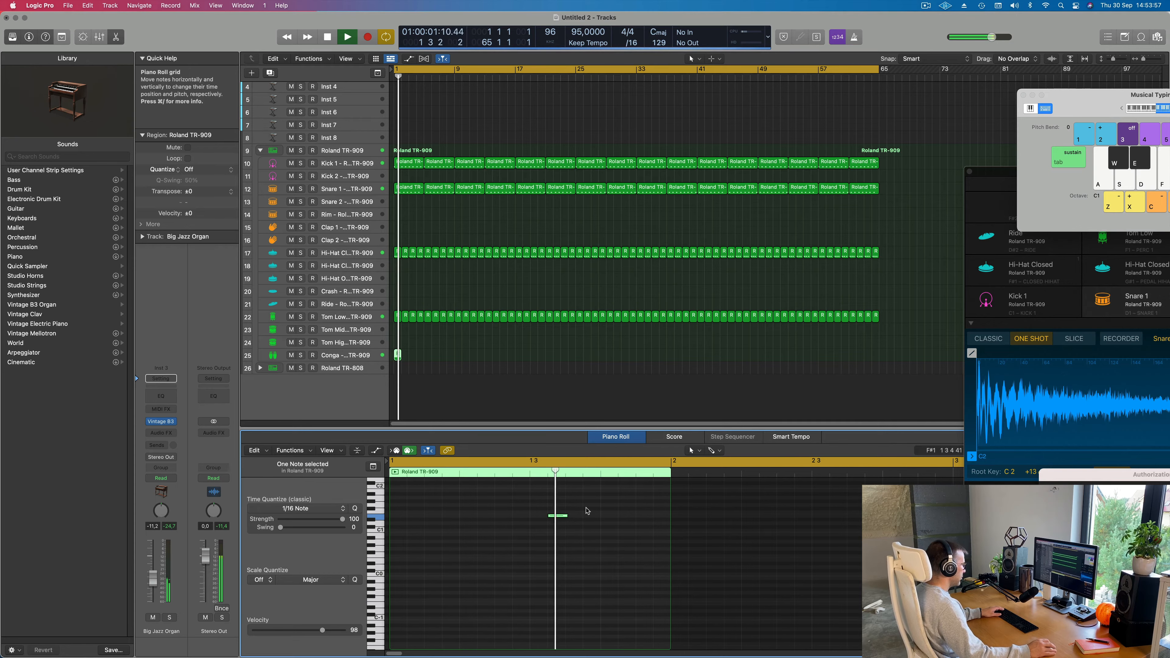
{"action": "key", "text": "space"}
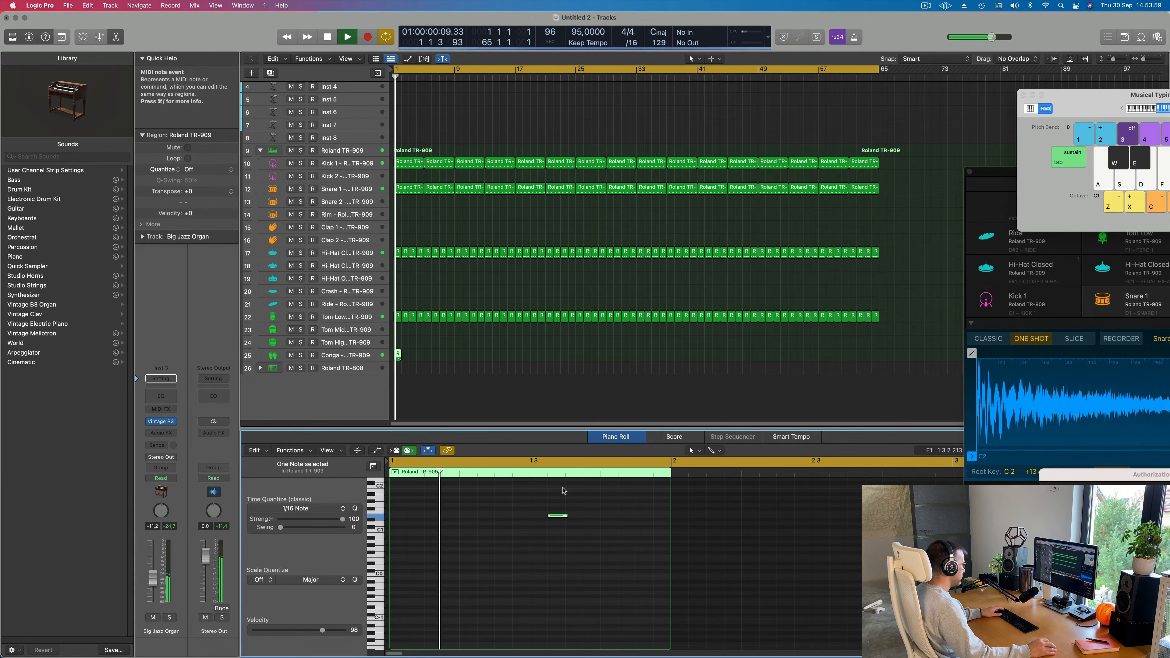
{"action": "key", "text": "space"}
{"action": "key", "text": "space"}
Step: Set the Conga track volume to -17.0 dB and repeat its region four times after bar 1
{"action": "left_click", "coordinate": [343, 356]}
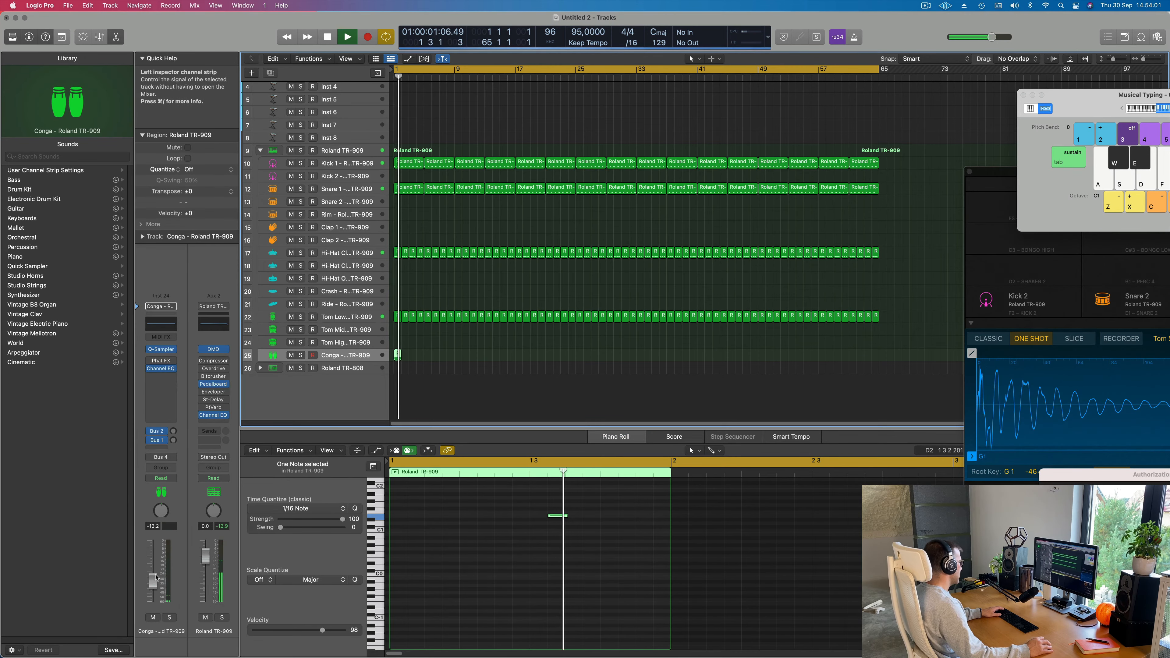
{"action": "left_click_drag", "start_coordinate": [155, 577], "coordinate": [156, 582]}
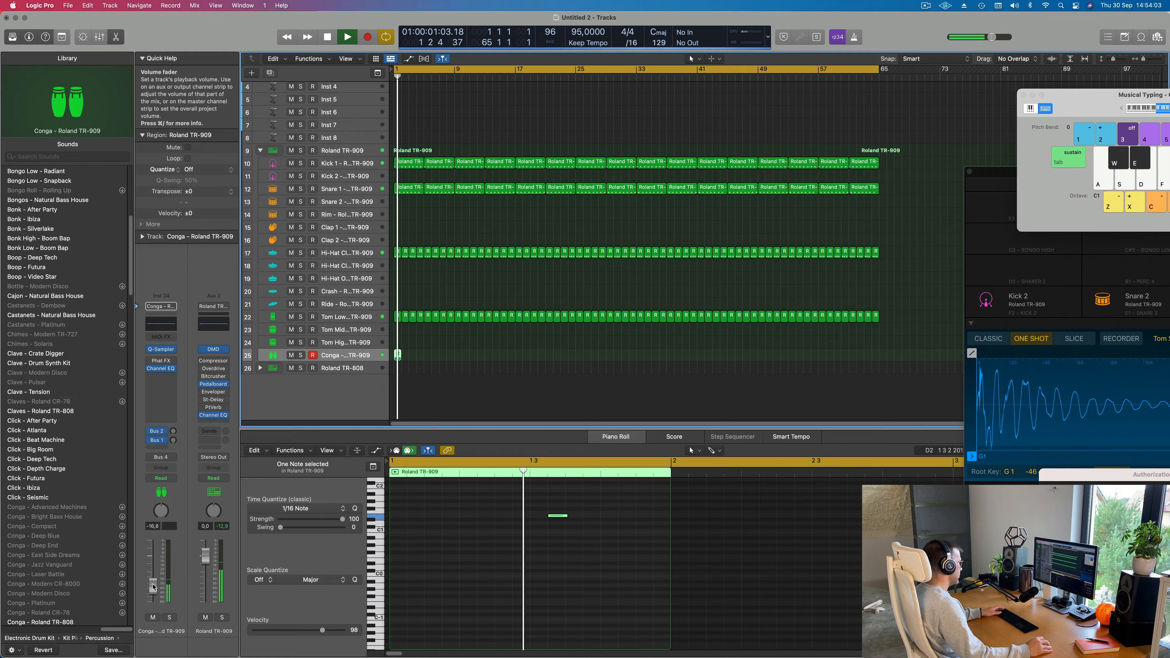
{"action": "left_click", "coordinate": [402, 362]}
{"action": "left_click", "coordinate": [398, 355]}
{"action": "key", "text": "super+r"}
{"action": "key", "text": "super+r"}
{"action": "key", "text": "super+r"}
{"action": "key", "text": "super+r"}
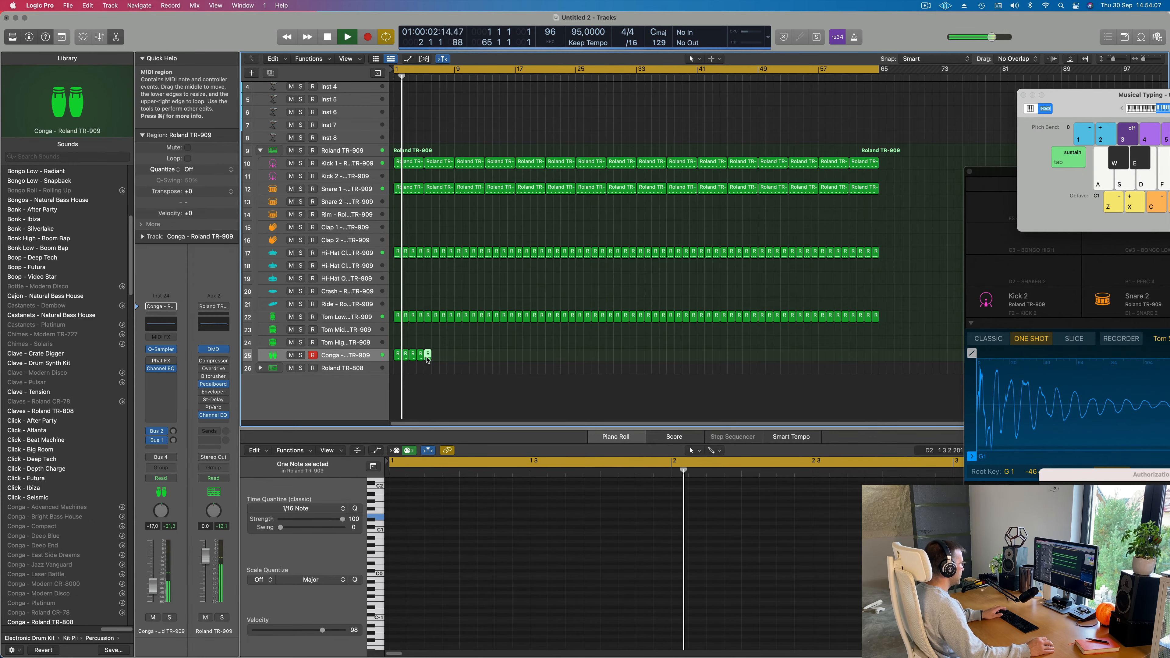
Step: Repeat the five-bar conga block across the arrangement and delete the surplus regions beyond bar 65
{"action": "left_click", "coordinate": [387, 357]}
{"action": "key", "text": "super+r"}
{"action": "key", "text": "super+r"}
{"action": "key", "text": "super+r"}
{"action": "key", "text": "super+r"}
{"action": "key", "text": "super+r"}
{"action": "key", "text": "super+r"}
{"action": "key", "text": "super+r"}
{"action": "key", "text": "super+r"}
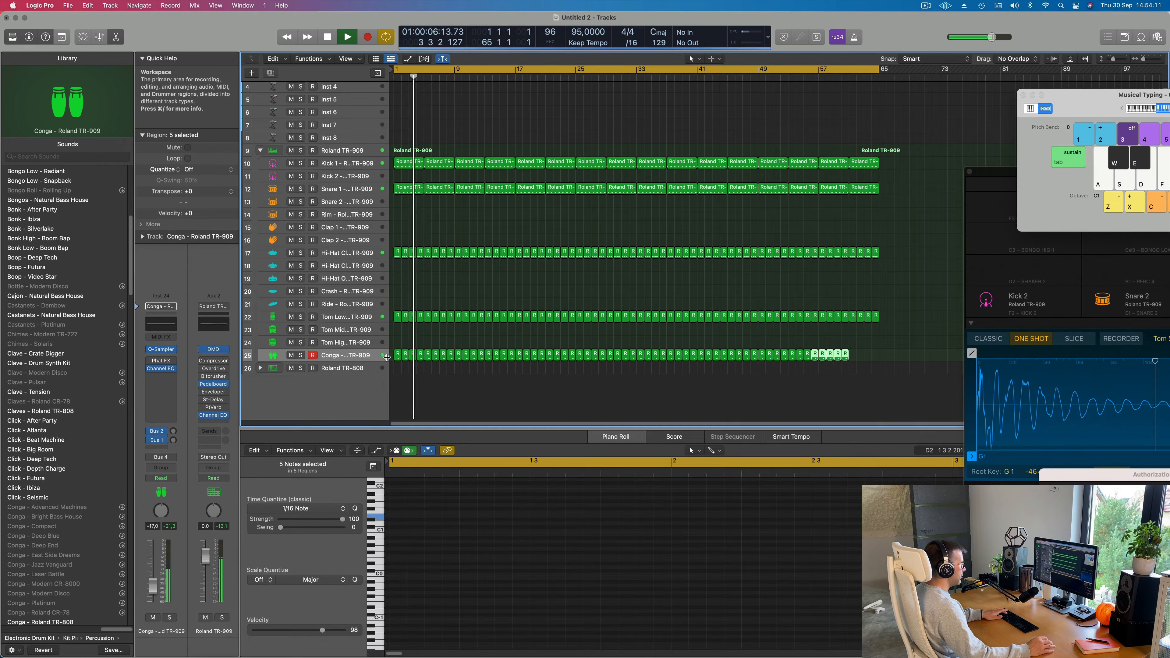
{"action": "left_click_drag", "start_coordinate": [925, 337], "coordinate": [882, 377]}
{"action": "key", "text": "Delete"}
{"action": "scroll", "coordinate": [555, 230], "scroll_direction": "up", "scroll_amount": 5}
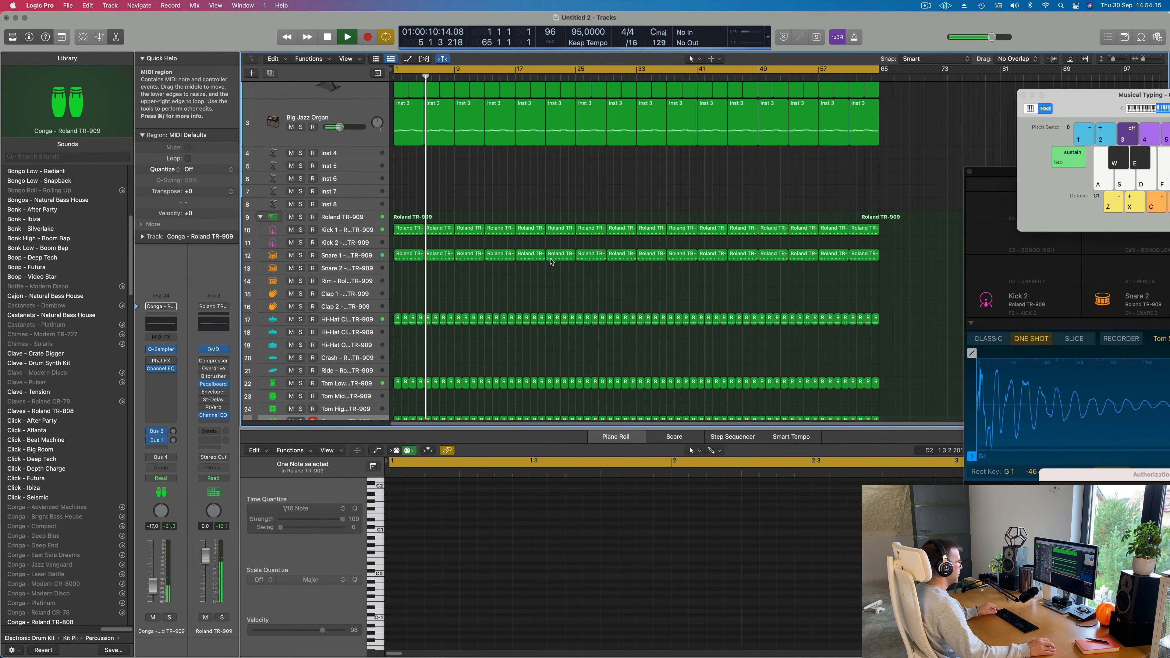
Step: Set the Conga track volume to -17.2 dB and the Snare 1 volume to -13.6 dB while listening from the start
{"action": "scroll", "coordinate": [509, 265], "scroll_direction": "down", "scroll_amount": 4}
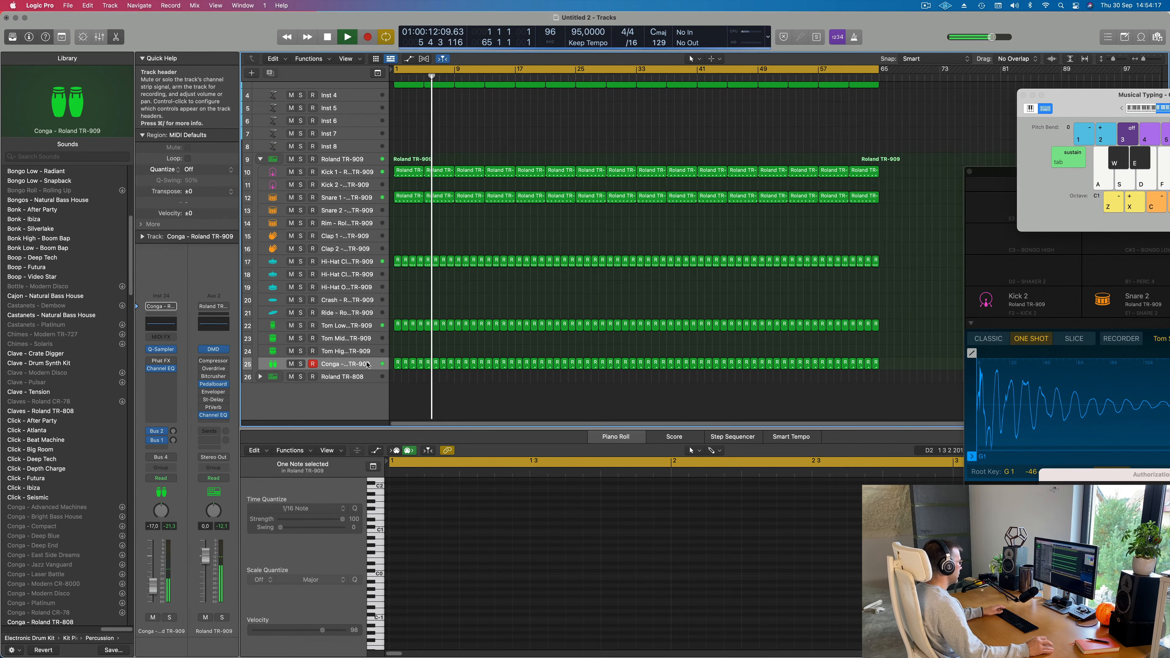
{"action": "left_click", "coordinate": [346, 365]}
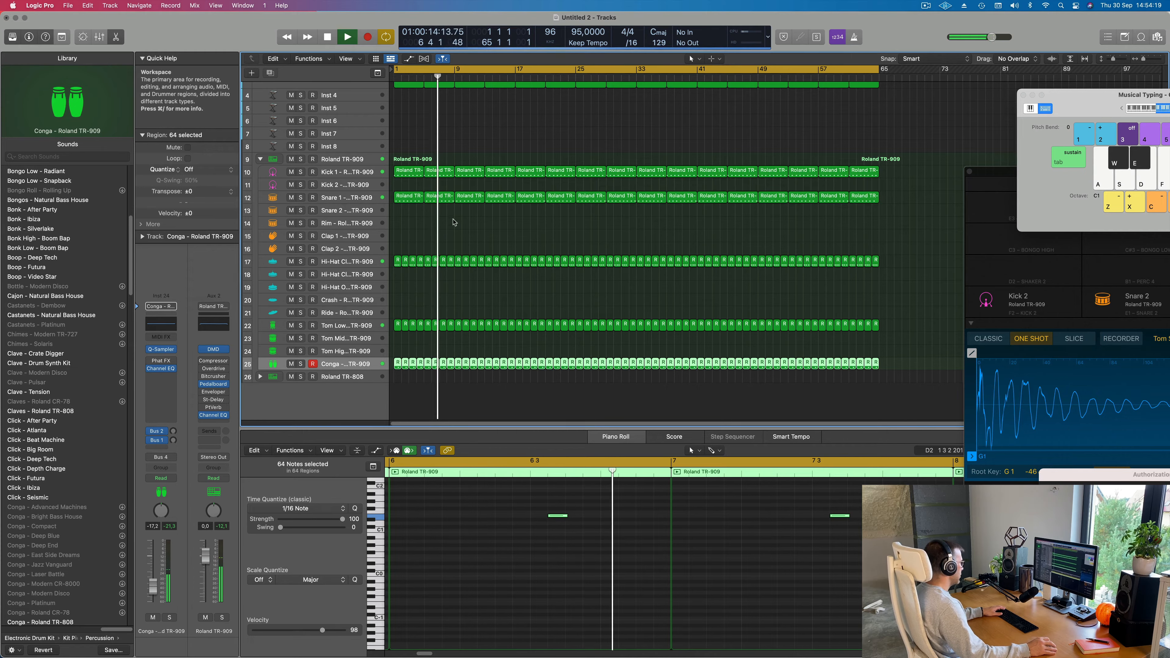
{"action": "key", "text": "space"}
{"action": "key", "text": "space"}
{"action": "left_click", "coordinate": [345, 198]}
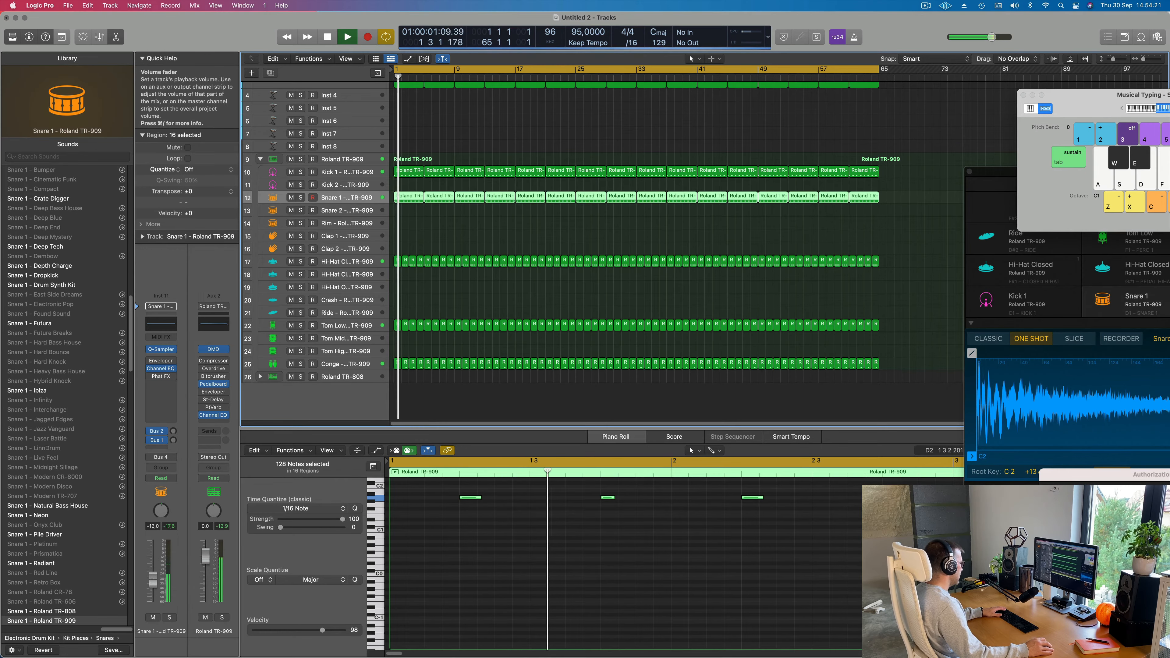
{"action": "left_click_drag", "start_coordinate": [153, 578], "coordinate": [153, 590]}
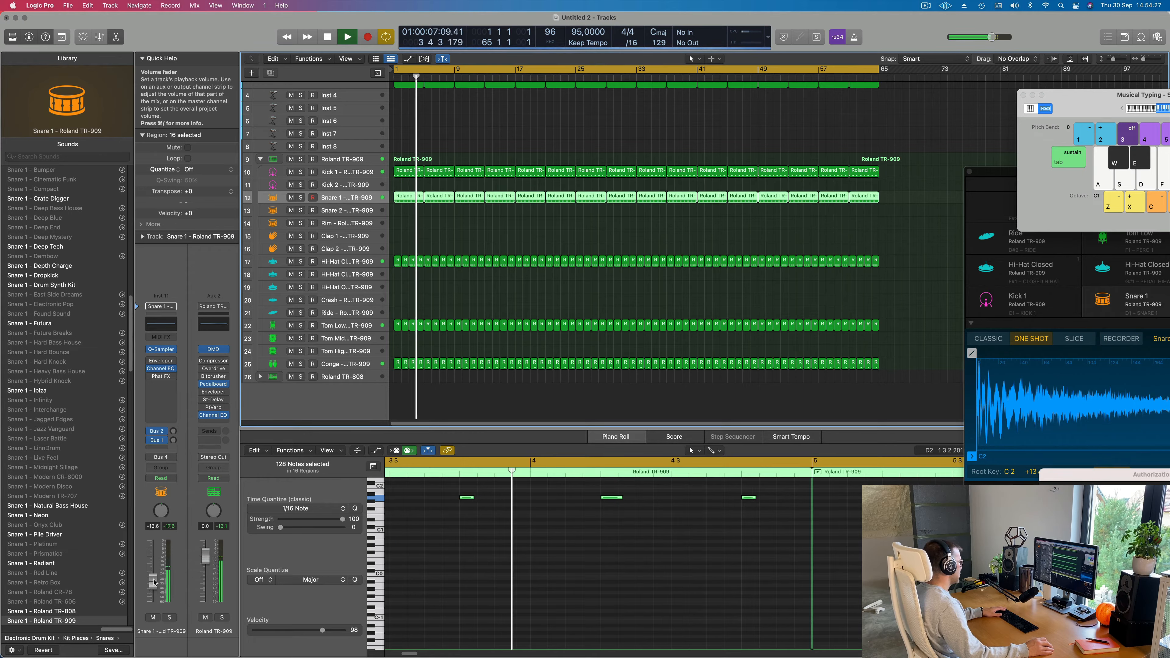
Step: Examine the notes of the Kick 1 regions, the first Inst 3 organ region and the first Inst 1 bass region during playback
{"action": "left_click", "coordinate": [374, 171]}
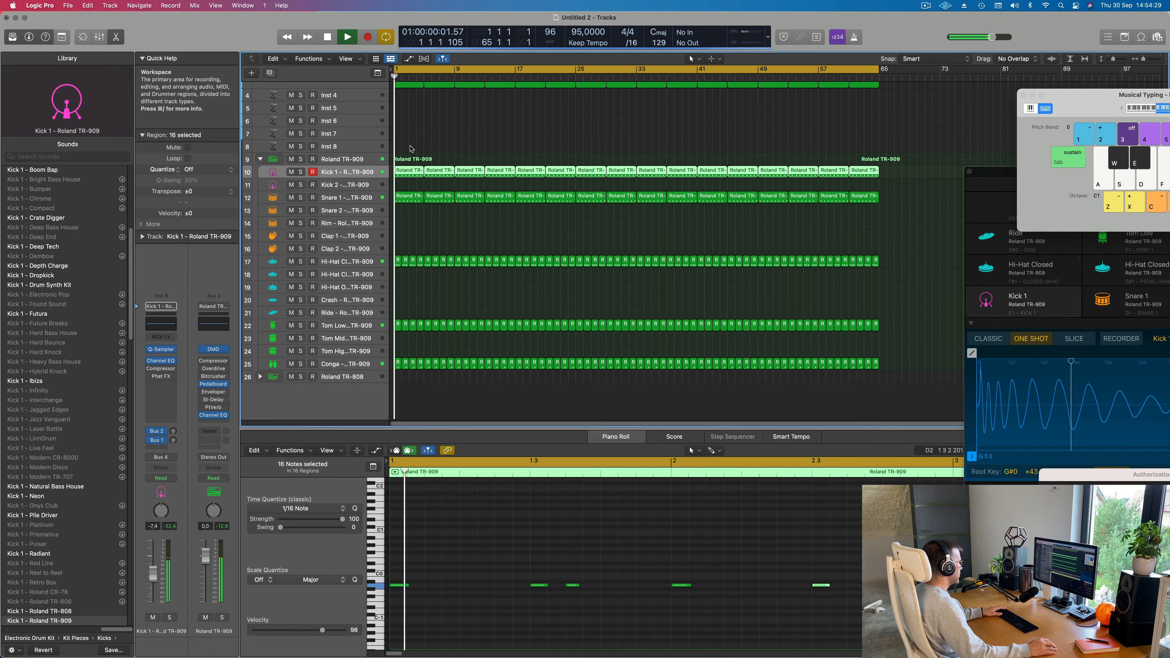
{"action": "scroll", "coordinate": [335, 245], "scroll_direction": "up", "scroll_amount": 5}
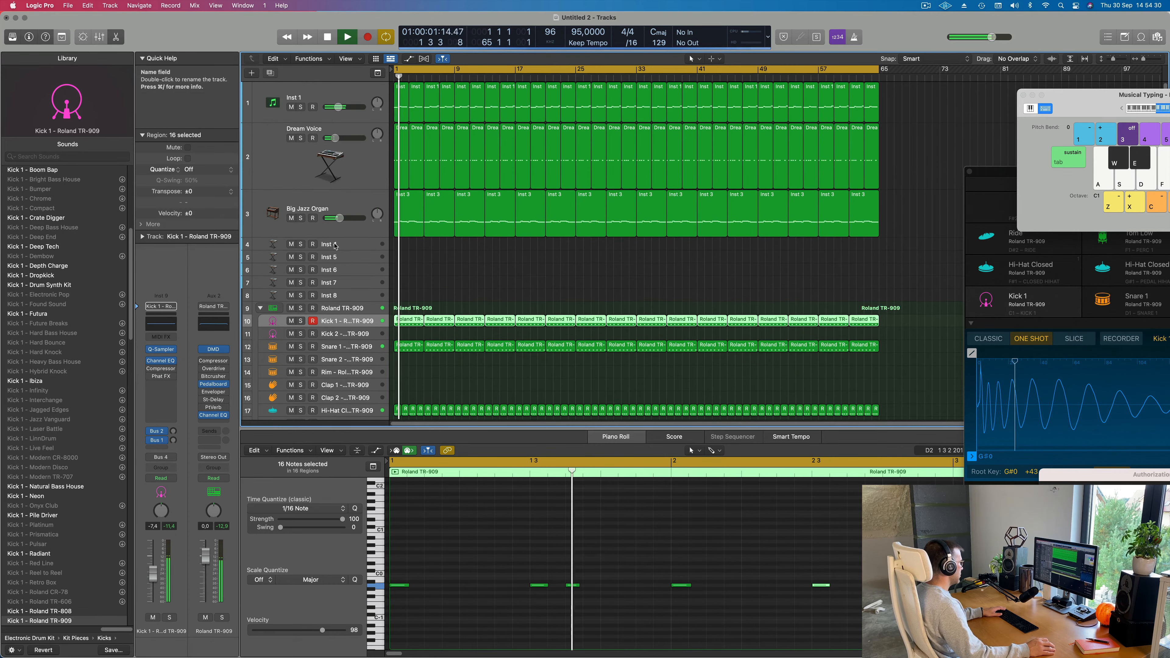
{"action": "left_click", "coordinate": [408, 214]}
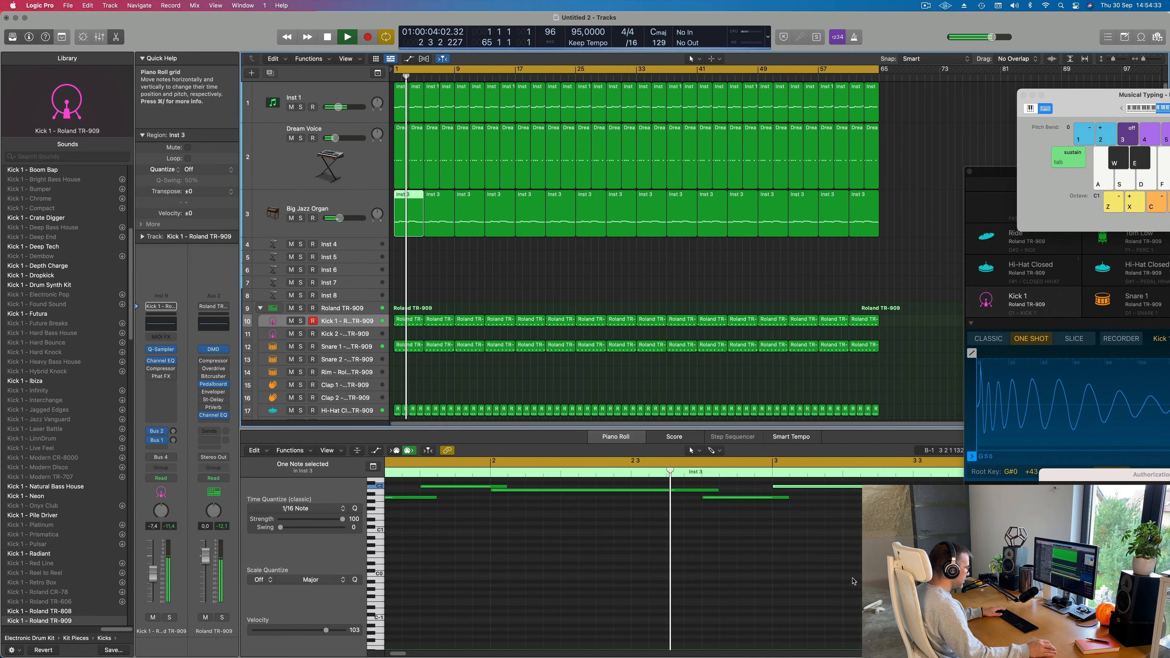
{"action": "scroll", "coordinate": [846, 578], "scroll_direction": "up", "scroll_amount": 2}
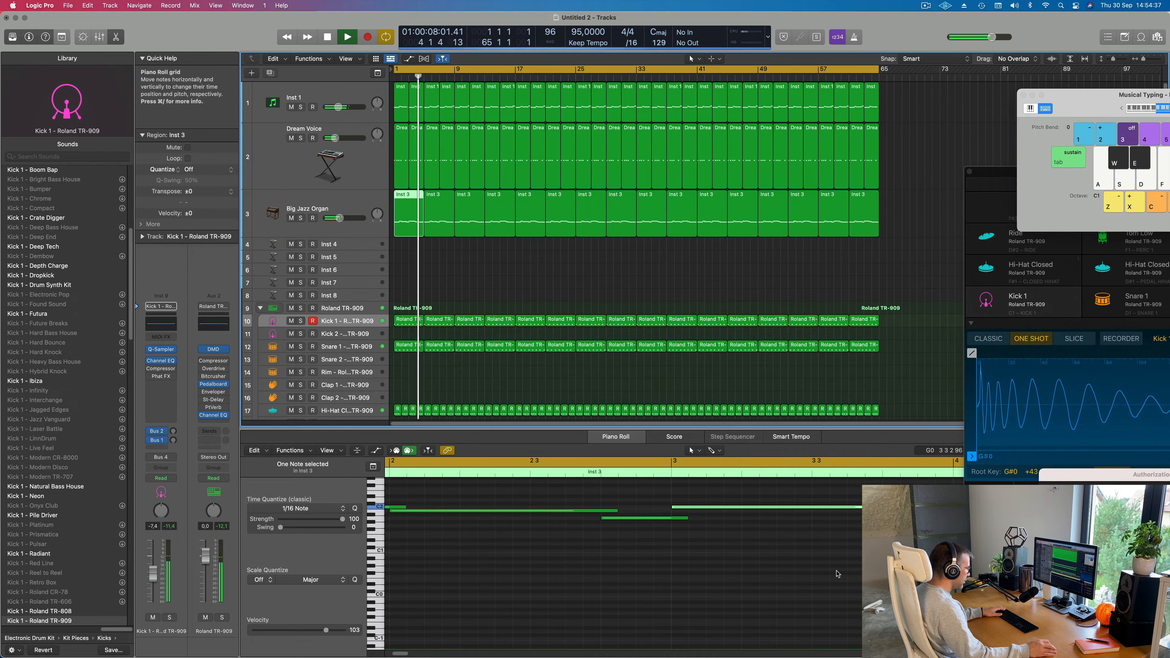
{"action": "scroll", "coordinate": [437, 257], "scroll_direction": "down", "scroll_amount": 3}
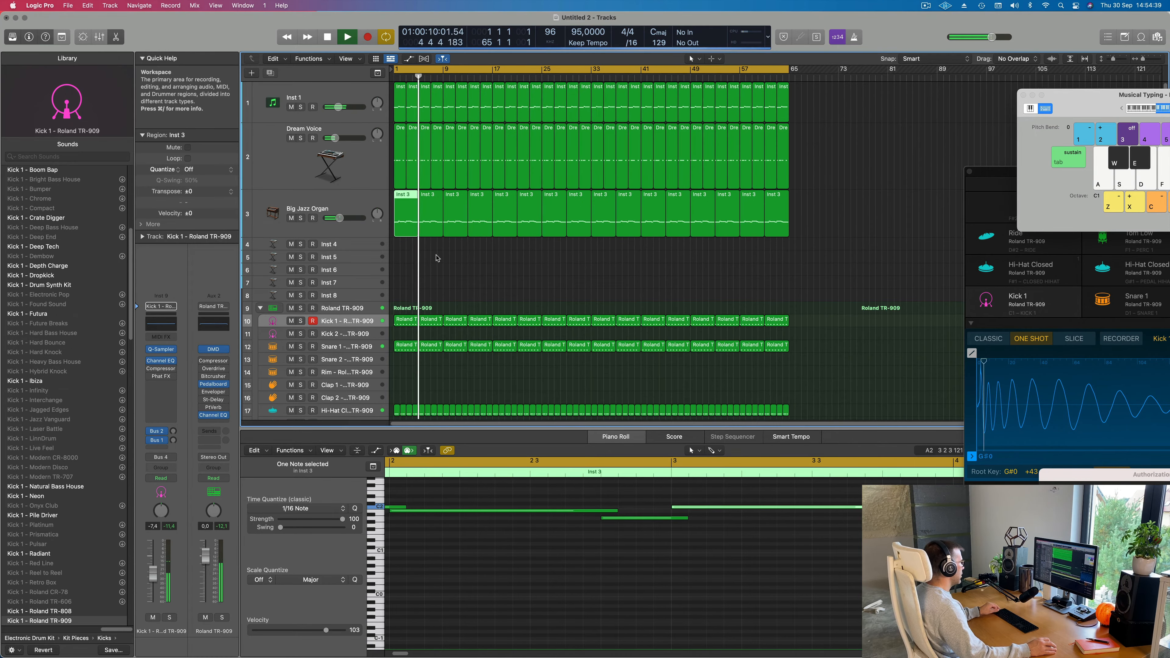
{"action": "left_click", "coordinate": [400, 108]}
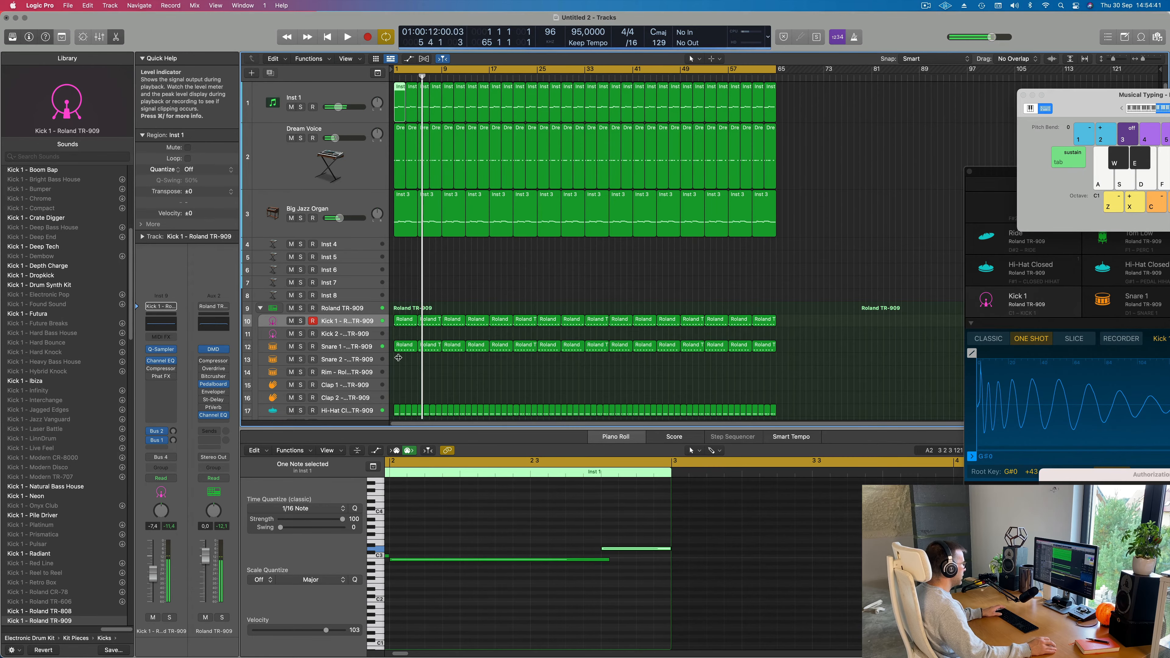
Step: Split the first Big Jazz Organ region at bar 3 with crossing notes split, and undo the trial deletion of its second half
{"action": "key", "text": "Return"}
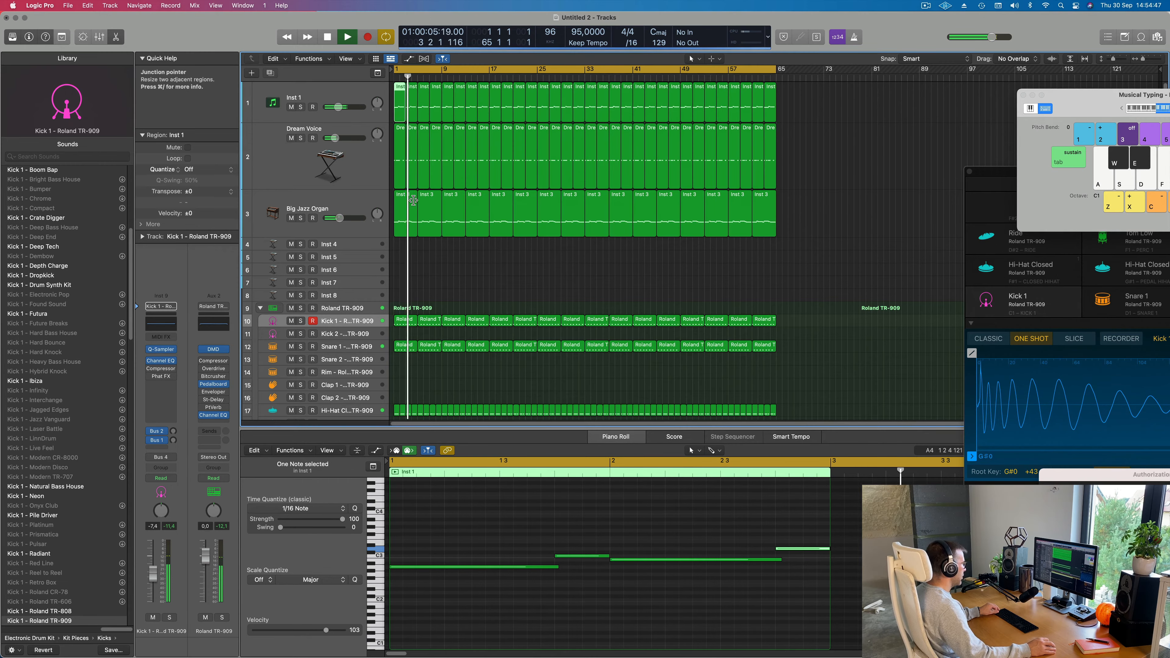
{"action": "left_click", "coordinate": [404, 218]}
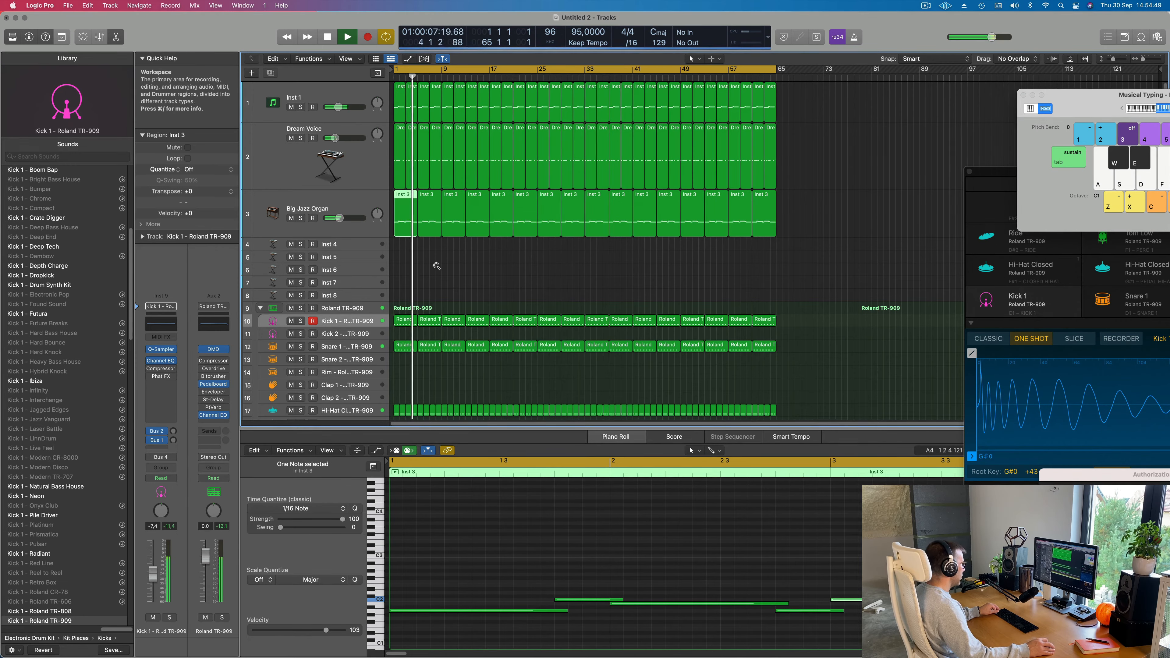
{"action": "key", "text": "space"}
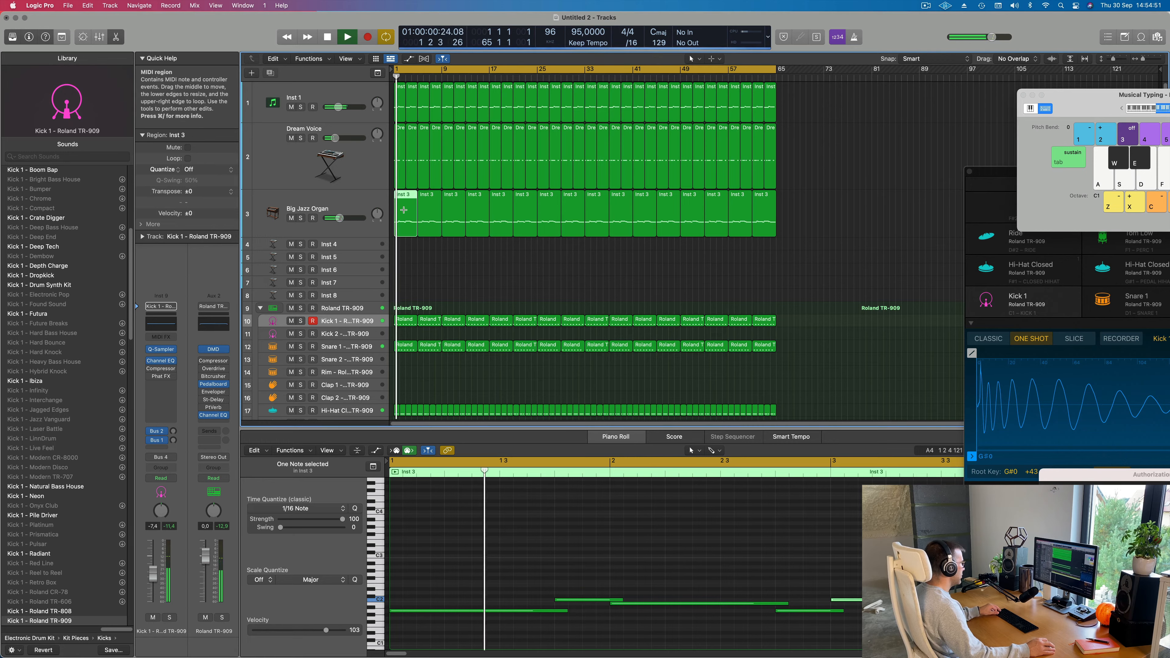
{"action": "left_click", "coordinate": [404, 209]}
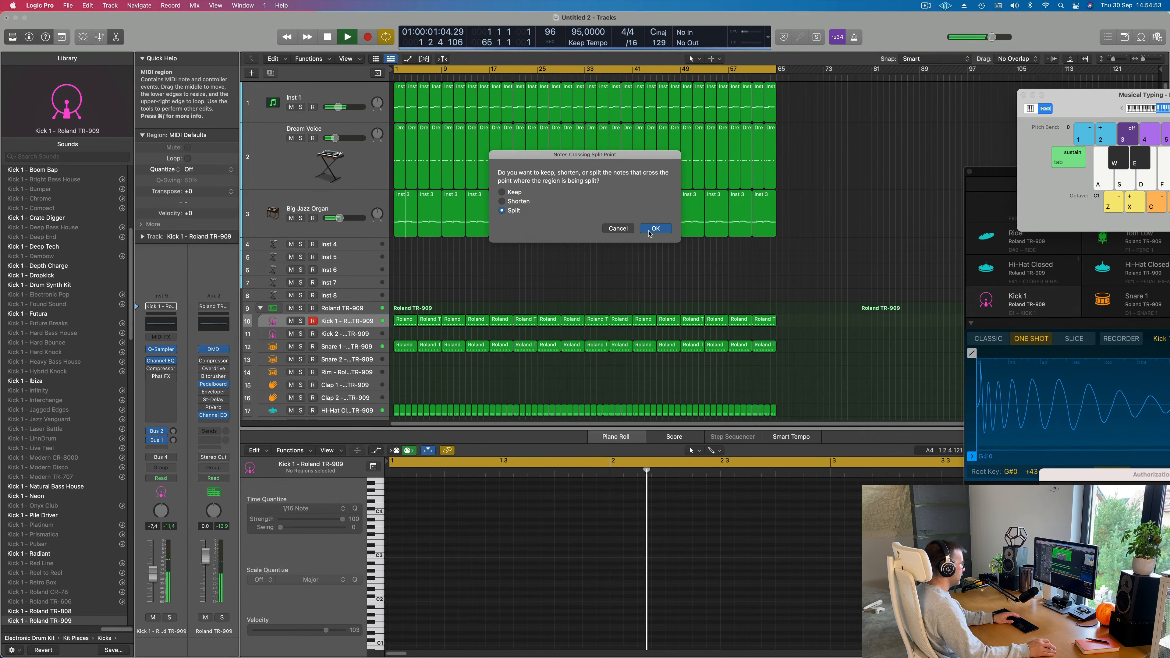
{"action": "left_click", "coordinate": [655, 228]}
{"action": "key", "text": "Delete"}
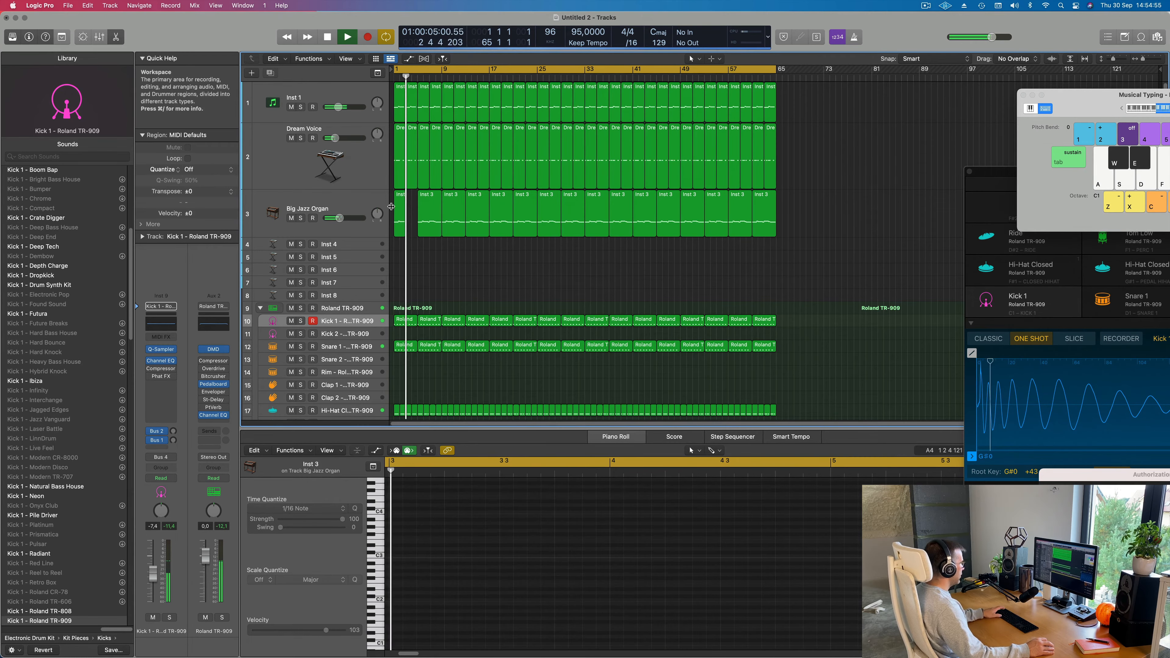
{"action": "key", "text": "super+z"}
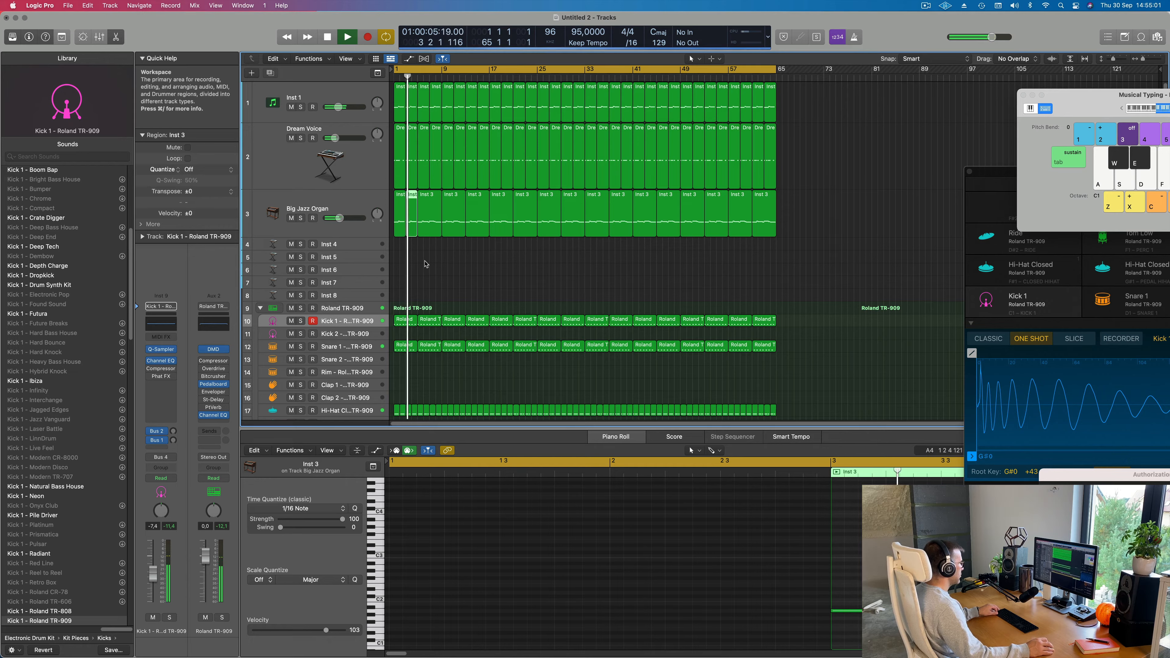
Step: Delete the Big Jazz Organ regions after bar 5 and repeat the remaining pair of two-bar regions up to bar 65
{"action": "left_click_drag", "start_coordinate": [424, 261], "coordinate": [768, 234]}
{"action": "key", "text": "Delete"}
{"action": "left_click_drag", "start_coordinate": [497, 221], "coordinate": [330, 221]}
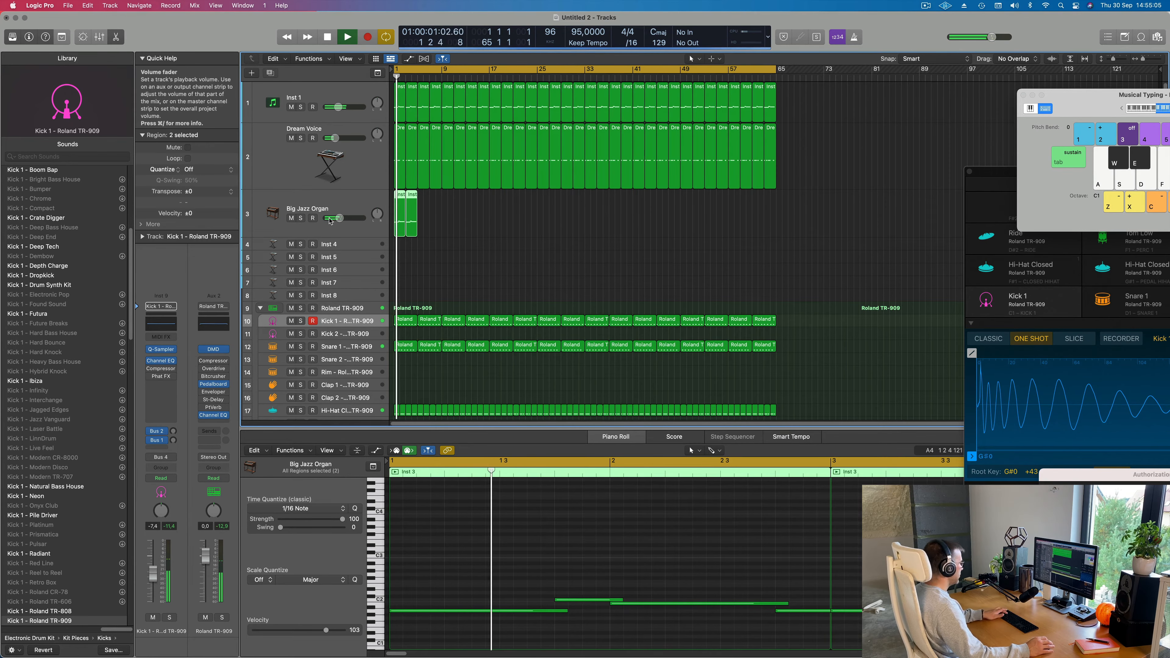
{"action": "key", "text": "super+r"}
{"action": "key", "text": "super+r"}
{"action": "key", "text": "super+r"}
{"action": "key", "text": "super+r"}
{"action": "key", "text": "super+r"}
{"action": "key", "text": "super+r"}
{"action": "key", "text": "super+r"}
{"action": "key", "text": "super+r"}
{"action": "key", "text": "super+r"}
{"action": "key", "text": "super+r"}
{"action": "key", "text": "super+r"}
{"action": "key", "text": "super+r"}
{"action": "key", "text": "super+r"}
{"action": "key", "text": "super+r"}
{"action": "key", "text": "super+r"}
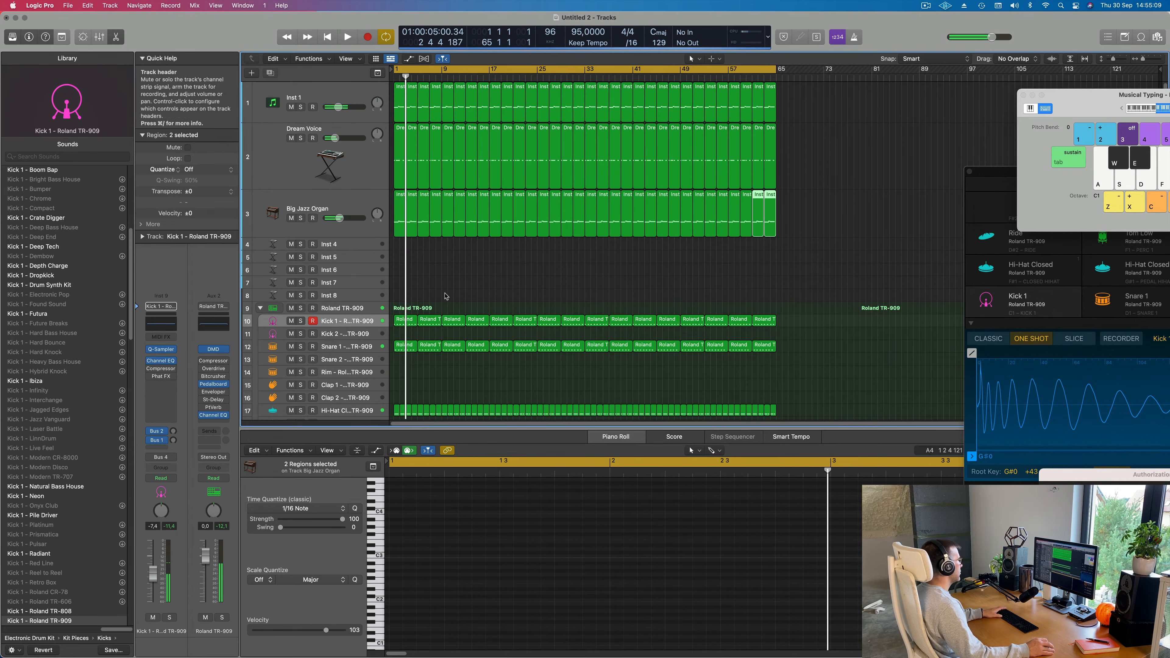
Step: Copy the first Snare 1 region to the Ride track at bar 1
{"action": "scroll", "coordinate": [534, 279], "scroll_direction": "down", "scroll_amount": 8}
{"action": "left_click", "coordinate": [433, 271]}
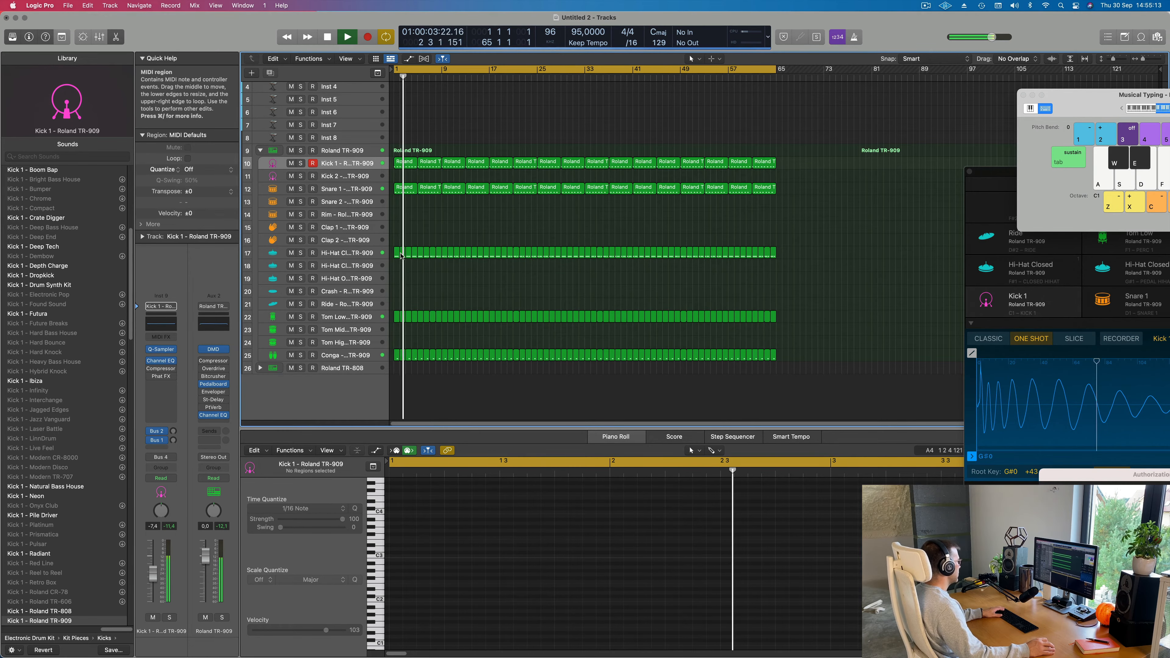
{"action": "left_click", "coordinate": [408, 190]}
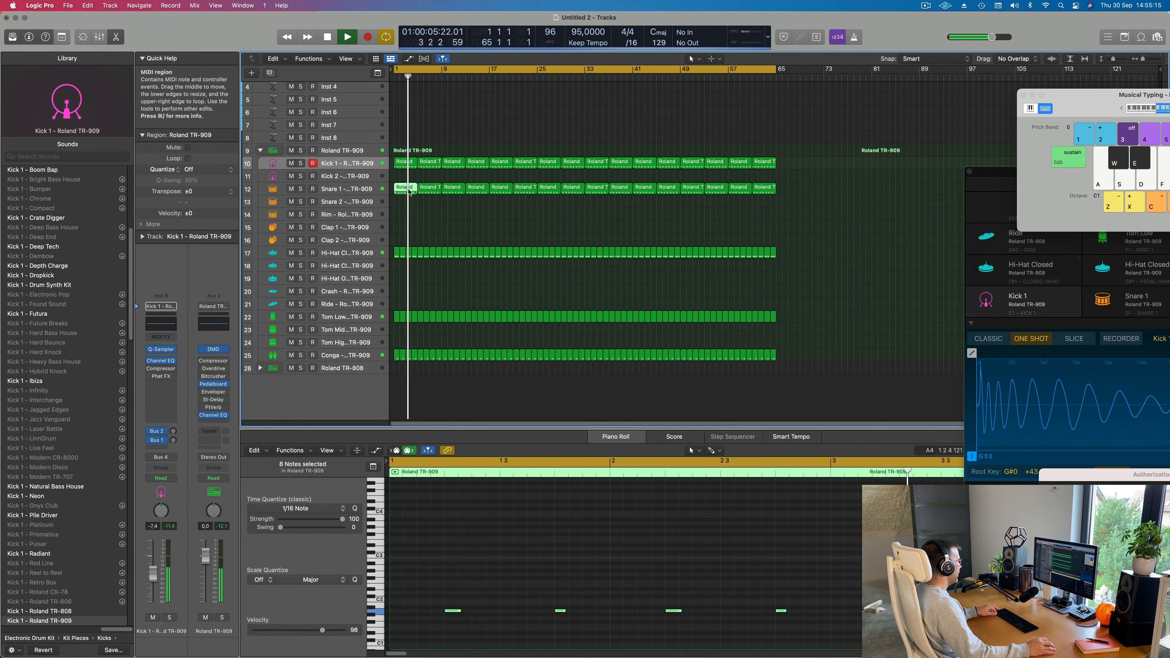
{"action": "left_click_drag", "start_coordinate": [409, 191], "coordinate": [410, 308]}
{"action": "scroll", "coordinate": [471, 581], "scroll_direction": "down", "scroll_amount": 2}
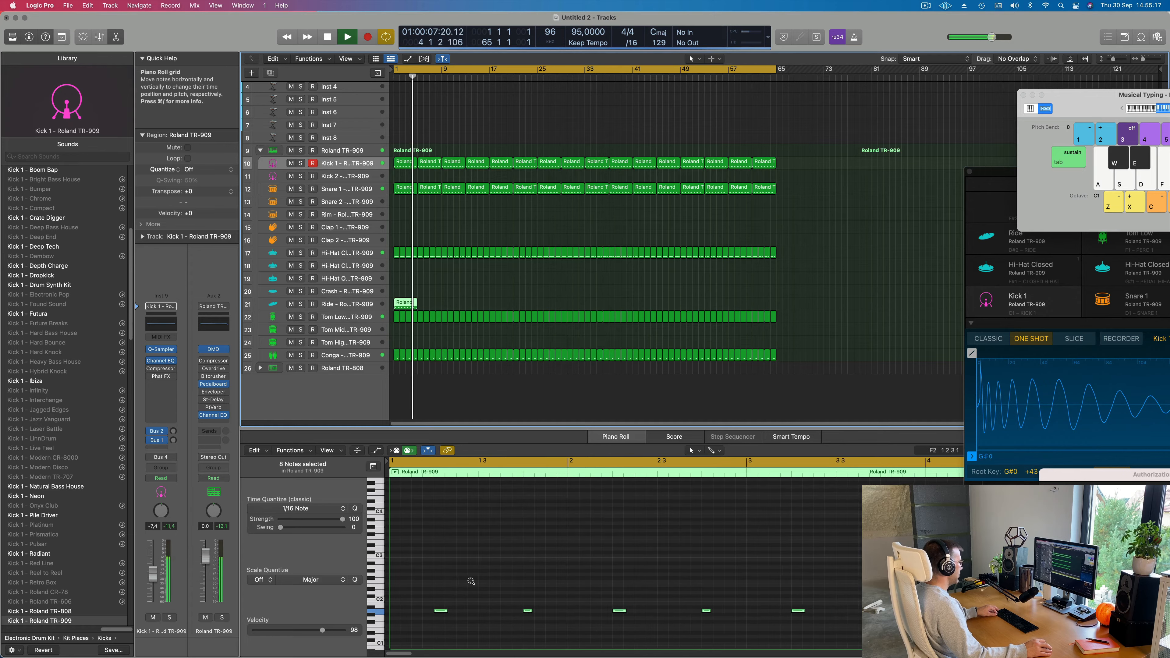
Step: Move all eight notes of the Ride region one beat earlier, onto beats 1 and 3, and listen from the start
{"action": "left_click_drag", "start_coordinate": [417, 589], "coordinate": [855, 649]}
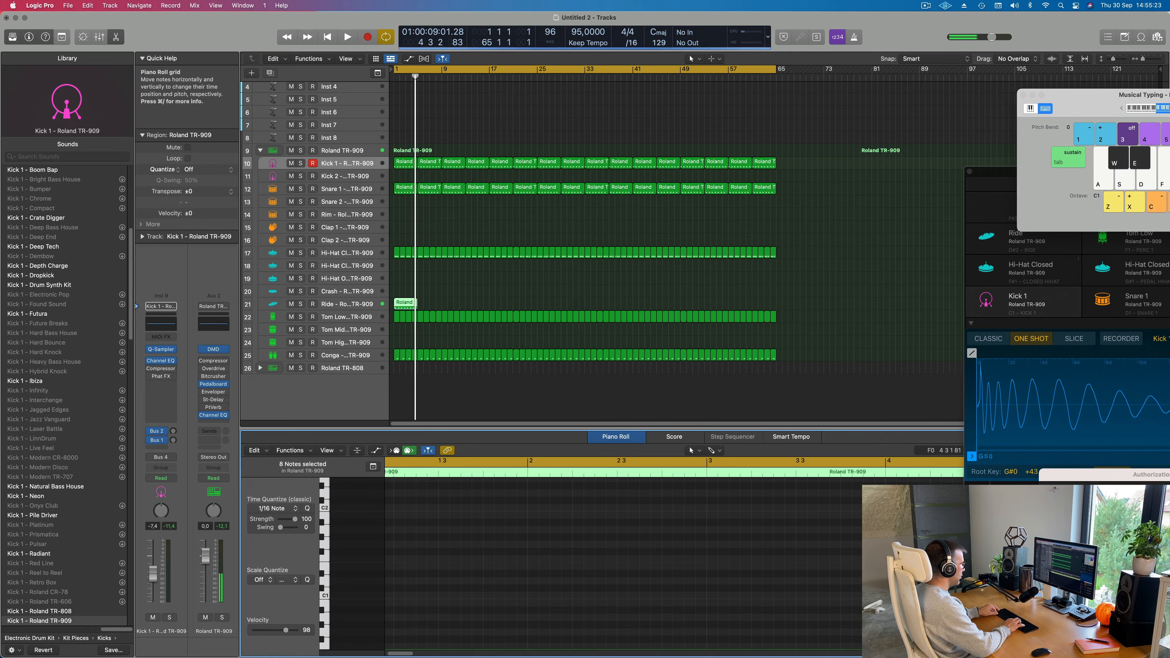
{"action": "key", "text": "Return"}
{"action": "key", "text": "space"}
{"action": "key", "text": "space"}
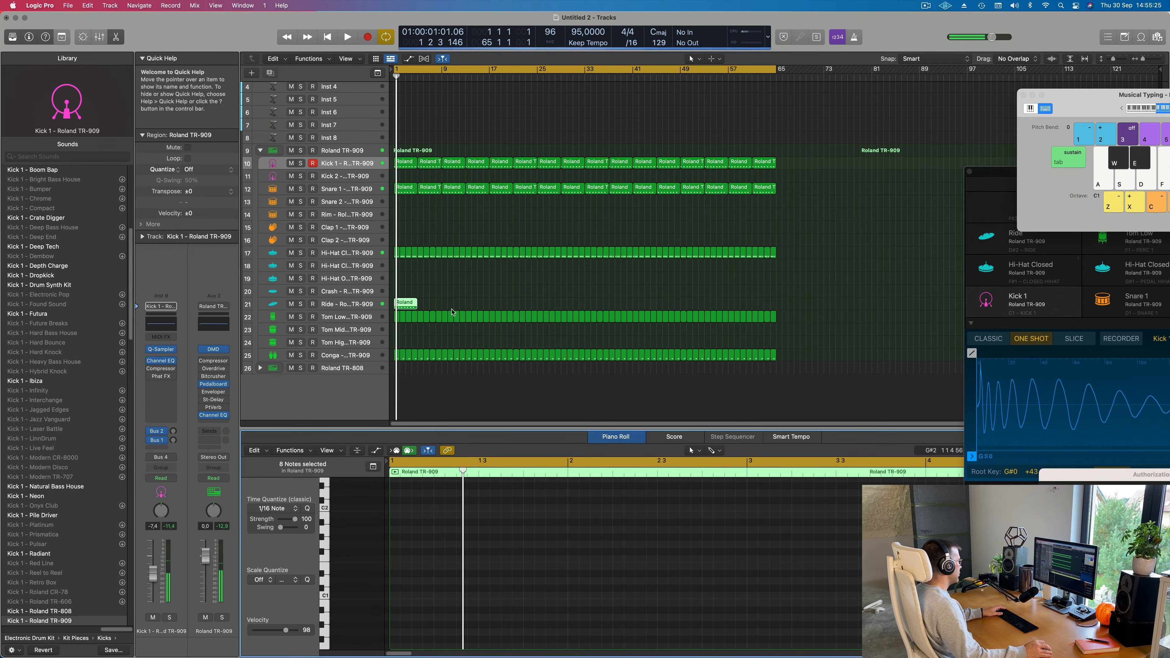
{"action": "left_click", "coordinate": [362, 305]}
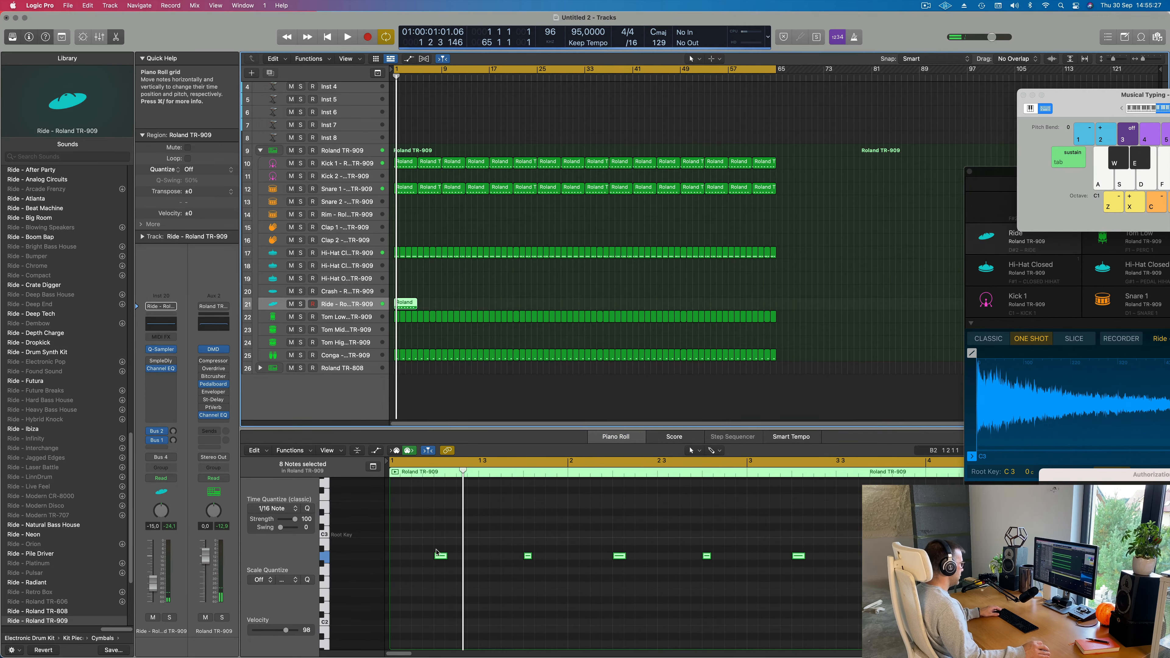
{"action": "left_click_drag", "start_coordinate": [441, 558], "coordinate": [399, 557]}
{"action": "key", "text": "space"}
{"action": "scroll", "coordinate": [418, 554], "scroll_direction": "down", "scroll_amount": 3}
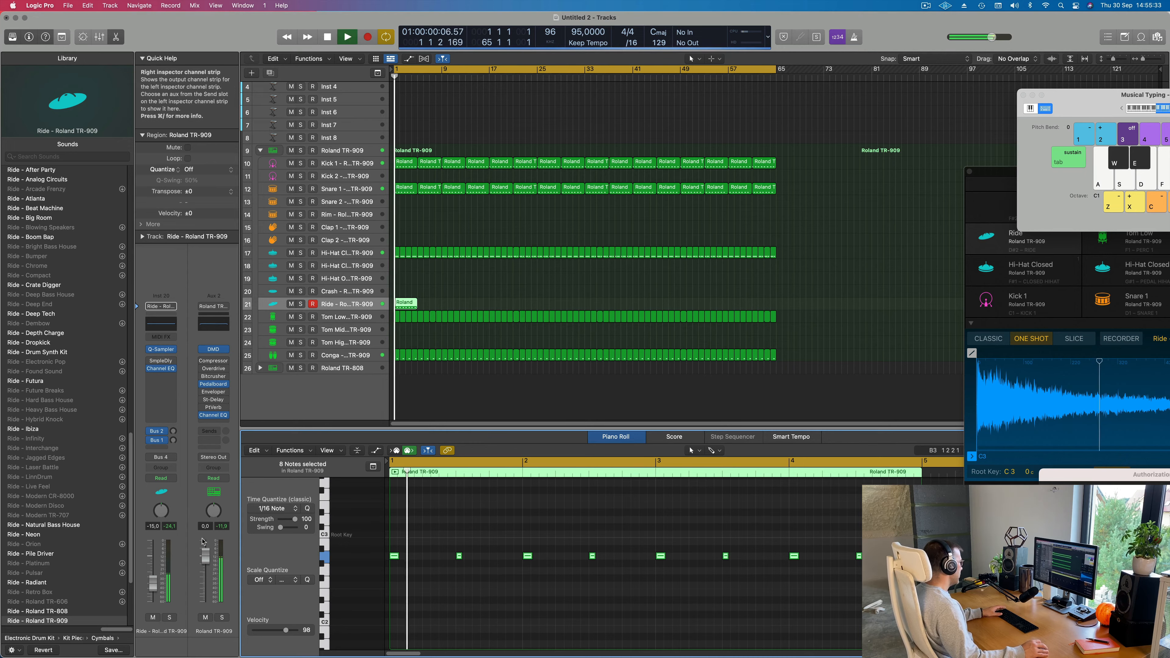
Step: Set the Ride track volume to -23.0 dB and transpose its eight notes to the root key C3
{"action": "key", "text": "space"}
{"action": "left_click_drag", "start_coordinate": [158, 580], "coordinate": [158, 586]}
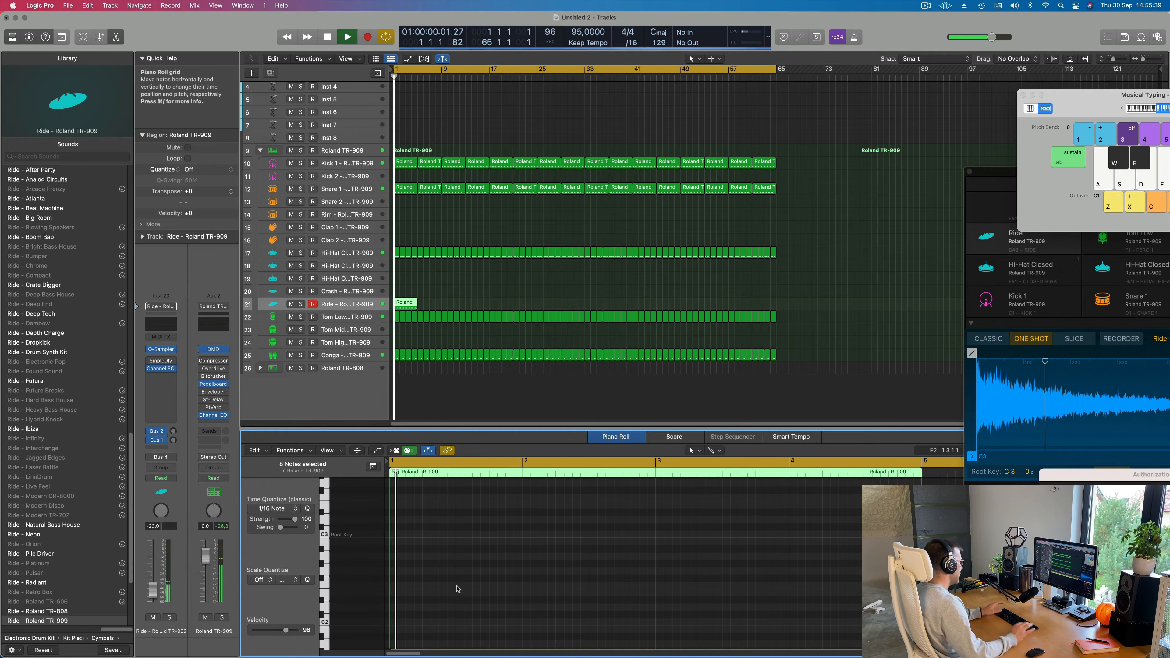
{"action": "scroll", "coordinate": [454, 571], "scroll_direction": "up", "scroll_amount": 5}
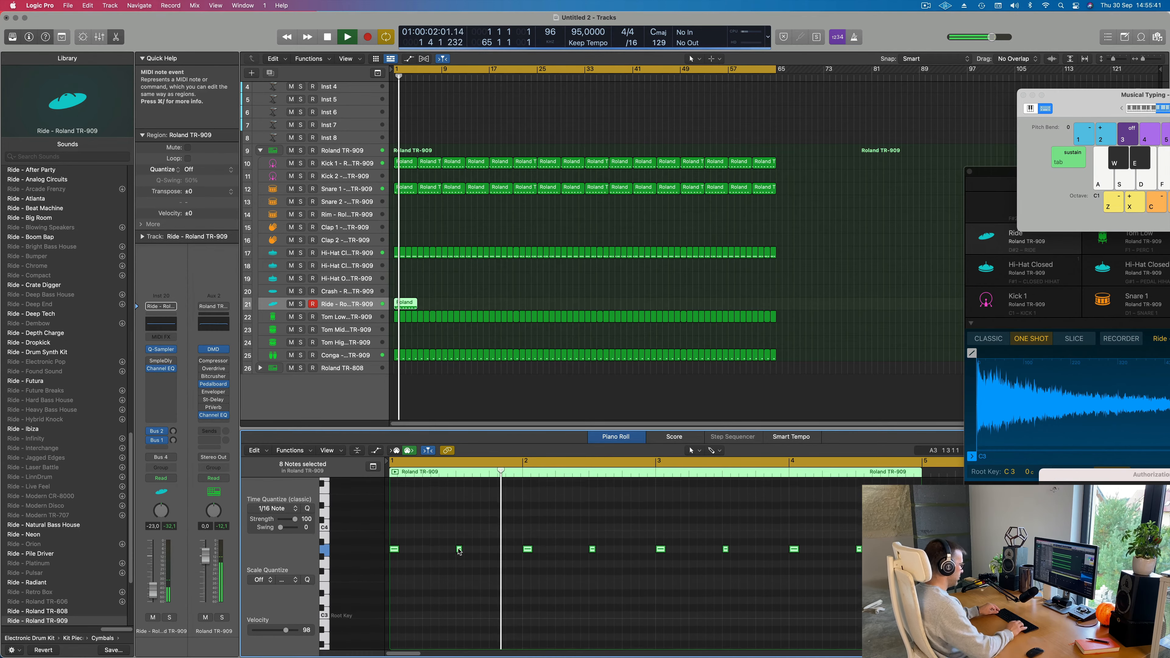
{"action": "key", "text": "alt+Down"}
{"action": "key", "text": "alt+Down"}
{"action": "key", "text": "alt+Down"}
{"action": "key", "text": "alt+Down"}
{"action": "key", "text": "alt+Down"}
{"action": "key", "text": "alt+Down"}
{"action": "key", "text": "alt+Down"}
{"action": "key", "text": "alt+Down"}
{"action": "key", "text": "alt+Down"}
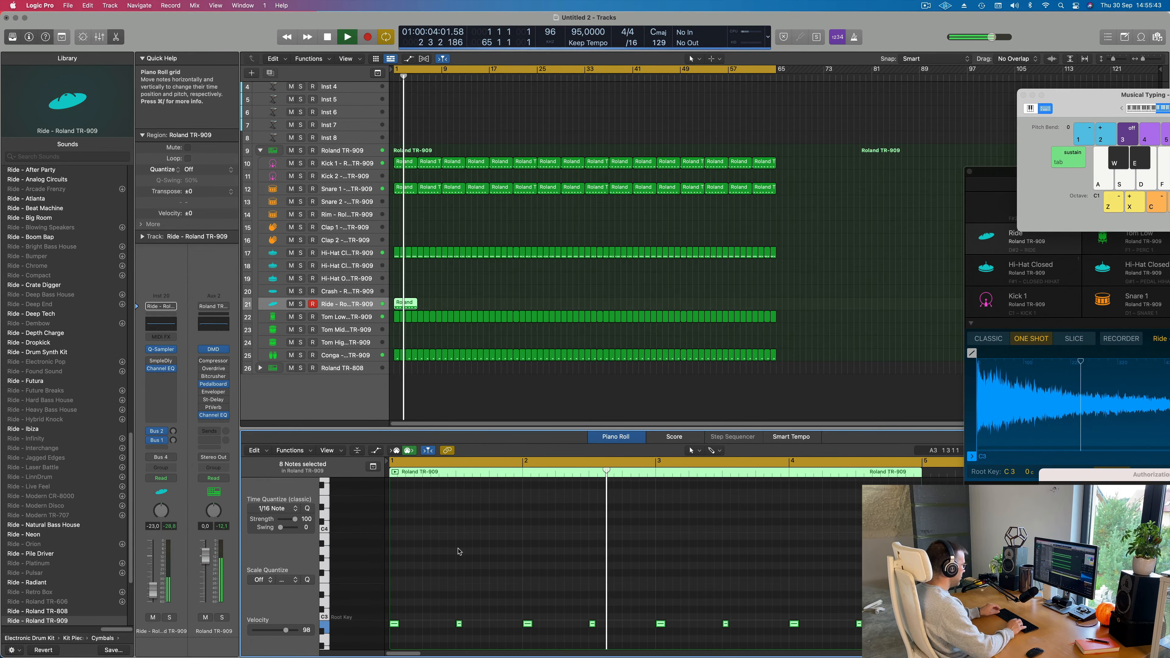
{"action": "key", "text": "alt+Up"}
{"action": "key", "text": "space"}
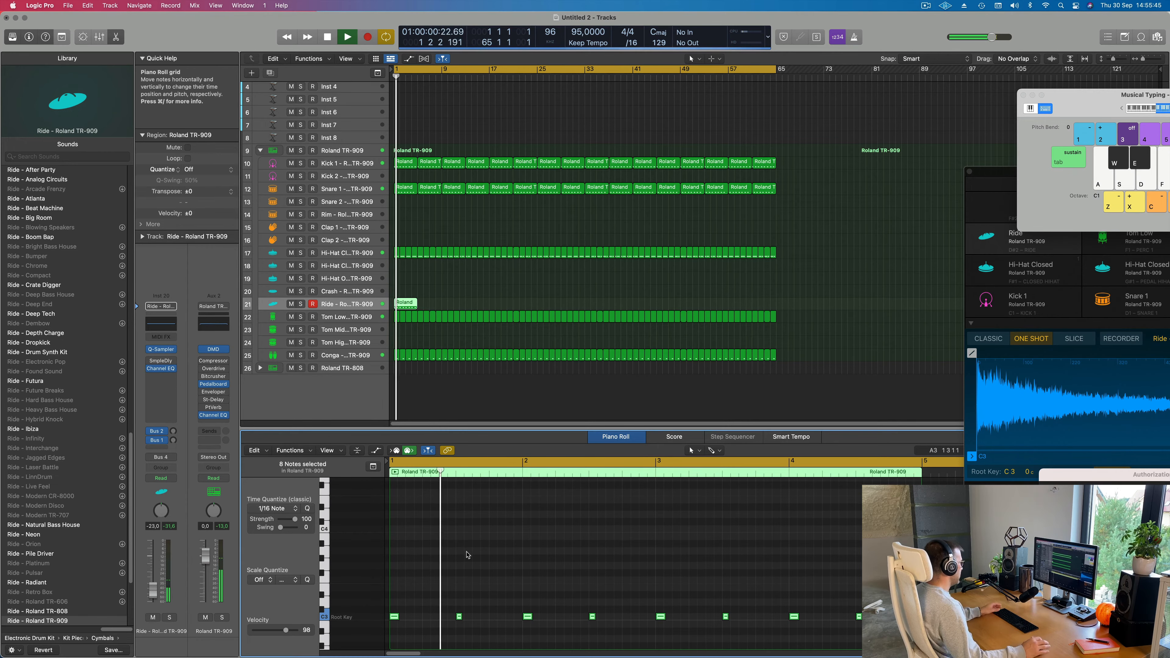
Step: Copy the eight Ride notes one beat later to fill every beat, and set the Ride track volume to -26.0 dB
{"action": "left_click_drag", "start_coordinate": [395, 618], "coordinate": [429, 618]}
{"action": "key", "text": "space"}
{"action": "scroll", "coordinate": [440, 580], "scroll_direction": "down", "scroll_amount": 6}
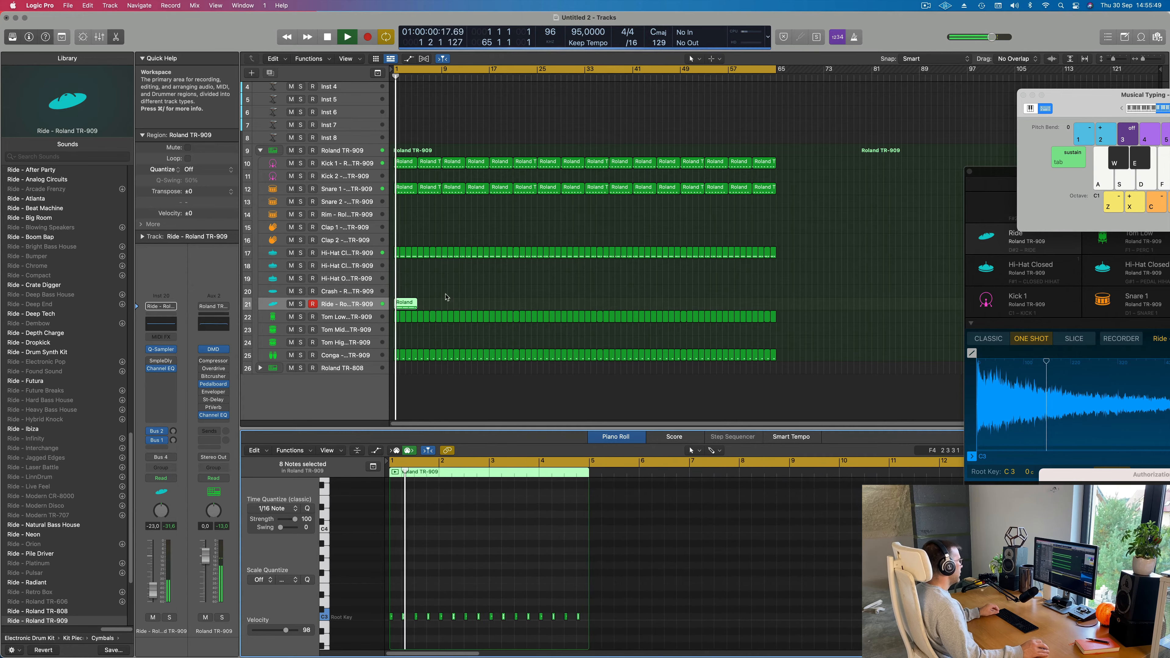
{"action": "left_click", "coordinate": [369, 305]}
{"action": "key", "text": "space"}
{"action": "key", "text": "space"}
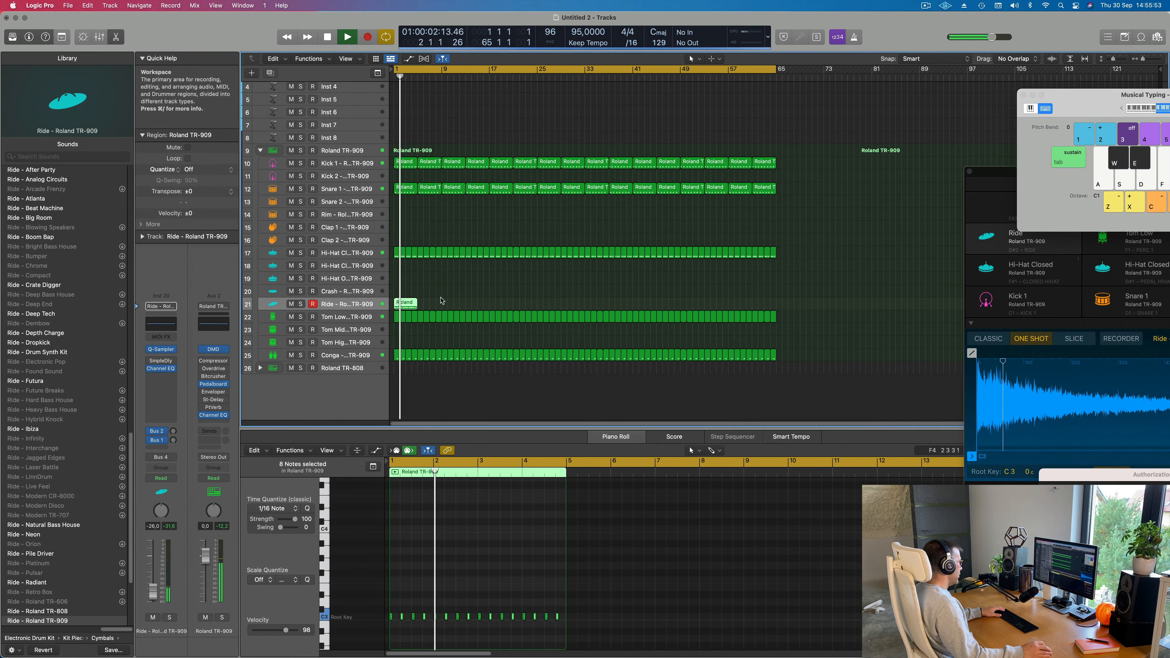
Step: Repeat the four-bar Ride region across the arrangement up to bar 65
{"action": "key", "text": "super+r"}
{"action": "key", "text": "super+r"}
{"action": "key", "text": "super+r"}
{"action": "key", "text": "super+r"}
{"action": "key", "text": "super+r"}
{"action": "key", "text": "super+r"}
{"action": "key", "text": "super+r"}
{"action": "key", "text": "super+r"}
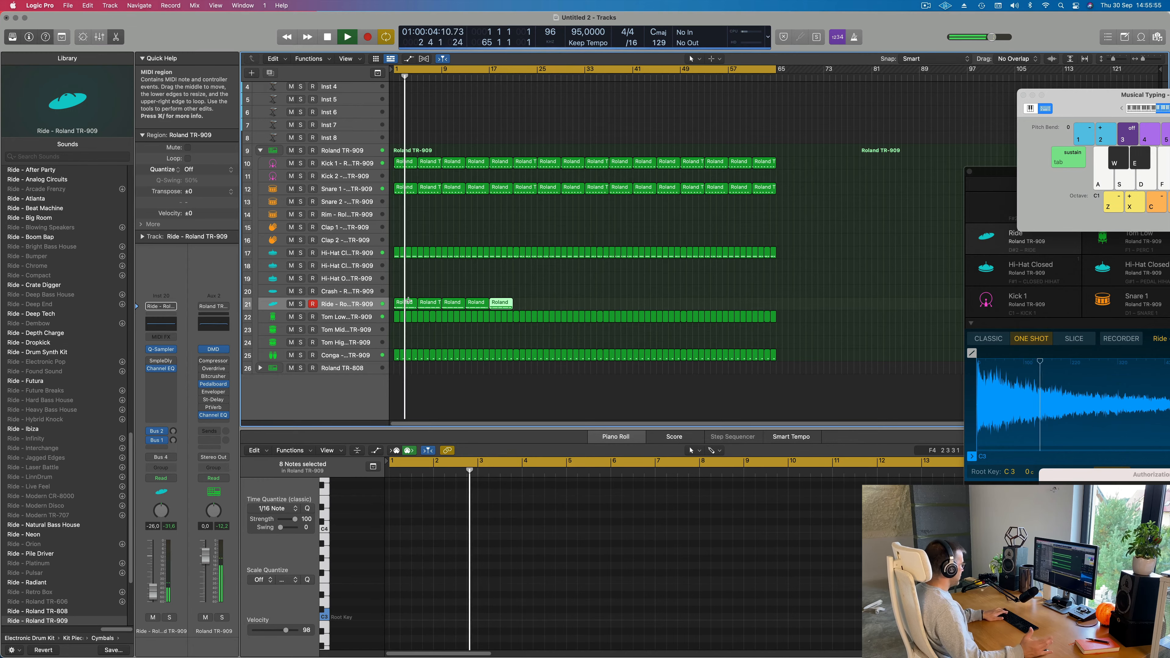
{"action": "key", "text": "super+r"}
{"action": "key", "text": "super+r"}
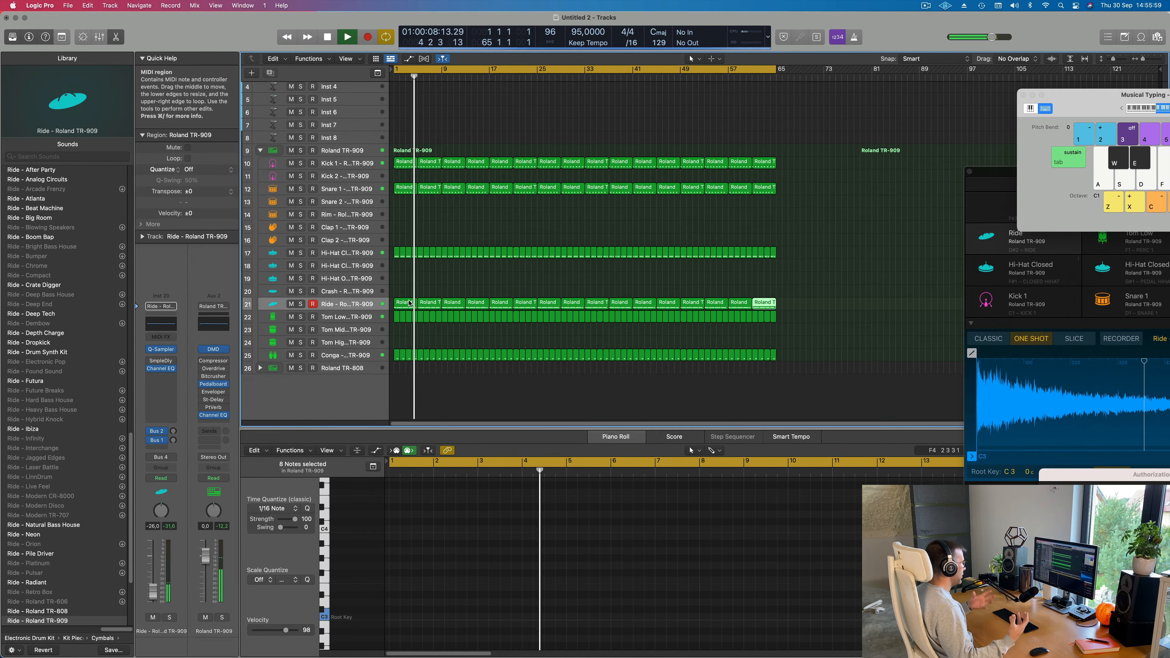
Step: Set the Ride track volume to -30.0 dB while listening to the arrangement from the start
{"action": "scroll", "coordinate": [409, 303], "scroll_direction": "up", "scroll_amount": 2}
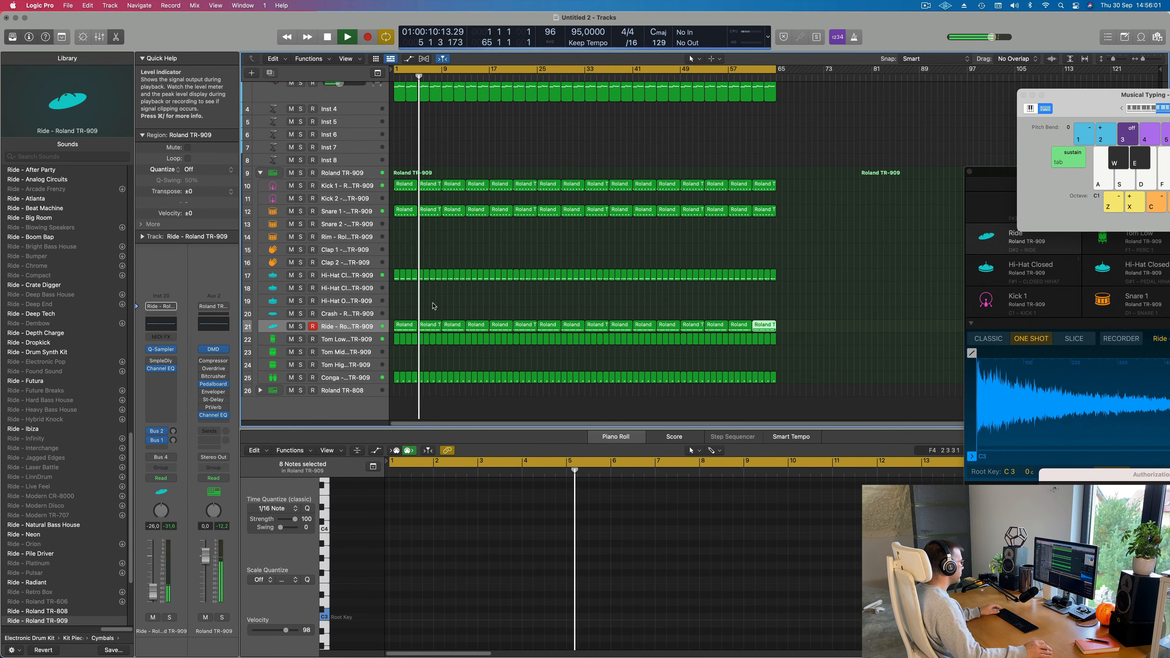
{"action": "left_click", "coordinate": [434, 306]}
{"action": "key", "text": "Return"}
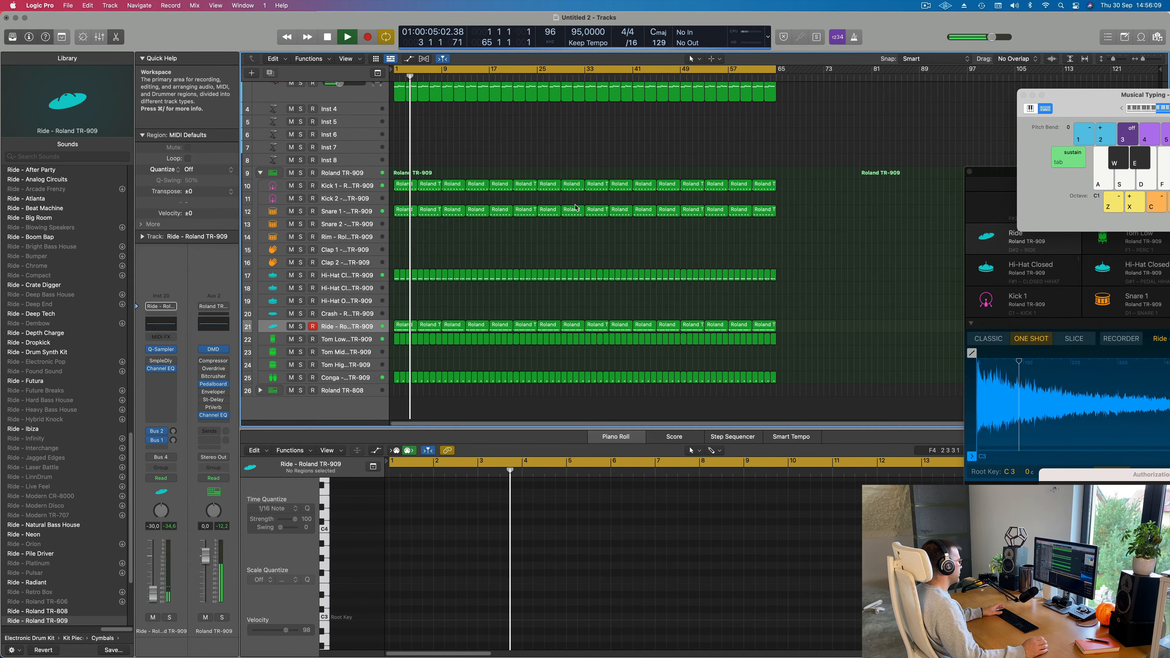
Step: Save the project as 257 in the LEMT 250-500 folder
{"action": "key", "text": "super+s"}
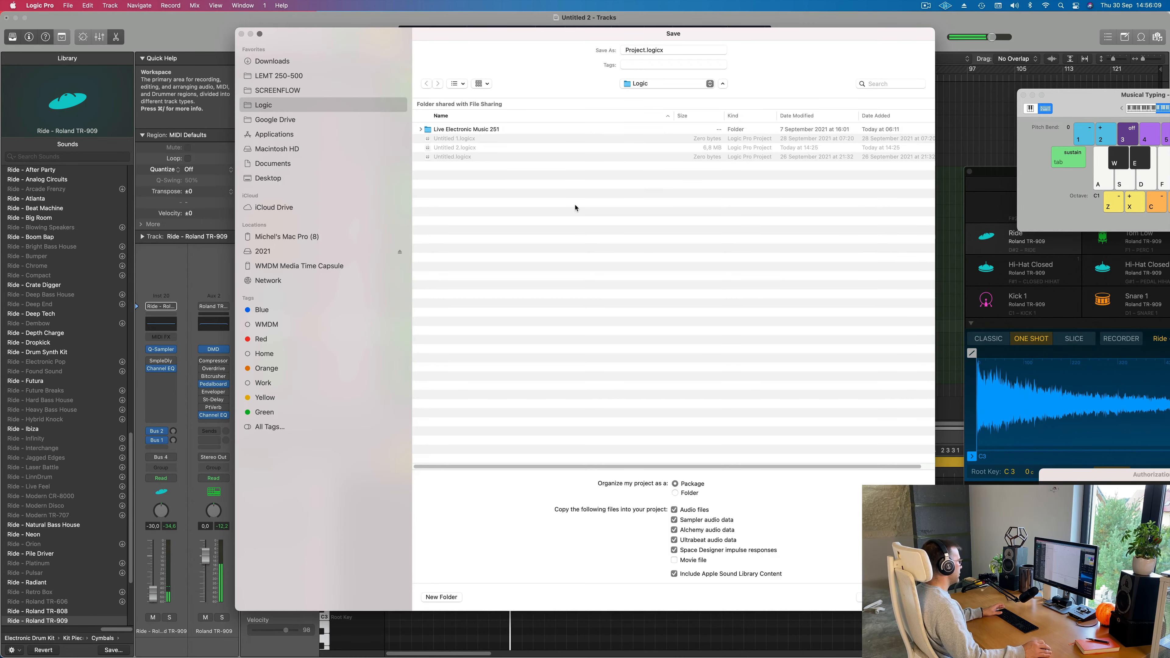
{"action": "left_click", "coordinate": [661, 85]}
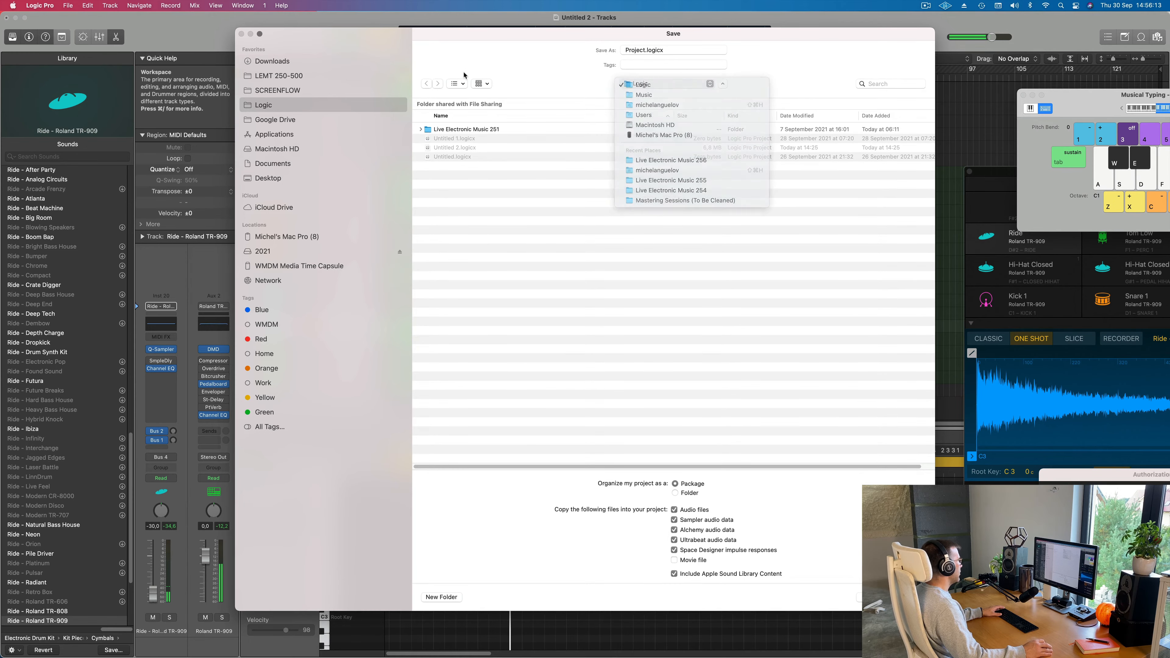
{"action": "left_click", "coordinate": [288, 77]}
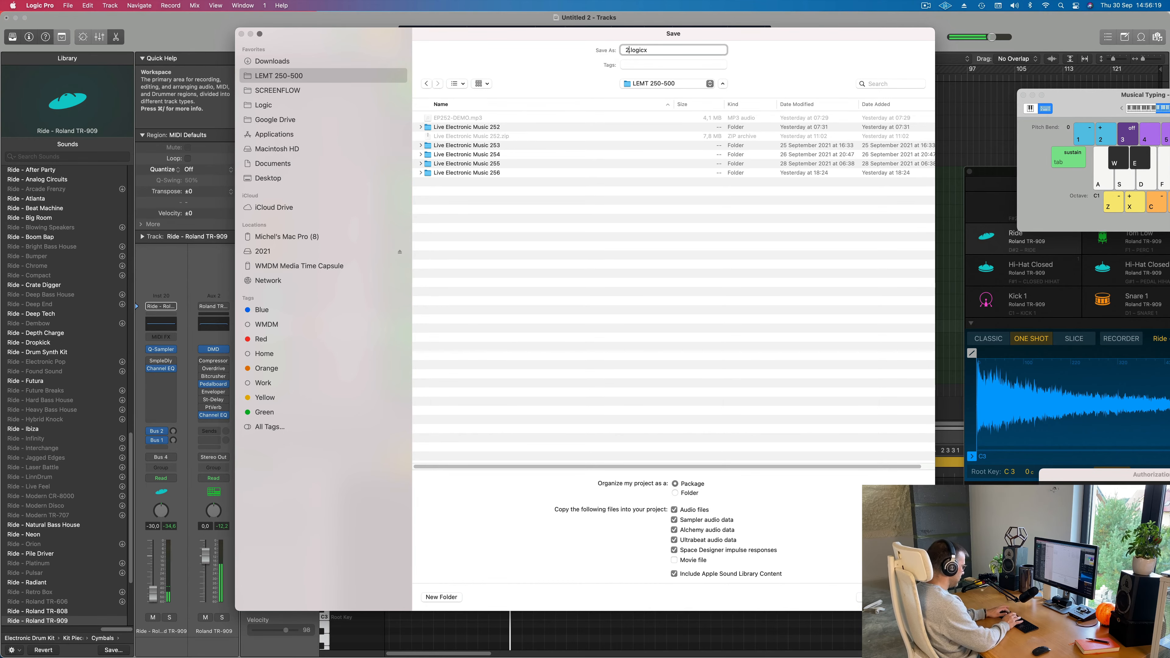
{"action": "key", "text": "Return"}
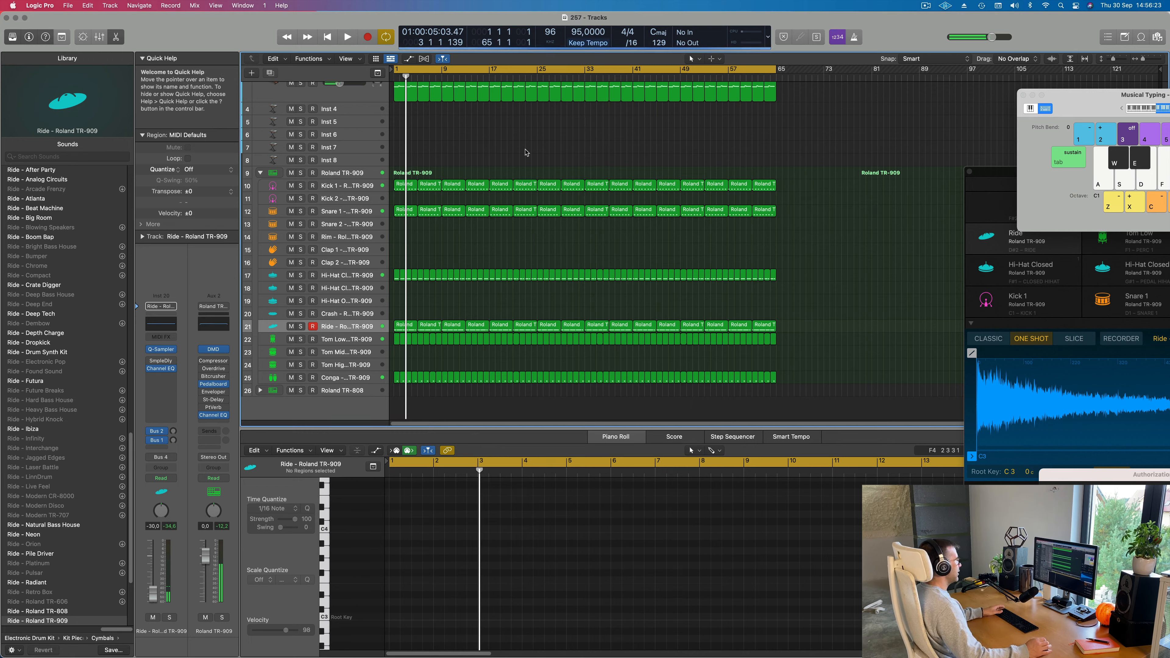
Step: Listen to the arrangement from the start and move the first Snare 1 region to the Rim track at bar 1
{"action": "key", "text": "space"}
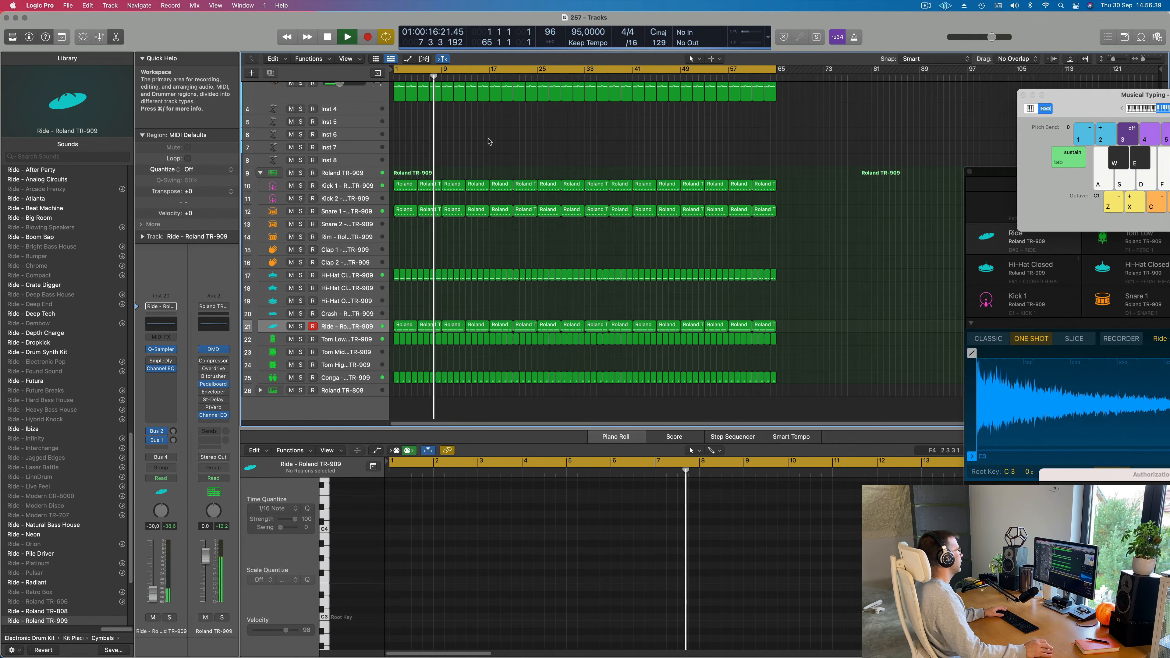
{"action": "scroll", "coordinate": [498, 162], "scroll_direction": "up", "scroll_amount": 3}
{"action": "key", "text": "Return"}
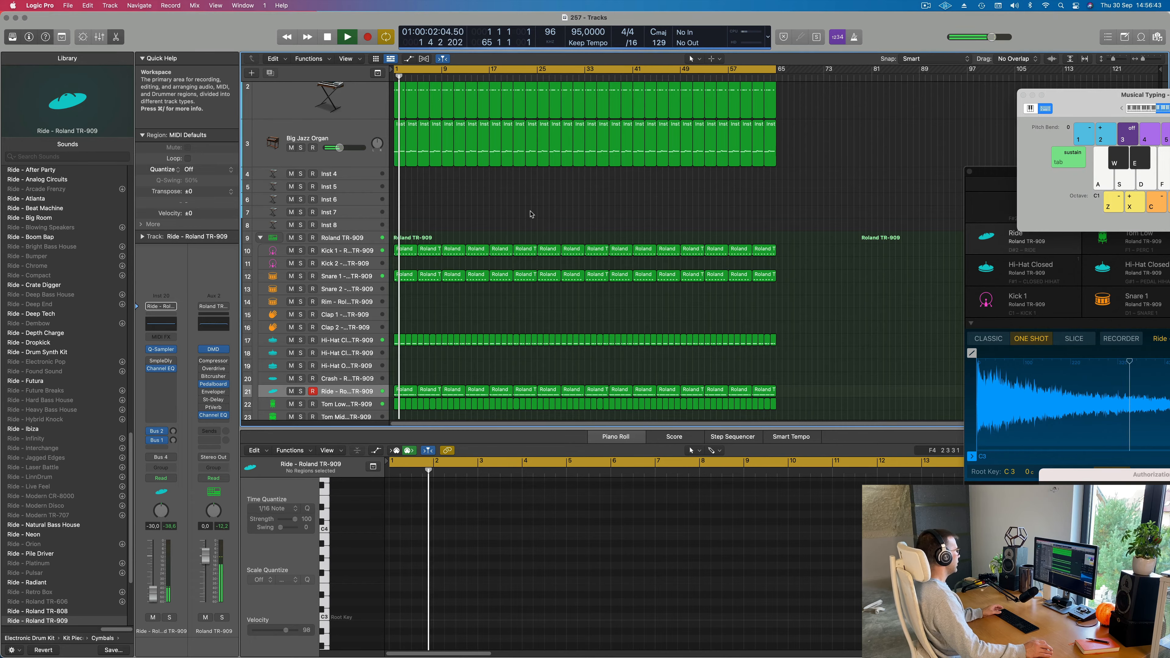
{"action": "scroll", "coordinate": [531, 214], "scroll_direction": "down", "scroll_amount": 4}
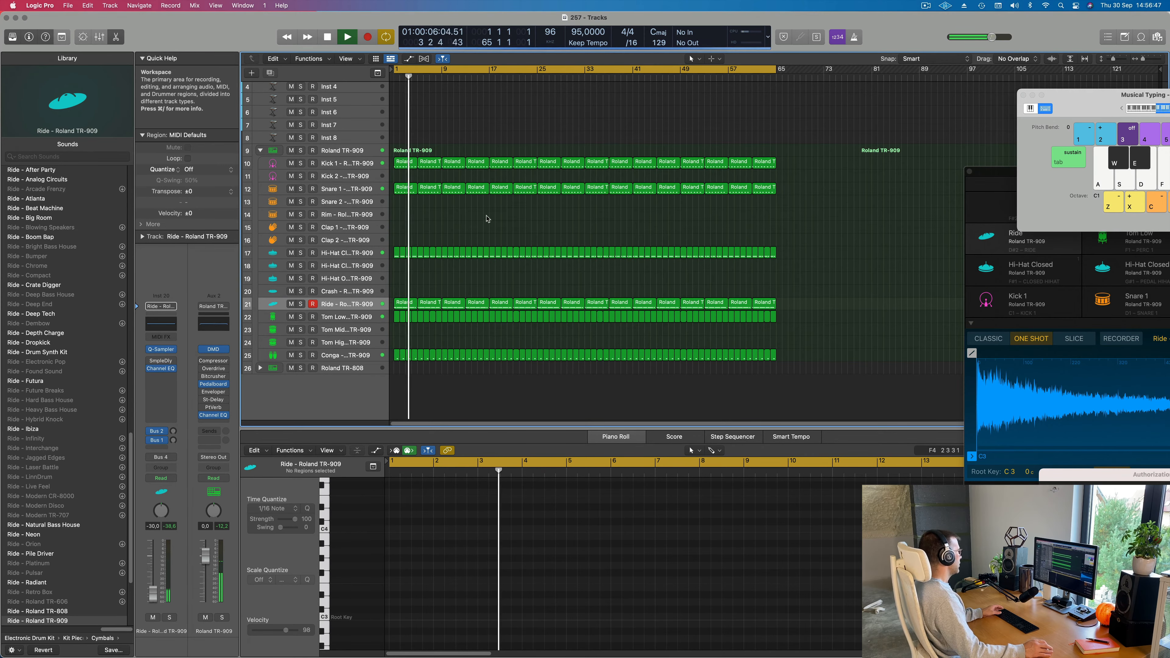
{"action": "left_click_drag", "start_coordinate": [403, 187], "coordinate": [400, 217]}
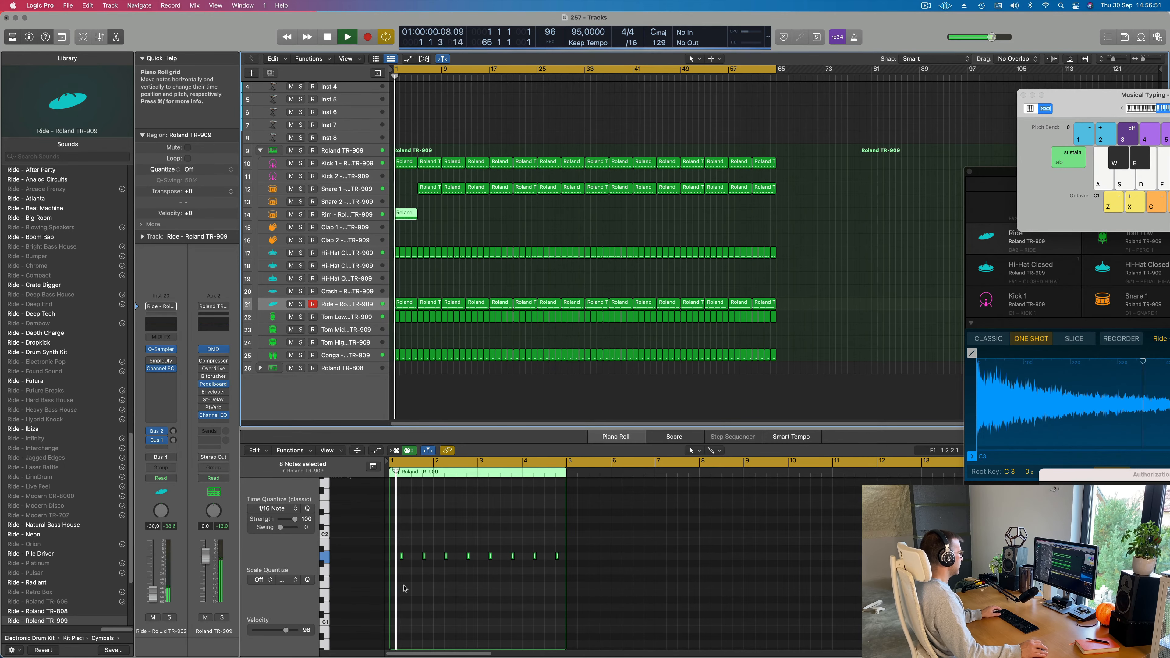
Step: Copy the Snare 1 region at bar 5 to the gap at bar 1 and select the whole Snare 1 track
{"action": "left_click", "coordinate": [430, 187]}
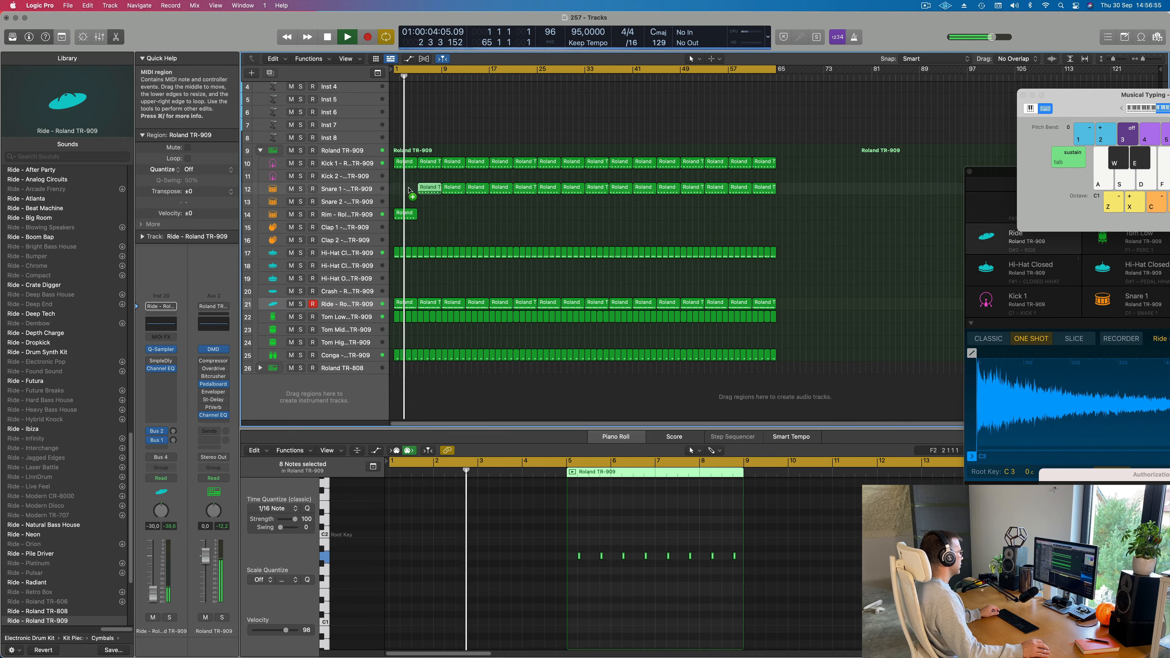
{"action": "left_click_drag", "start_coordinate": [431, 189], "coordinate": [408, 189]}
{"action": "left_click", "coordinate": [352, 190]}
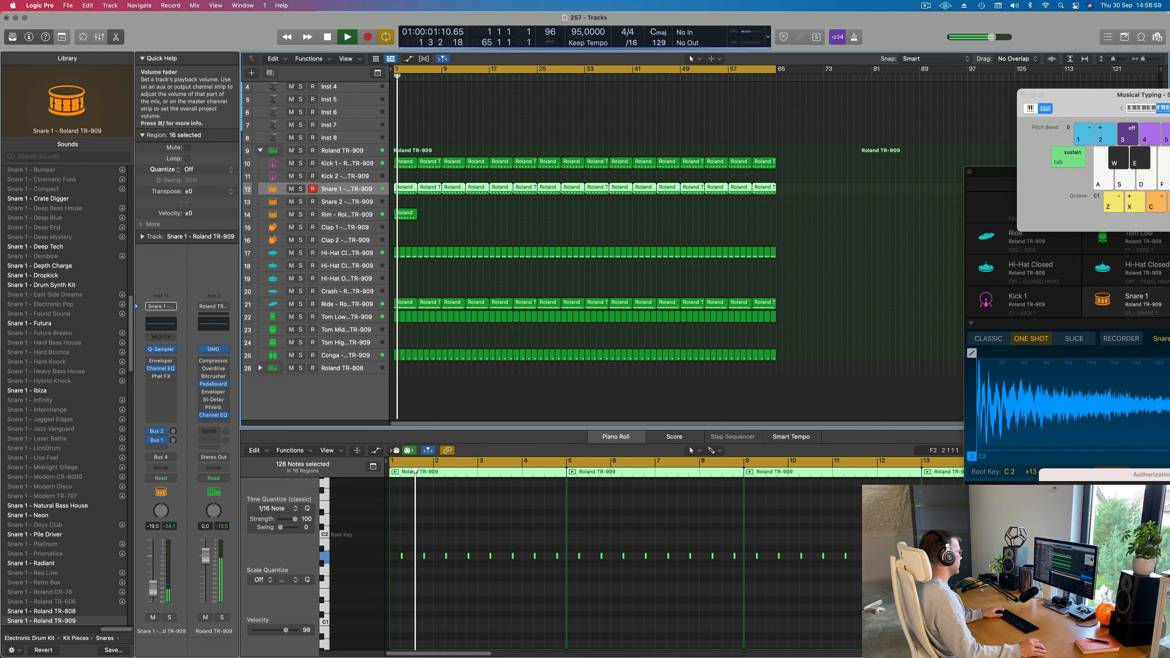
Step: Delete the Snare 1 regions at bars 1 and 5
{"action": "scroll", "coordinate": [567, 621], "scroll_direction": "down", "scroll_amount": 2}
{"action": "left_click", "coordinate": [570, 610]}
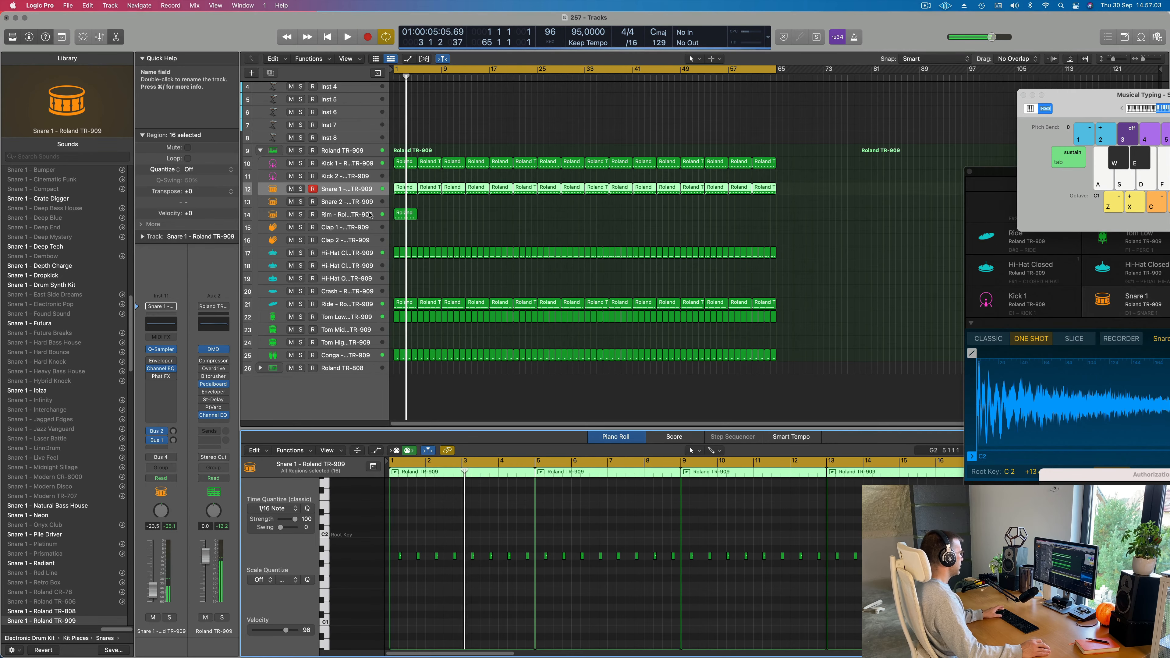
{"action": "left_click", "coordinate": [412, 214]}
{"action": "left_click", "coordinate": [409, 190]}
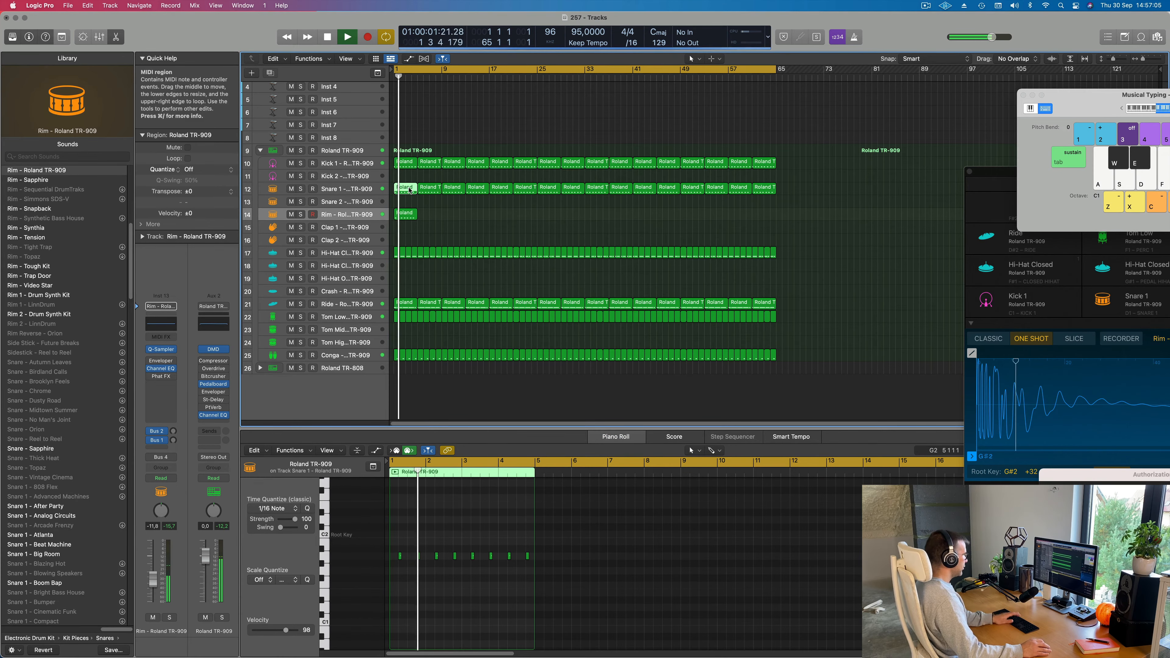
{"action": "key", "text": "Delete"}
{"action": "left_click", "coordinate": [427, 189]}
{"action": "key", "text": "Delete"}
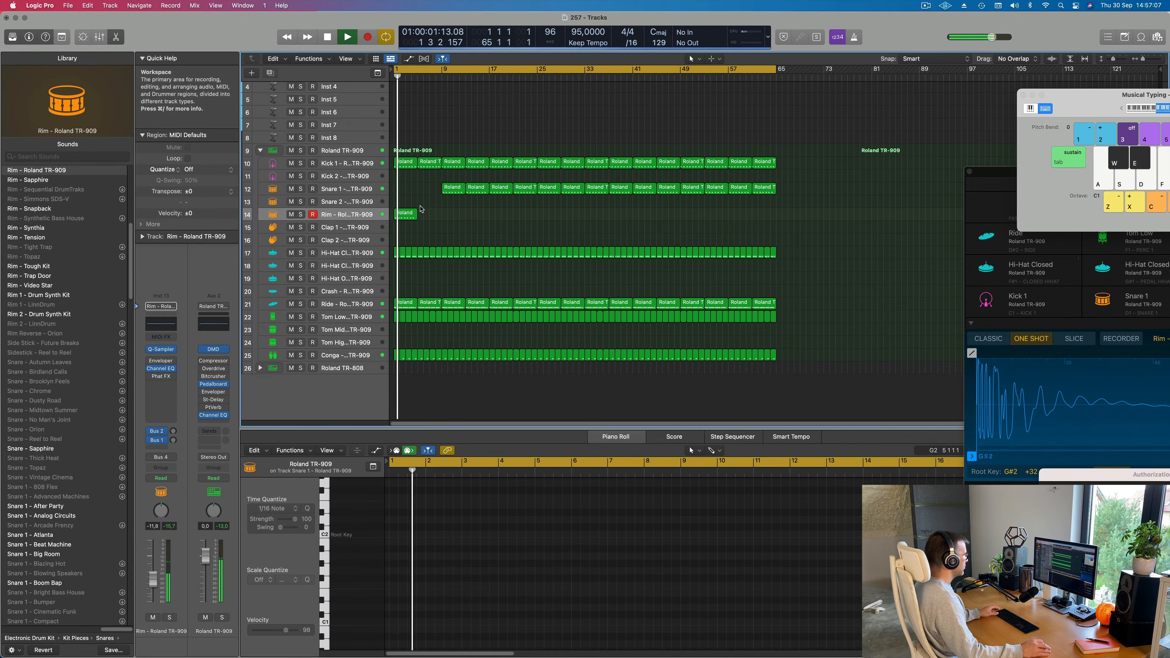
Step: Transpose all notes in the Rim region at bar 1 up one octave
{"action": "left_click", "coordinate": [407, 216]}
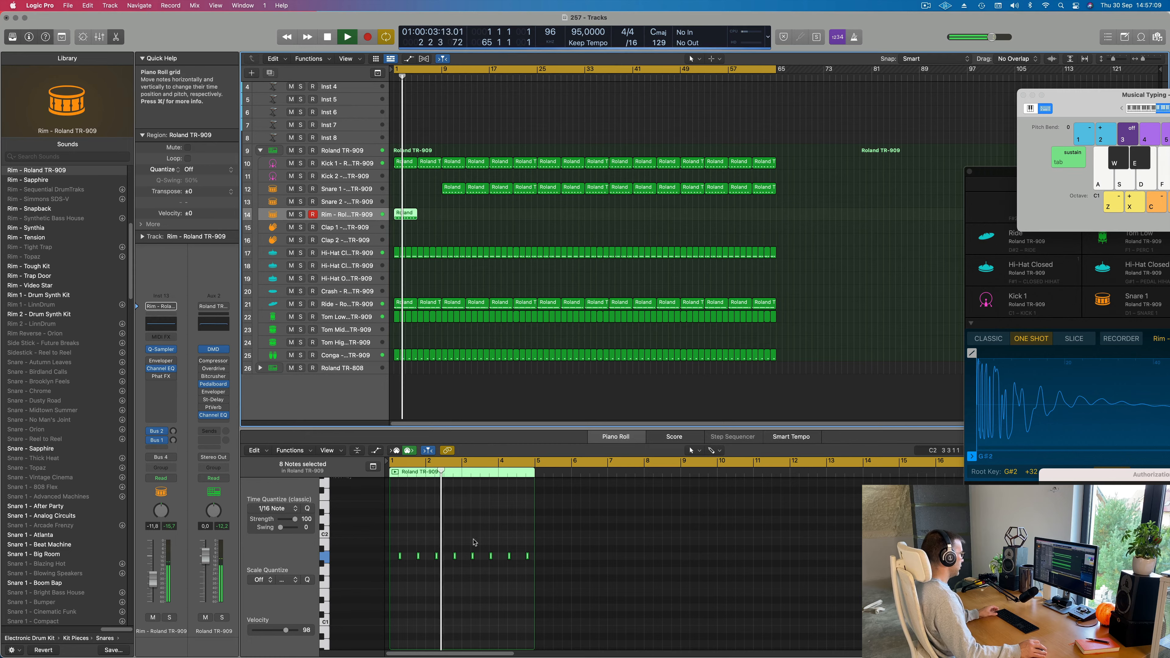
{"action": "left_click", "coordinate": [463, 583]}
{"action": "key", "text": "super+a"}
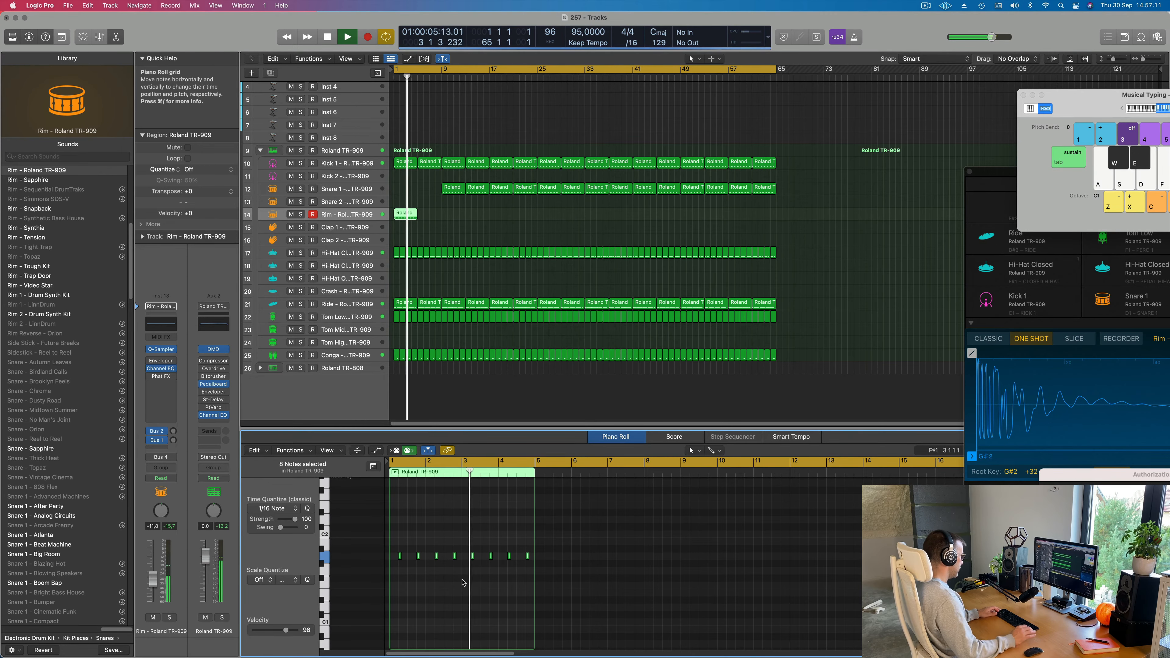
{"action": "key", "text": "alt+shift+Up"}
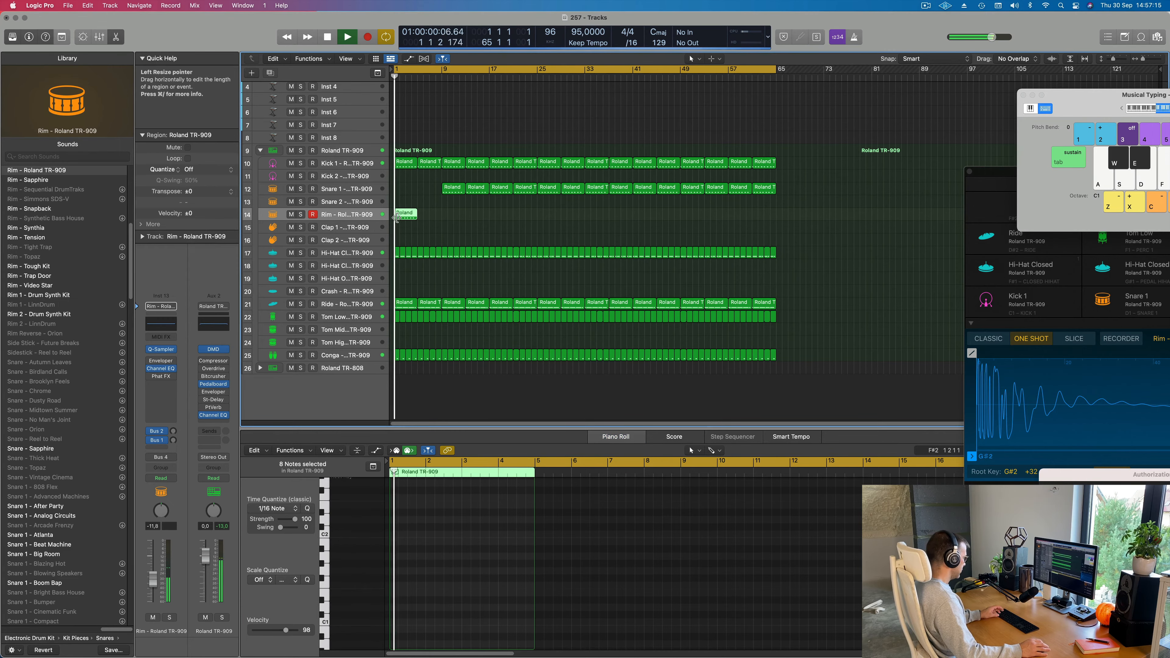
Step: Repeat the Rim region to fill bars 1 to 16 and delete the Snare 1 regions at bars 9 and 13
{"action": "key", "text": "super+r"}
{"action": "left_click_drag", "start_coordinate": [453, 190], "coordinate": [478, 191]}
{"action": "key", "text": "super+r"}
{"action": "left_click", "coordinate": [477, 192]}
{"action": "key", "text": "Delete"}
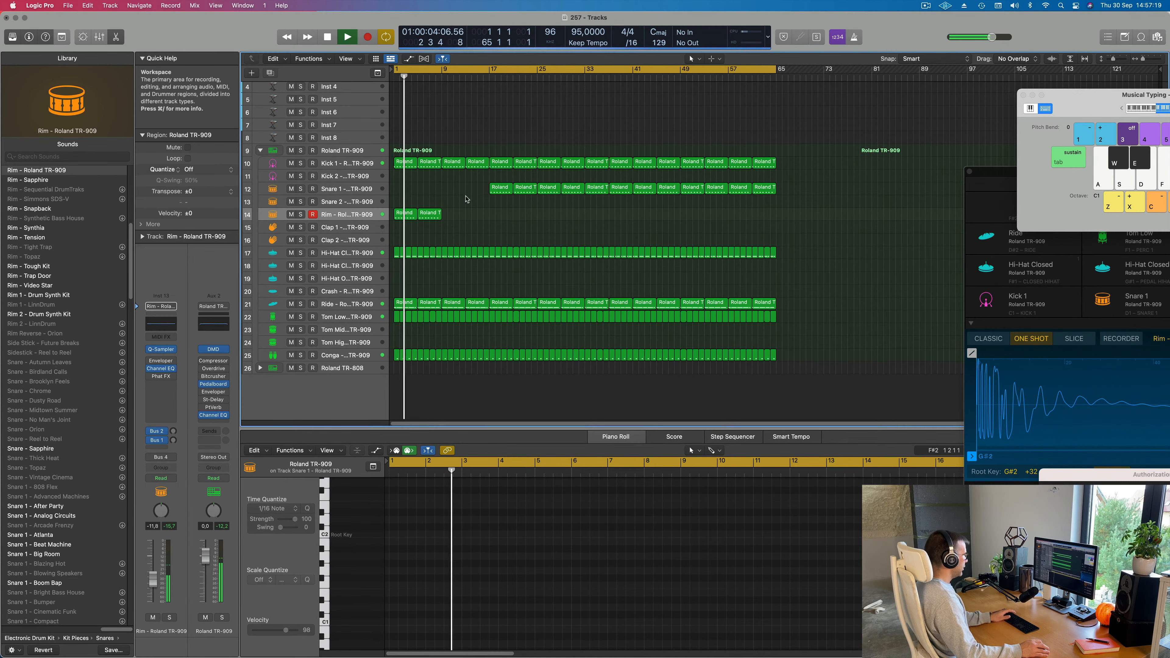
{"action": "left_click", "coordinate": [379, 218]}
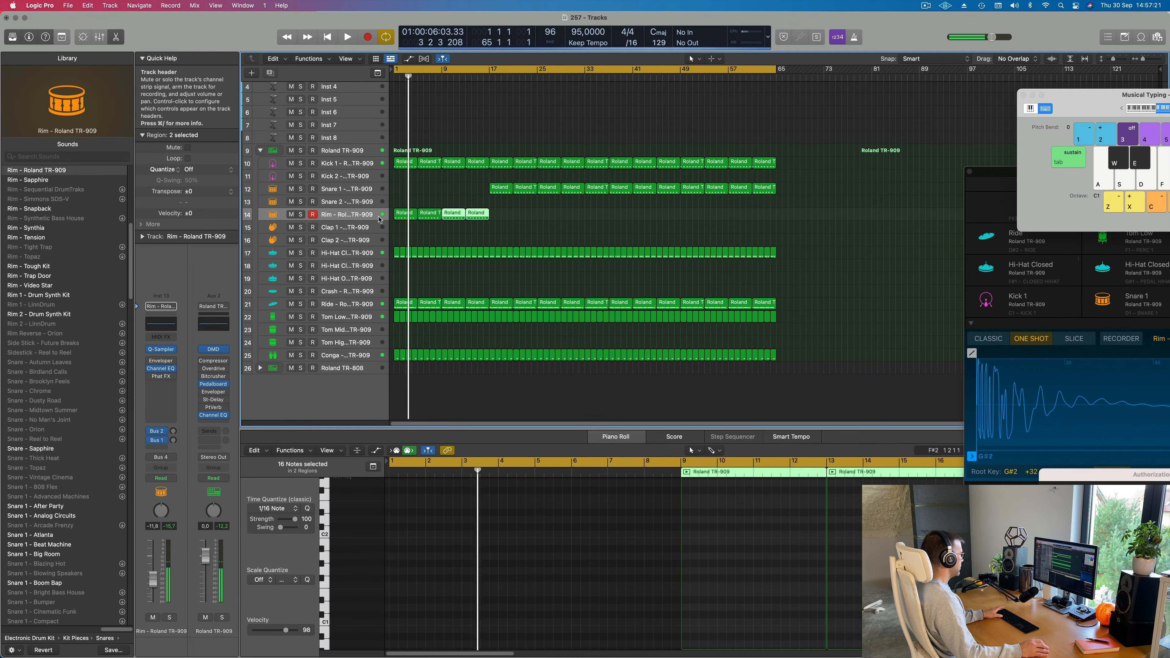
{"action": "key", "text": "super+r"}
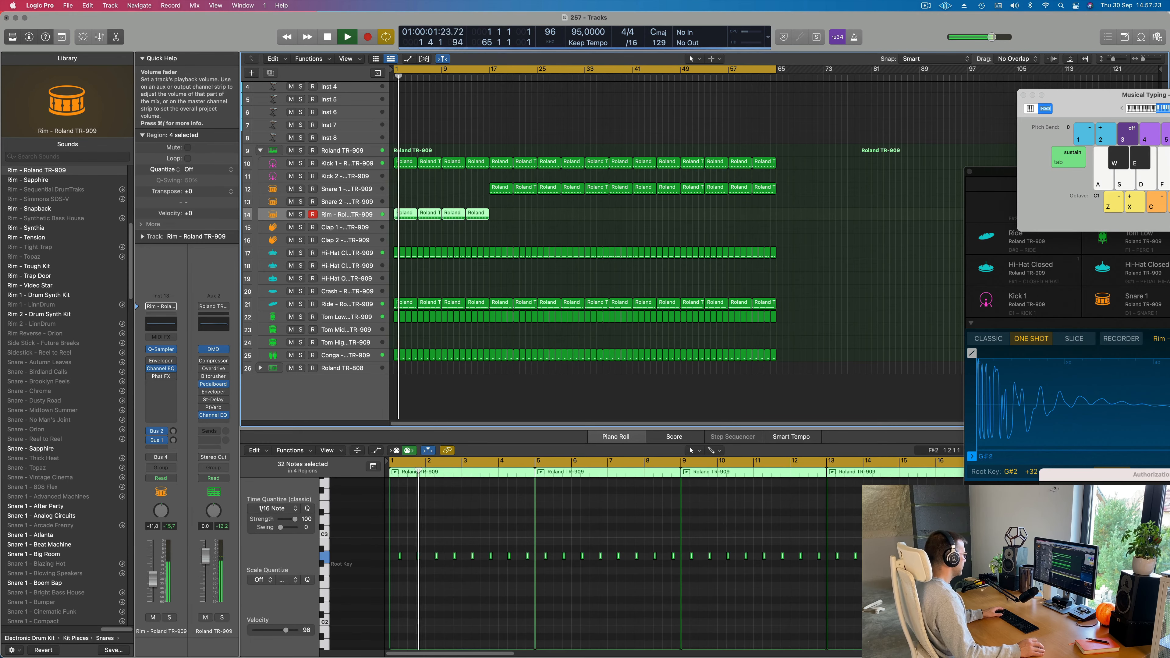
Step: Enlarge the Inst 4 track and load a stereo Vintage Electric Piano on it
{"action": "scroll", "coordinate": [439, 207], "scroll_direction": "up", "scroll_amount": 5}
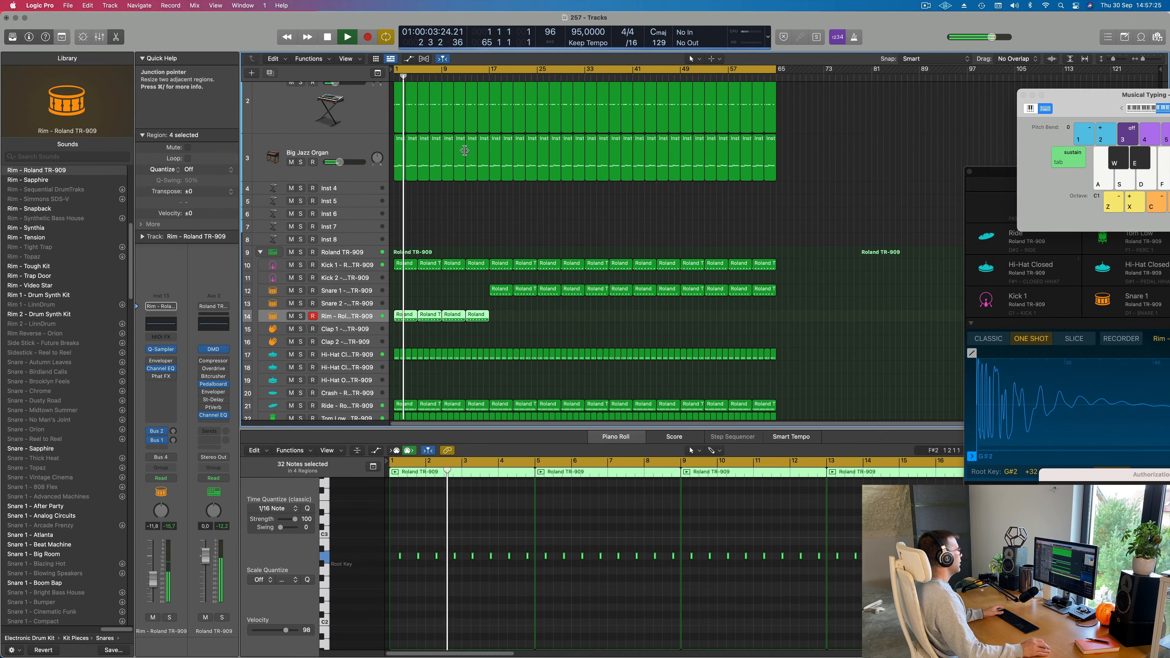
{"action": "scroll", "coordinate": [439, 207], "scroll_direction": "up", "scroll_amount": 3}
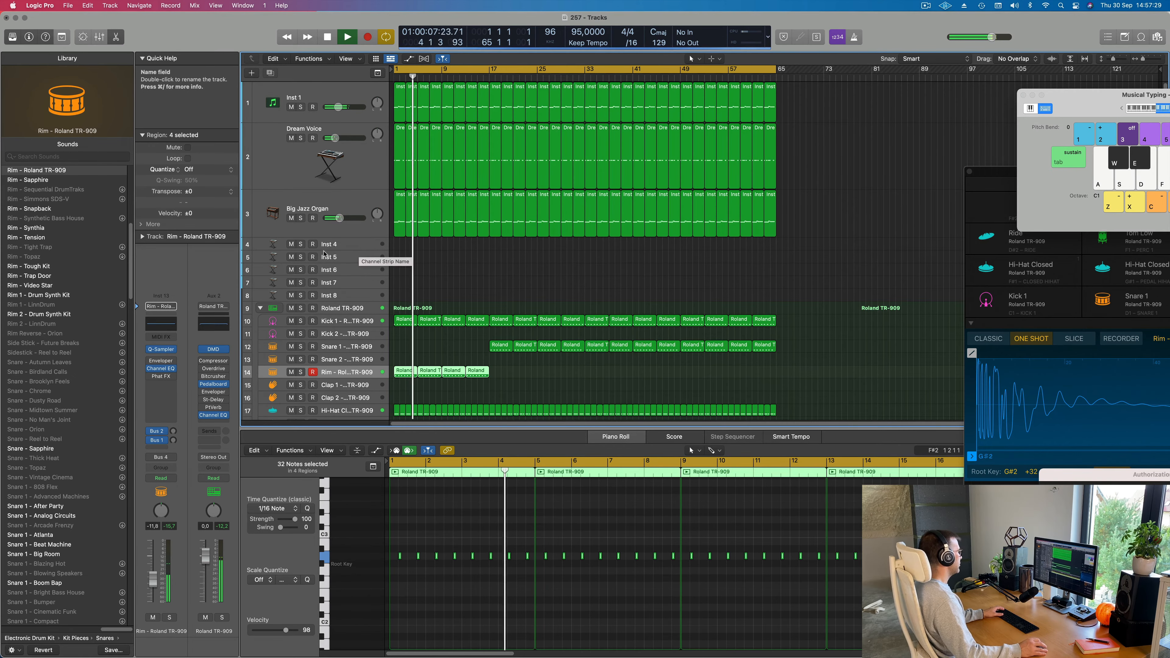
{"action": "left_click", "coordinate": [349, 247]}
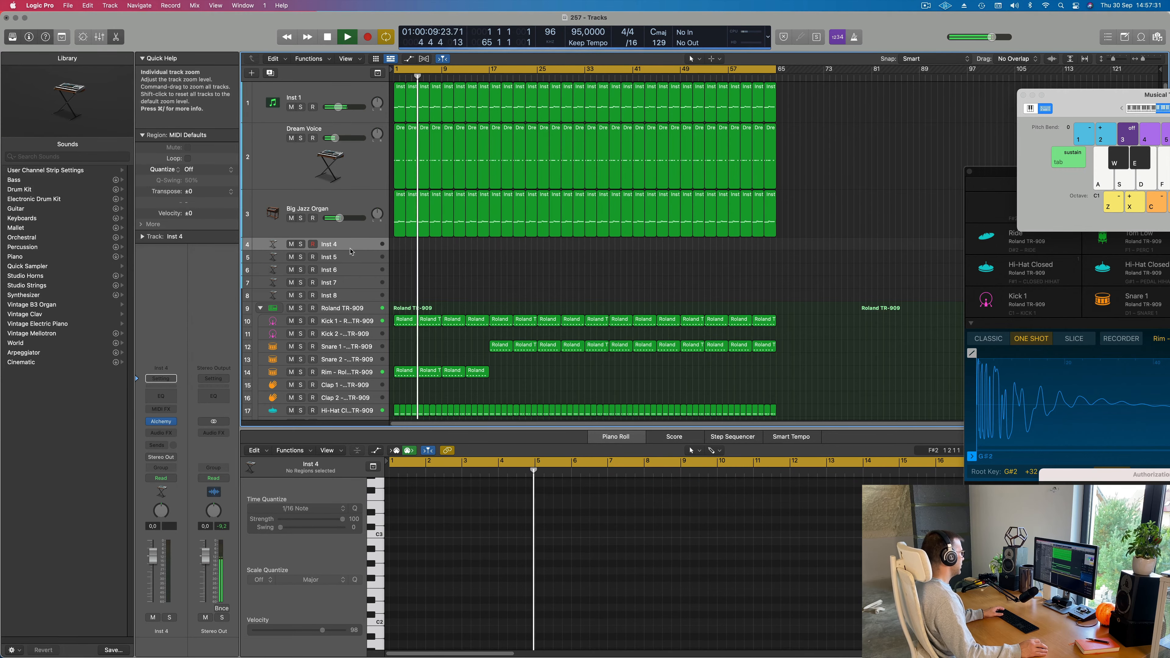
{"action": "left_click_drag", "start_coordinate": [350, 248], "coordinate": [353, 281]}
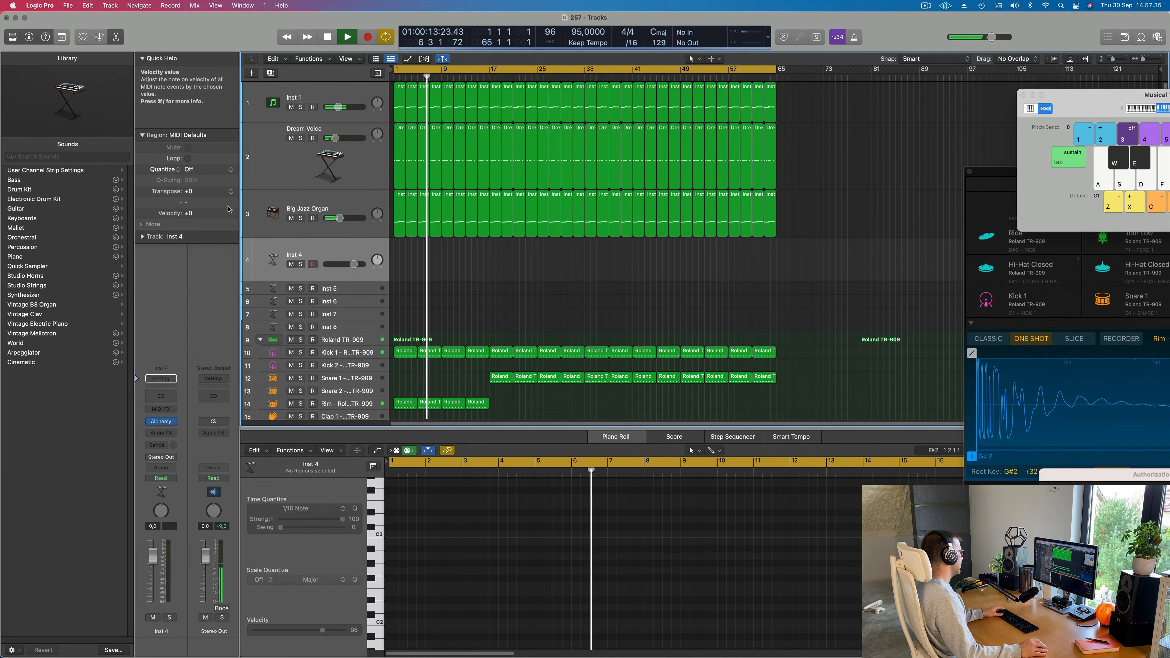
{"action": "left_click", "coordinate": [173, 421]}
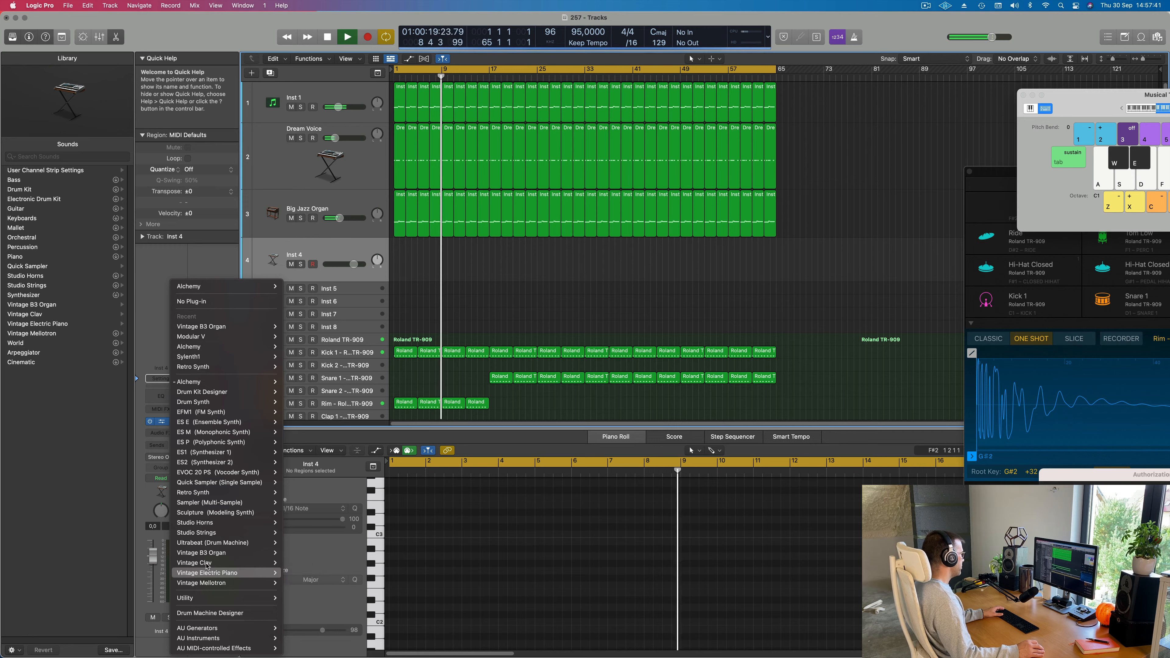
{"action": "mouse_move", "coordinate": [267, 573]}
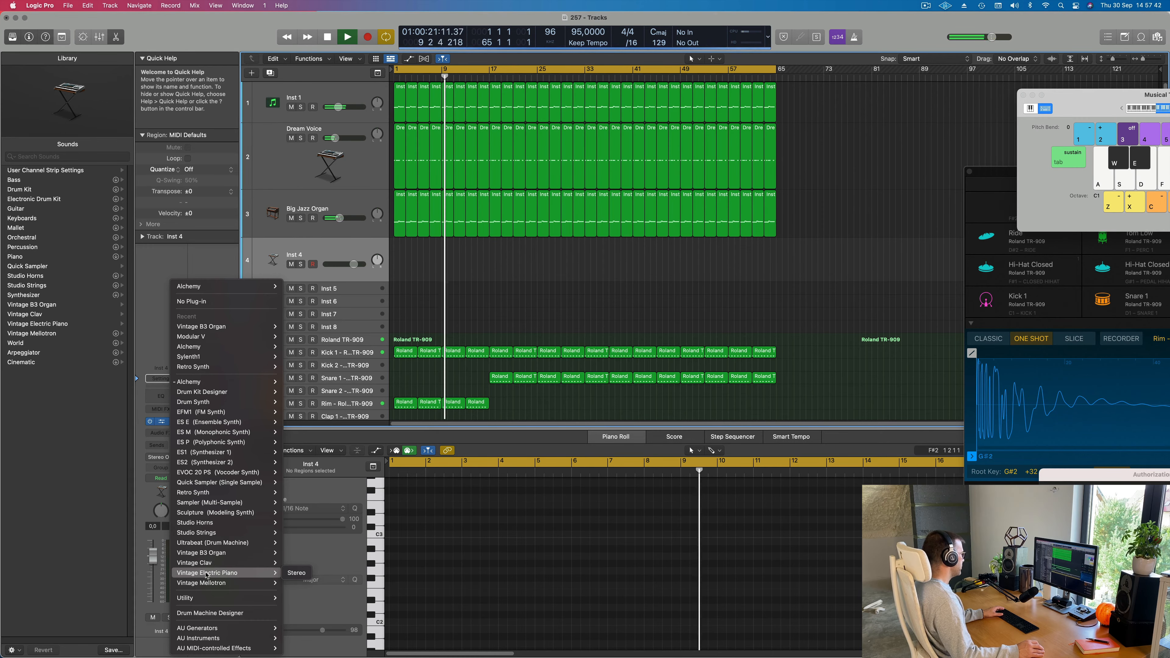
{"action": "left_click", "coordinate": [305, 574]}
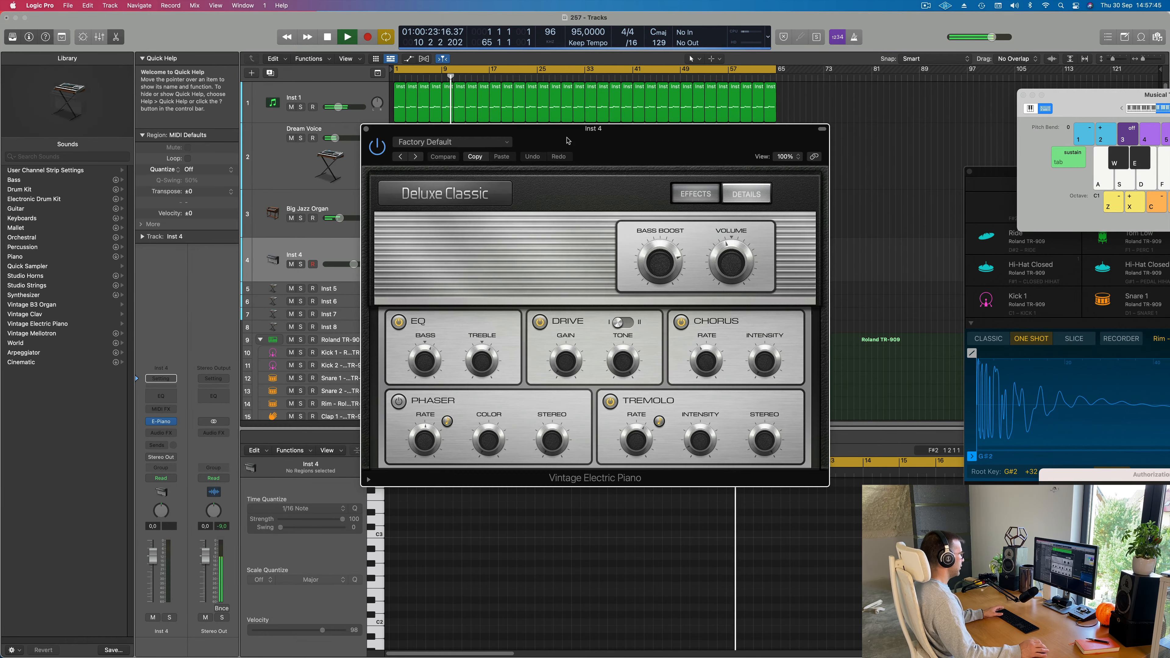
{"action": "left_click_drag", "start_coordinate": [568, 140], "coordinate": [727, 100]}
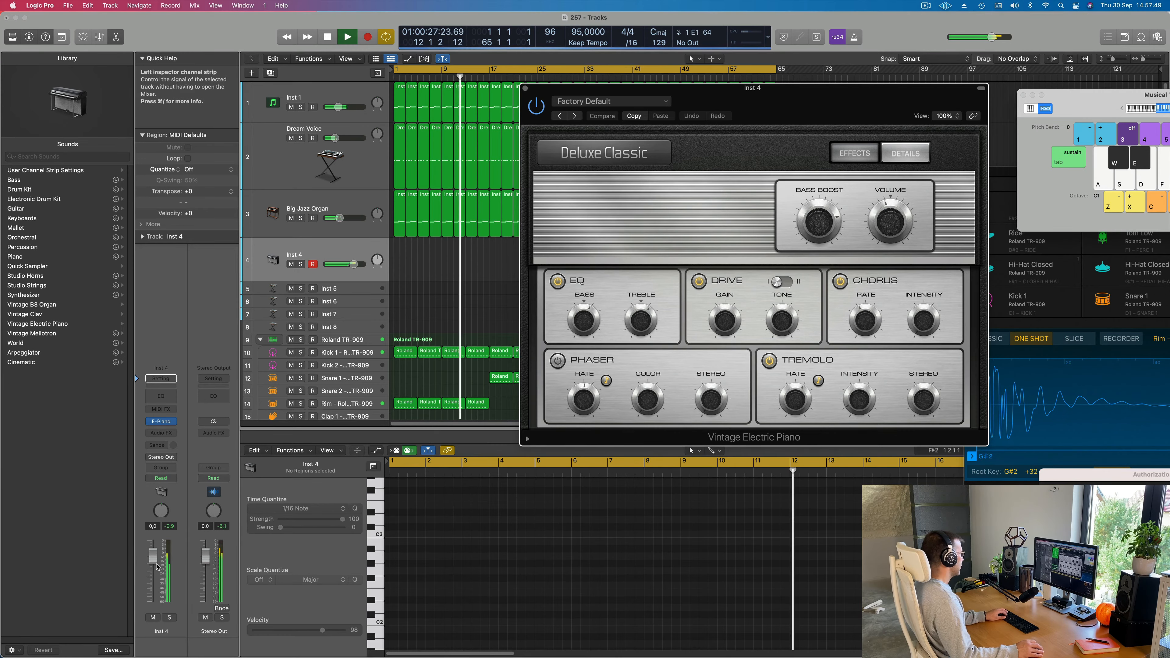
Step: Lower the Inst 4 track's volume to -9.4 dB and choose the Bright Mk II setting for the electric piano
{"action": "mouse_move", "coordinate": [159, 562]}
{"action": "left_mouse_down"}
{"action": "mouse_move", "coordinate": [148, 598]}
{"action": "mouse_move", "coordinate": [153, 580]}
{"action": "left_mouse_up"}
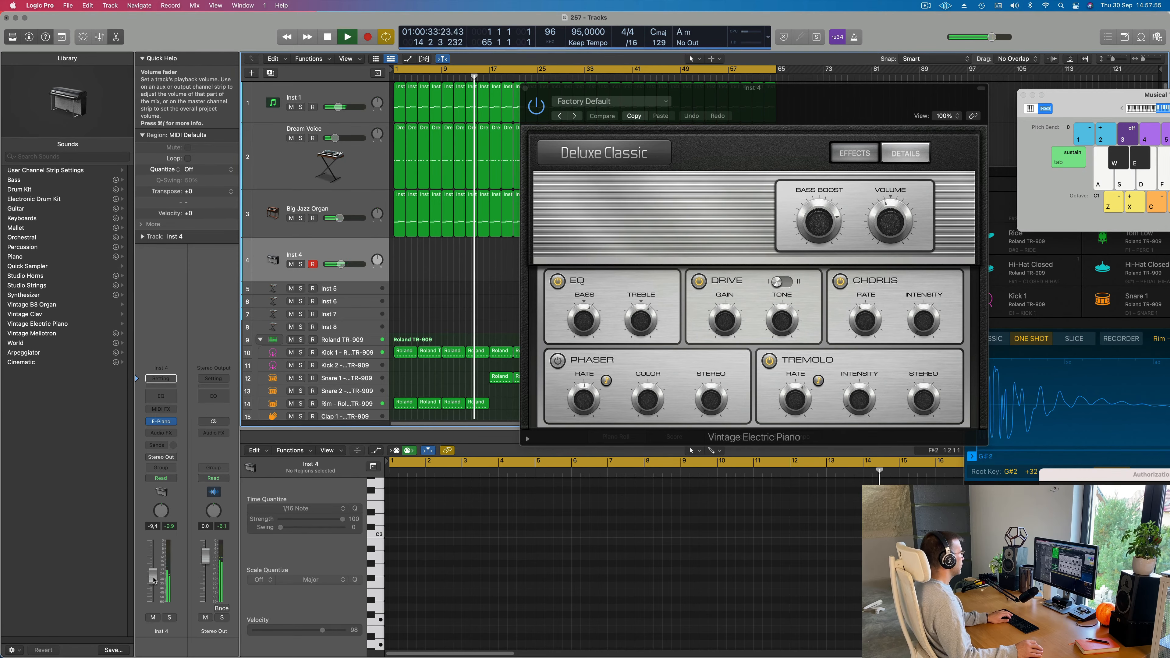
{"action": "left_click_drag", "start_coordinate": [599, 87], "coordinate": [568, 84]}
{"action": "left_click", "coordinate": [545, 115]}
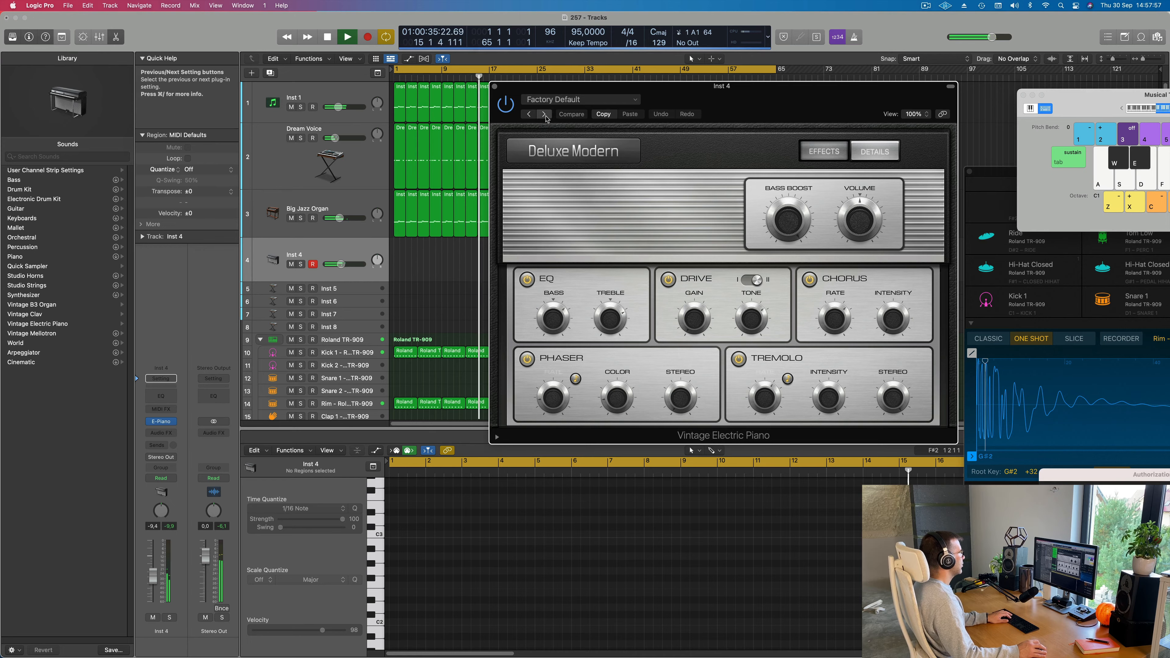
{"action": "left_click_drag", "start_coordinate": [768, 96], "coordinate": [791, 106]}
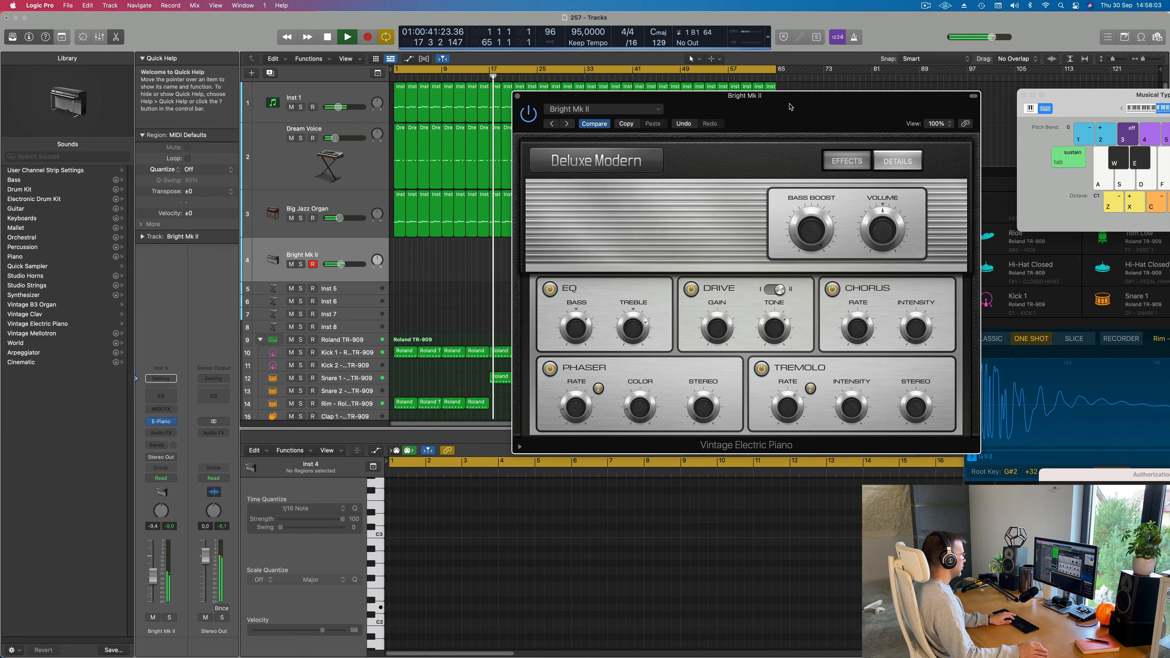
Step: Bring the Musical Typing keyboard into view, raise its octave and try a few notes with the Bright Mk II sound
{"action": "left_click_drag", "start_coordinate": [843, 123], "coordinate": [653, 124]}
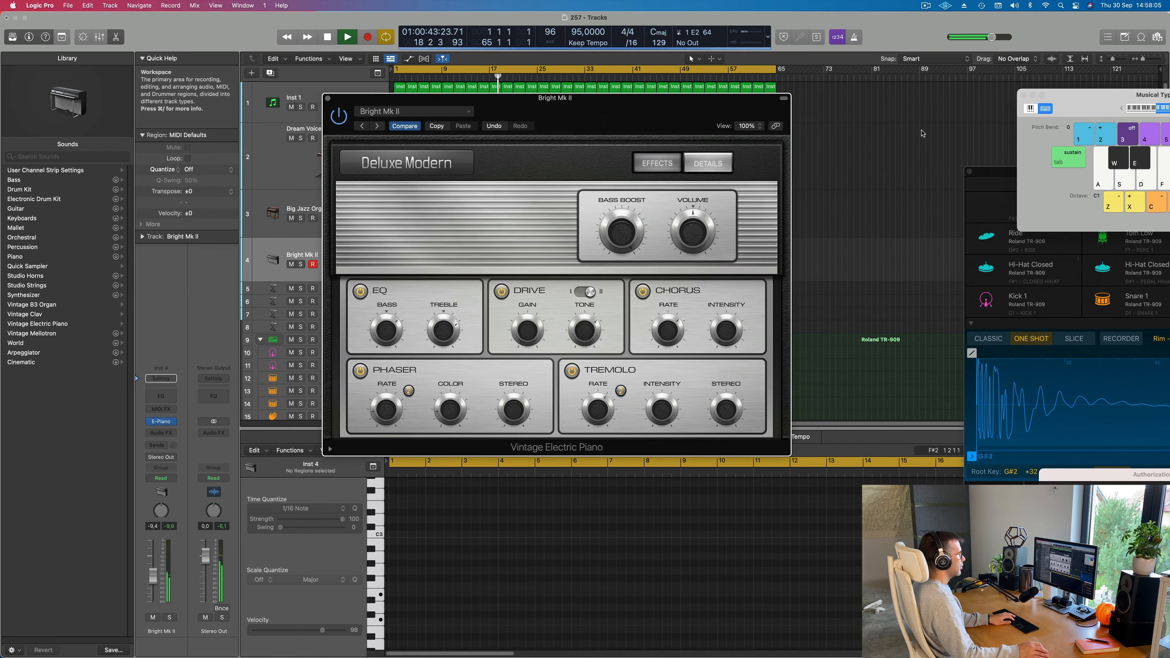
{"action": "left_click_drag", "start_coordinate": [1041, 124], "coordinate": [765, 113]}
{"action": "left_click", "coordinate": [957, 98]}
{"action": "key", "text": "f"}
{"action": "key", "text": "h"}
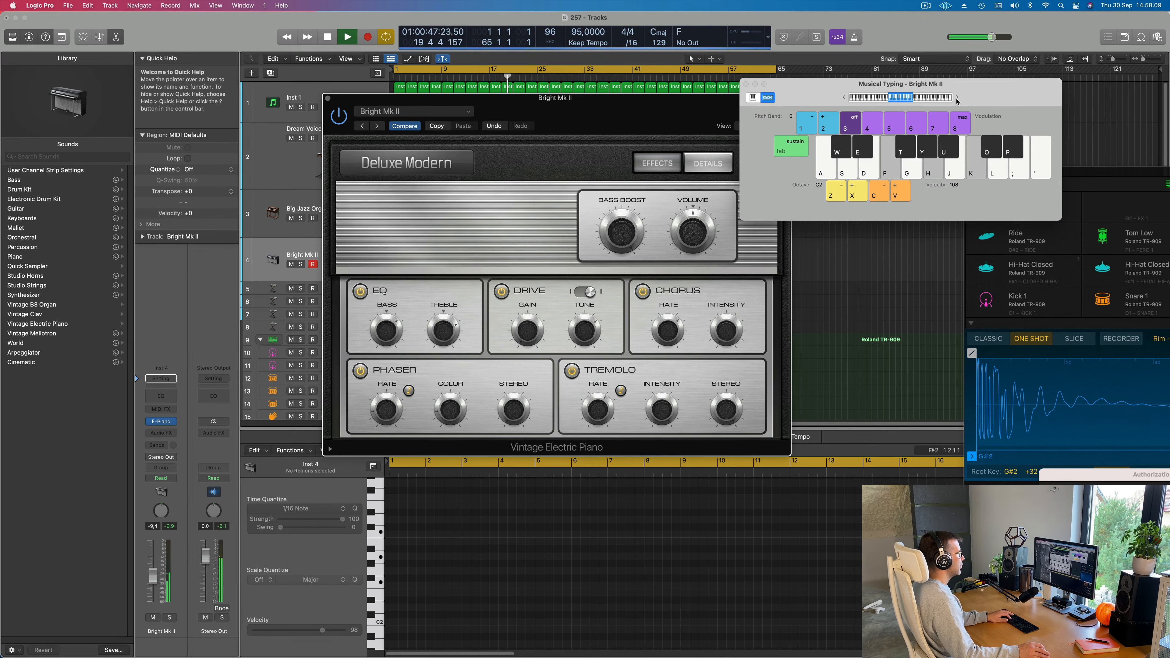
{"action": "left_click_drag", "start_coordinate": [966, 96], "coordinate": [978, 95]}
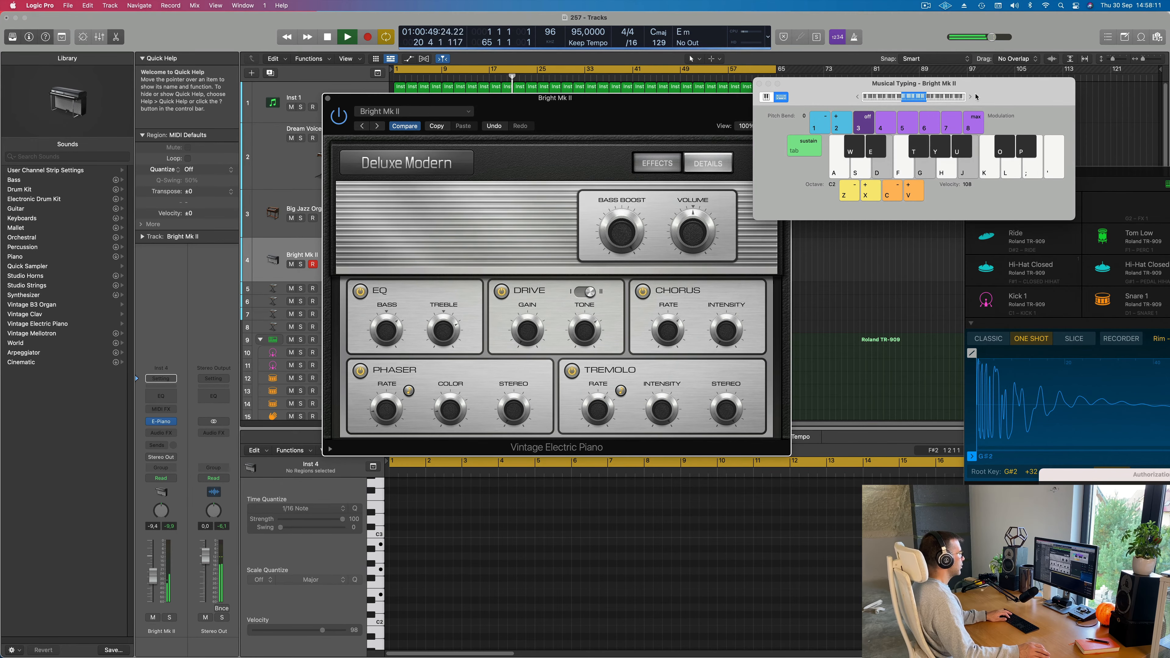
{"action": "left_click_drag", "start_coordinate": [625, 107], "coordinate": [896, 78]}
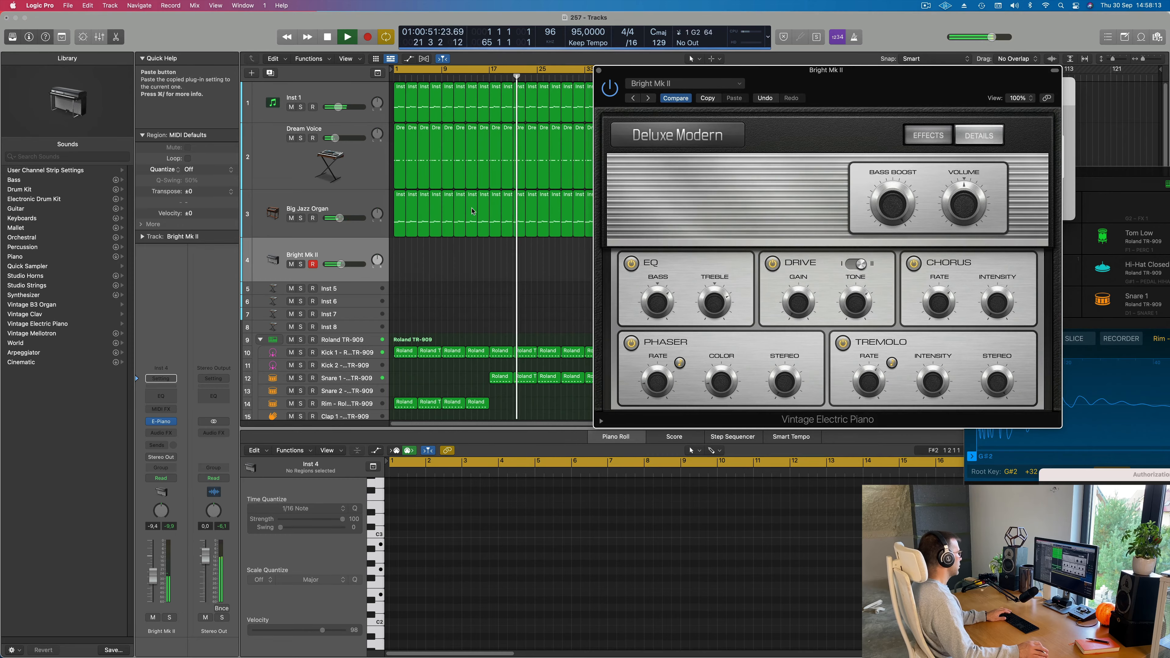
Step: Set the Bright Mk II track's volume to -6.2 dB
{"action": "left_click_drag", "start_coordinate": [153, 576], "coordinate": [153, 572]}
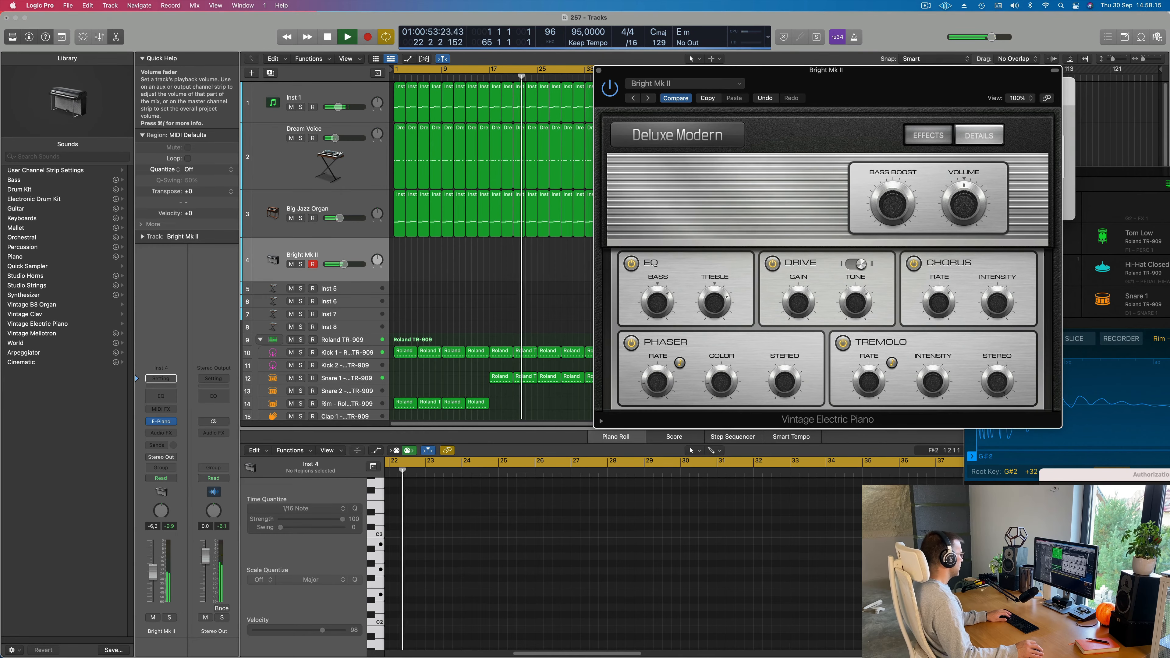
{"action": "left_click", "coordinate": [464, 422]}
{"action": "left_click_drag", "start_coordinate": [921, 124], "coordinate": [778, 148]}
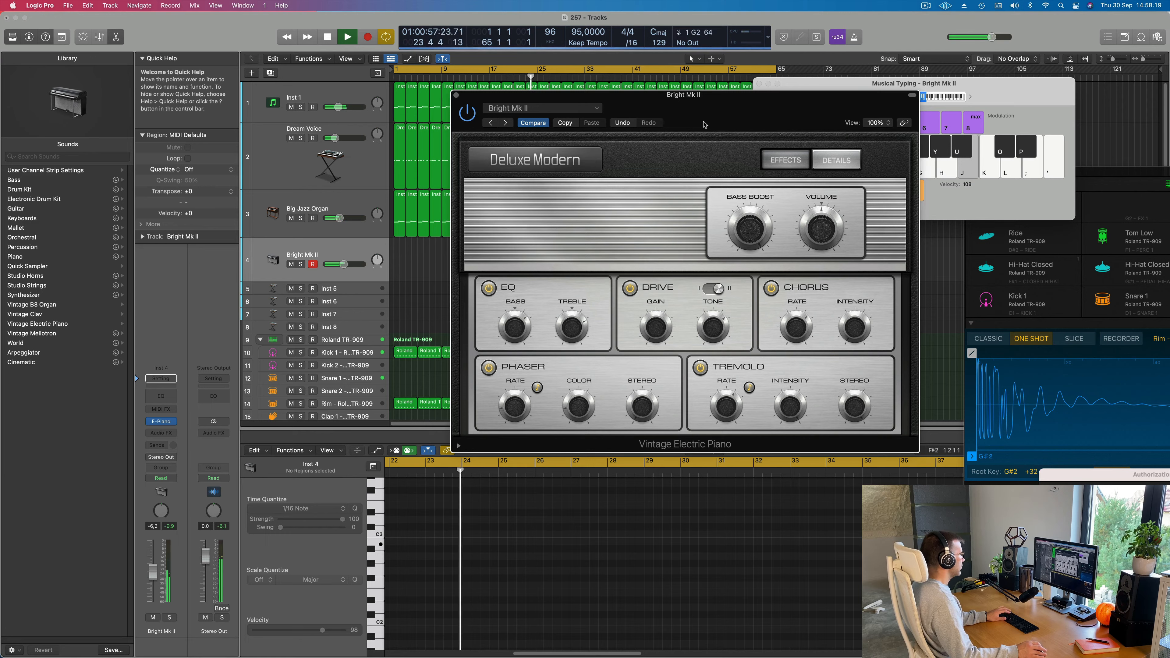
Step: Rehearse an electric piano phrase with Musical Typing over the playing arrangement
{"action": "key", "text": "k"}
{"action": "key", "text": "h"}
{"action": "key", "text": "j"}
{"action": "key", "text": "l"}
{"action": "key", "text": "j"}
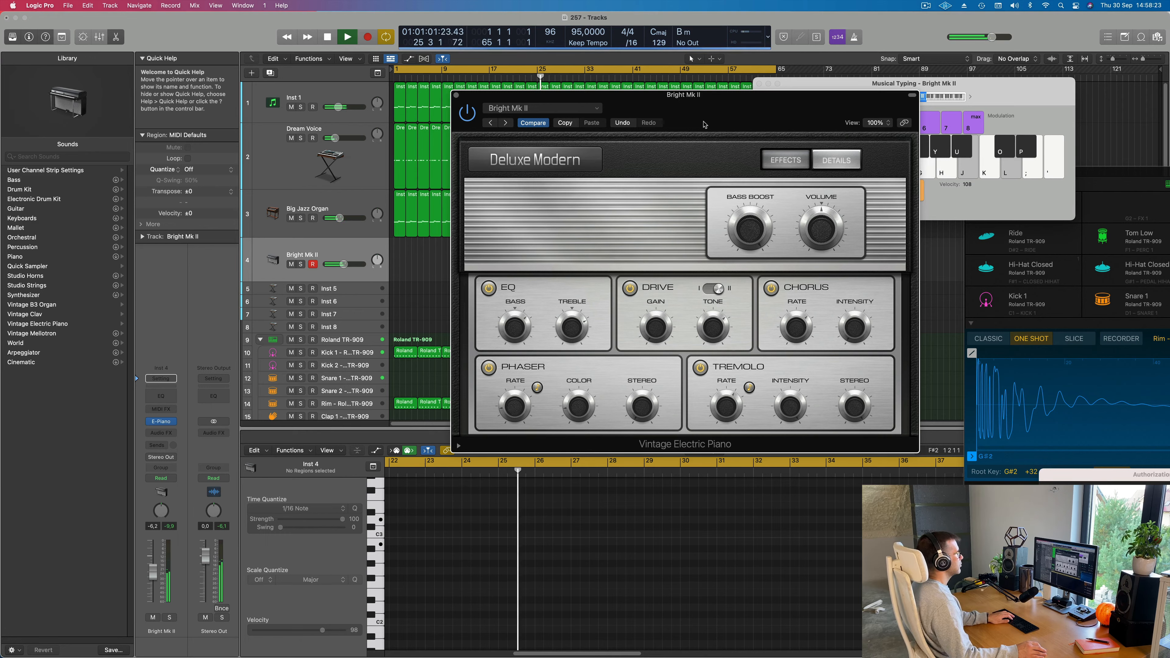
{"action": "key", "text": "g"}
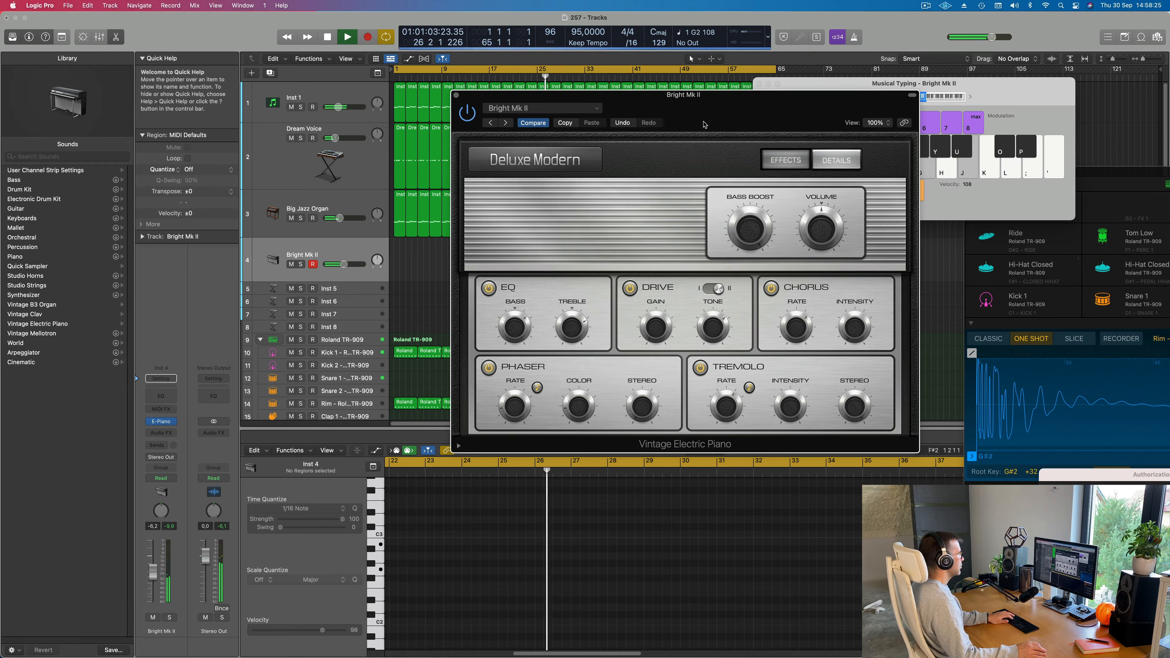
{"action": "key", "text": "h"}
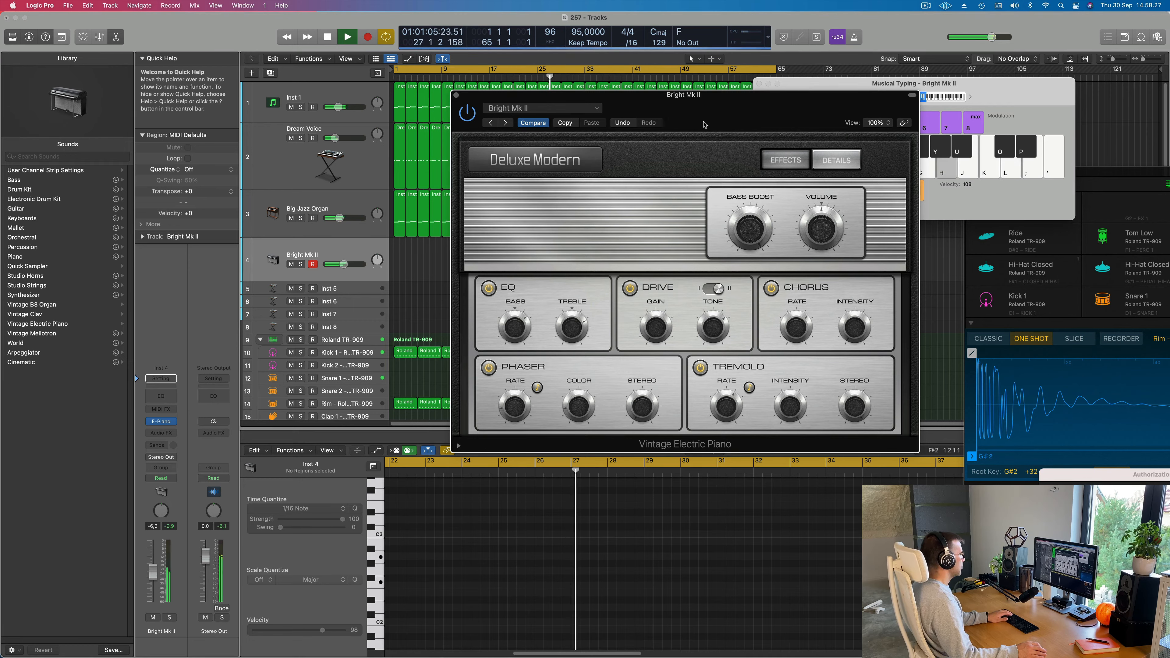
{"action": "key", "text": "d"}
{"action": "key", "text": "g"}
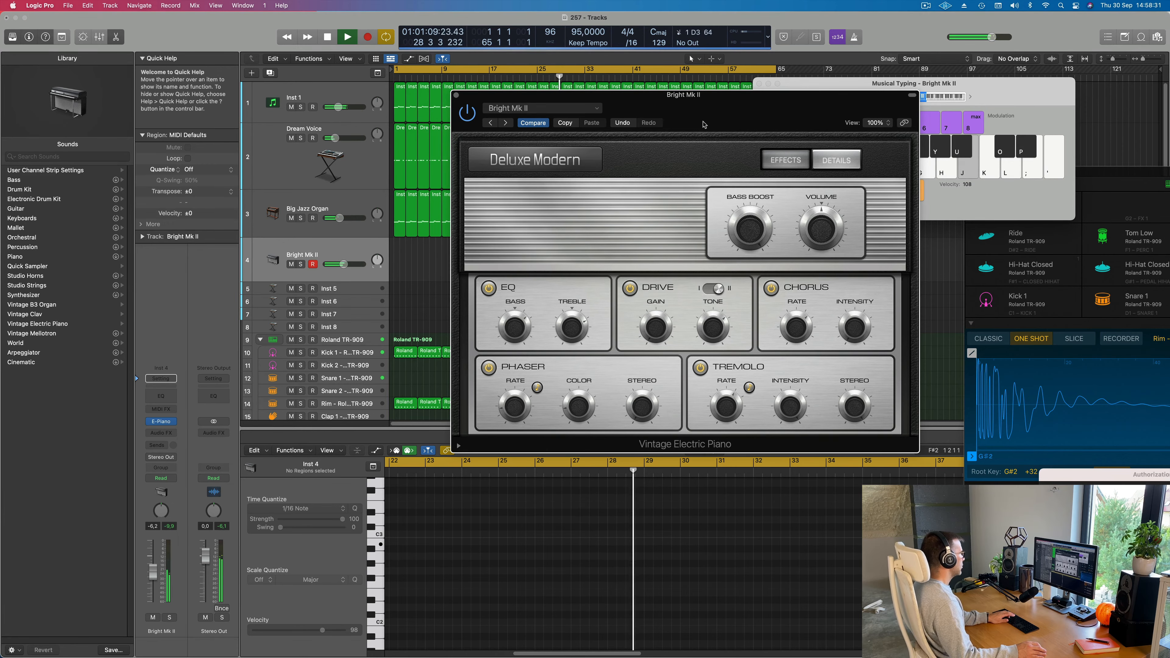
{"action": "key", "text": "d"}
{"action": "left_click_drag", "start_coordinate": [704, 105], "coordinate": [877, 131]}
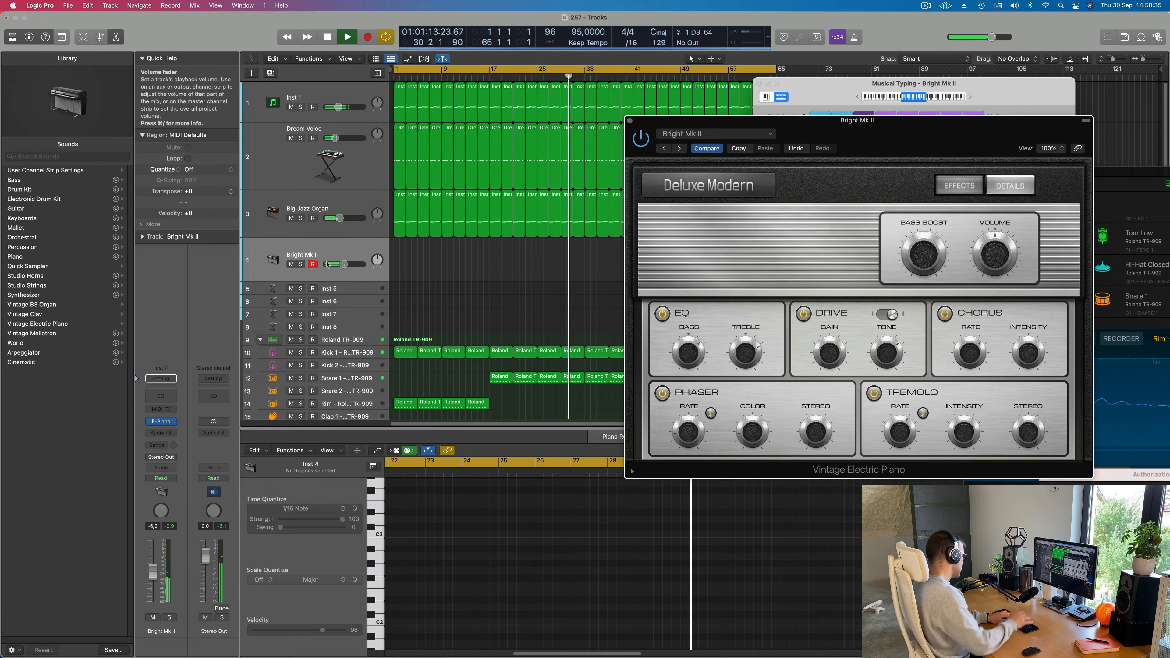
Step: Record an electric piano phrase with Musical Typing from bar 33 to bar 37 on the Bright Mk II track
{"action": "key", "text": "r"}
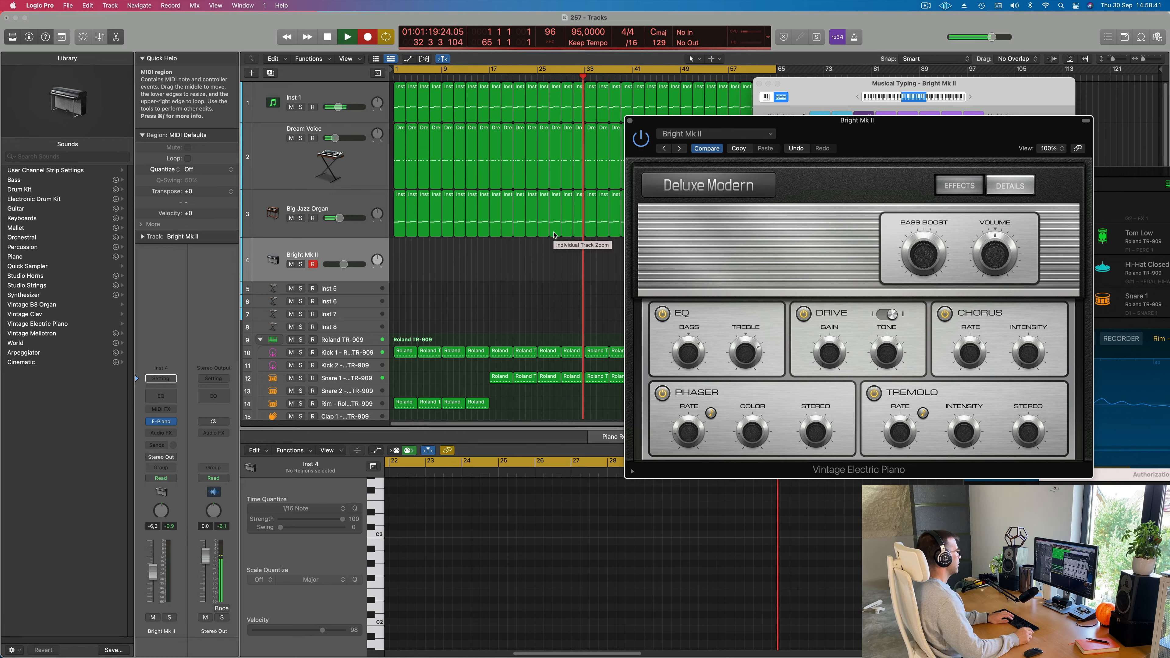
{"action": "key", "text": "j"}
{"action": "key", "text": "l"}
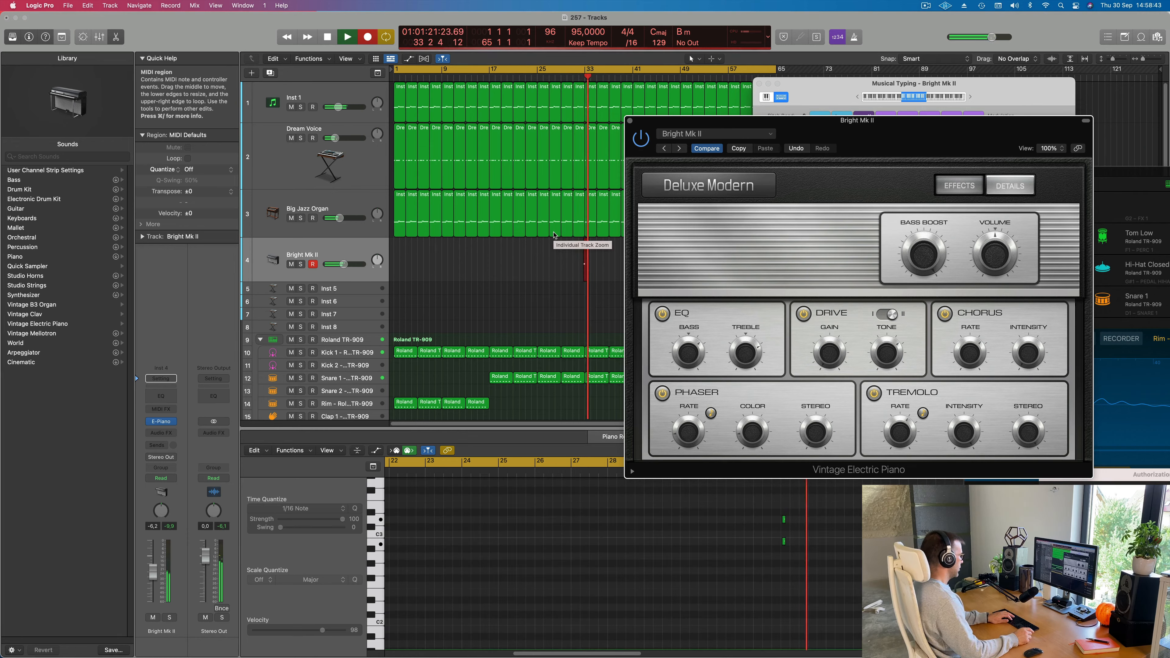
{"action": "key", "text": "g"}
{"action": "key", "text": "j"}
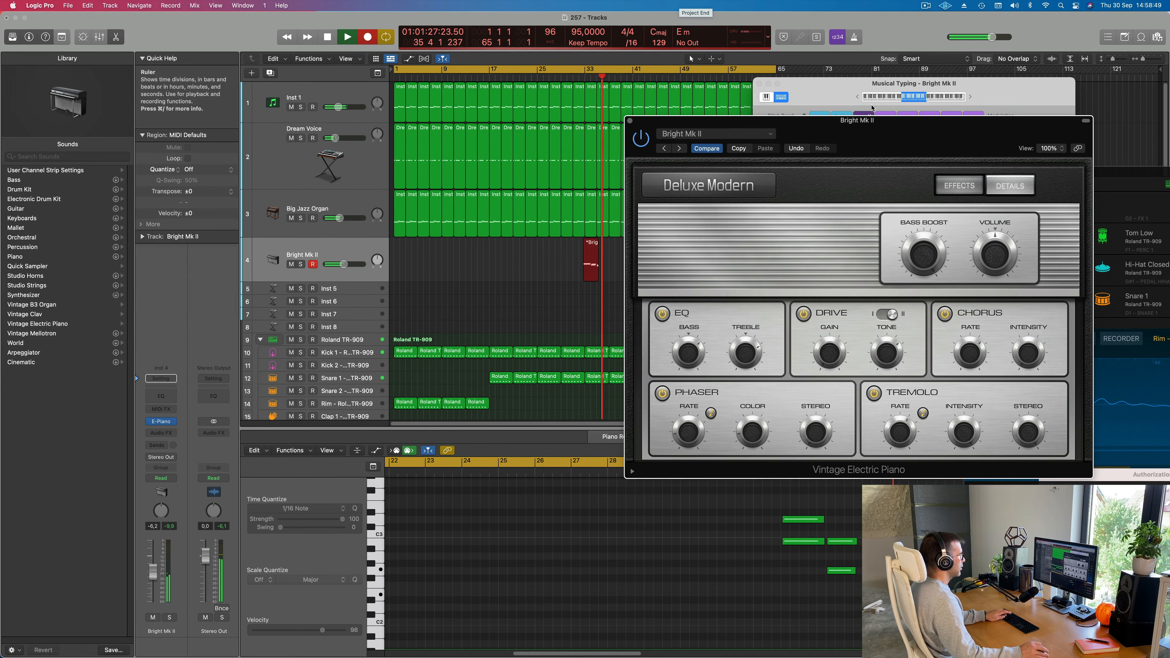
{"action": "left_click_drag", "start_coordinate": [861, 126], "coordinate": [1045, 95]}
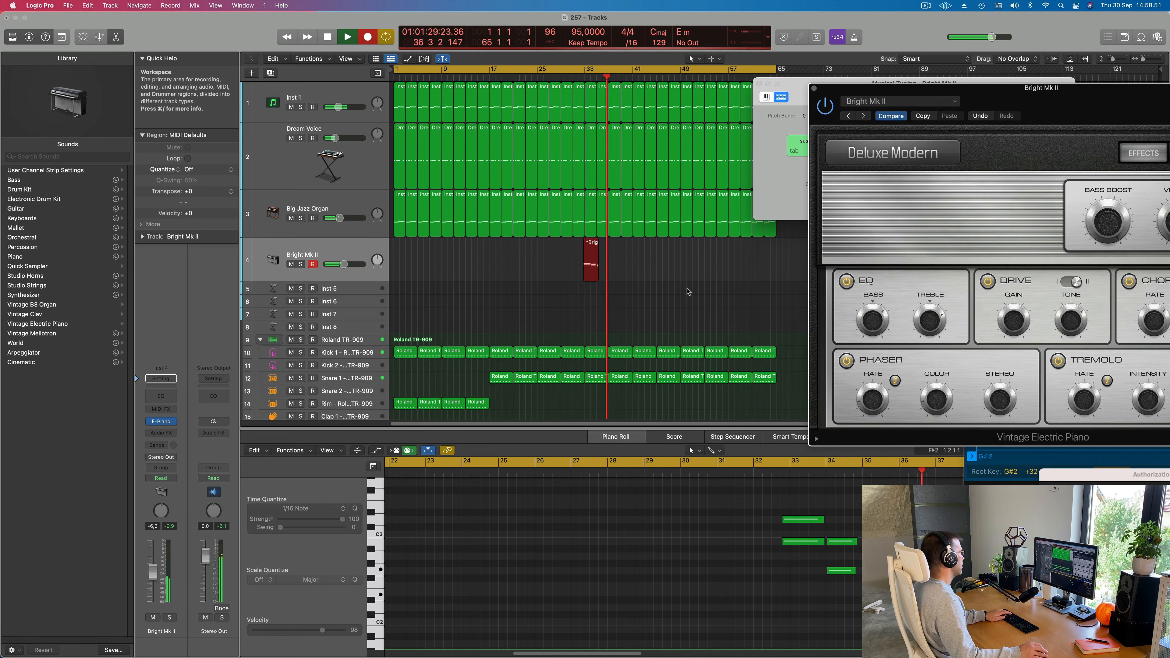
{"action": "key", "text": "space"}
{"action": "key", "text": "b"}
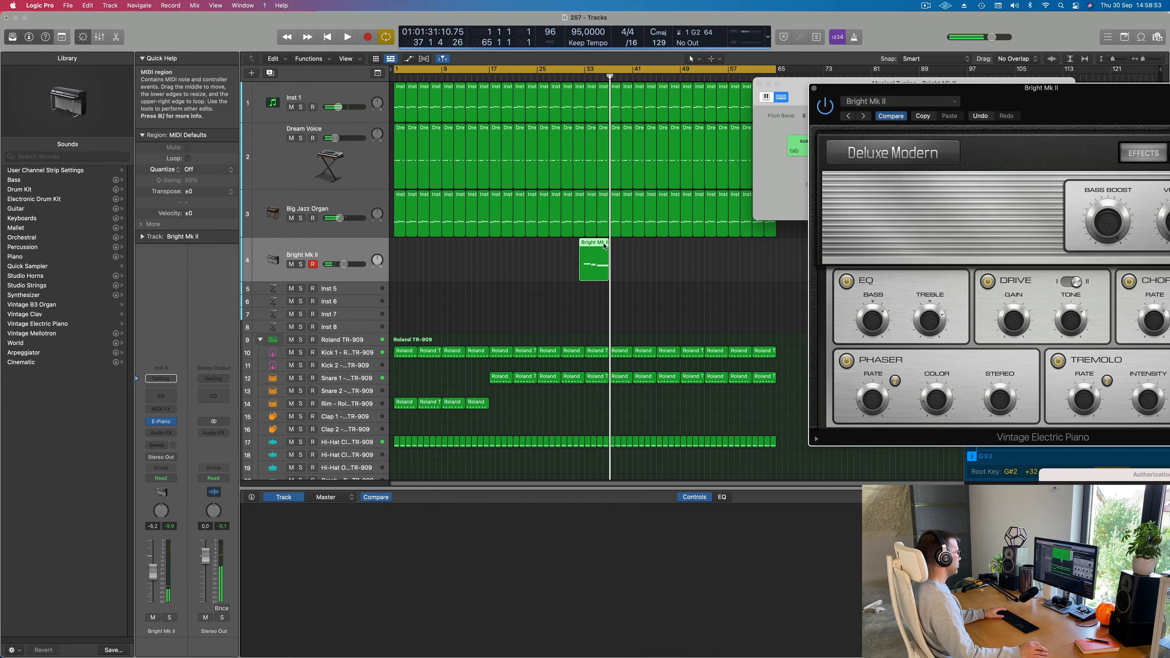
Step: Split the recorded Bright Mk II region at bar 33, discard the lead-in and move the phrase to bar 1
{"action": "left_click", "coordinate": [585, 246]}
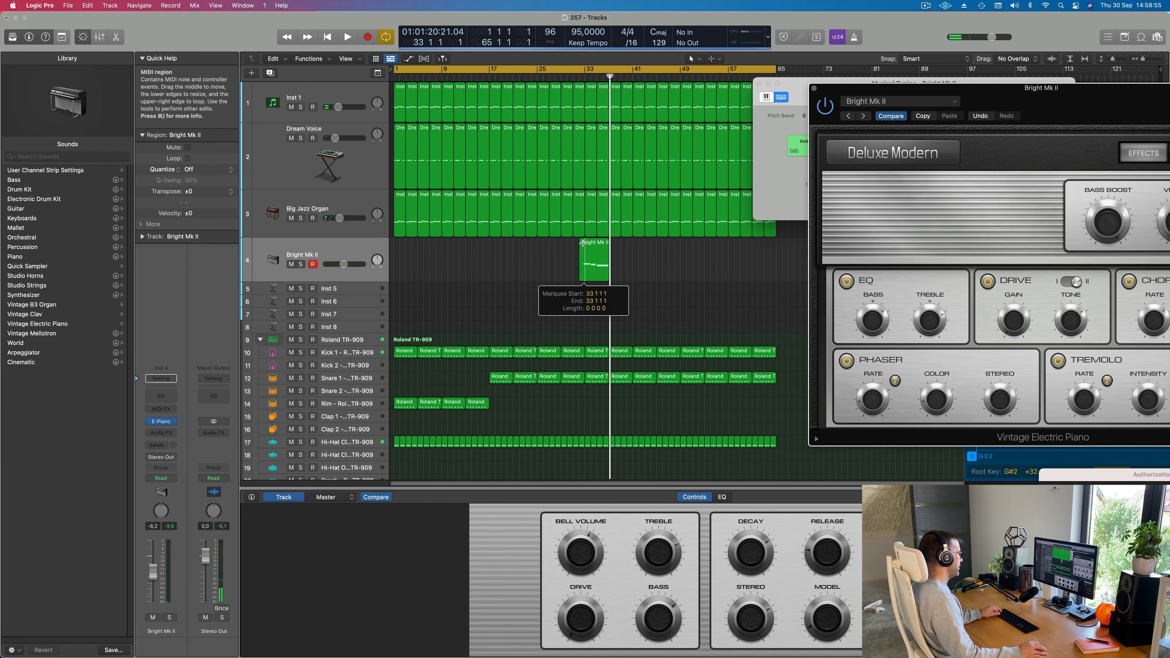
{"action": "left_click", "coordinate": [656, 228]}
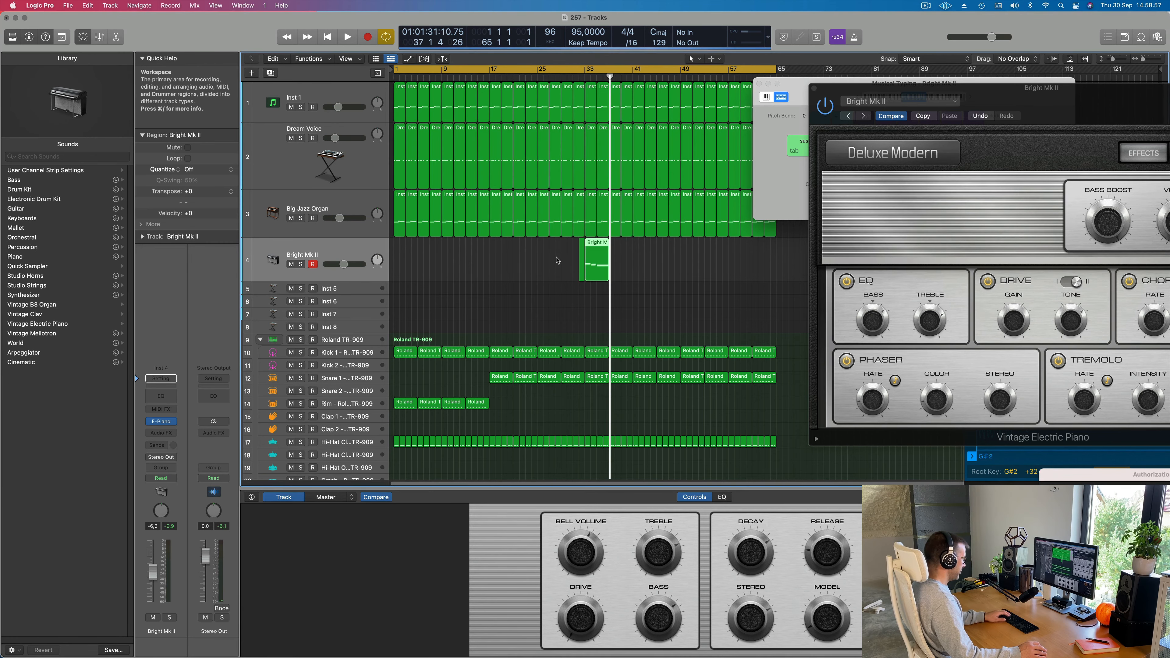
{"action": "left_click", "coordinate": [603, 259]}
{"action": "left_click_drag", "start_coordinate": [593, 252], "coordinate": [402, 251]}
{"action": "key", "text": "Return"}
{"action": "key", "text": "space"}
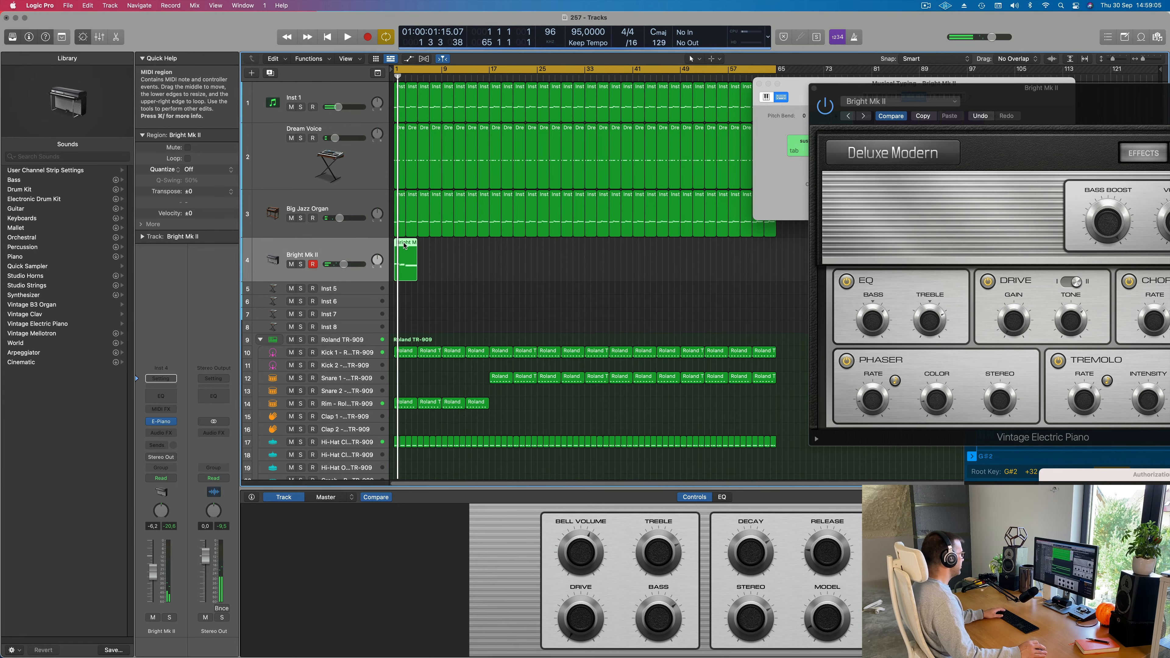
Step: Open the Bright Mk II region in the Piano Roll and lengthen the two notes at bar 2 to one full bar
{"action": "double_click", "coordinate": [404, 246]}
{"action": "key", "text": "space"}
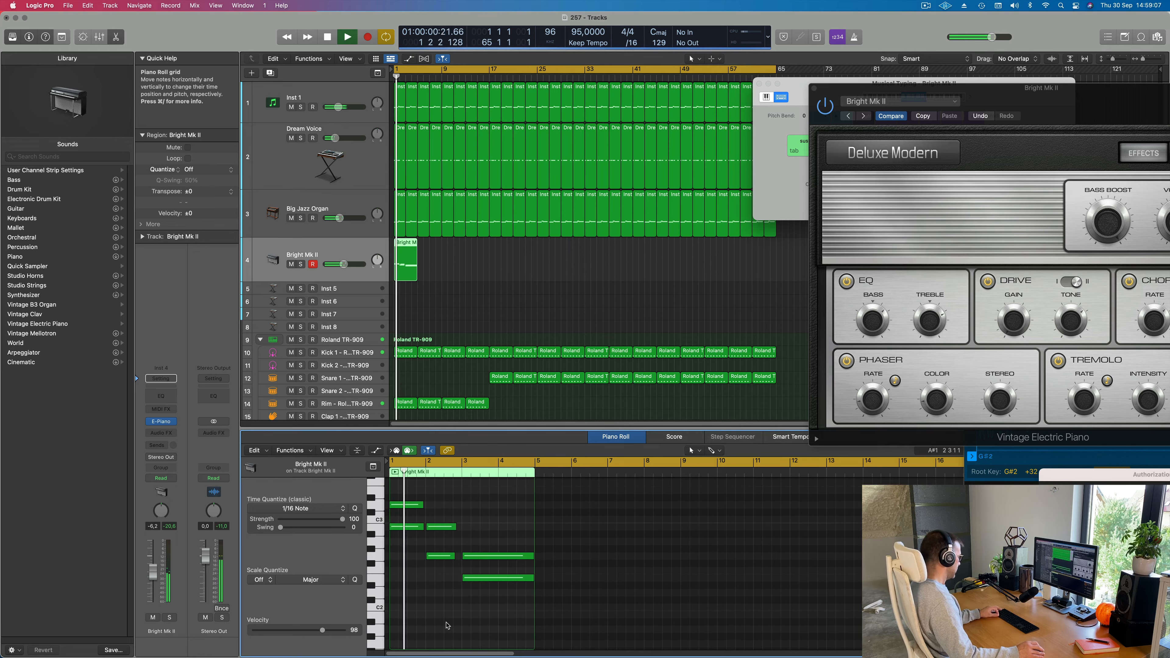
{"action": "key", "text": "super+a"}
{"action": "scroll", "coordinate": [447, 623], "scroll_direction": "up", "scroll_amount": 5}
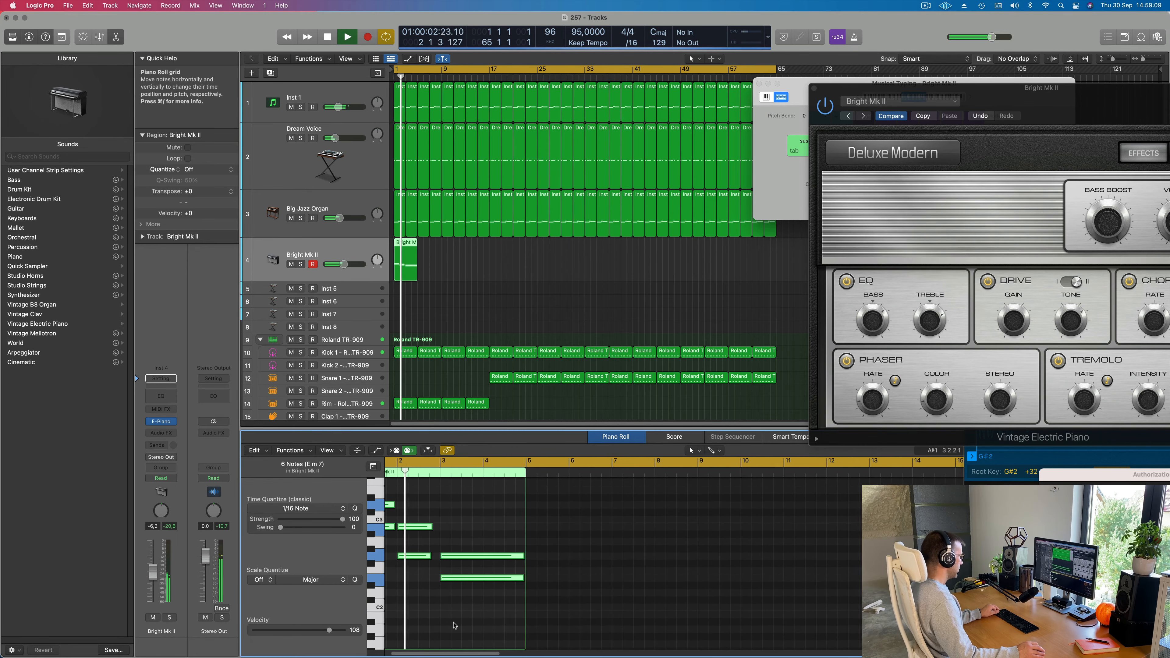
{"action": "scroll", "coordinate": [457, 619], "scroll_direction": "left", "scroll_amount": 1}
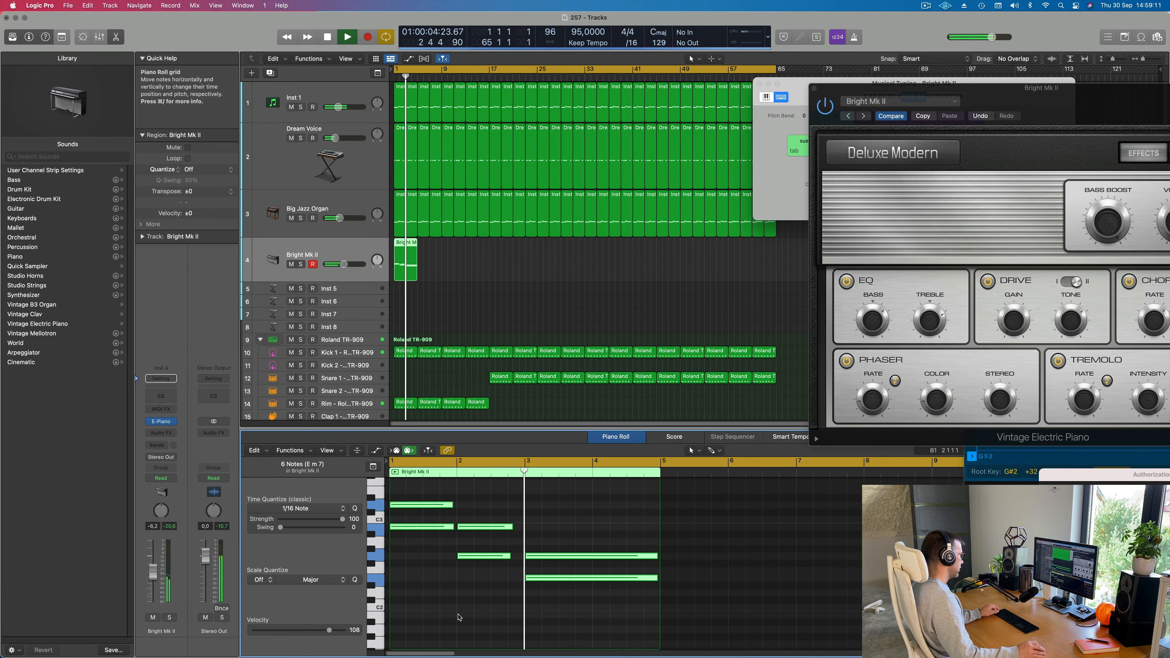
{"action": "left_click_drag", "start_coordinate": [488, 583], "coordinate": [524, 526]}
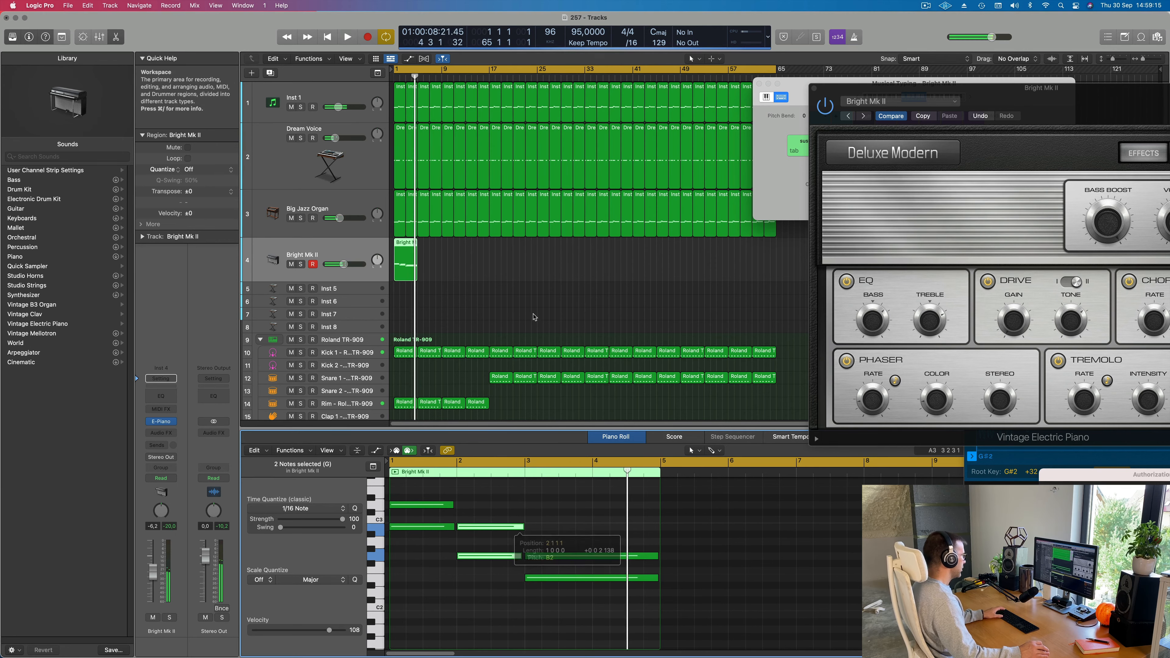
Step: Repeat the four-bar Bright Mk II region until it fills the track up to bar 65
{"action": "left_click_drag", "start_coordinate": [464, 267], "coordinate": [391, 263]}
{"action": "key", "text": "super+r"}
{"action": "key", "text": "super+r"}
{"action": "key", "text": "super+r"}
{"action": "key", "text": "super+r"}
{"action": "key", "text": "super+r"}
{"action": "key", "text": "super+r"}
{"action": "key", "text": "super+r"}
{"action": "key", "text": "super+r"}
{"action": "key", "text": "super+r"}
{"action": "key", "text": "super+r"}
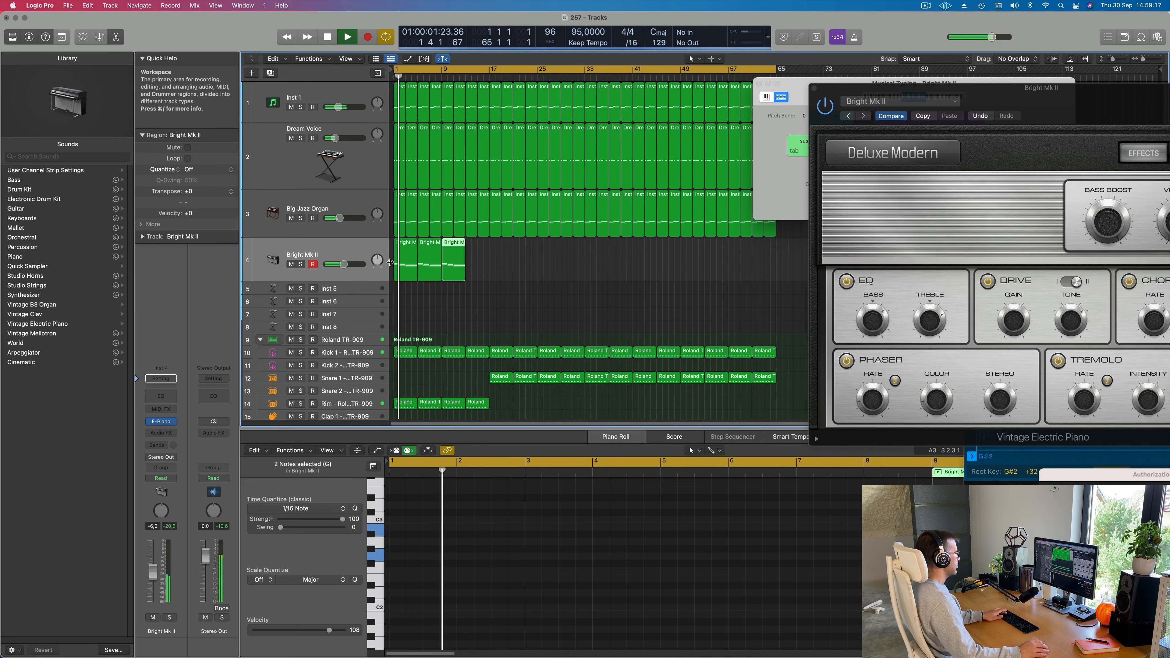
{"action": "key", "text": "super+r"}
{"action": "key", "text": "super+r"}
{"action": "key", "text": "super+r"}
{"action": "key", "text": "super+r"}
{"action": "key", "text": "super+r"}
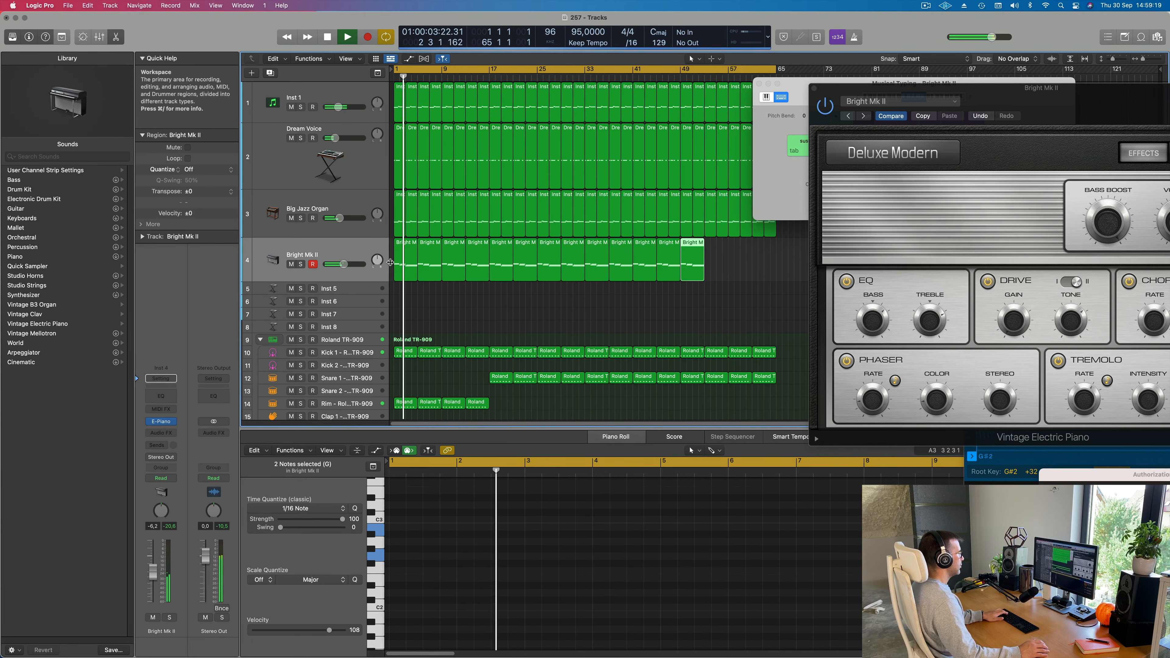
Step: Switch the electric piano to the Classic Electric Piano setting and lower its track volume to -12.6 dB
{"action": "left_click_drag", "start_coordinate": [1031, 110], "coordinate": [712, 141]}
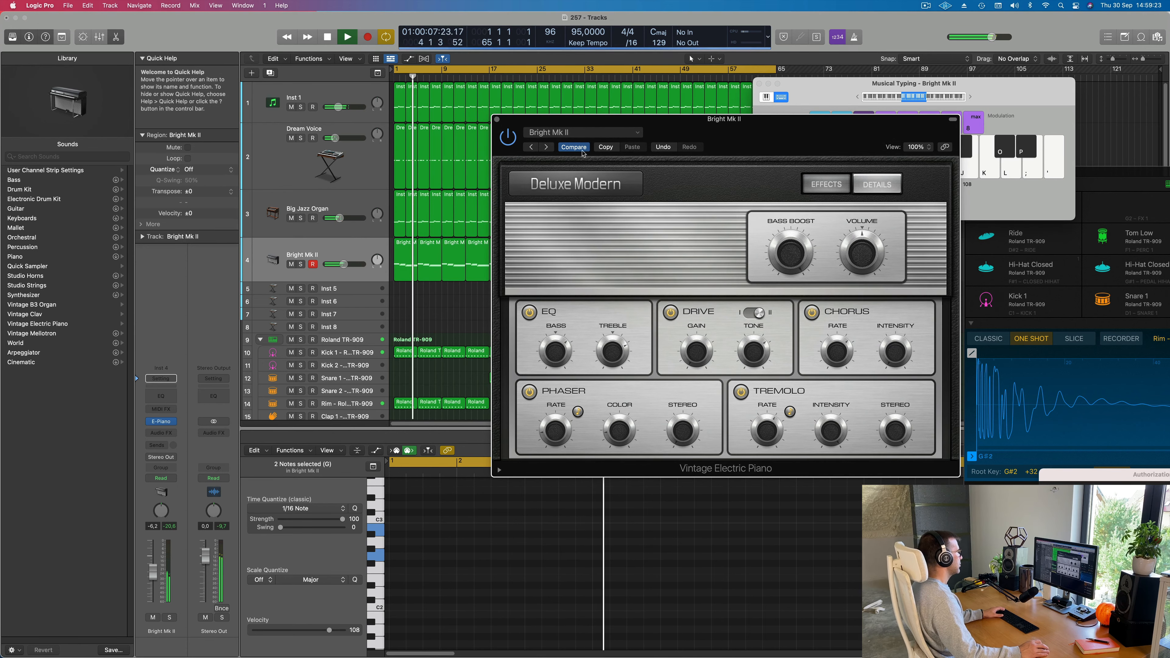
{"action": "left_click", "coordinate": [546, 147]}
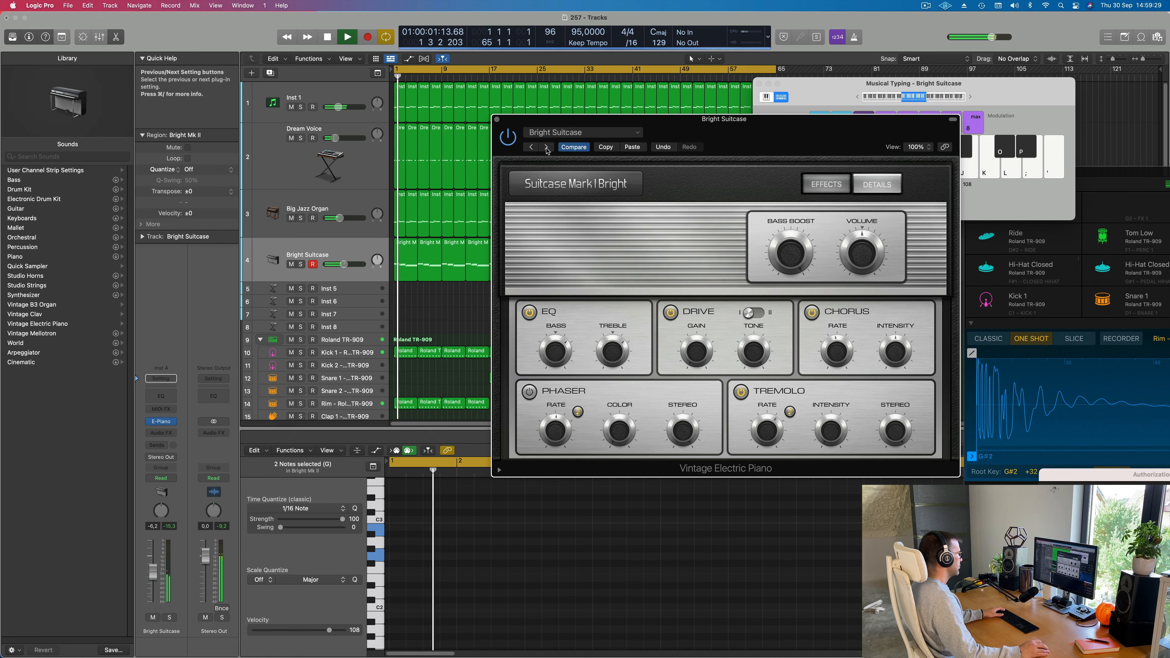
{"action": "left_click", "coordinate": [546, 147]}
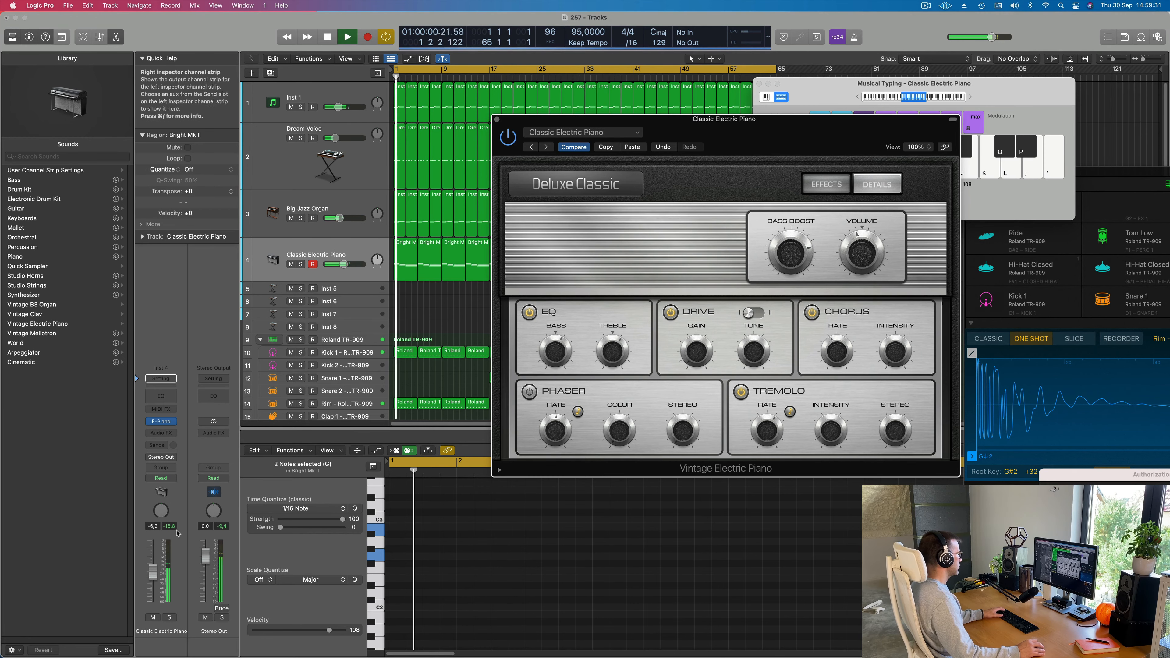
{"action": "left_click_drag", "start_coordinate": [152, 572], "coordinate": [152, 583]}
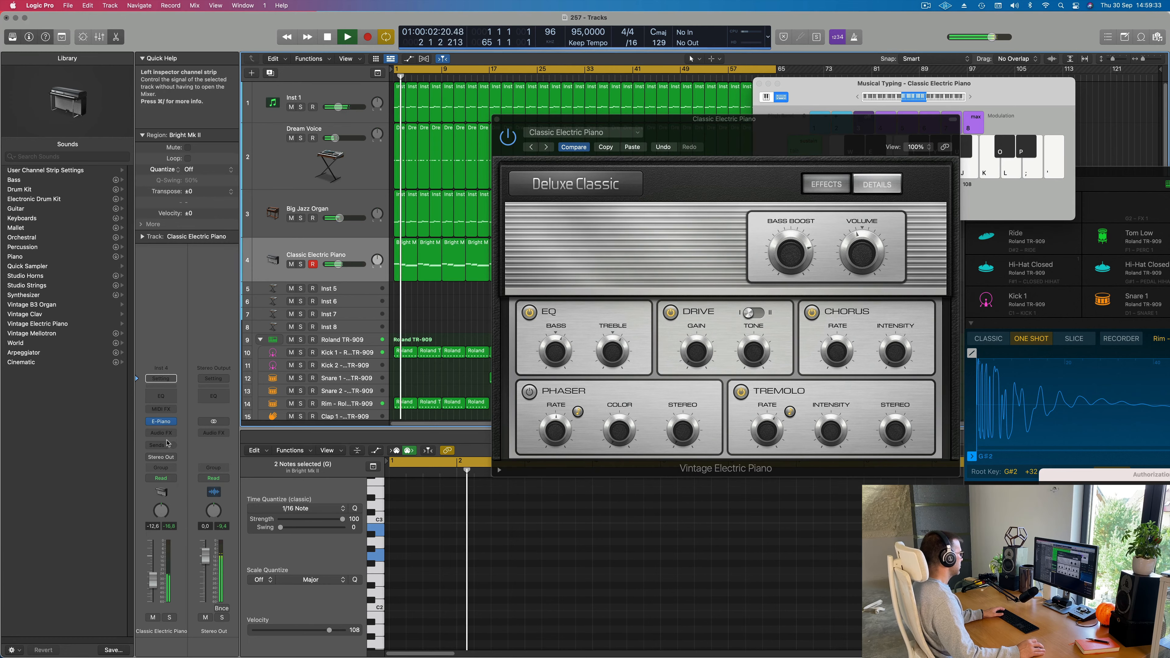
Step: Add a Bus 7 send to the electric piano track and set its level to -22.4 dB
{"action": "left_click", "coordinate": [156, 445]}
{"action": "mouse_move", "coordinate": [166, 463]}
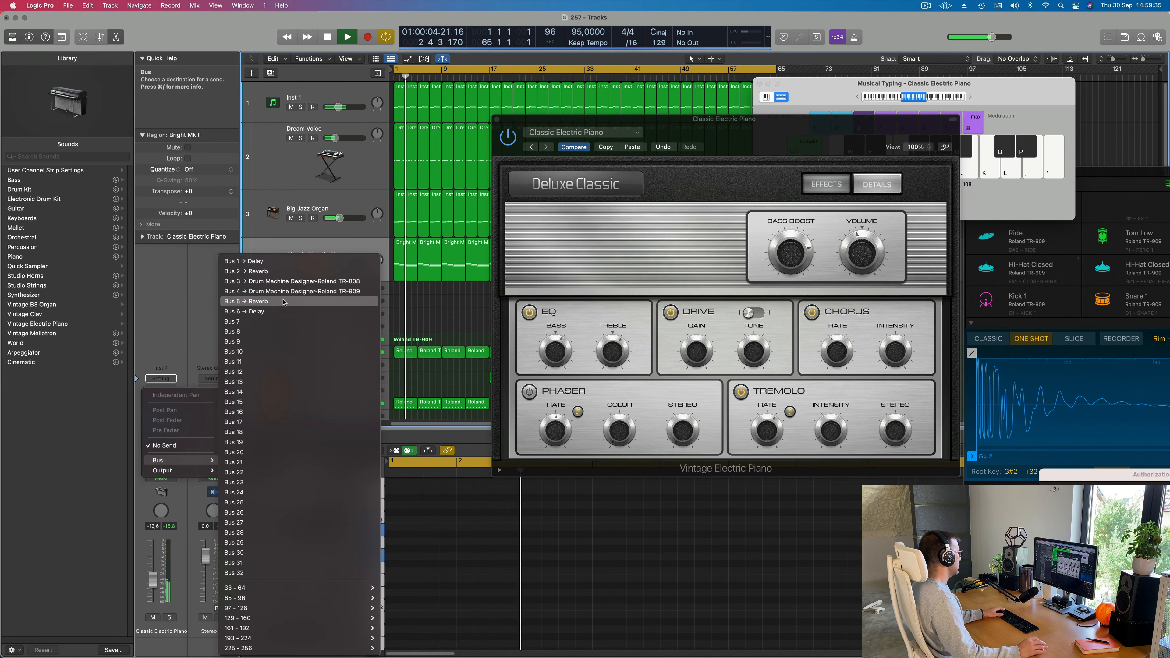
{"action": "left_click", "coordinate": [272, 321]}
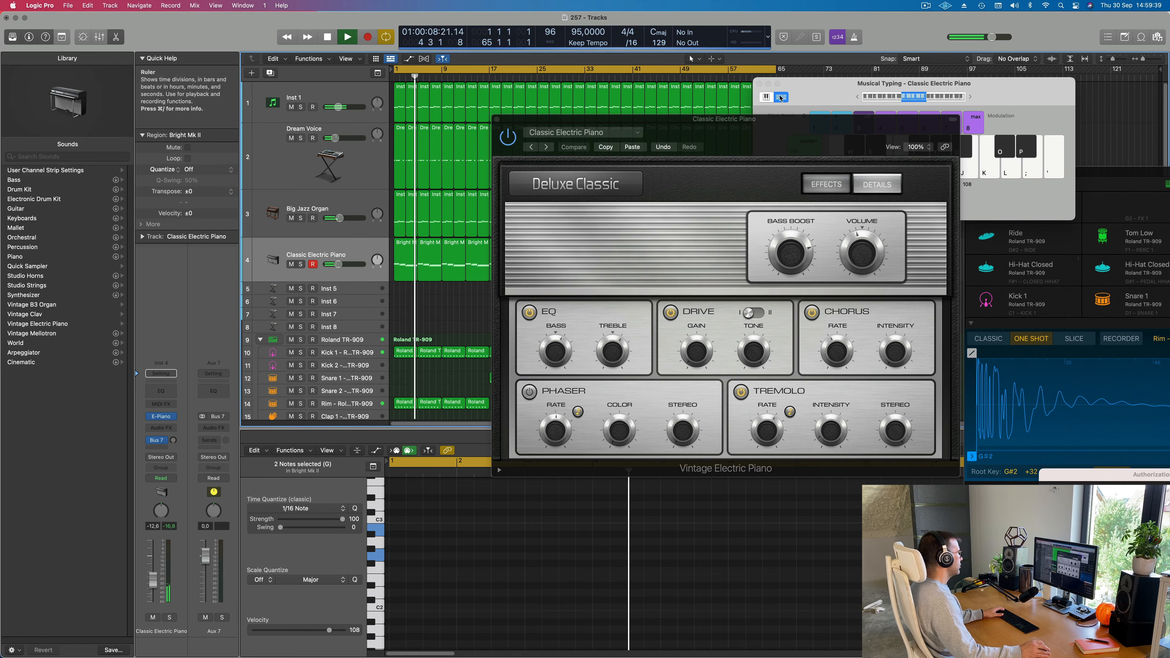
{"action": "left_click_drag", "start_coordinate": [174, 441], "coordinate": [173, 433]}
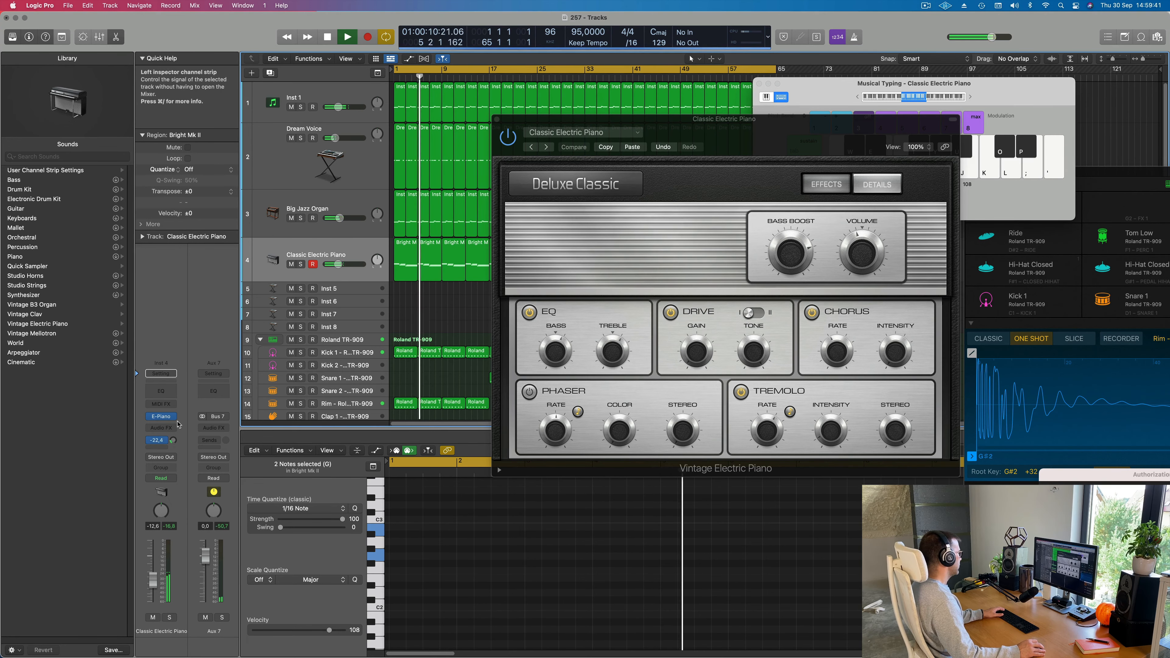
Step: Insert a stereo SilverVerb on the Aux 7 channel and load its grandiose setting
{"action": "left_click", "coordinate": [213, 429]}
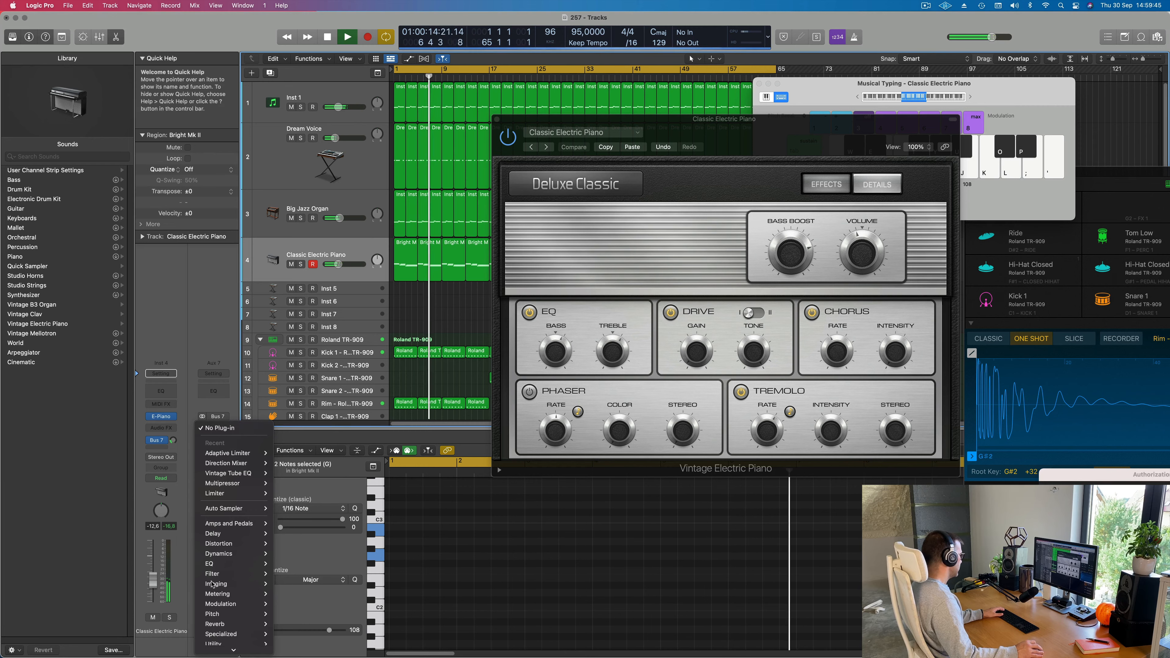
{"action": "mouse_move", "coordinate": [231, 625]}
{"action": "mouse_move", "coordinate": [297, 639]}
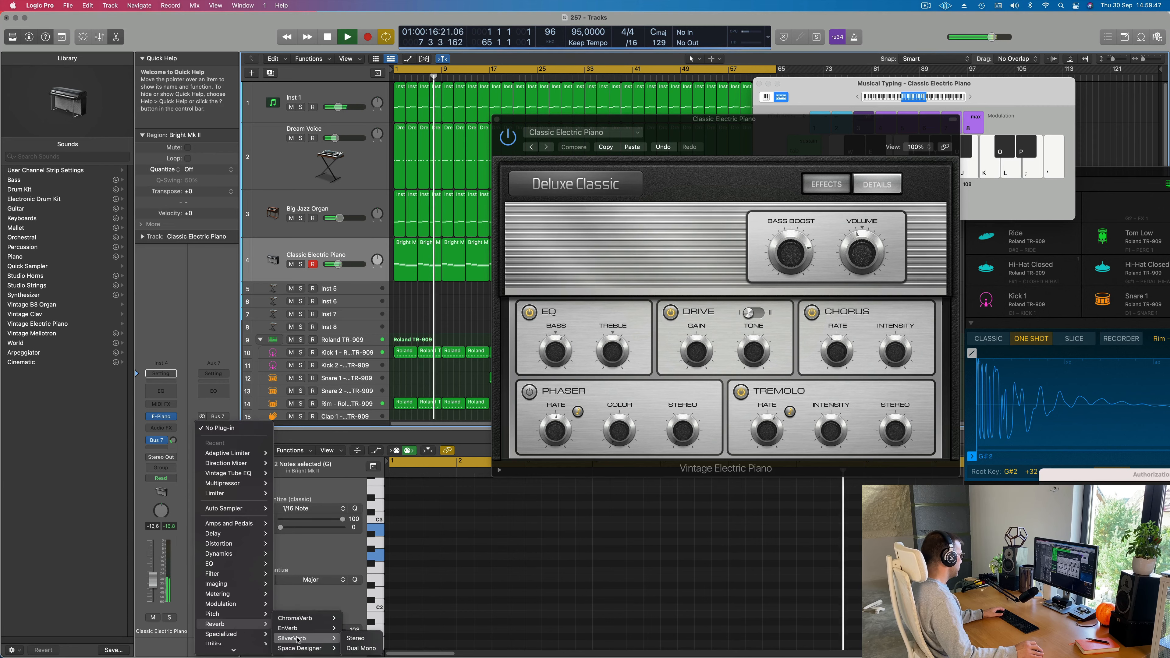
{"action": "left_click", "coordinate": [359, 639]}
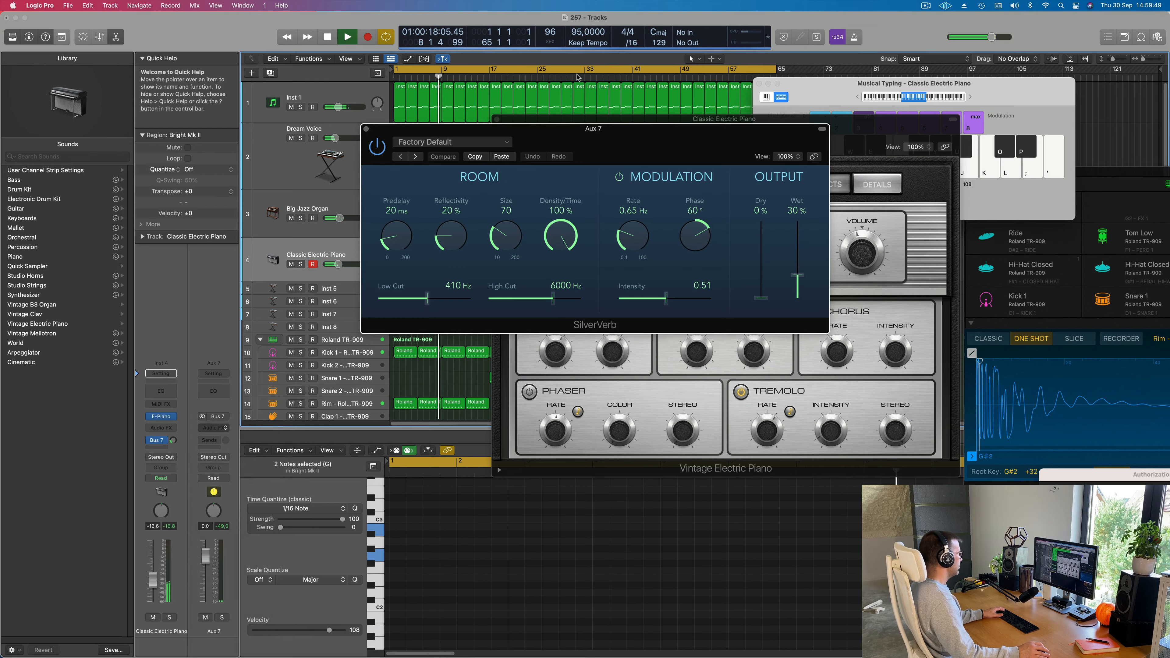
{"action": "left_click", "coordinate": [480, 133]}
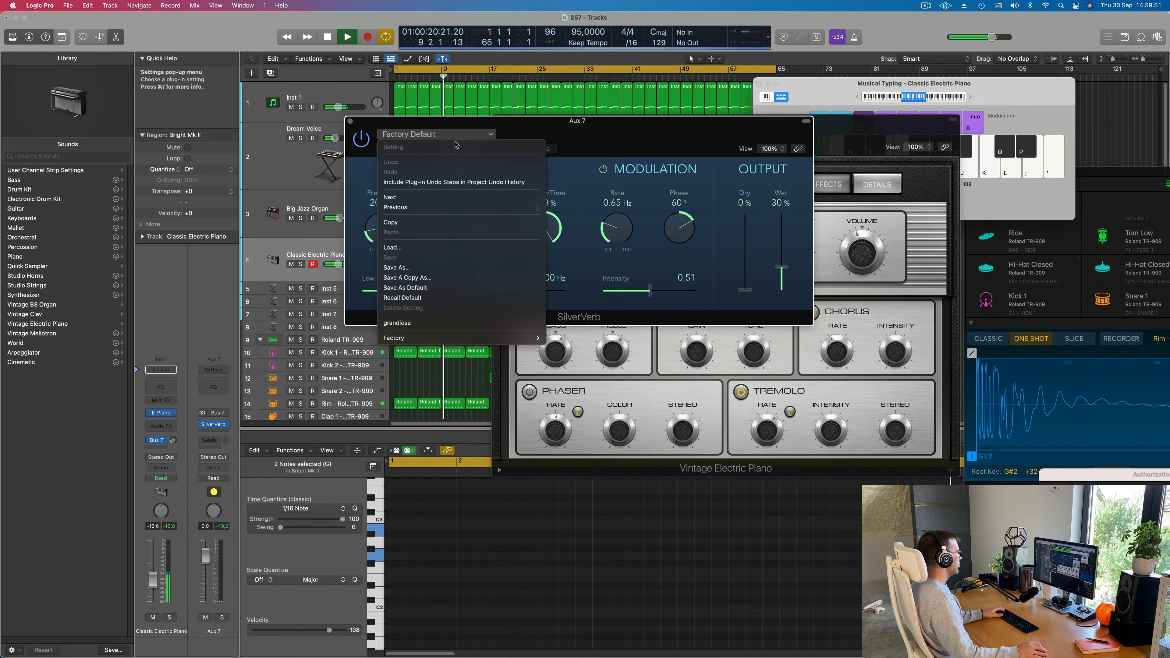
{"action": "left_click", "coordinate": [422, 323]}
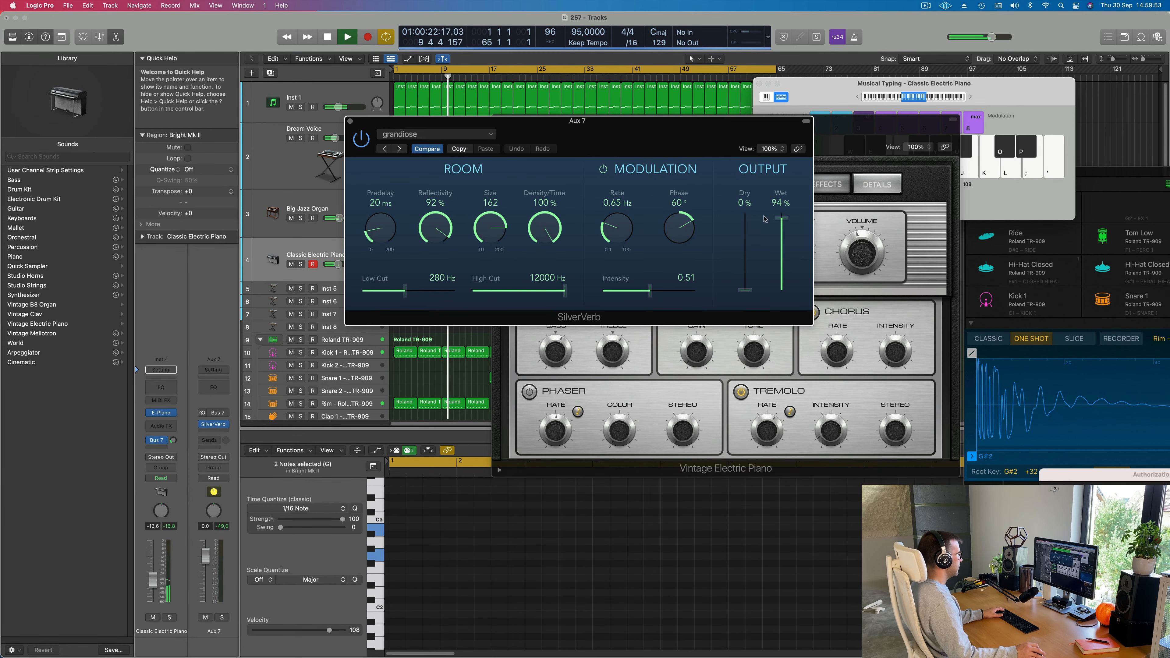
Step: Set the SilverVerb's wet output to 100% and raise the electric piano's Bus 7 send level
{"action": "key", "text": "space"}
{"action": "key", "text": "space"}
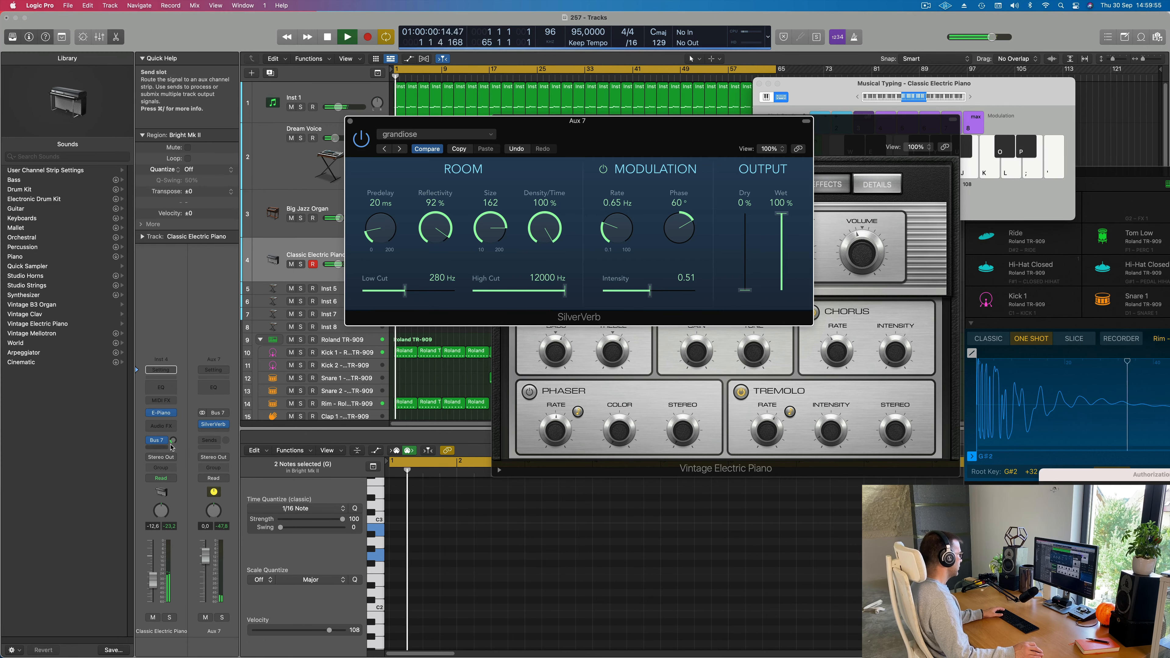
{"action": "left_click_drag", "start_coordinate": [173, 440], "coordinate": [174, 426]}
{"action": "left_click_drag", "start_coordinate": [478, 153], "coordinate": [1096, 157]}
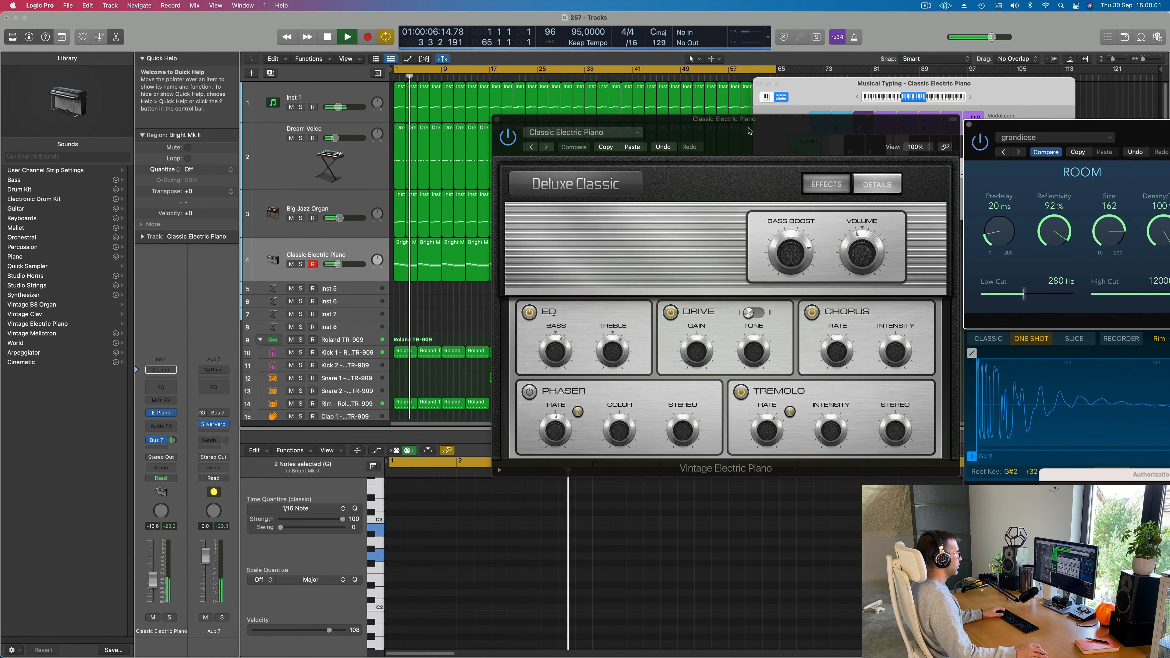
Step: Audition the Classic Suitcase Mk I and Classic Suitcase Mk IV settings on the electric piano during playback
{"action": "left_click_drag", "start_coordinate": [707, 146], "coordinate": [537, 109]}
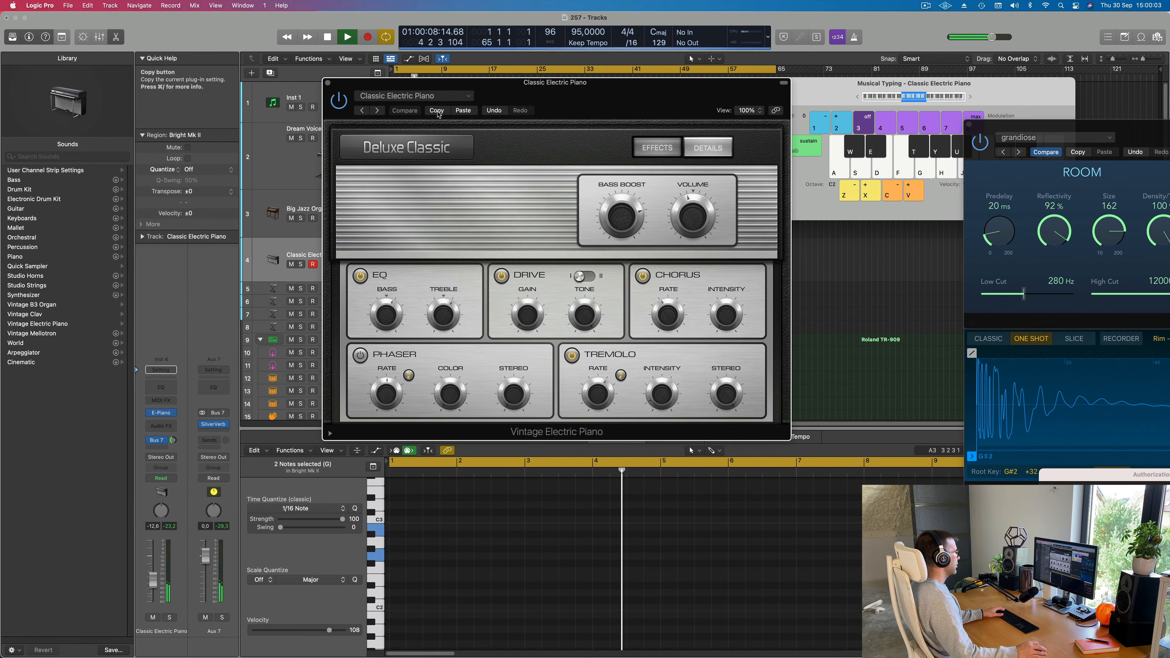
{"action": "left_click", "coordinate": [377, 110]}
{"action": "key", "text": "space"}
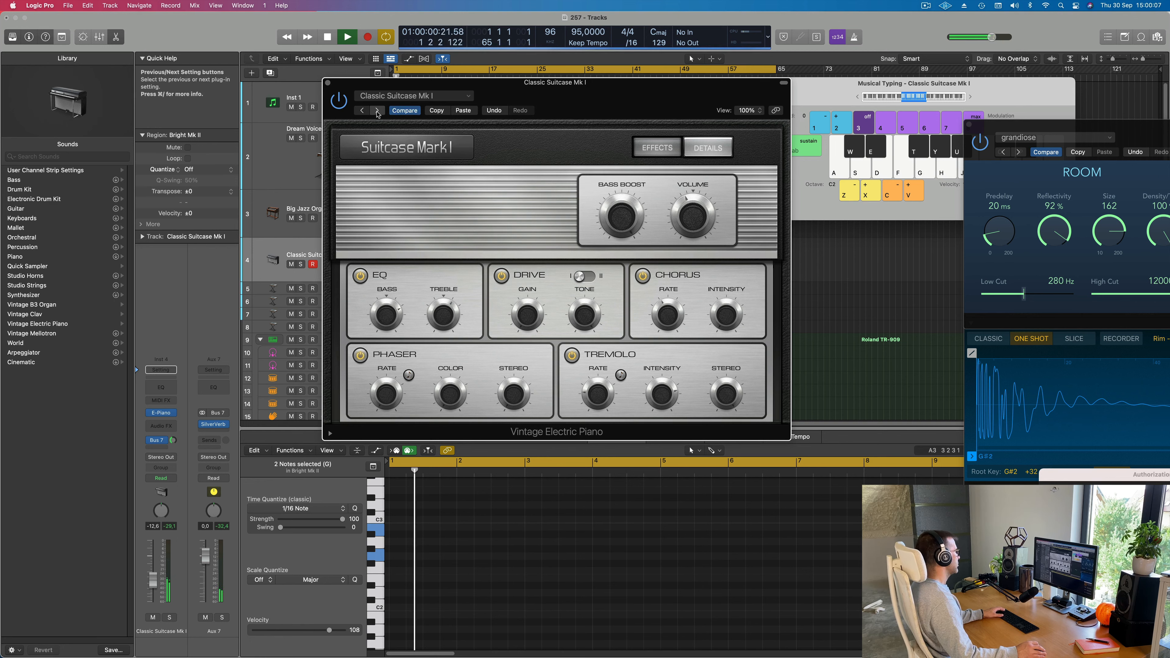
{"action": "left_click", "coordinate": [377, 110]}
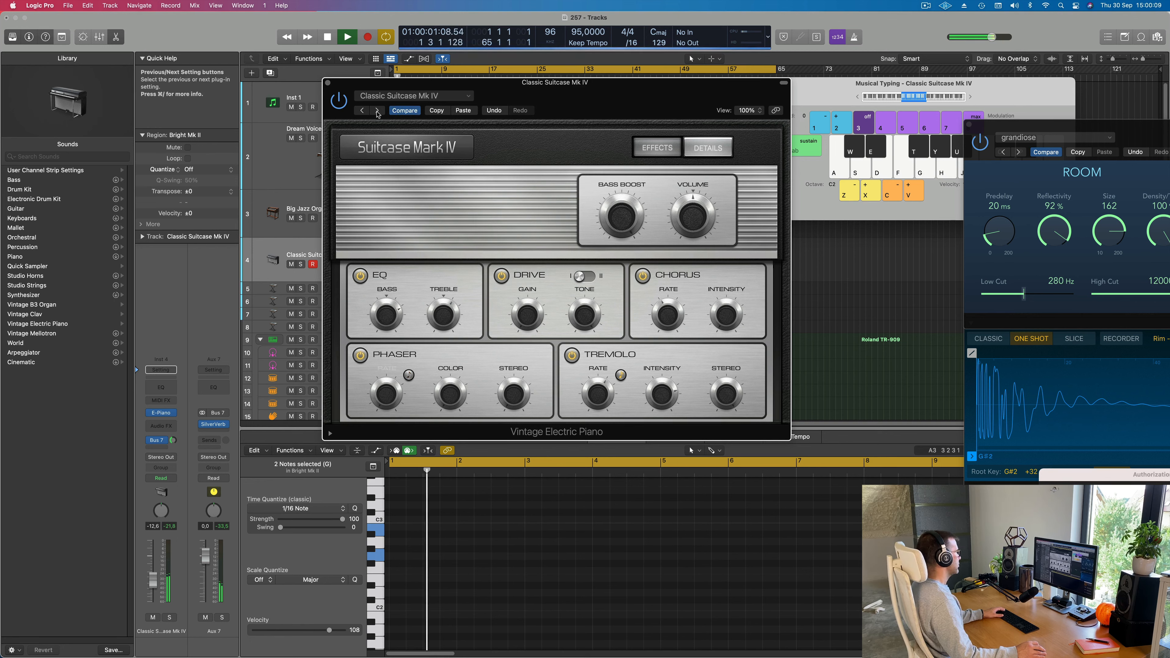
Step: Reload Bright Mk II and compare it with the settings that follow, up to Classic Suitcase Mk IV
{"action": "left_click_drag", "start_coordinate": [591, 101], "coordinate": [566, 133]}
{"action": "left_click", "coordinate": [390, 125]}
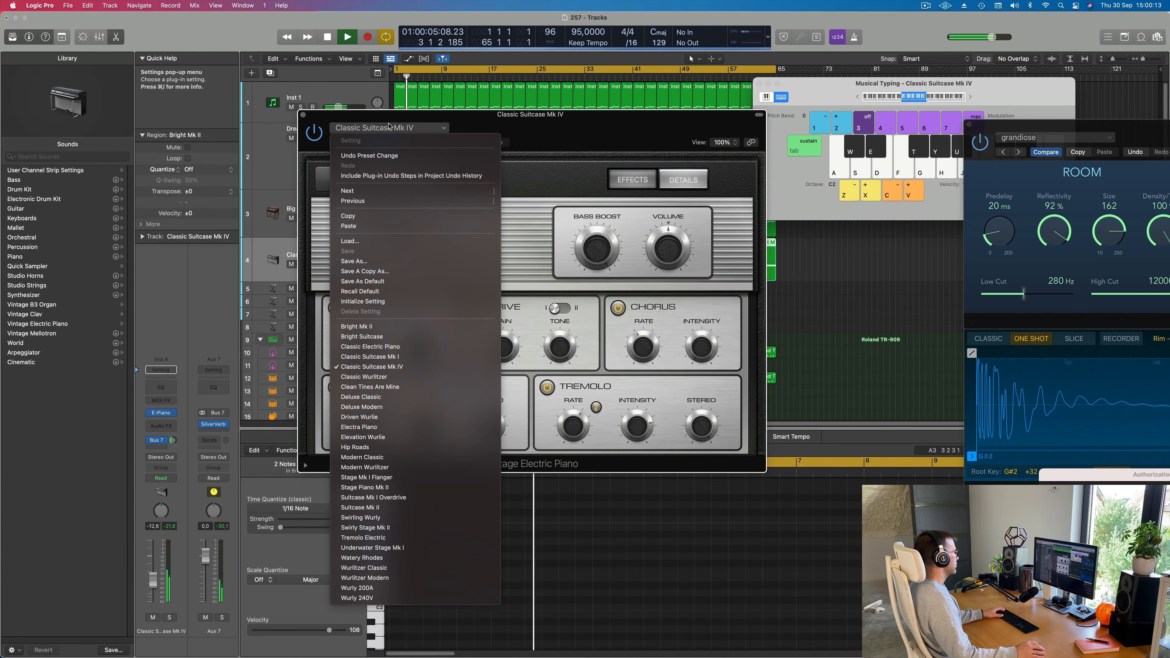
{"action": "left_click", "coordinate": [388, 326]}
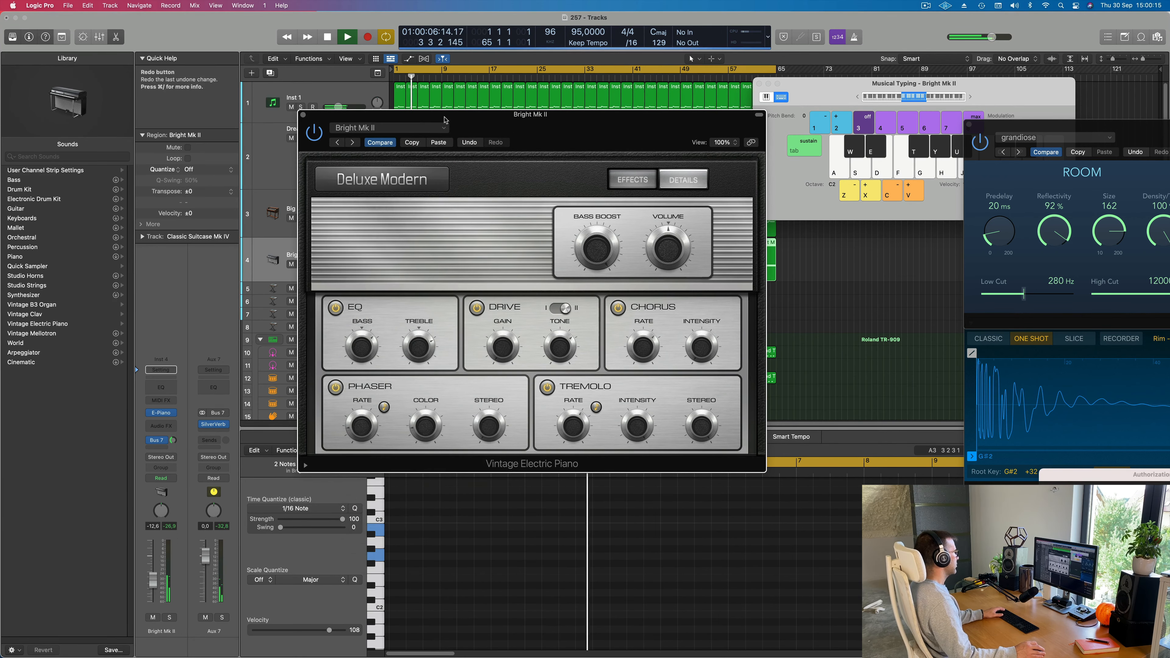
{"action": "left_click", "coordinate": [353, 142]}
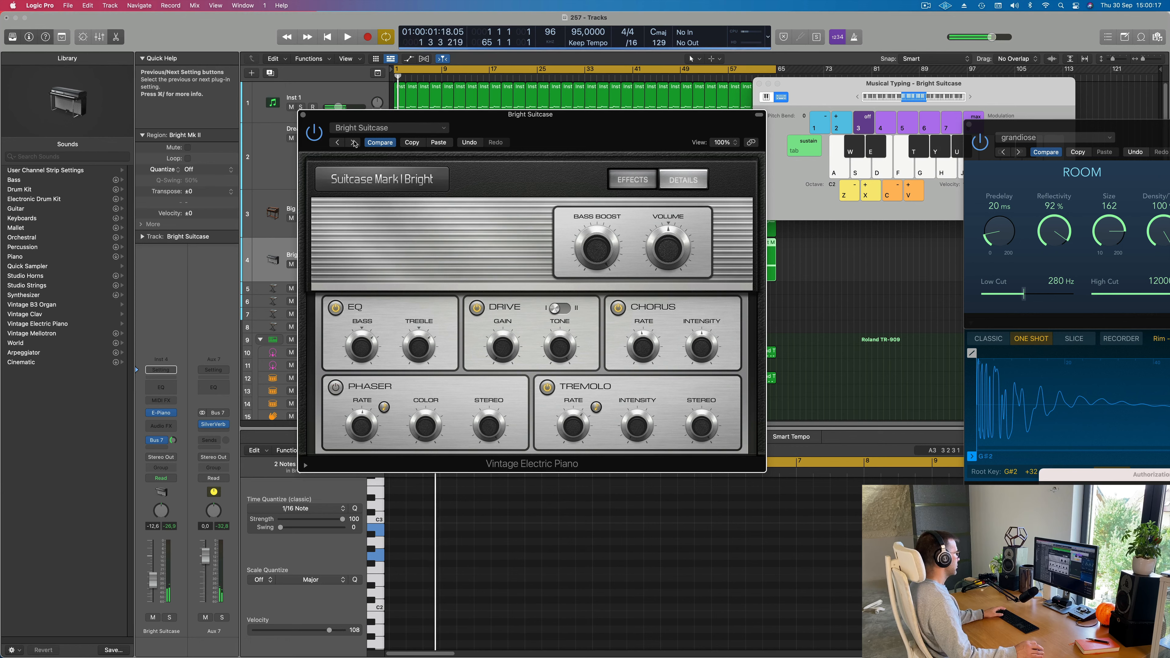
{"action": "left_click", "coordinate": [354, 142]}
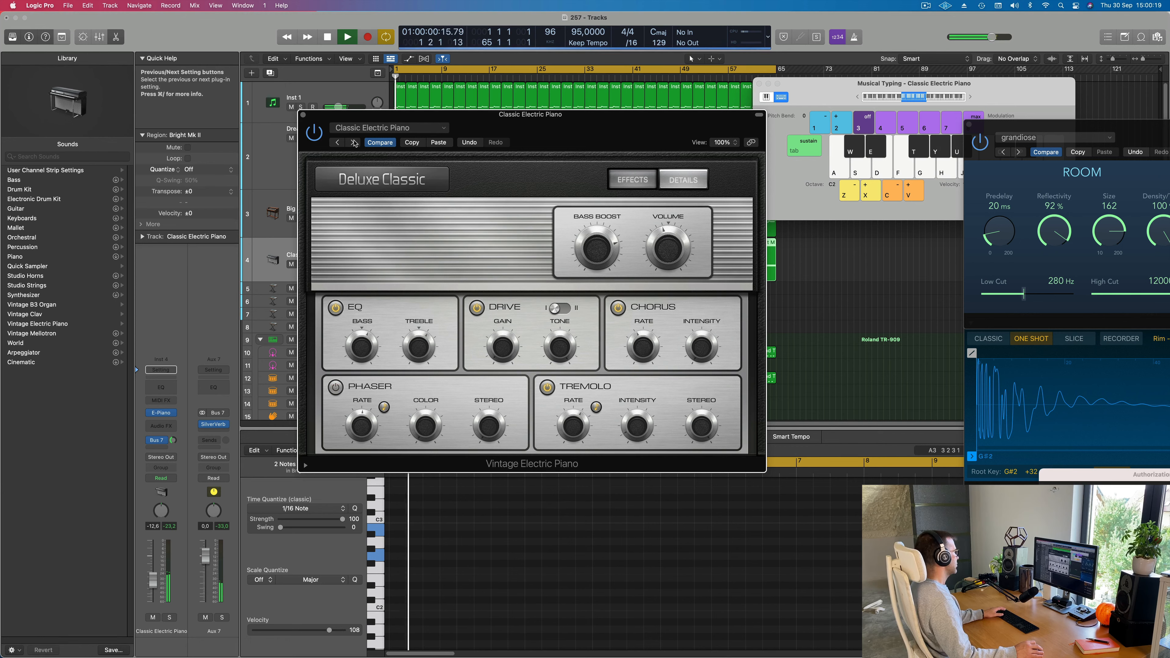
{"action": "left_click", "coordinate": [354, 143]}
{"action": "left_click", "coordinate": [353, 142]}
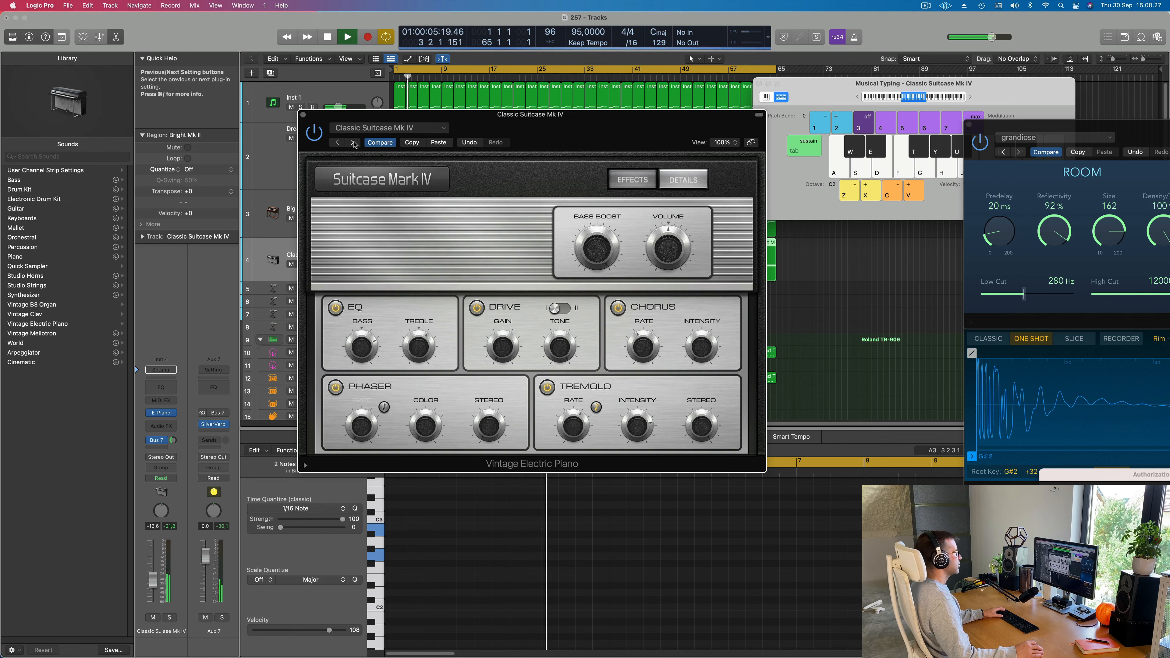
Step: Choose the Clean Tines Are Mine setting, set the track's volume to -5.0 dB and close the electric piano window
{"action": "left_click", "coordinate": [354, 142]}
{"action": "left_click", "coordinate": [354, 142]}
{"action": "left_click", "coordinate": [353, 143]}
{"action": "left_click_drag", "start_coordinate": [336, 144], "coordinate": [492, 138]}
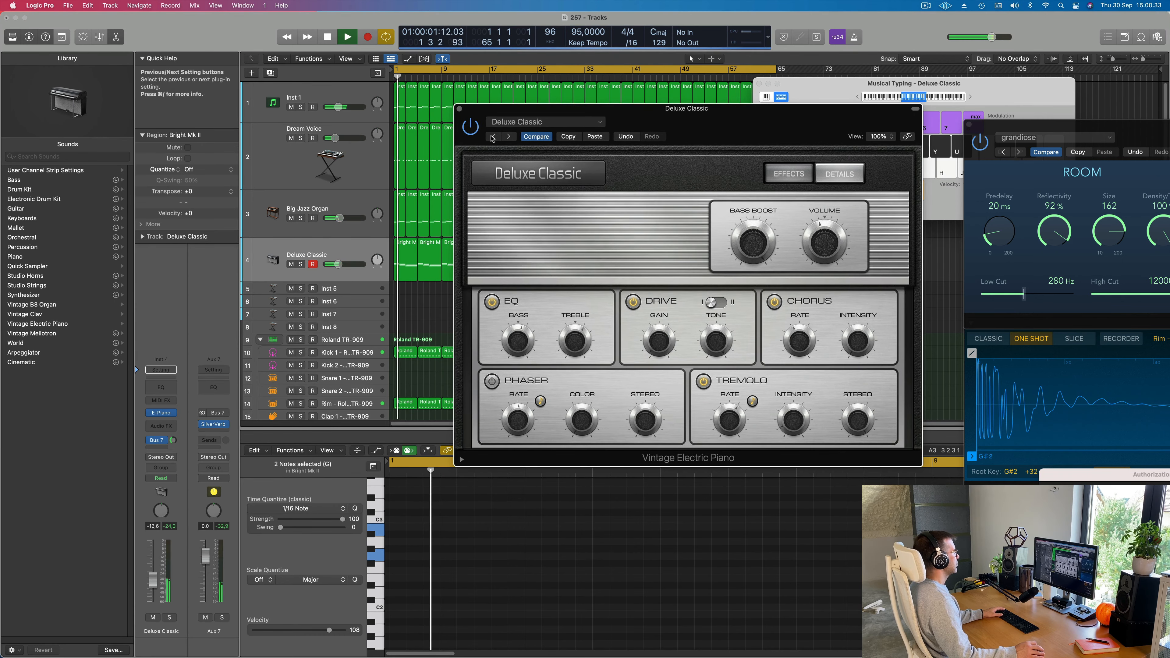
{"action": "left_click", "coordinate": [492, 138]}
{"action": "left_click_drag", "start_coordinate": [753, 121], "coordinate": [603, 140]}
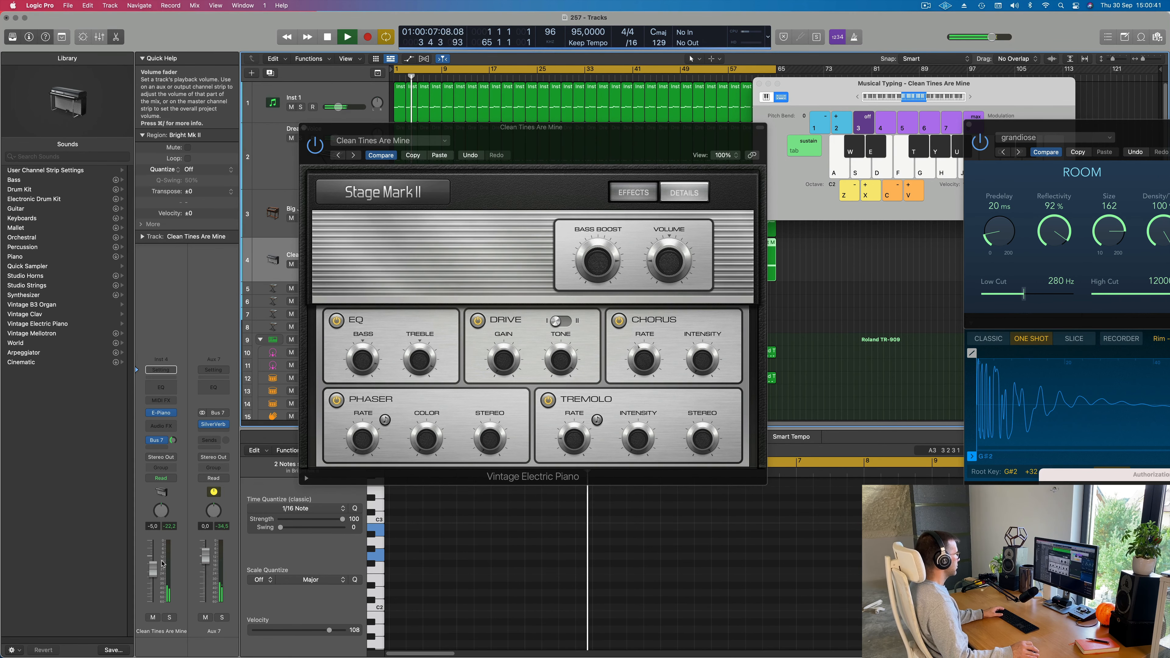
{"action": "left_click_drag", "start_coordinate": [485, 121], "coordinate": [355, 128]}
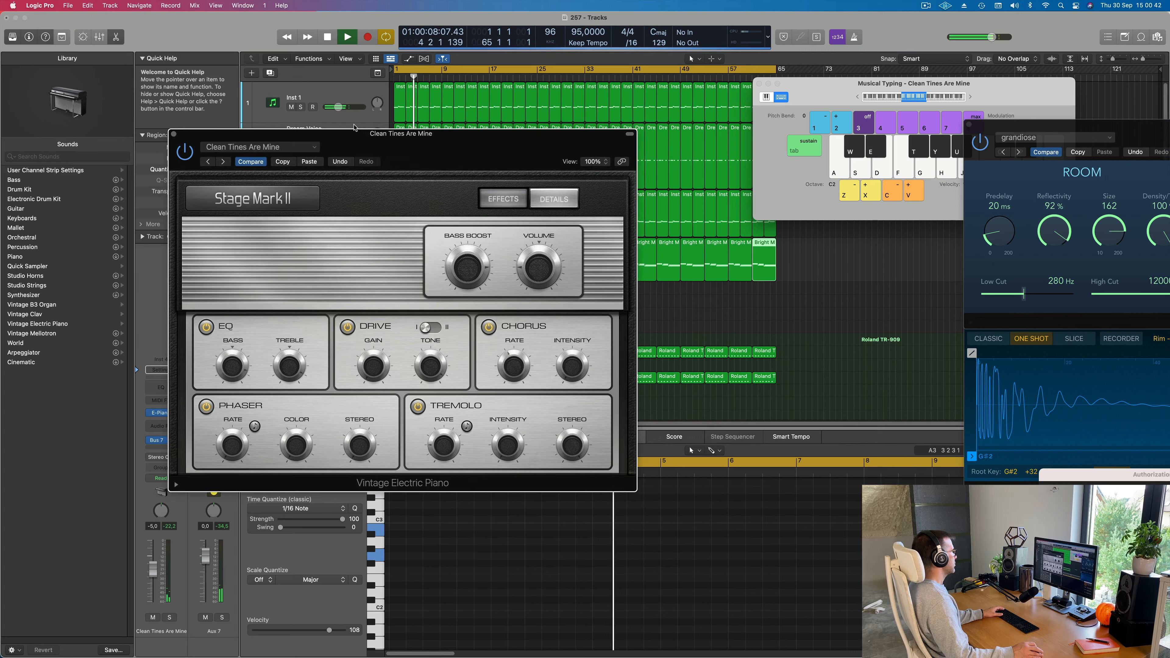
{"action": "left_click", "coordinate": [173, 134]}
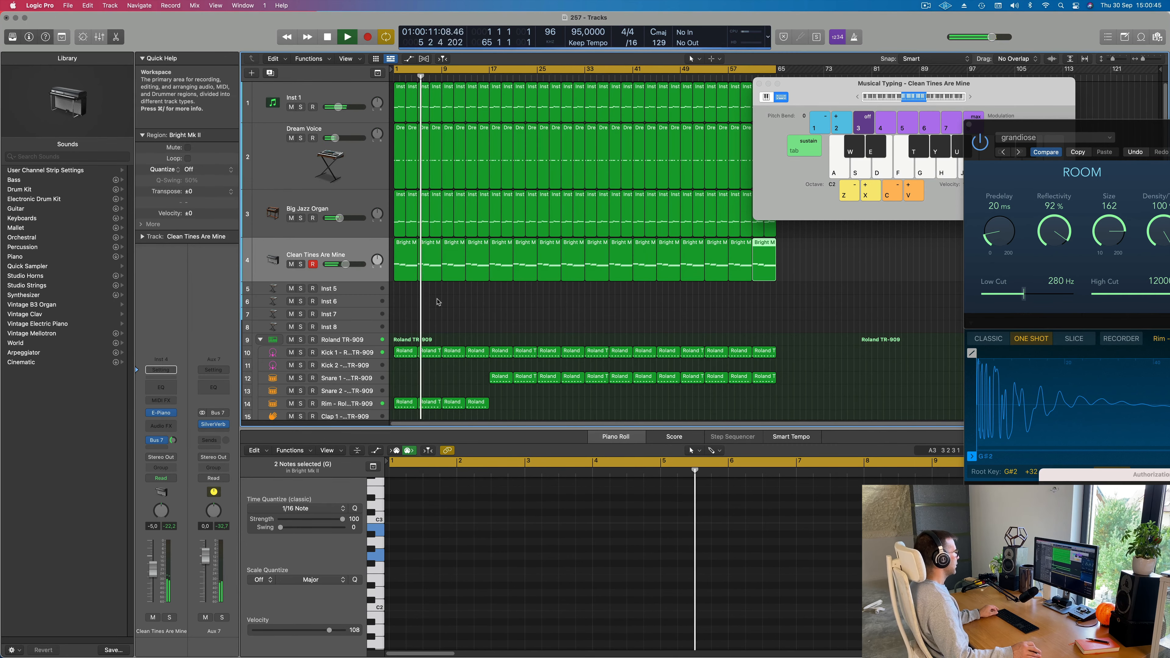